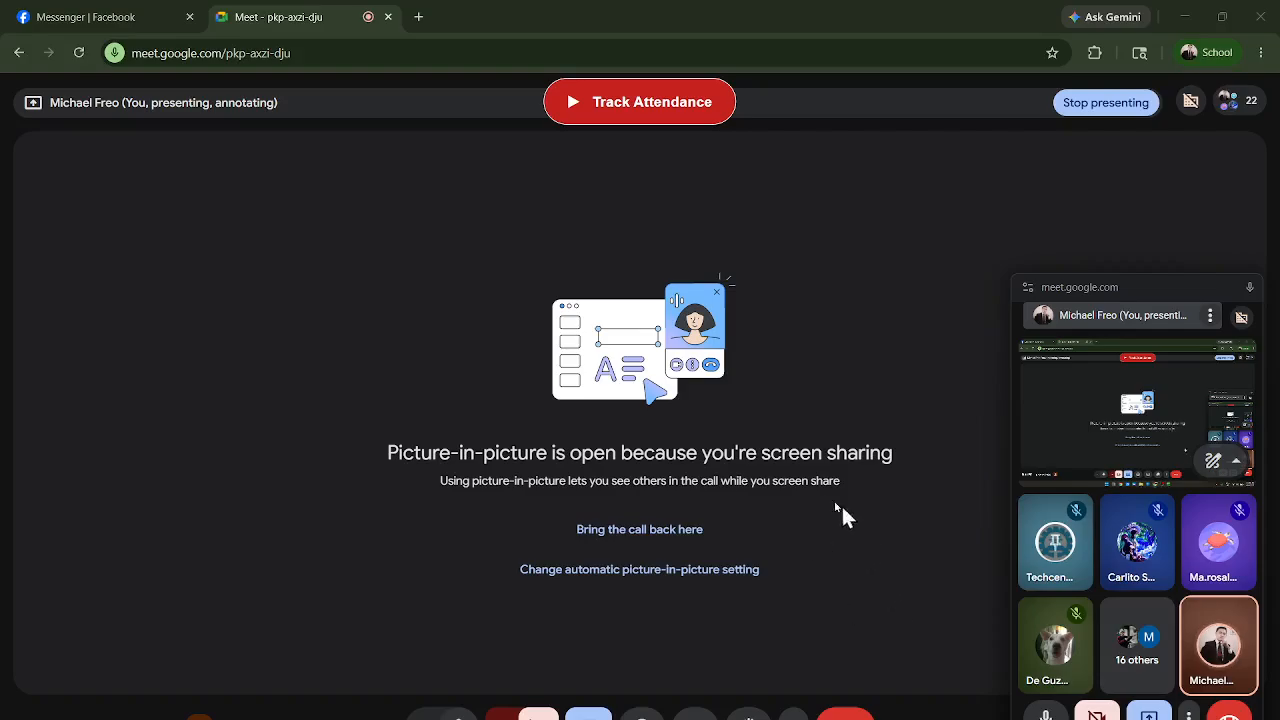
Switch from the meeting window to the VLOOKUP AND HLOOKUP workbook in Excel.
left_click(775, 719)
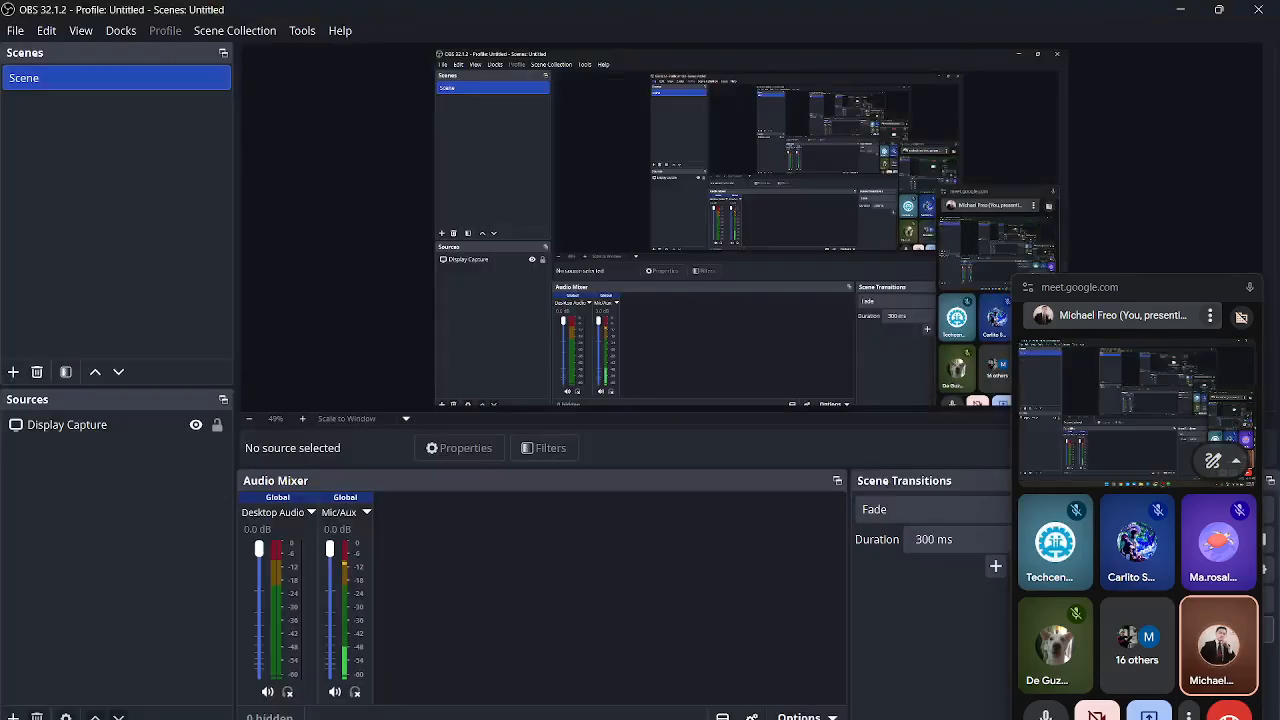
left_click(775, 719)
left_click(745, 719)
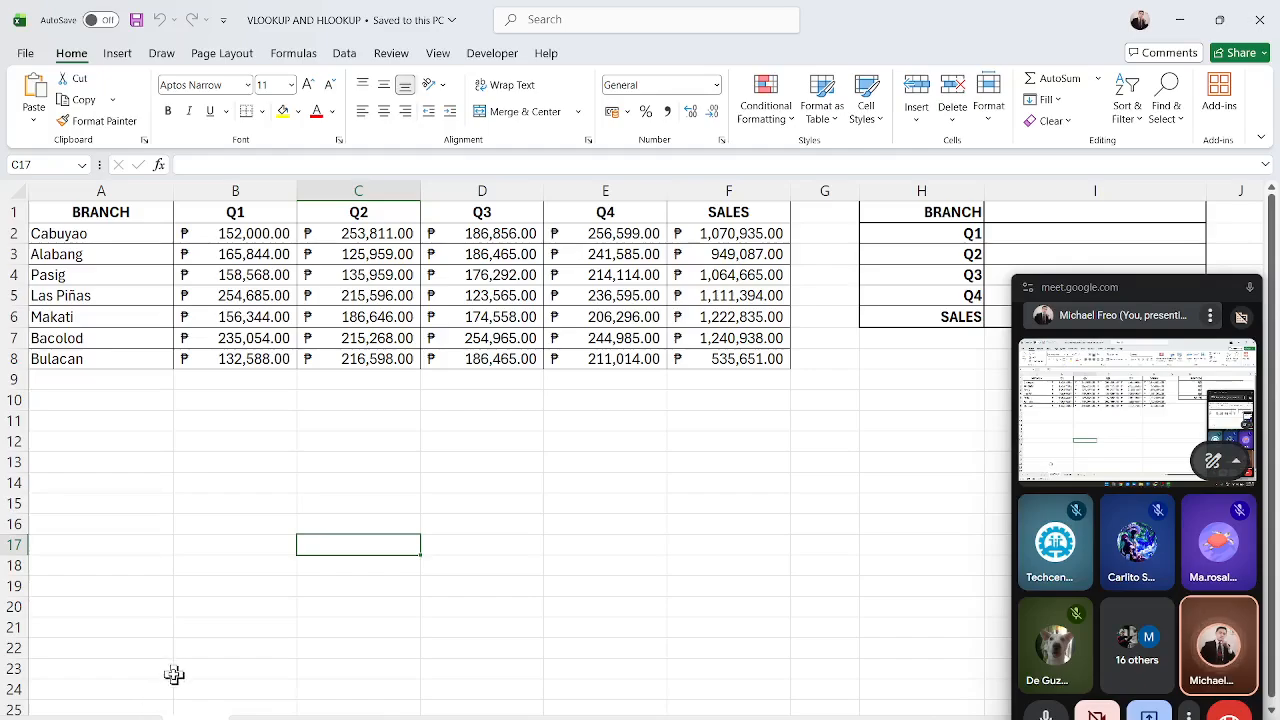
Browse the workbook's worksheets, including the branch list sheet and the transposed quarterly table sheet.
left_click(190, 716)
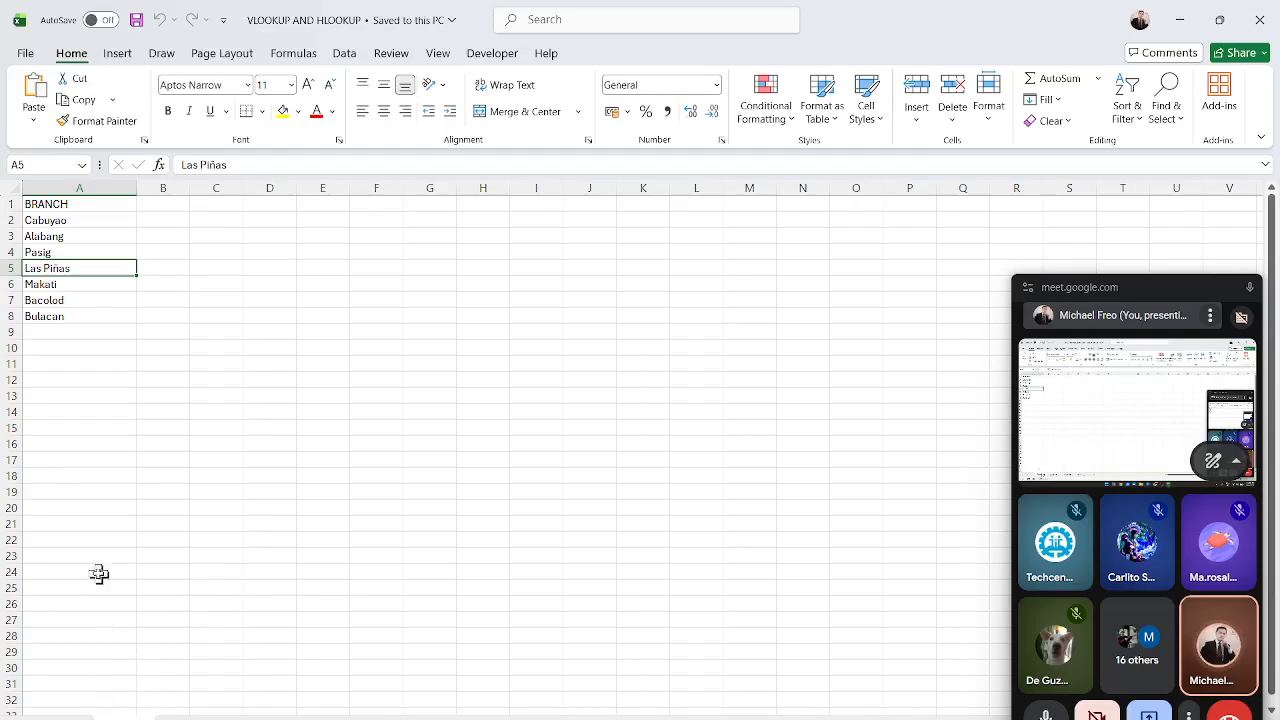
left_click_drag(91, 218, 86, 316)
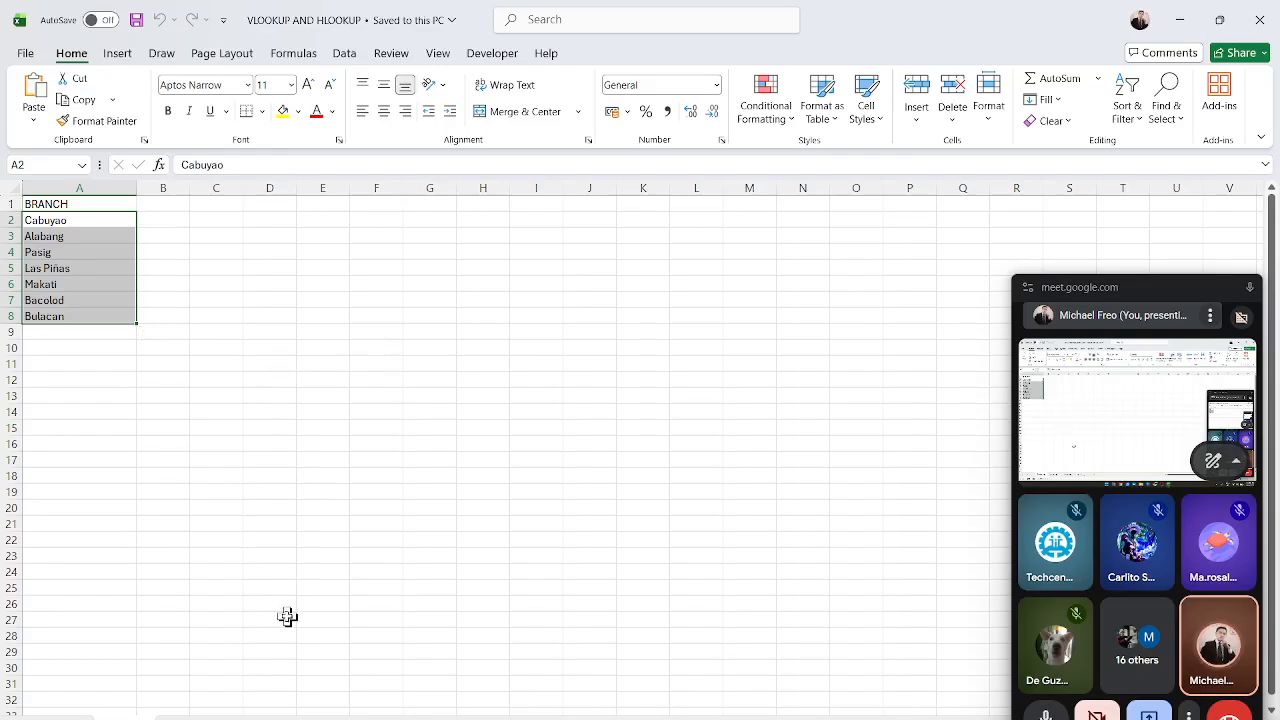
left_click(194, 718)
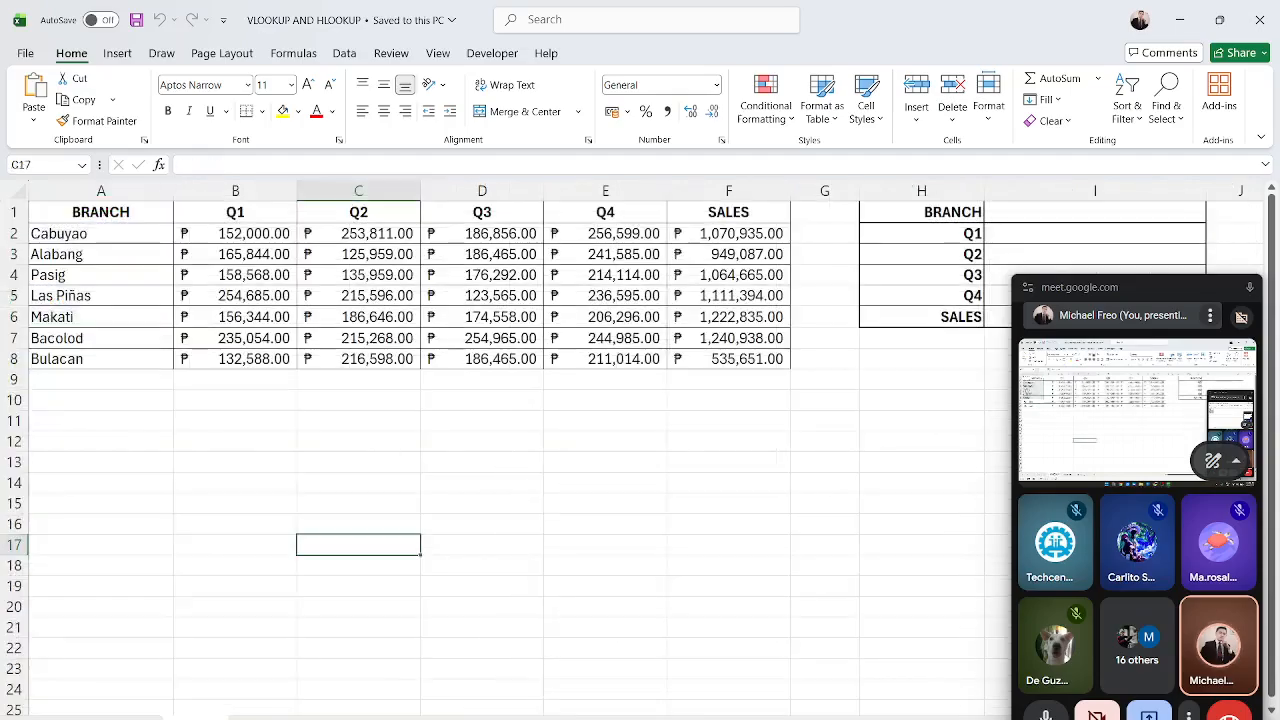
left_click(269, 718)
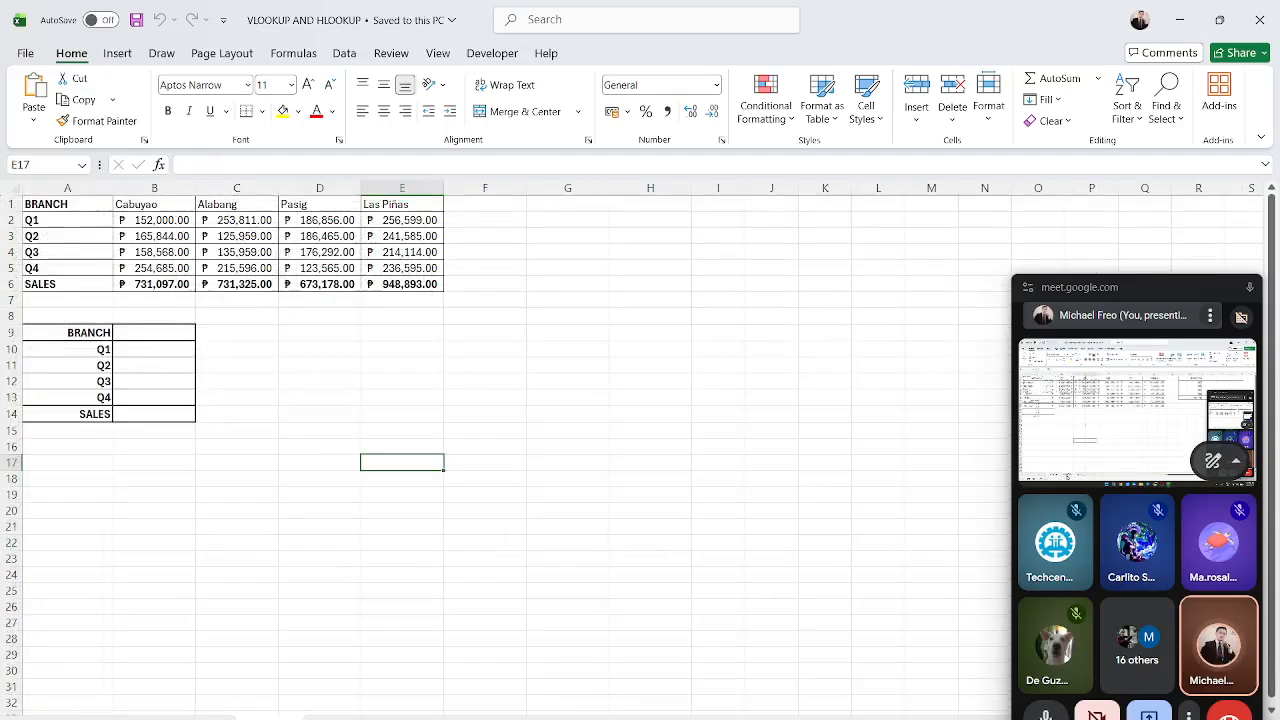
key("ctrl+Page_Up")
key("ctrl+Page_Down")
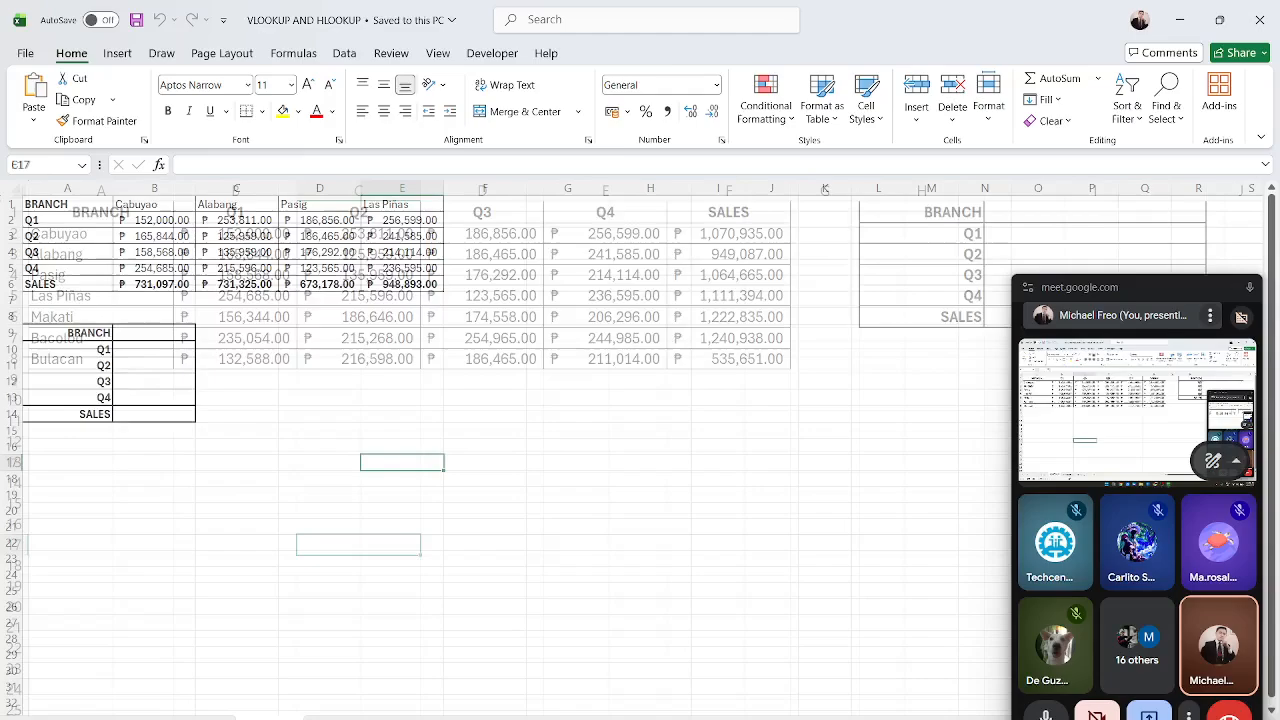
key("ctrl+Page_Up")
Inspect the spilled branch formula in column A and trace it back to its source list on the Branches sheet.
left_click(113, 233)
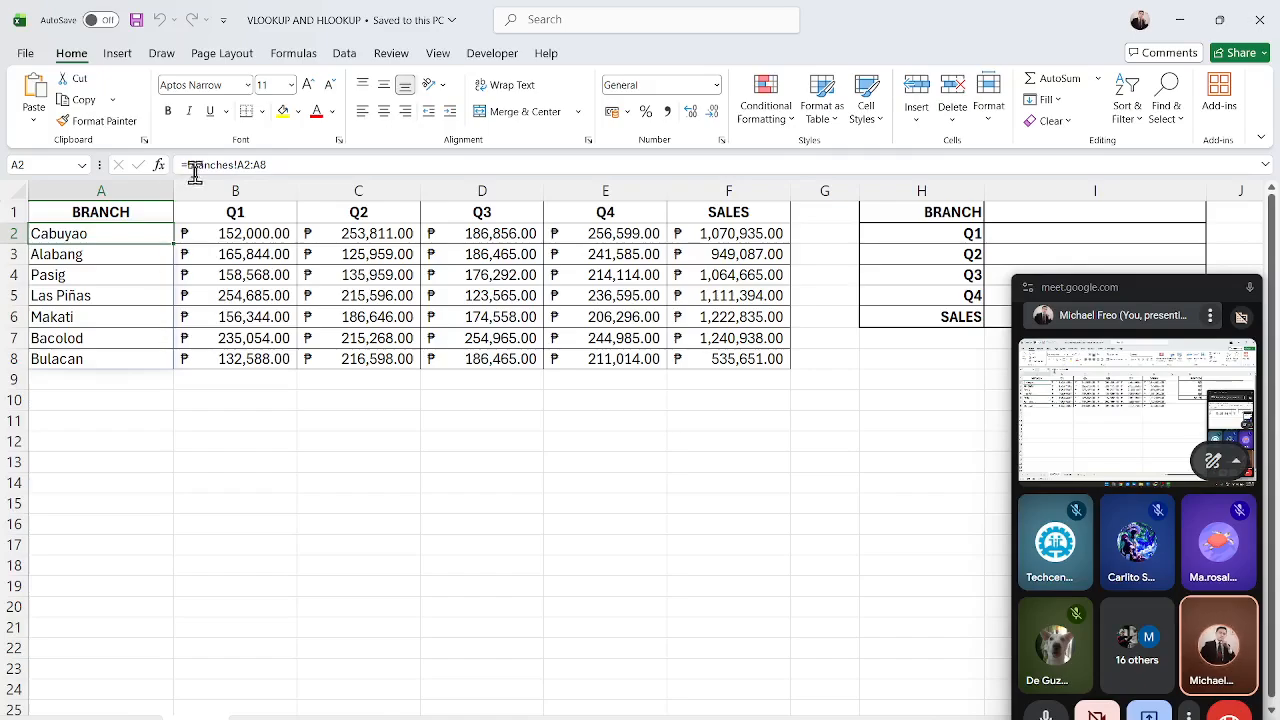
key("ctrl+bracketleft")
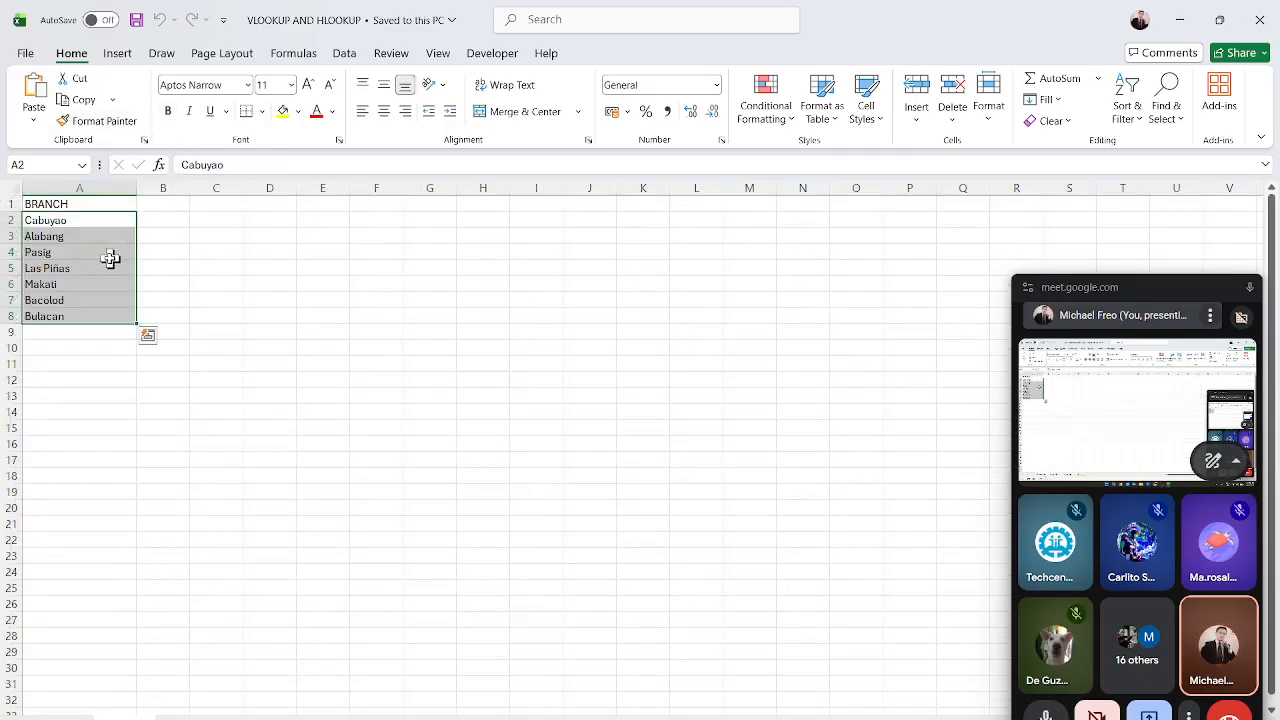
left_click(71, 220)
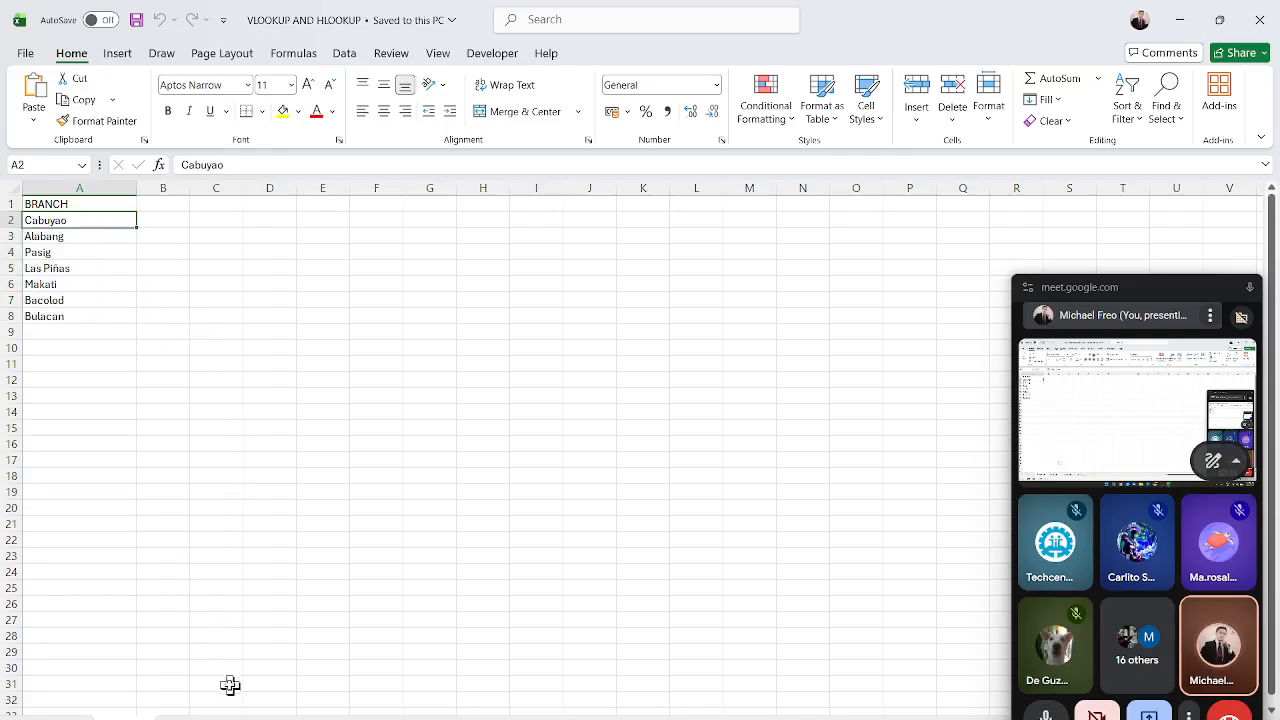
left_click(198, 718)
left_click(786, 458)
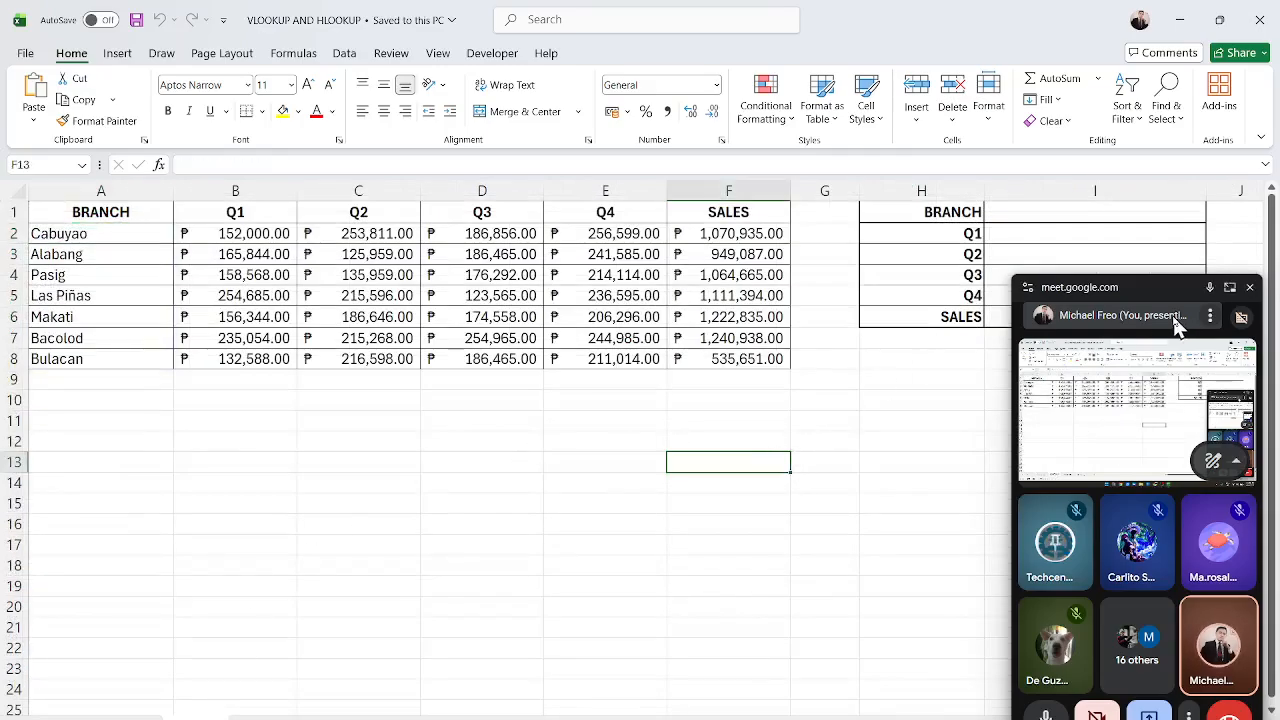
left_click_drag(105, 234, 94, 362)
left_click(270, 425)
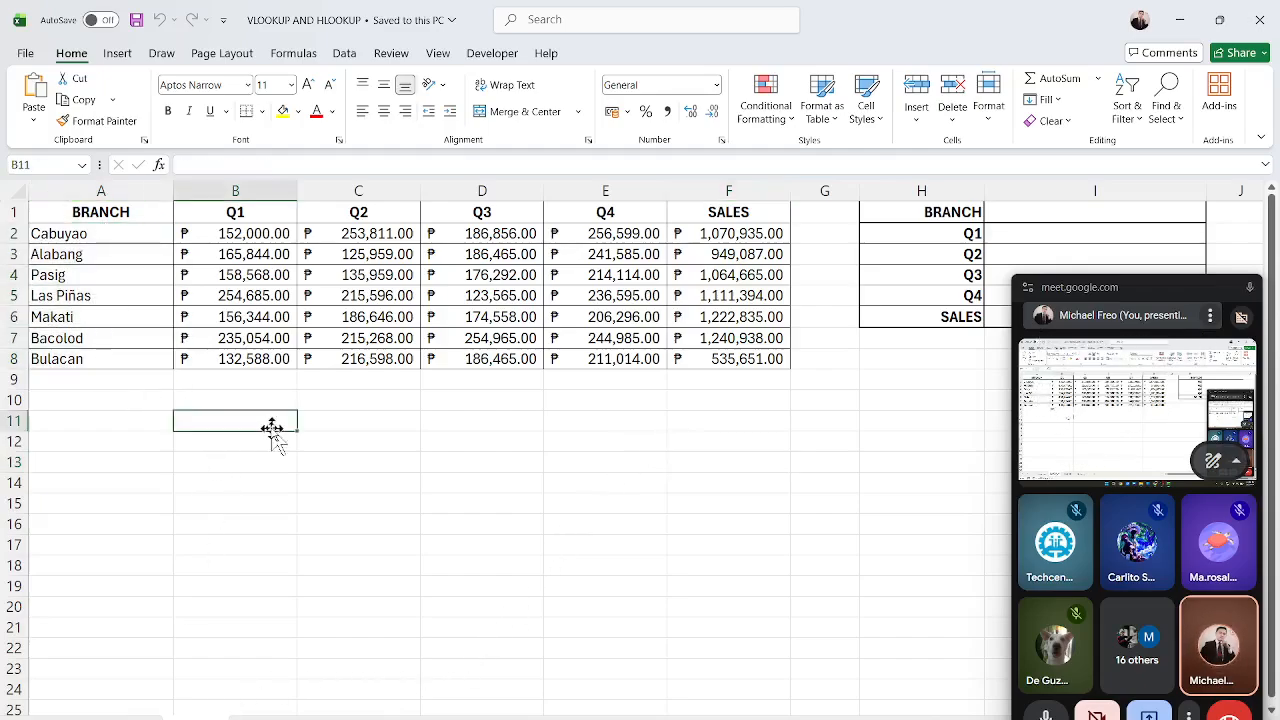
left_click_drag(120, 238, 123, 354)
Examine the lookup table's BRANCH header row in columns H and I, zooming in on it.
left_click_drag(1120, 294, 108, 484)
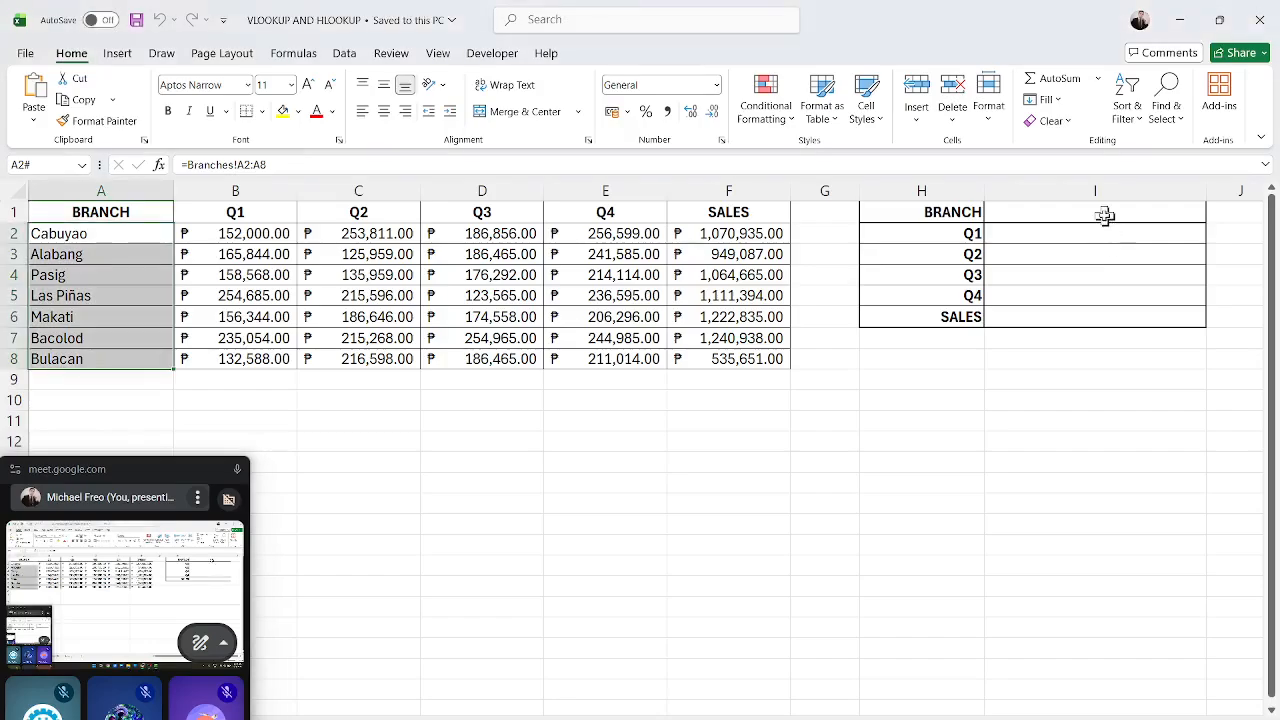
left_click(1069, 275)
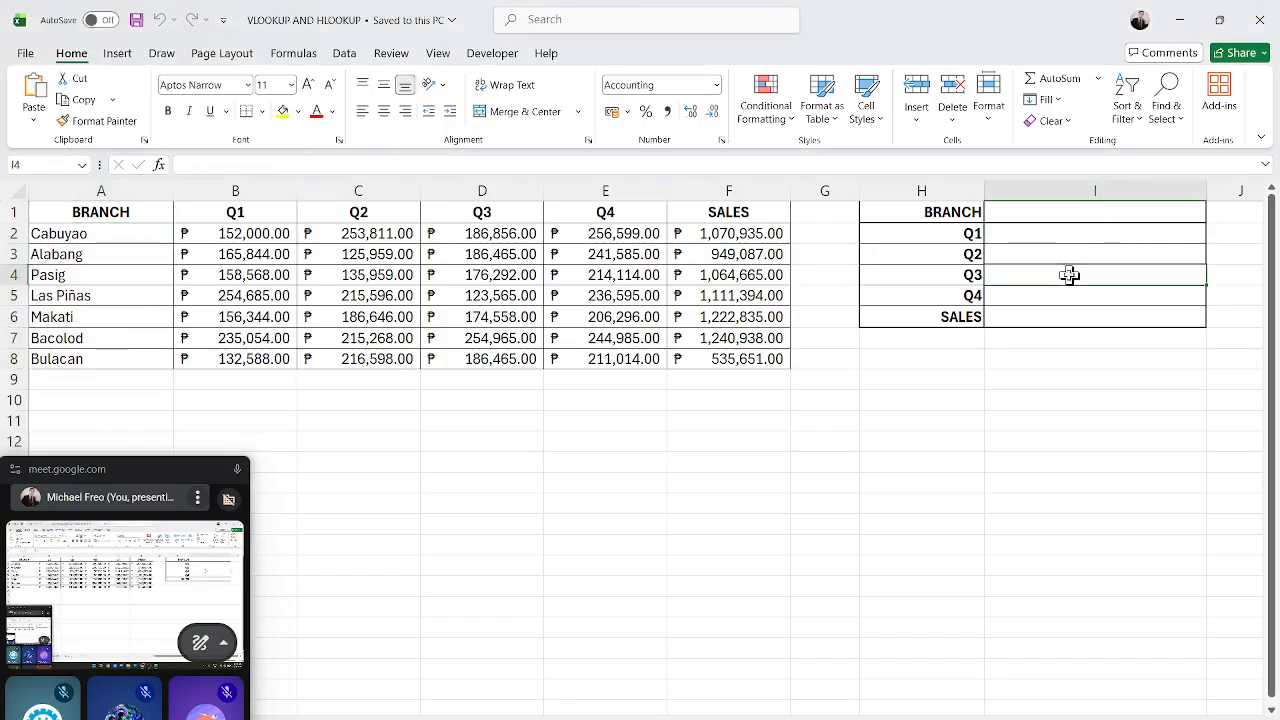
left_click(1030, 212)
left_click_drag(943, 213, 1153, 213)
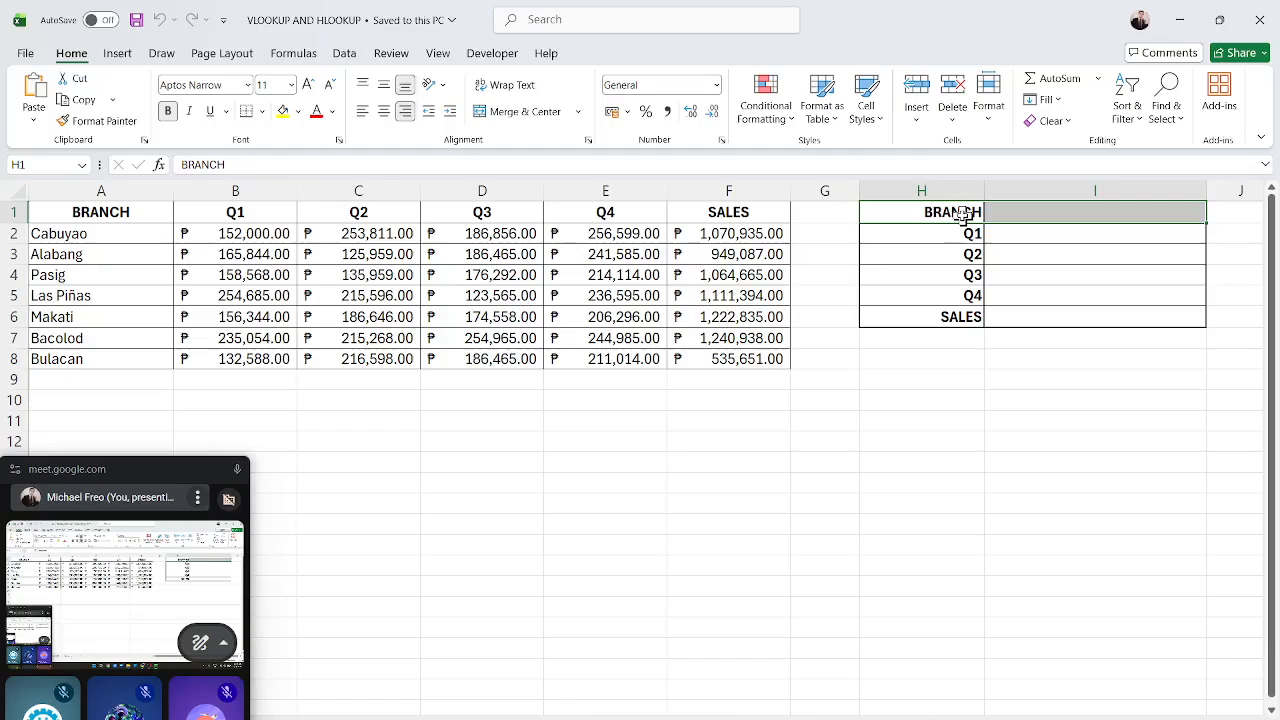
scroll(962, 215, "up", 1)
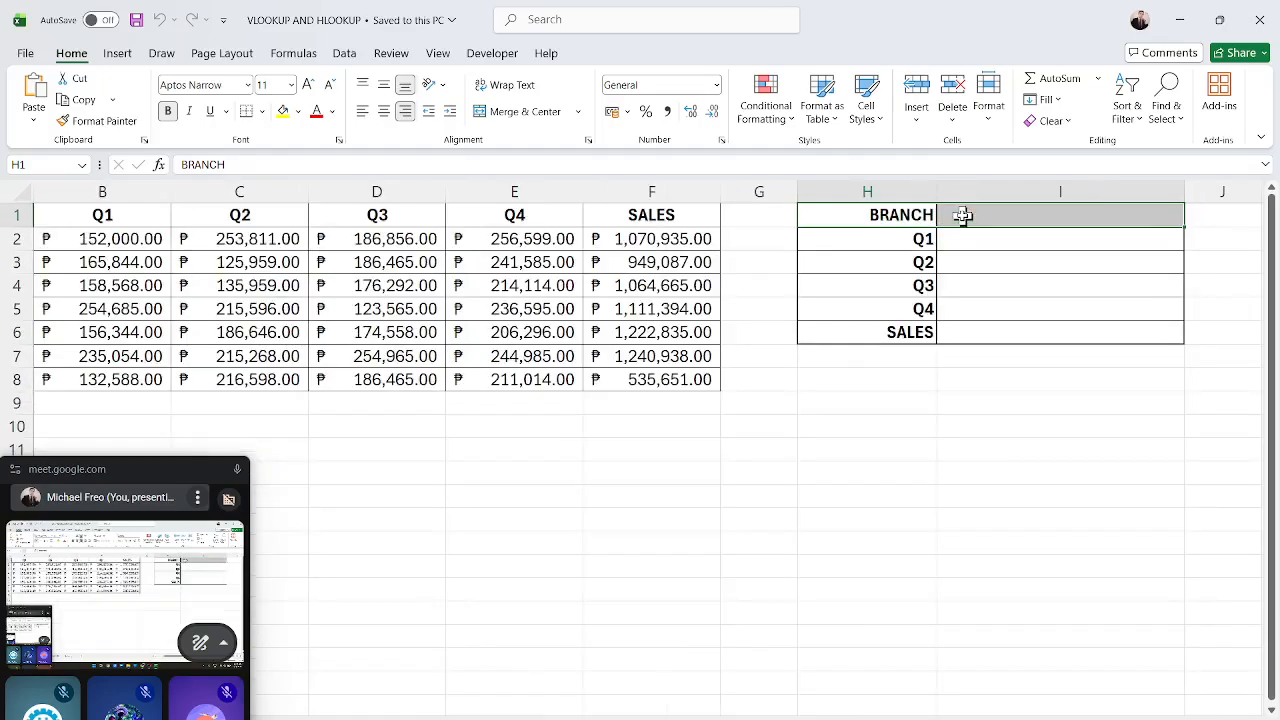
scroll(962, 215, "up", 2)
scroll(962, 215, "down", 2)
scroll(962, 215, "up", 2)
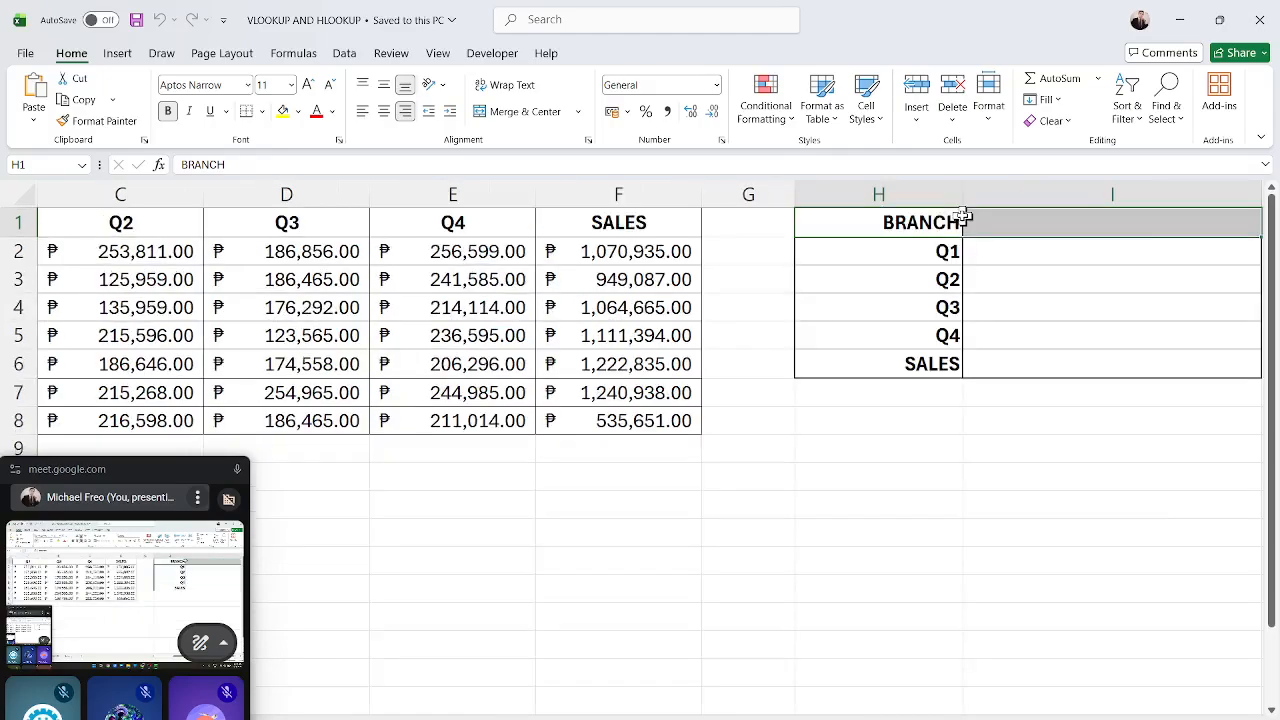
left_click(971, 422)
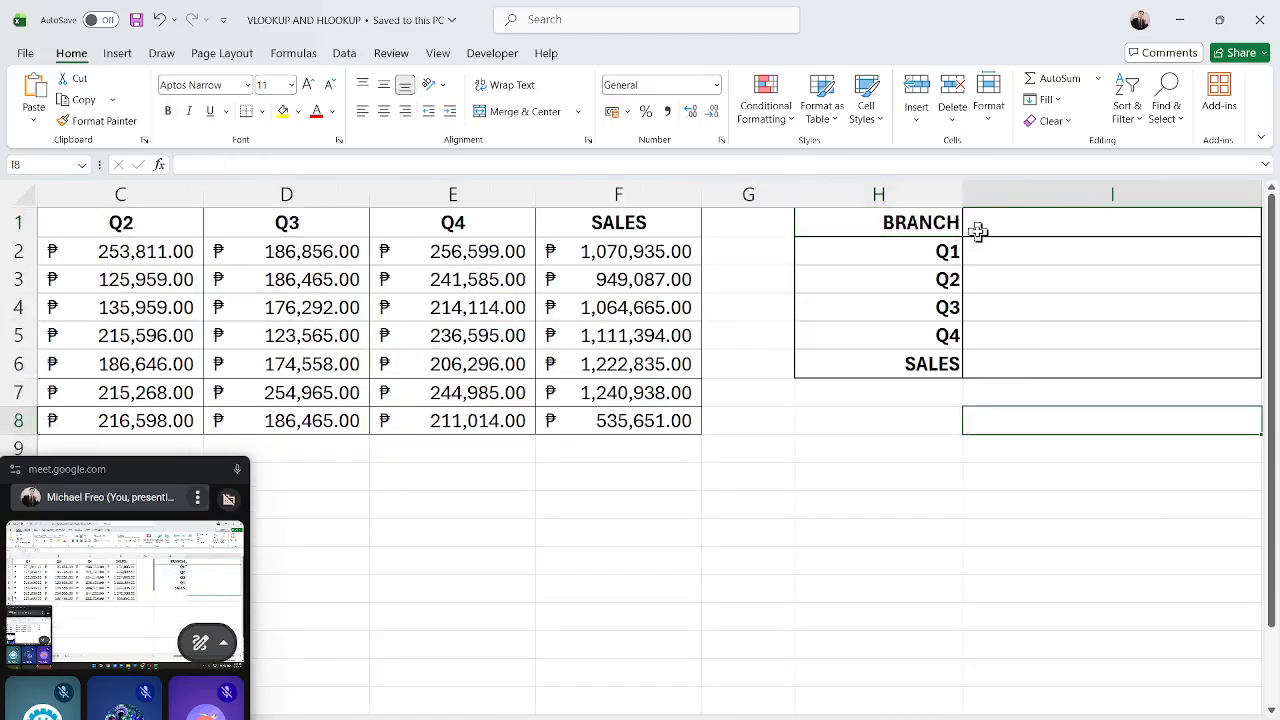
left_click_drag(877, 223, 1044, 224)
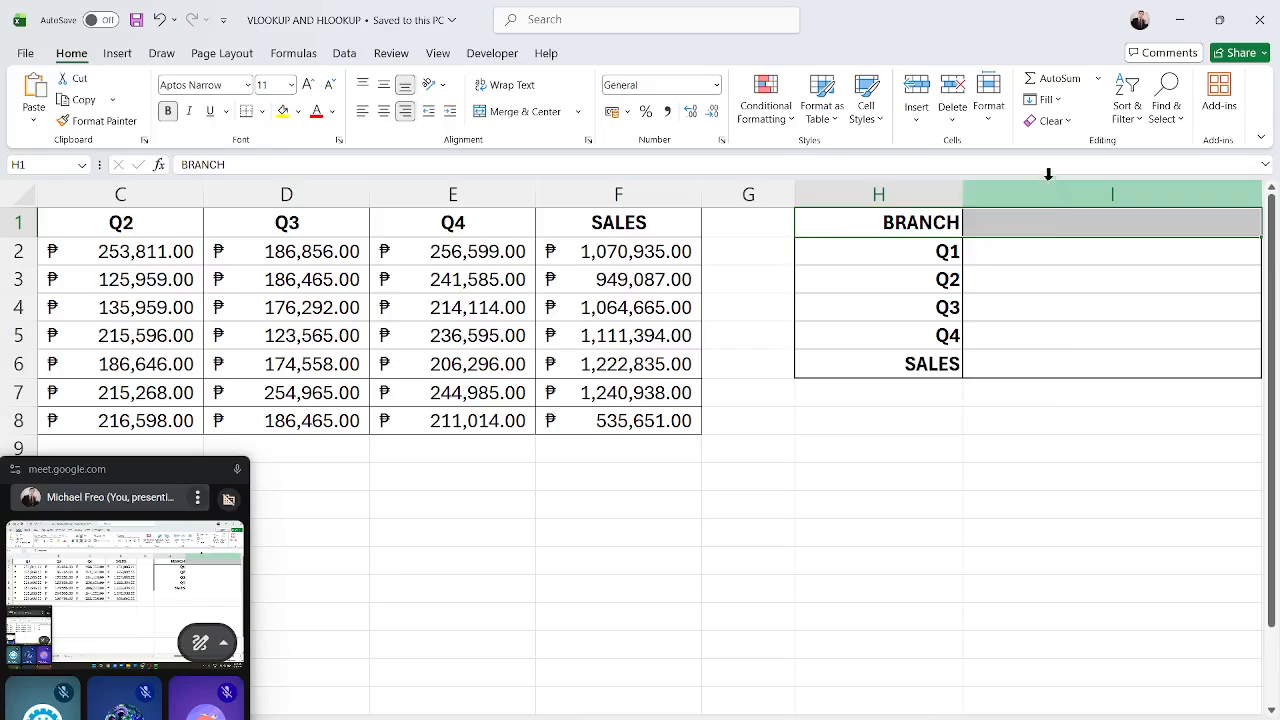
left_click(1064, 230)
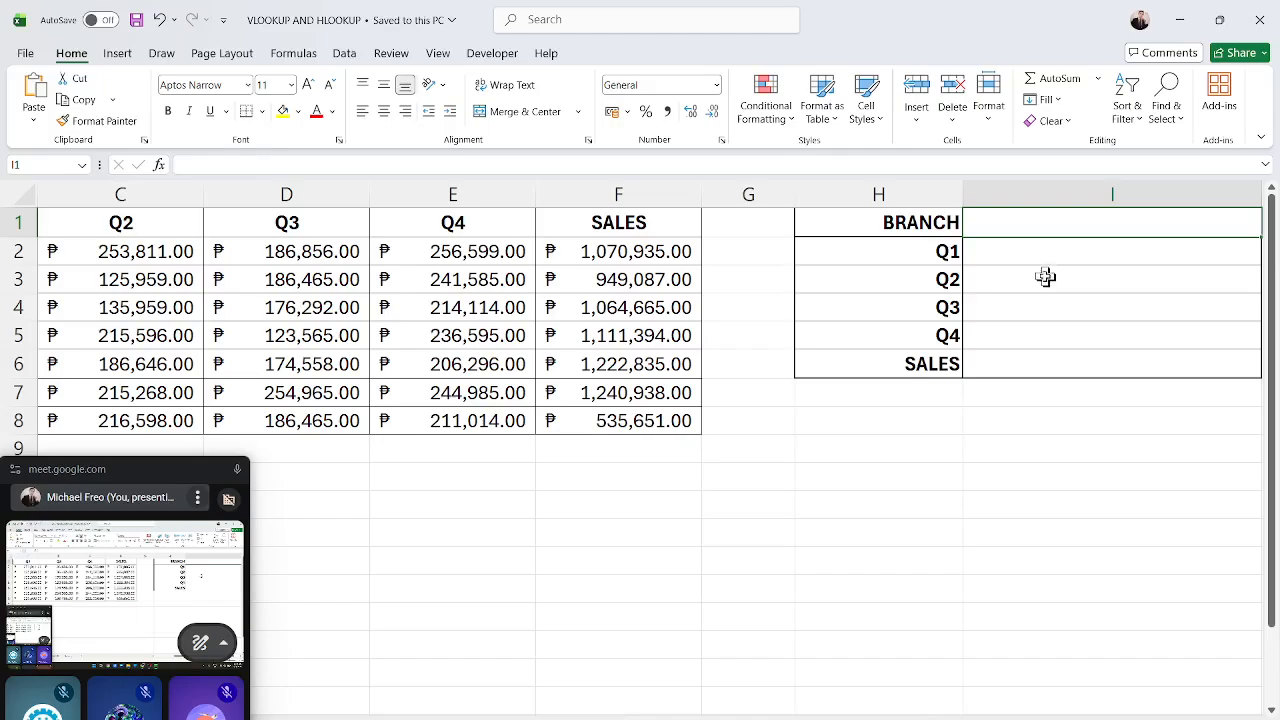
Review the empty result cells beside Q1, Q2, Q3, Q4 and SALES in the lookup table.
left_click(992, 252)
left_click(978, 283)
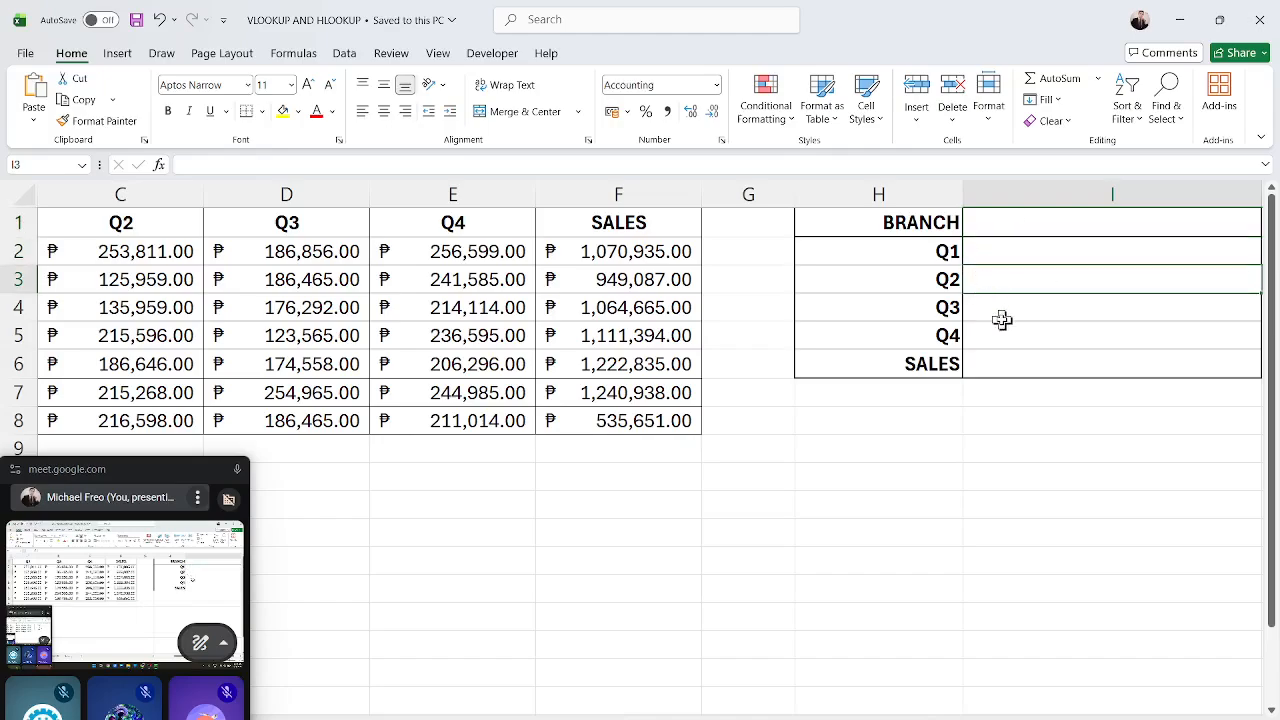
left_click(1000, 312)
left_click(1001, 345)
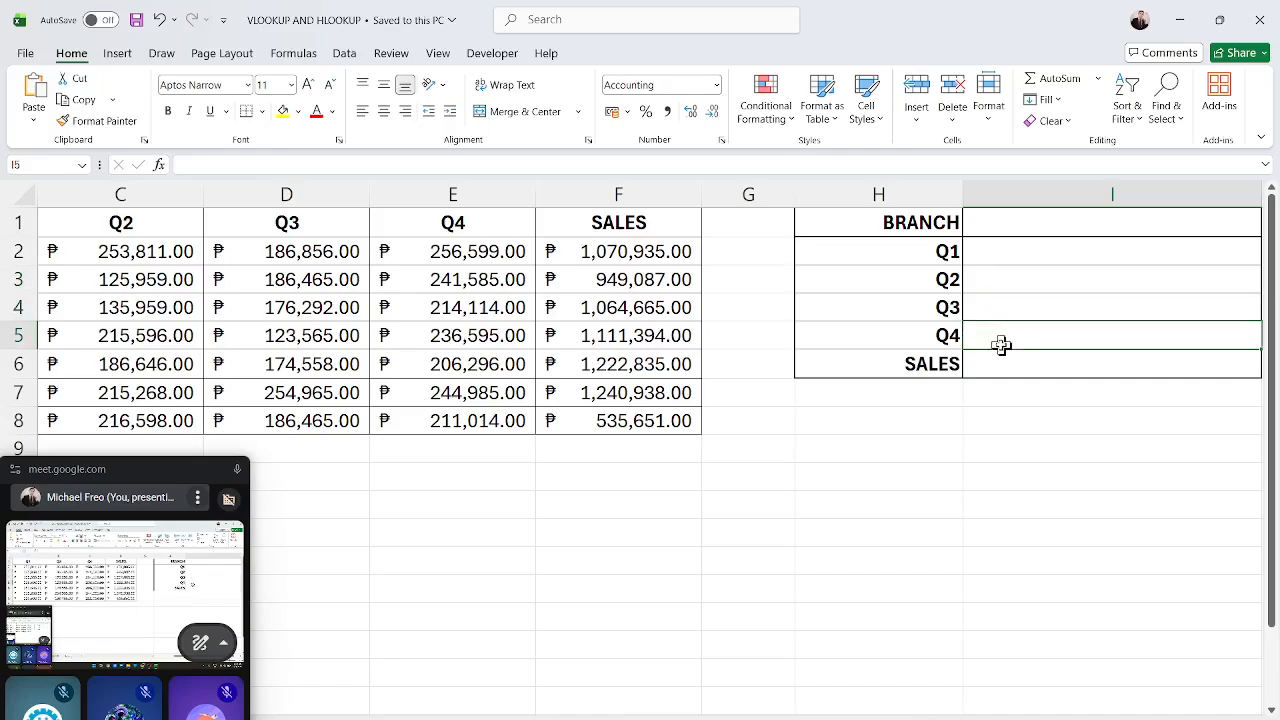
left_click(995, 366)
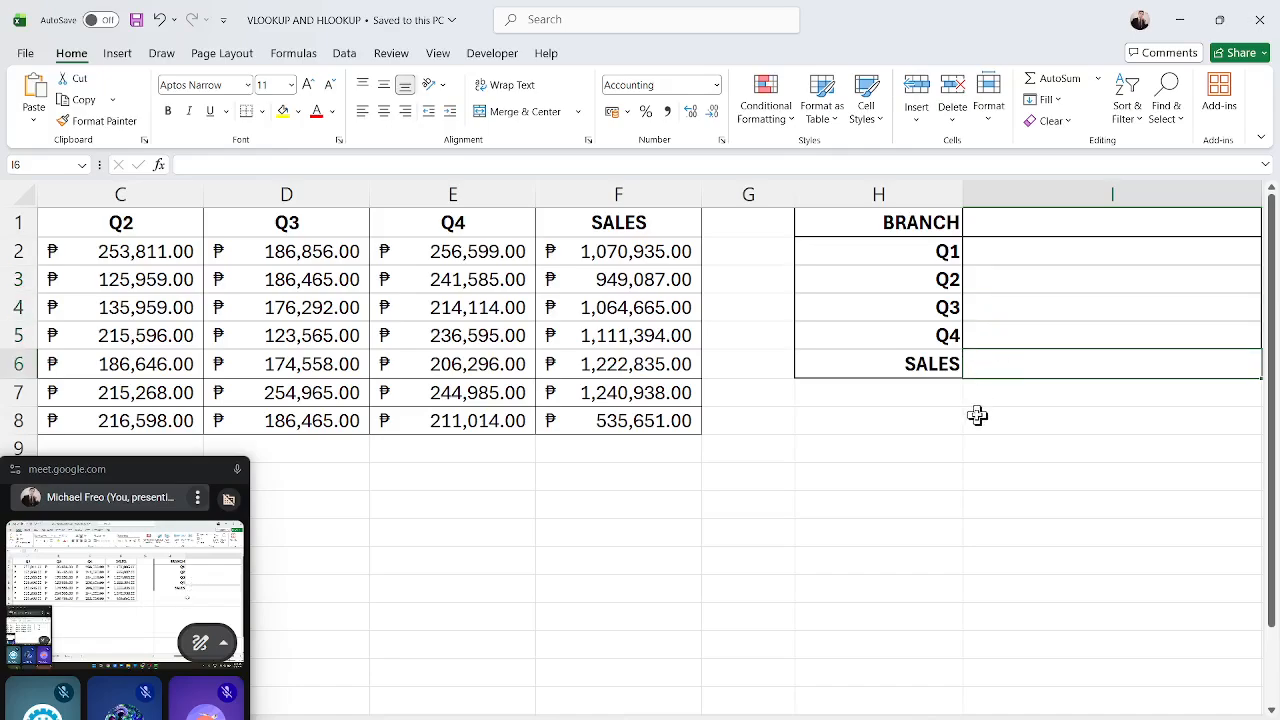
left_click(1035, 225)
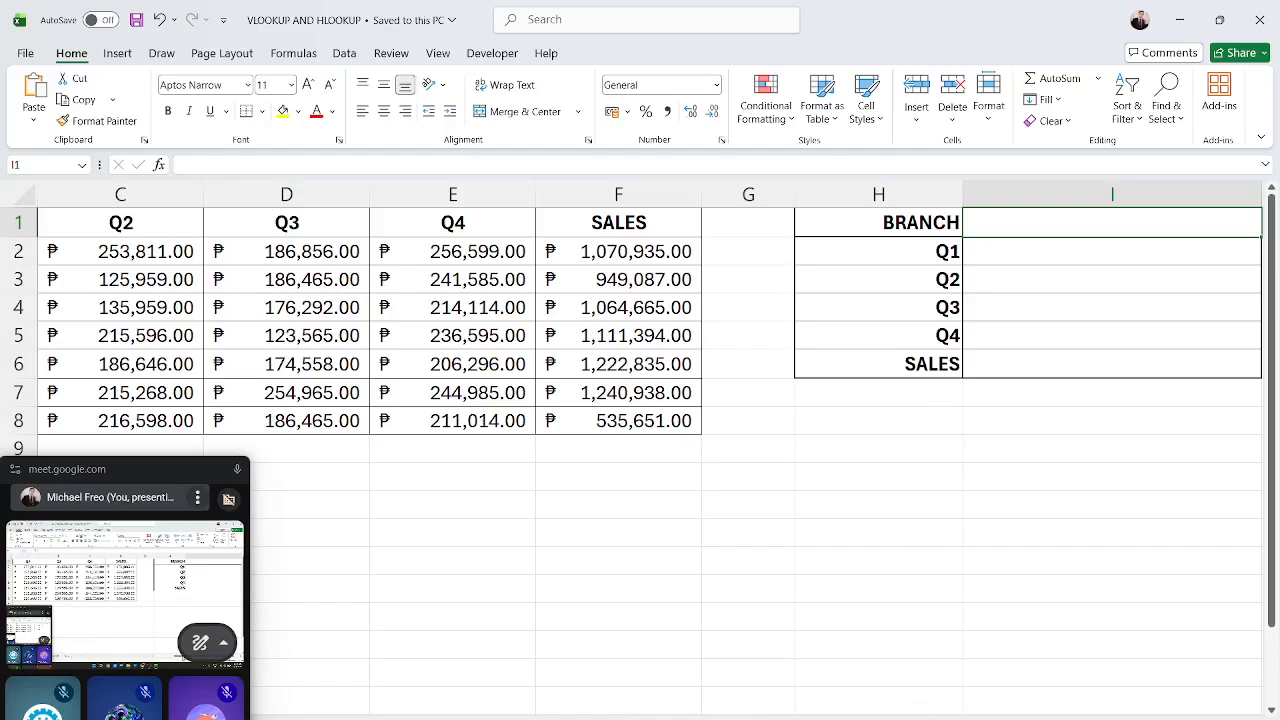
left_click(979, 256)
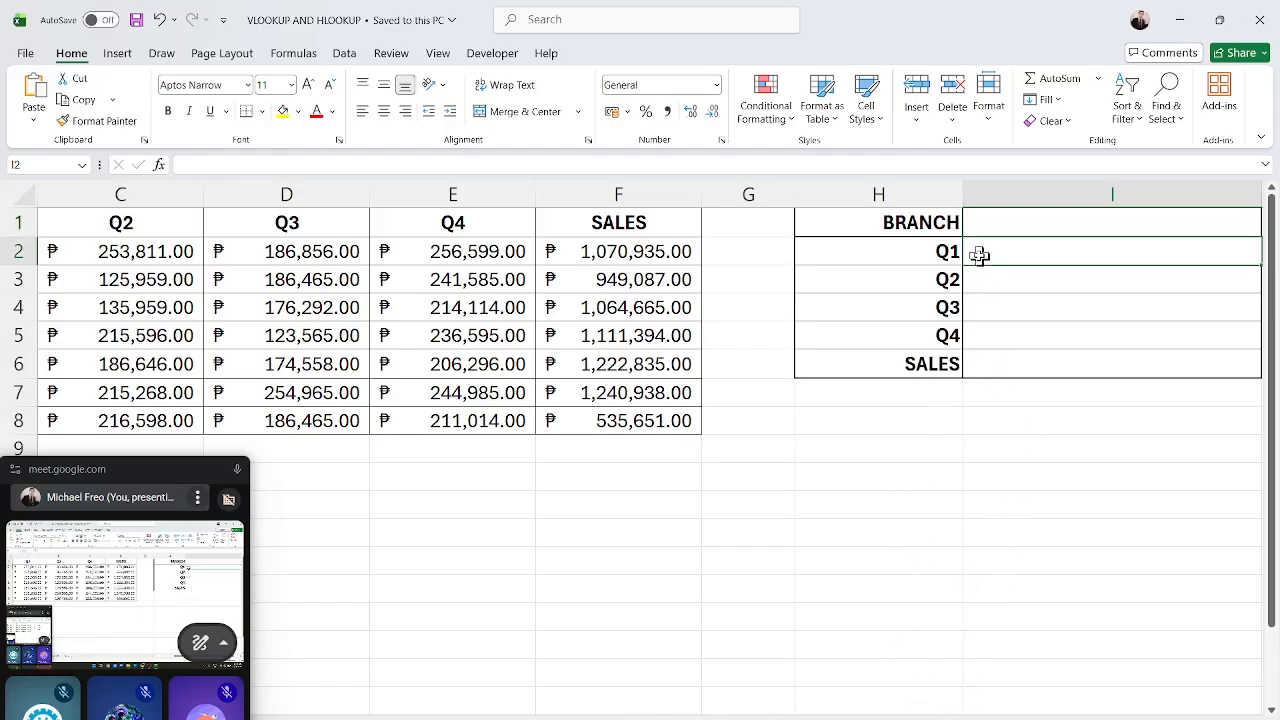
left_click_drag(983, 261, 1023, 337)
left_click(1020, 366)
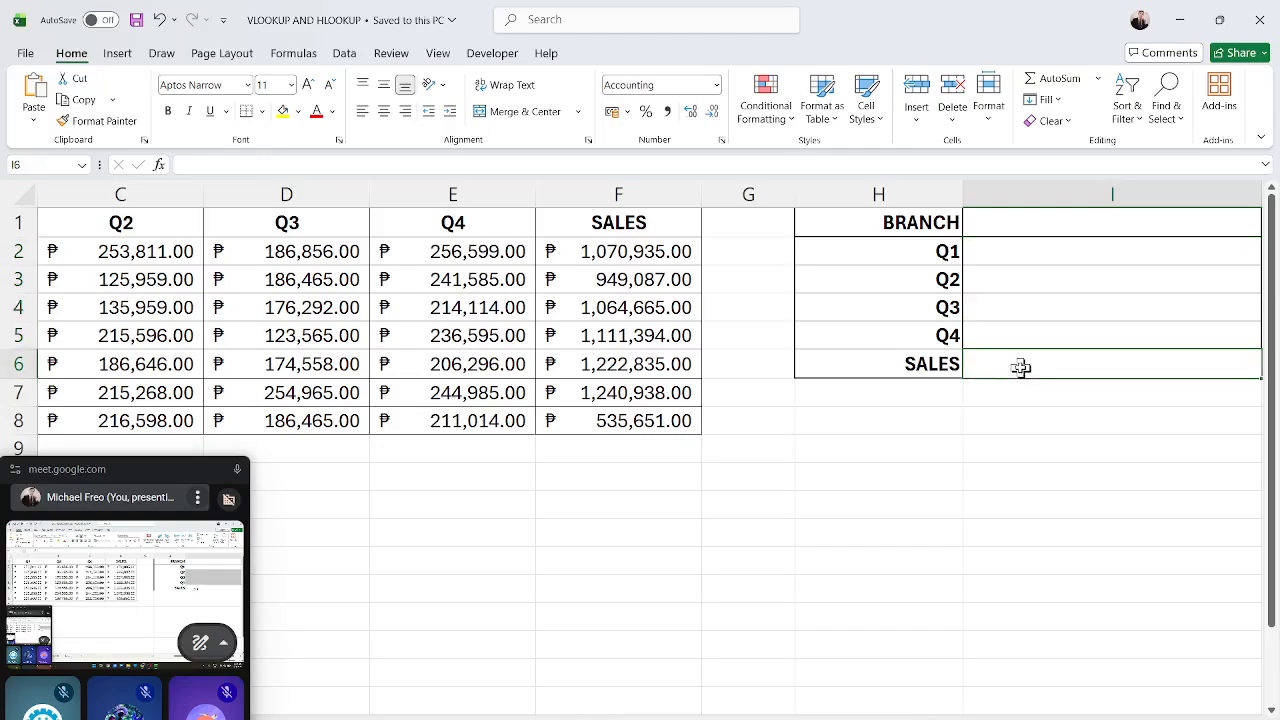
left_click(969, 469)
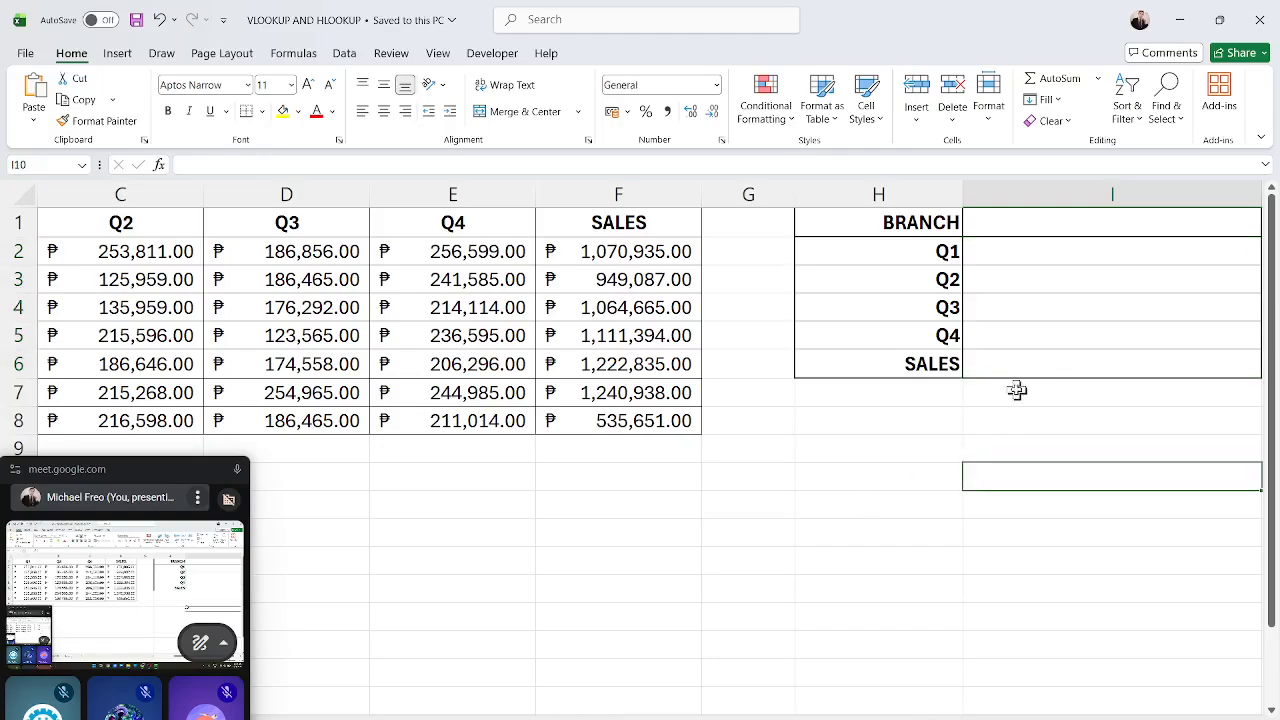
Open Data Validation for cell I1 and set it to allow a List.
left_click(1059, 240)
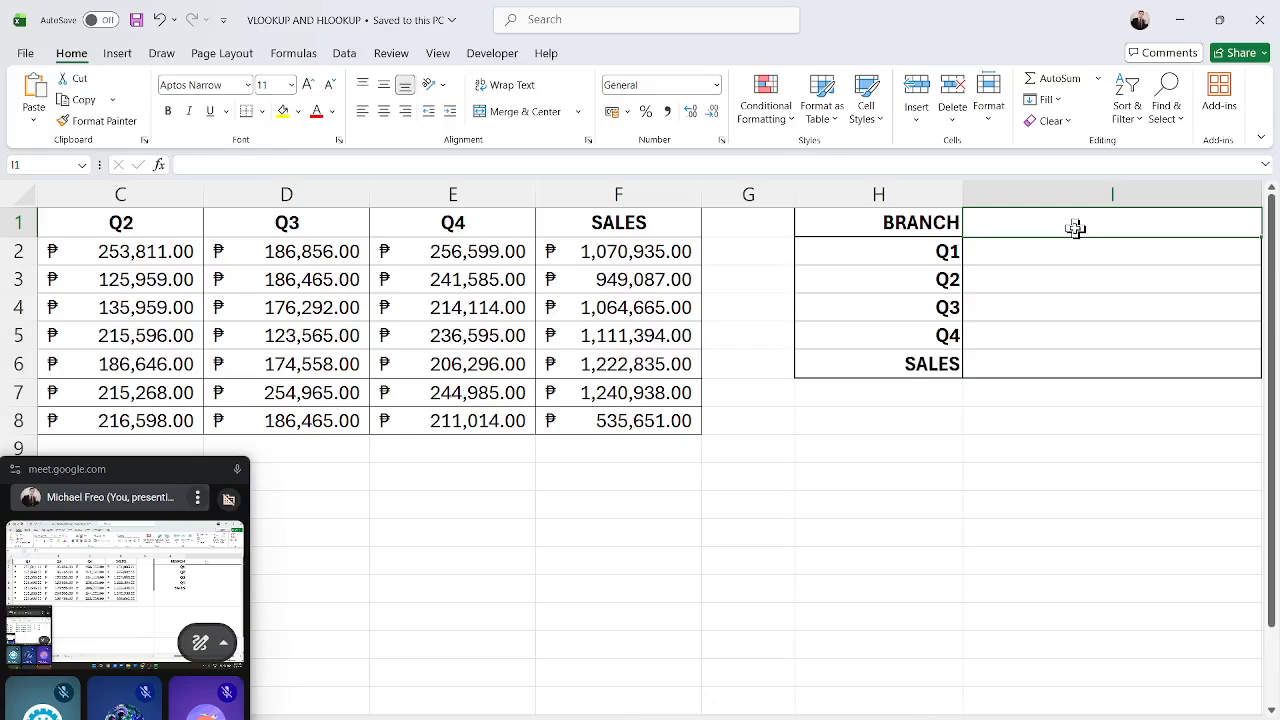
left_click(344, 56)
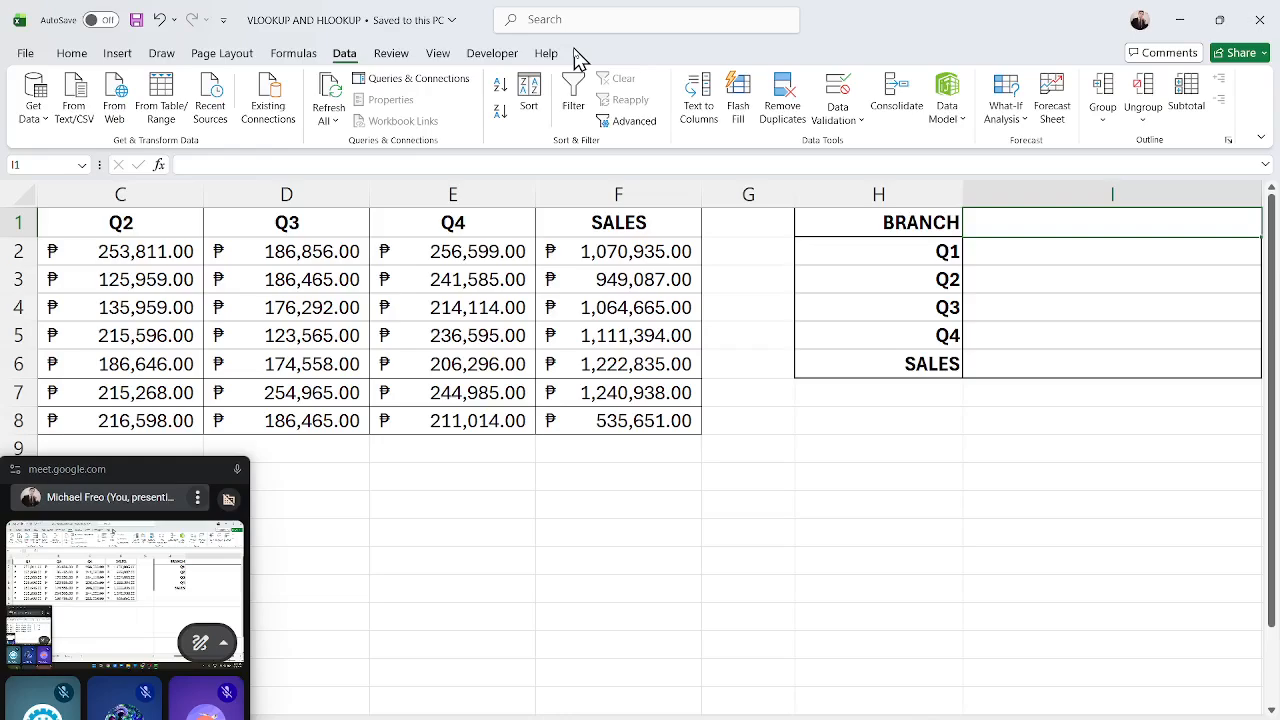
left_click(838, 112)
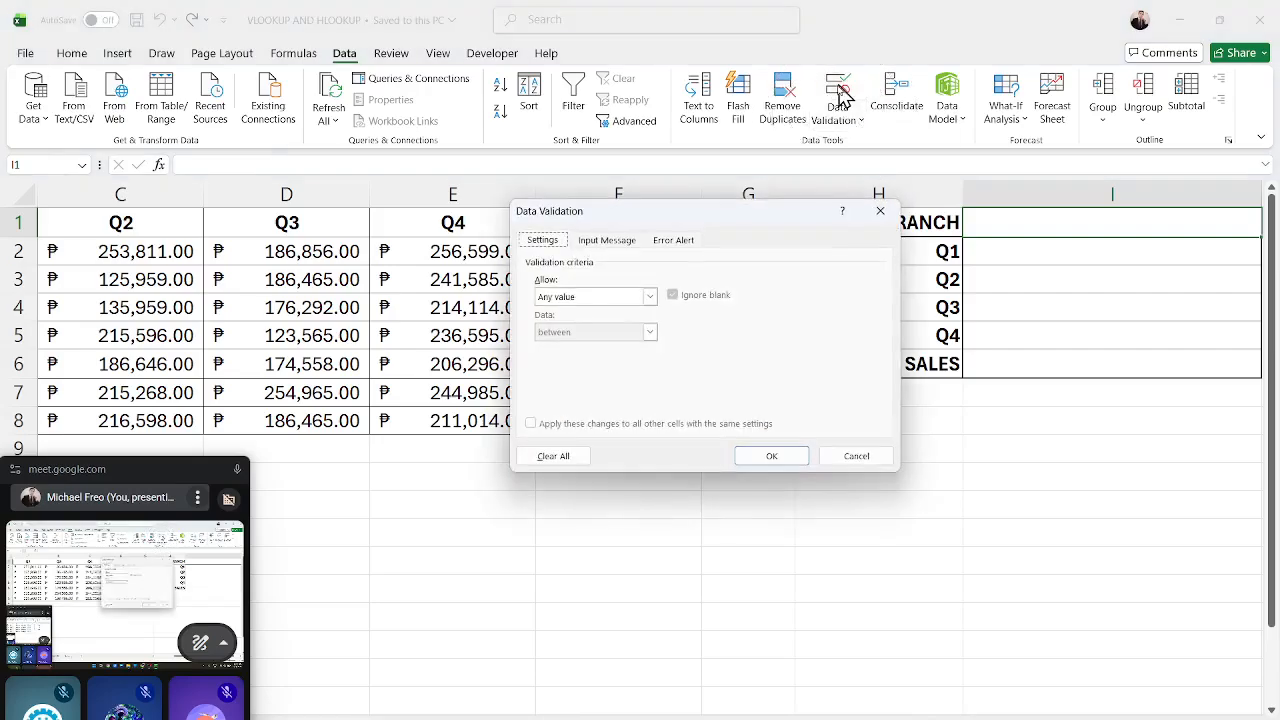
left_click_drag(714, 220, 660, 258)
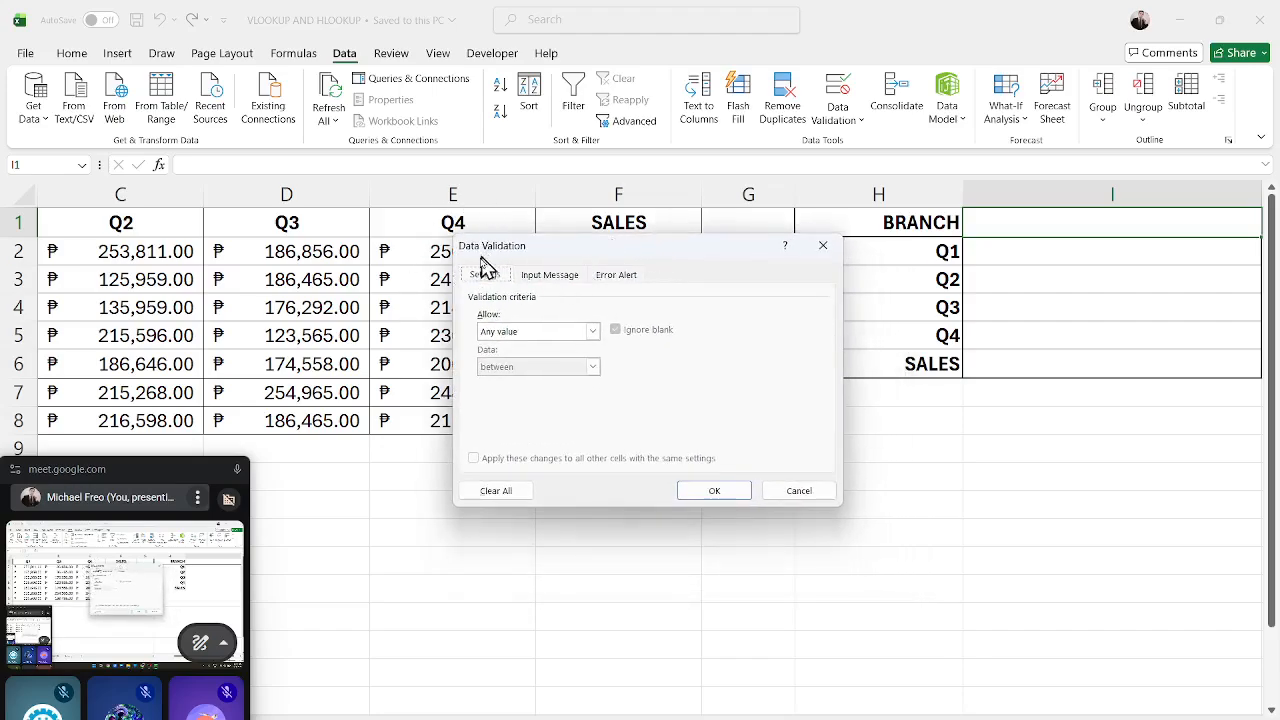
left_click(541, 276)
left_click(626, 279)
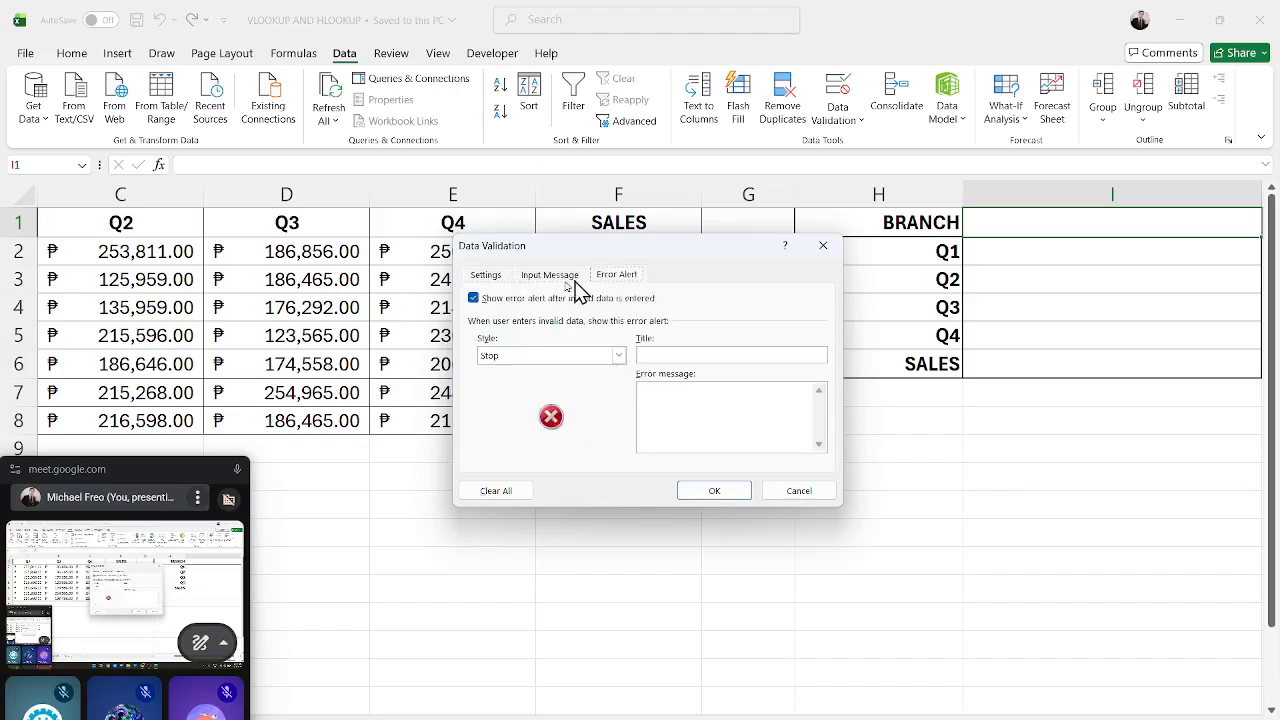
left_click(485, 275)
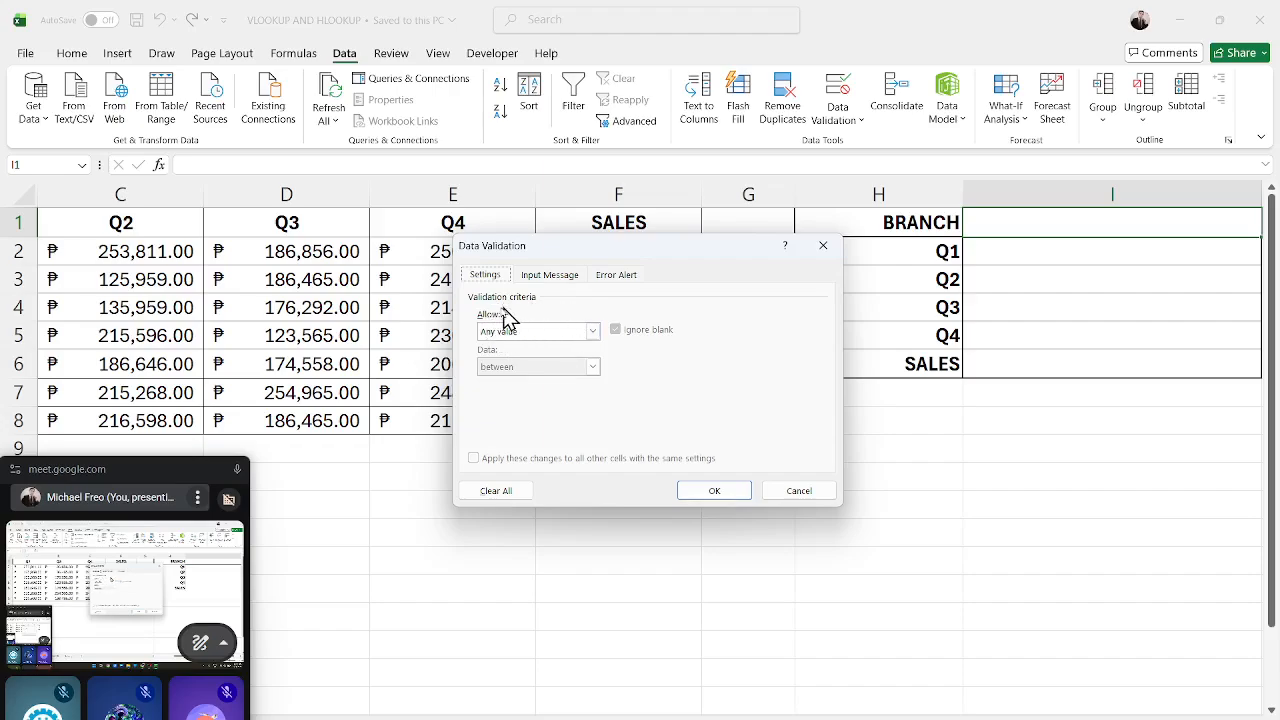
left_click(576, 340)
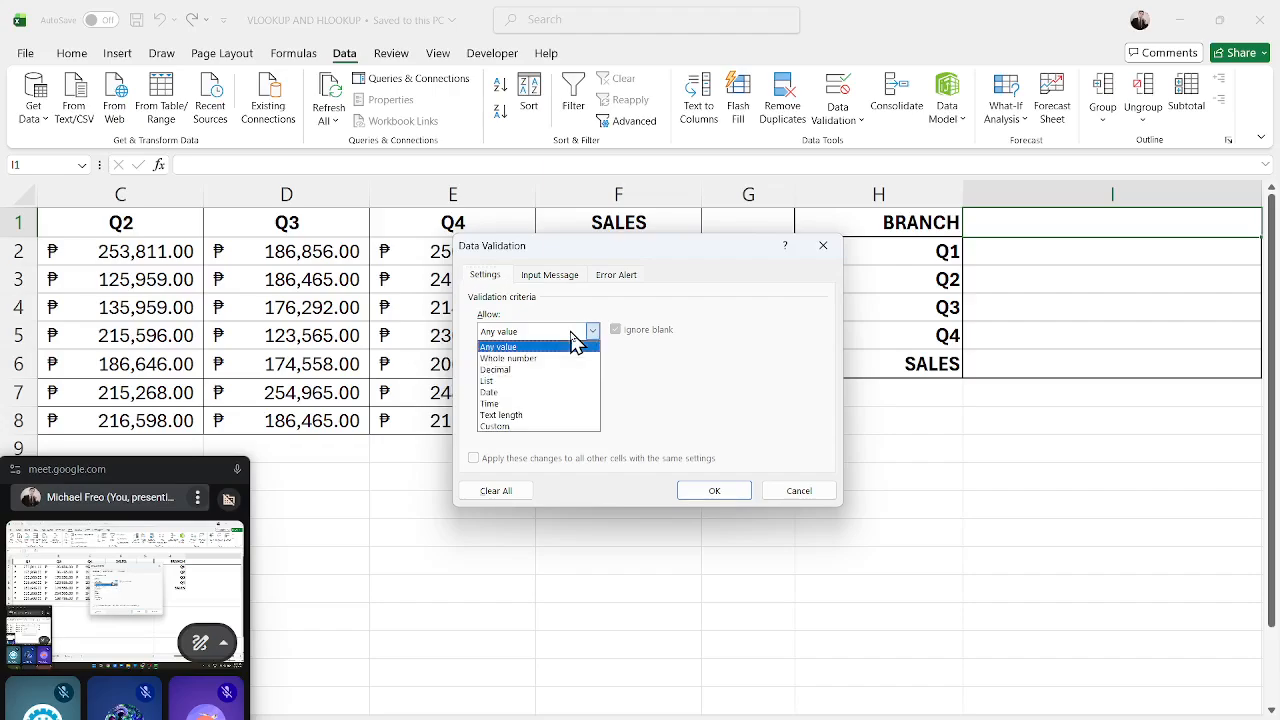
left_click(524, 388)
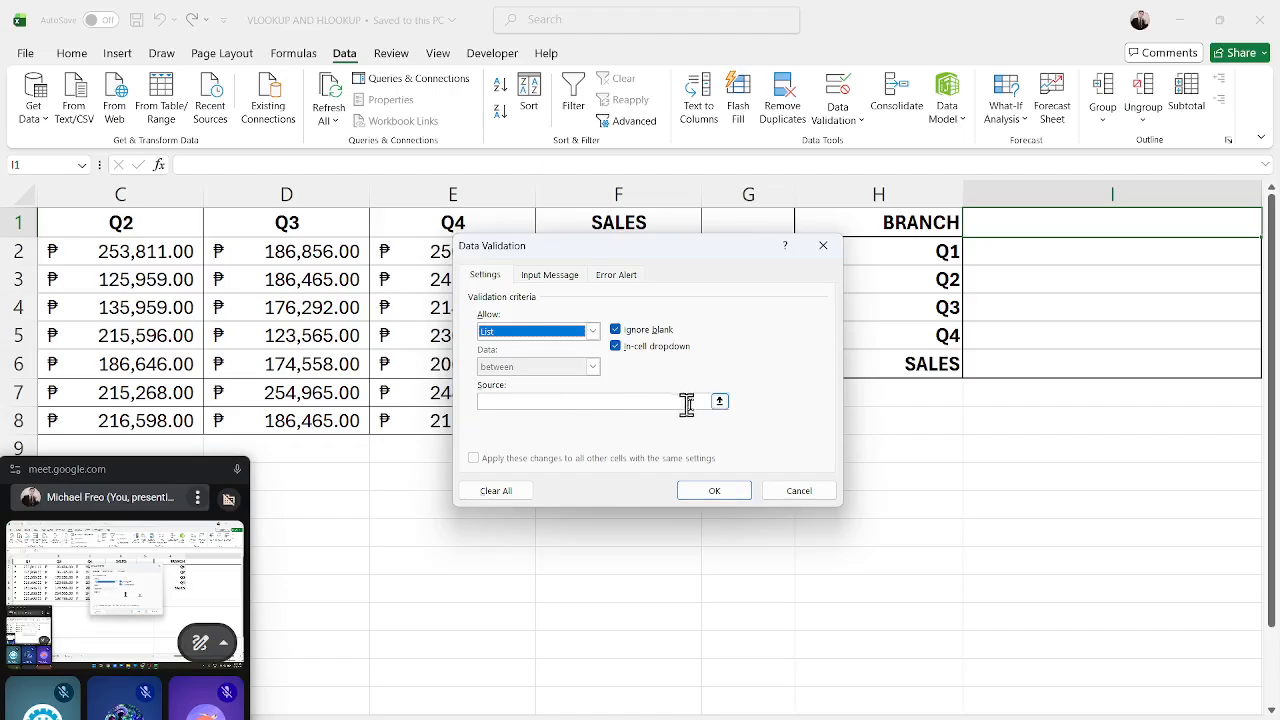
Set the list source to the branch names on the Branches sheet, =Branches!$A$2:$A$8, and confirm the validation.
left_click(720, 401)
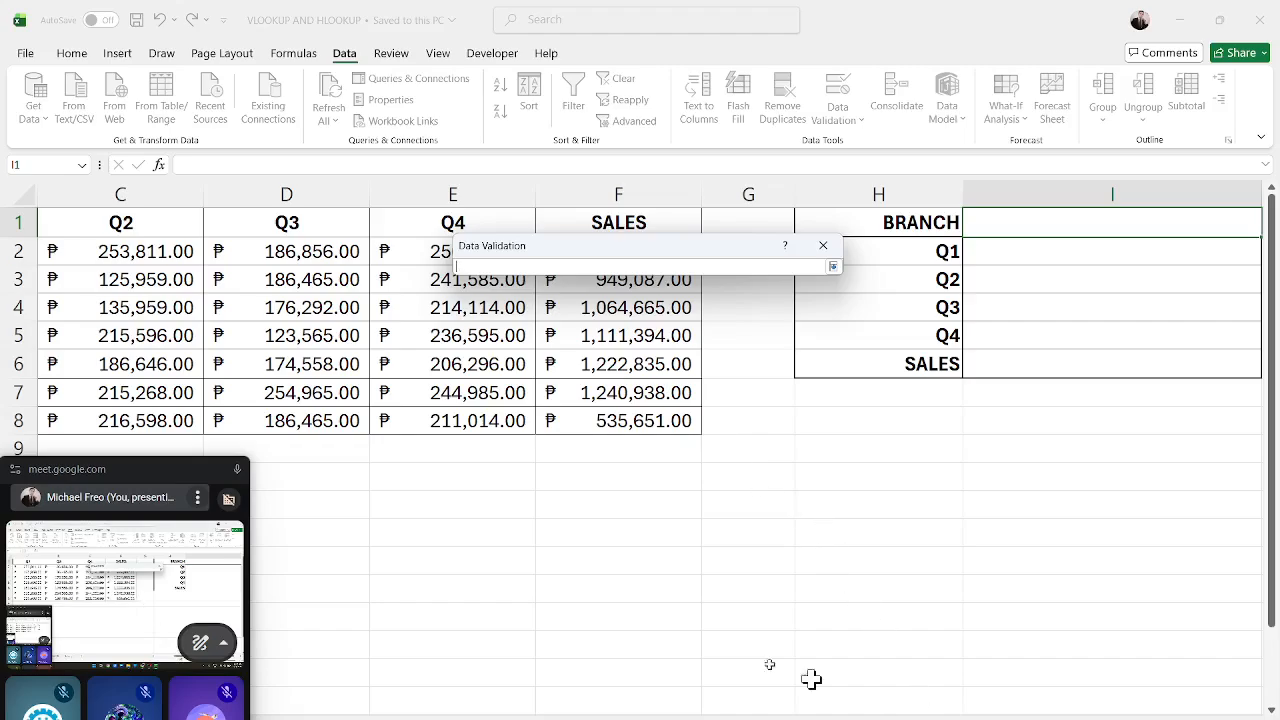
left_click_drag(153, 468, 1040, 398)
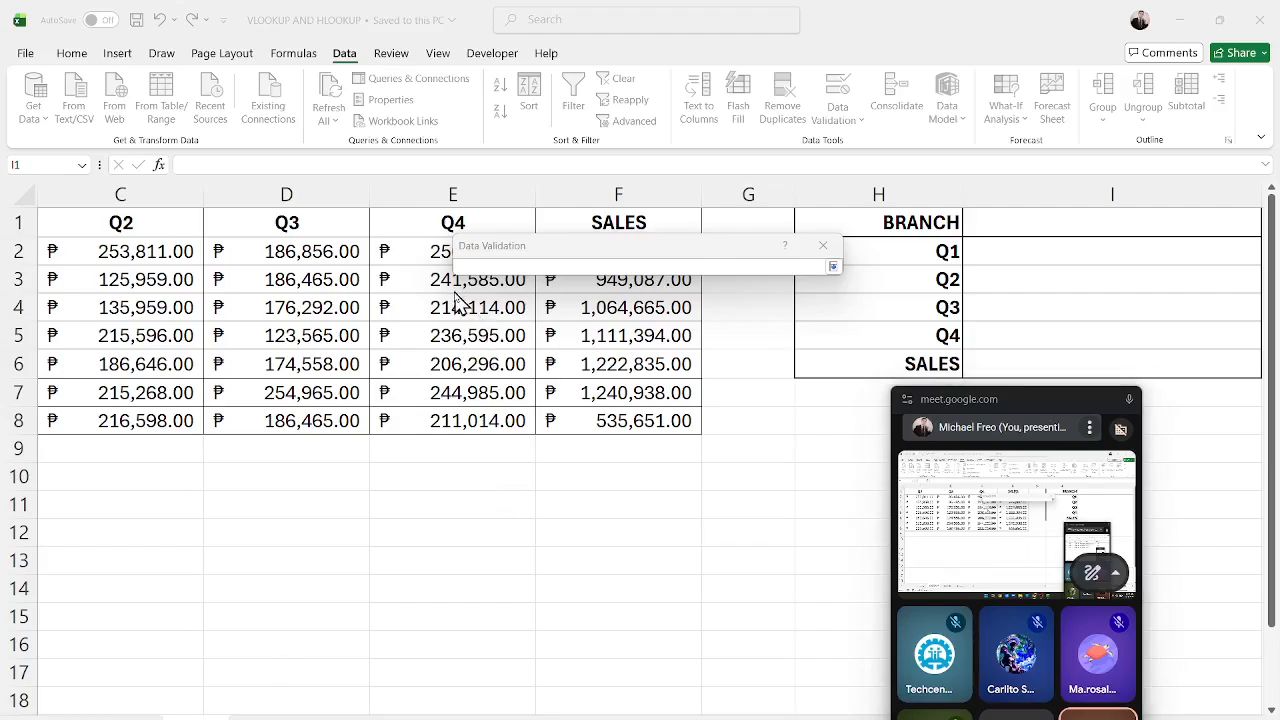
left_click(586, 250)
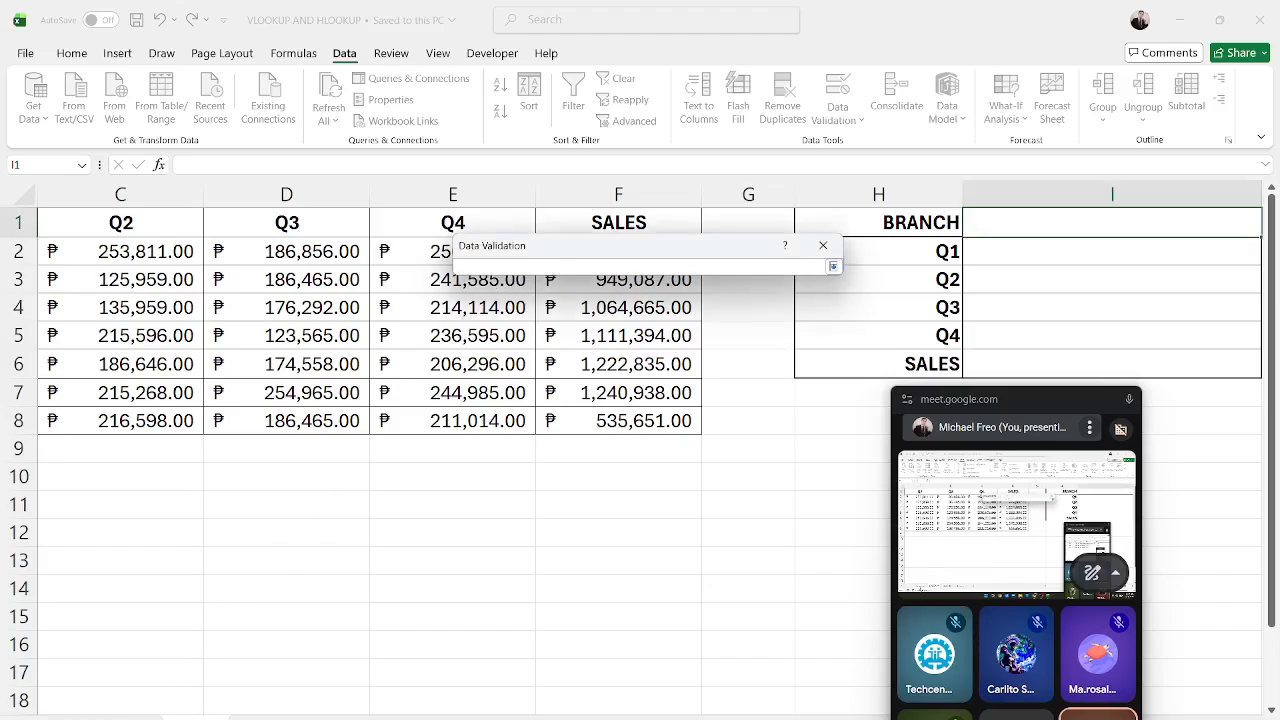
left_click(127, 717)
left_click_drag(80, 220, 75, 318)
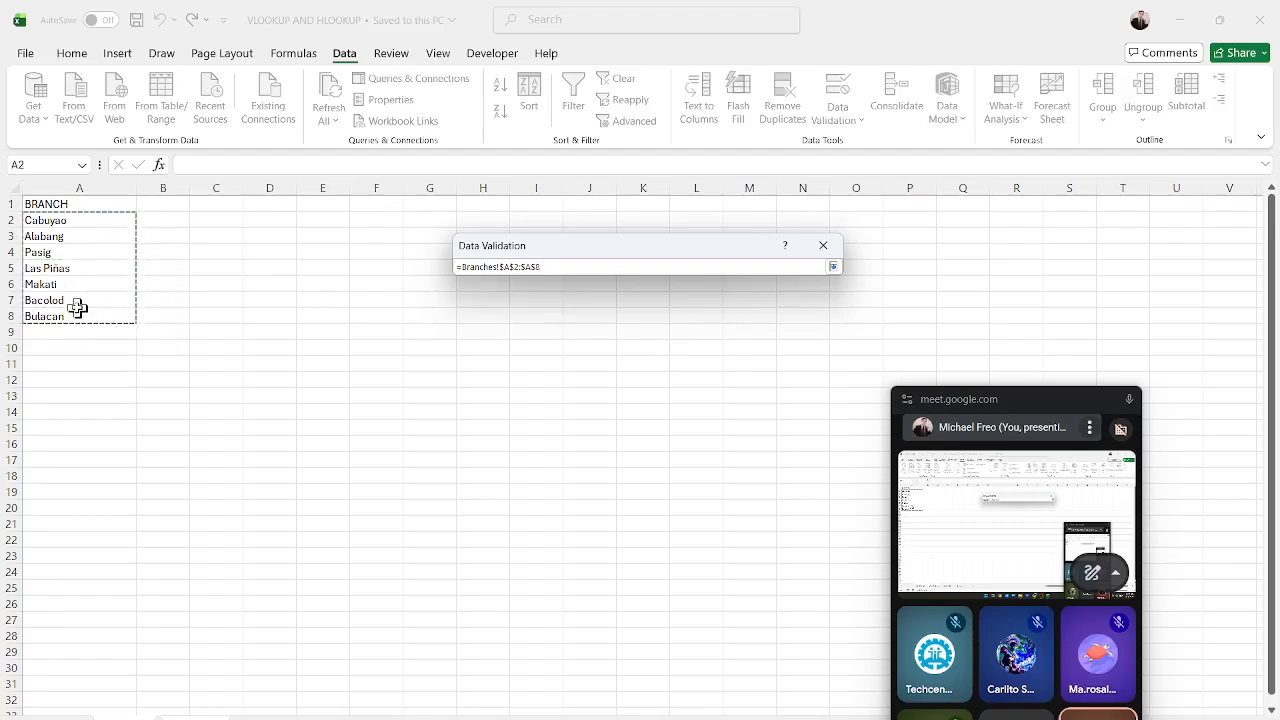
key("Return")
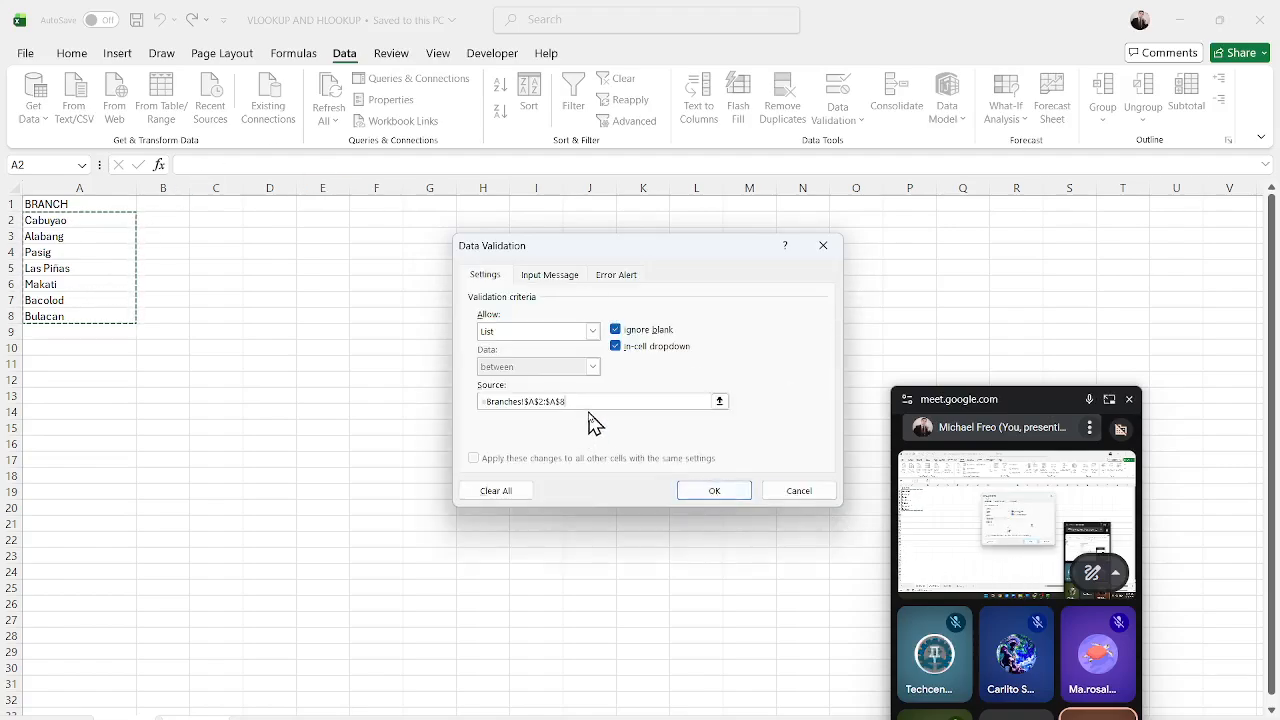
left_click_drag(583, 400, 475, 398)
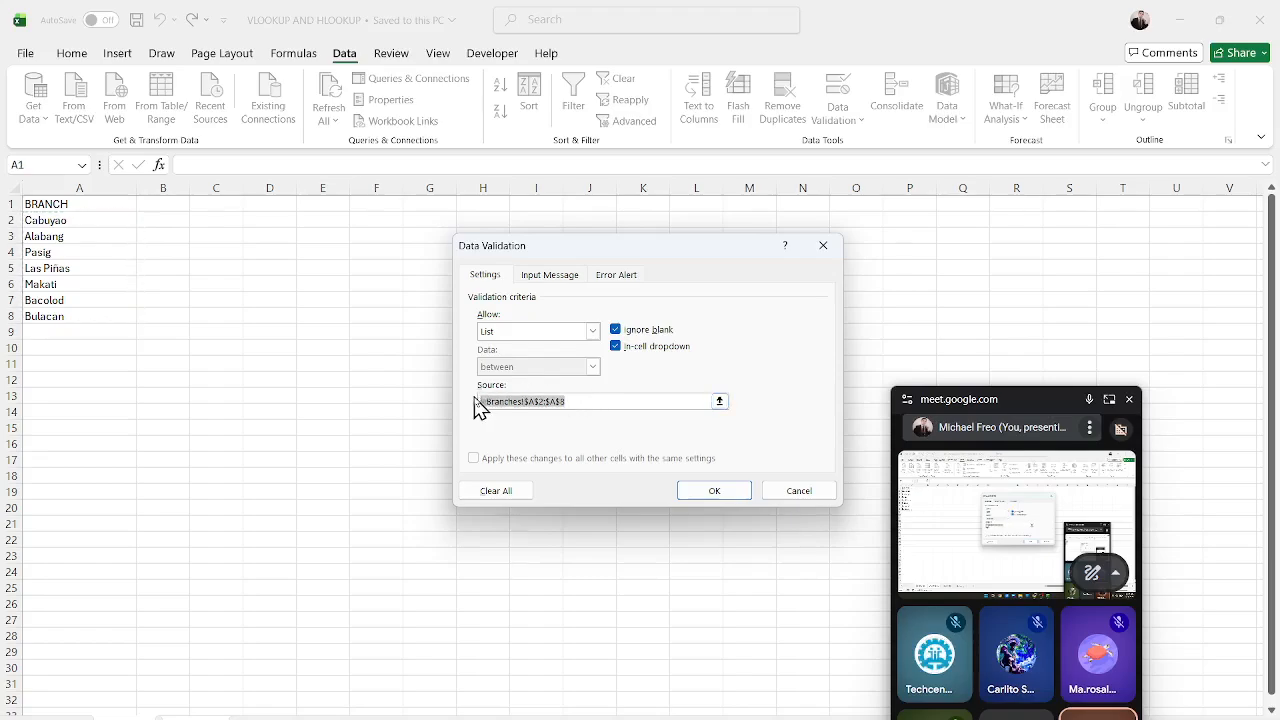
left_click(714, 491)
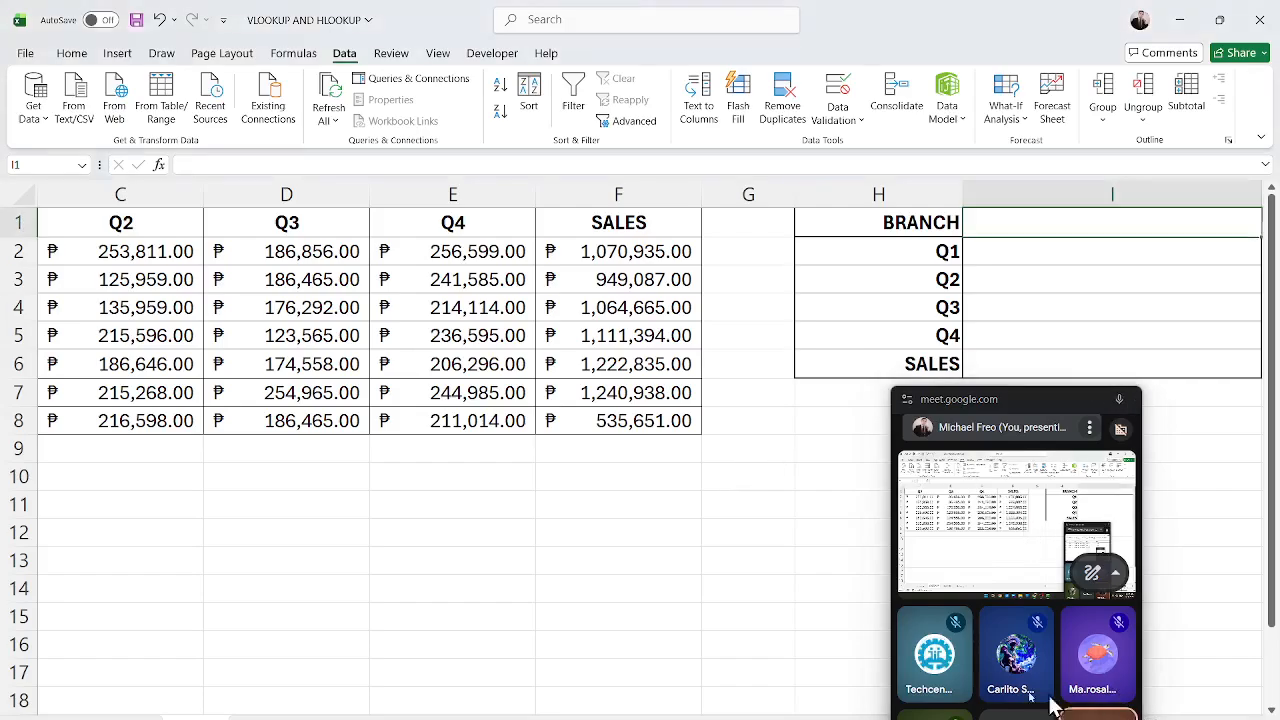
Open the new branch dropdown in I1 to check its list of branches.
left_click(1013, 393)
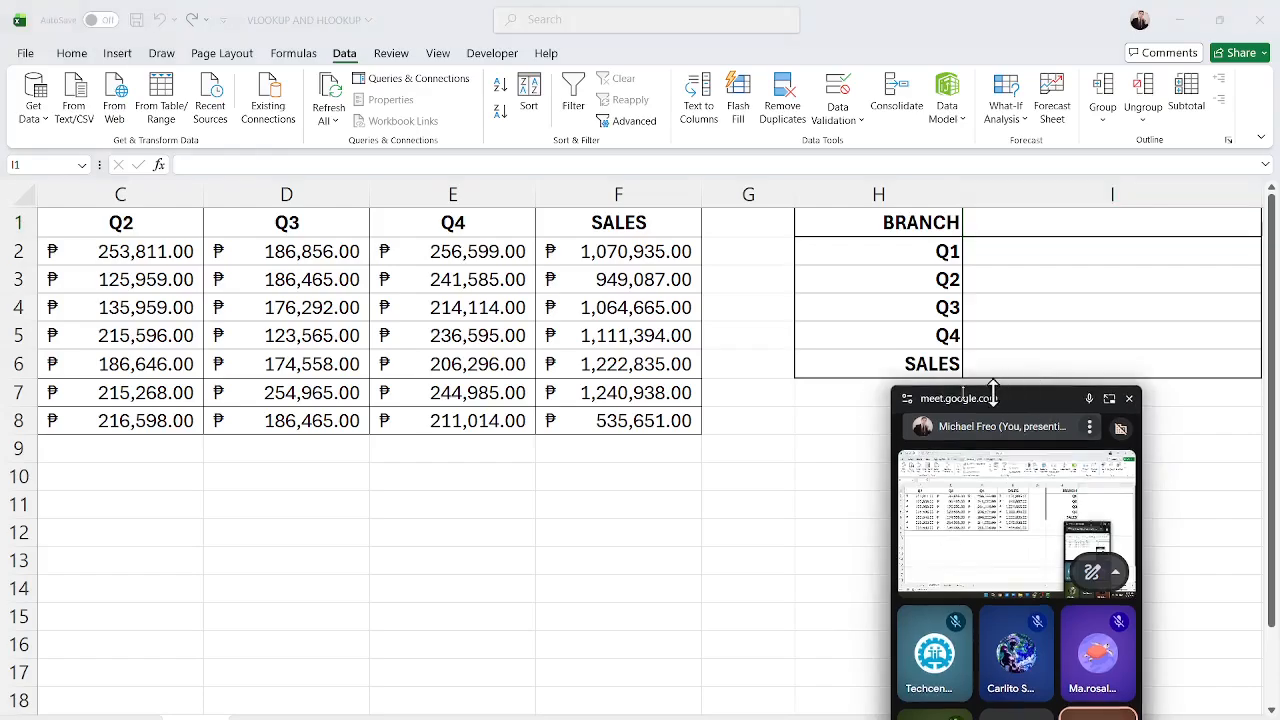
left_click_drag(977, 410, 127, 549)
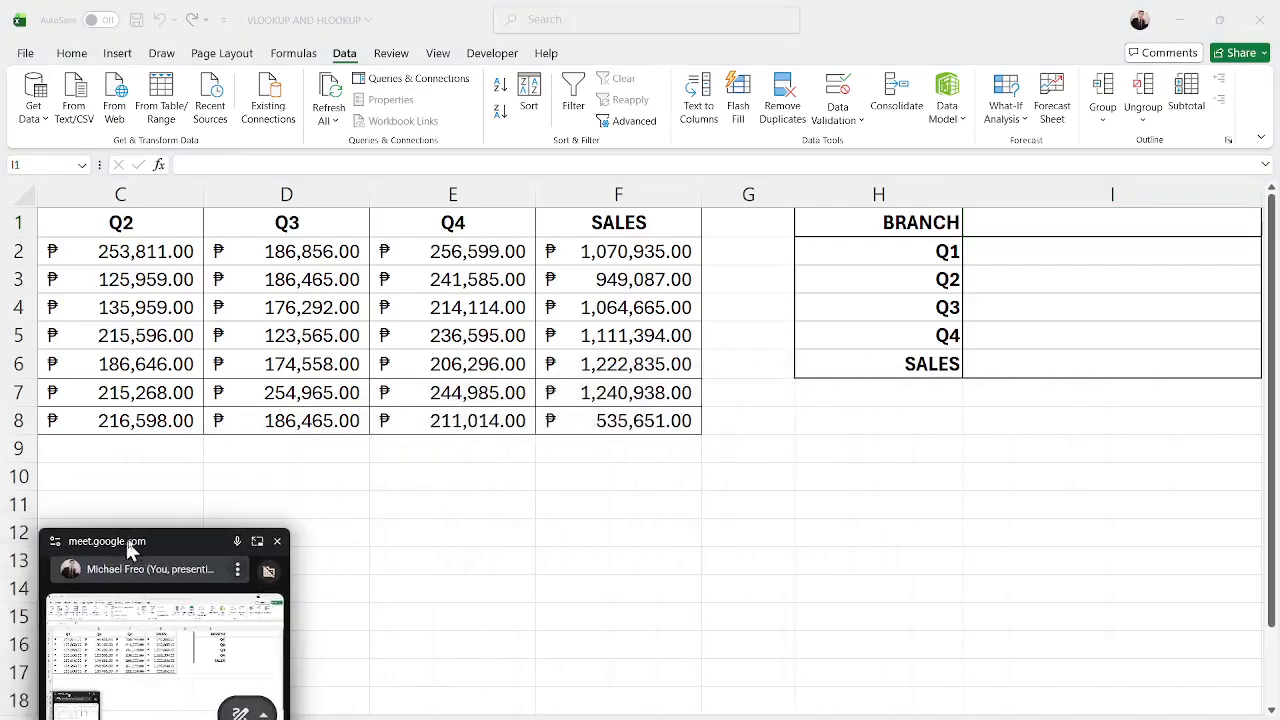
left_click(1236, 224)
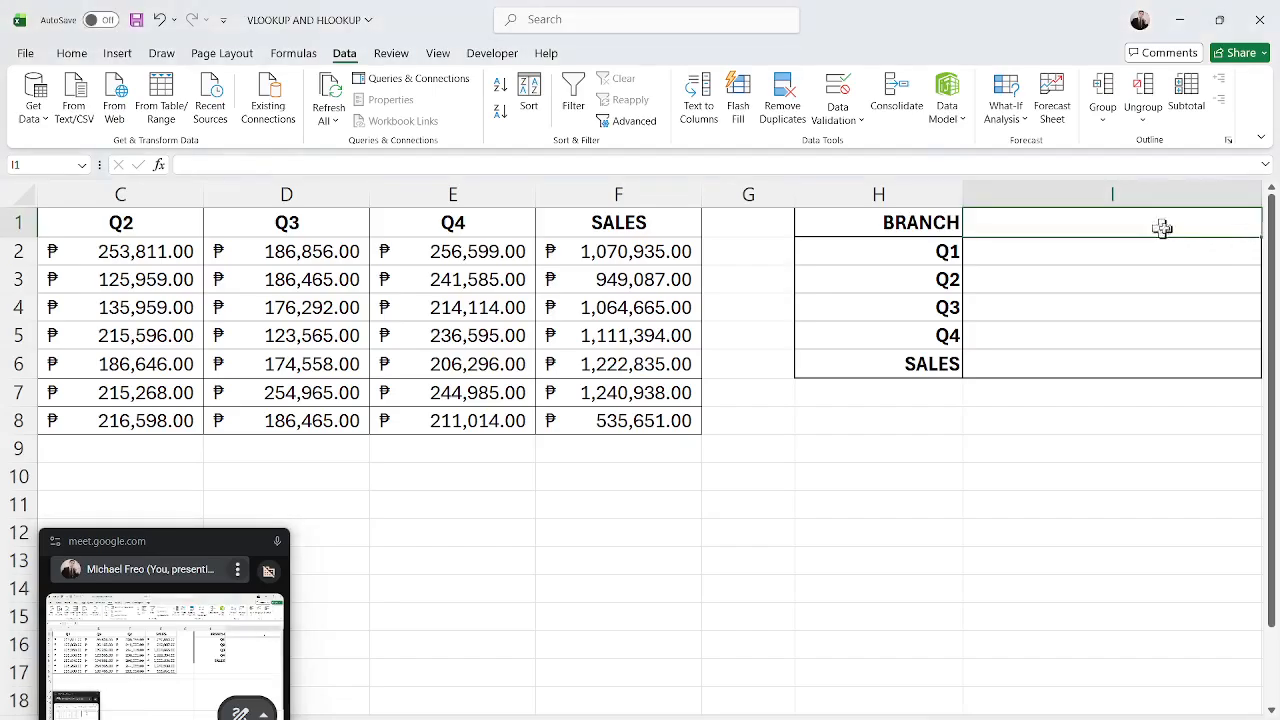
scroll(640, 400, "right", 2)
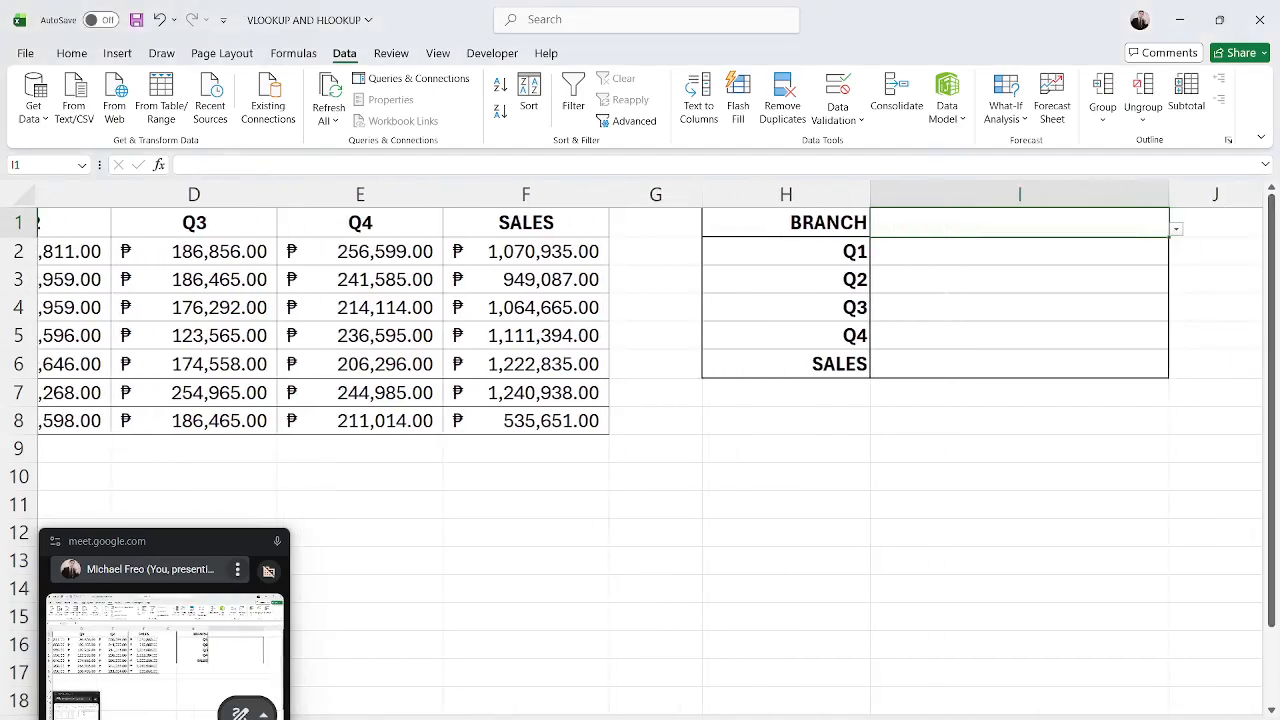
left_click(1177, 232)
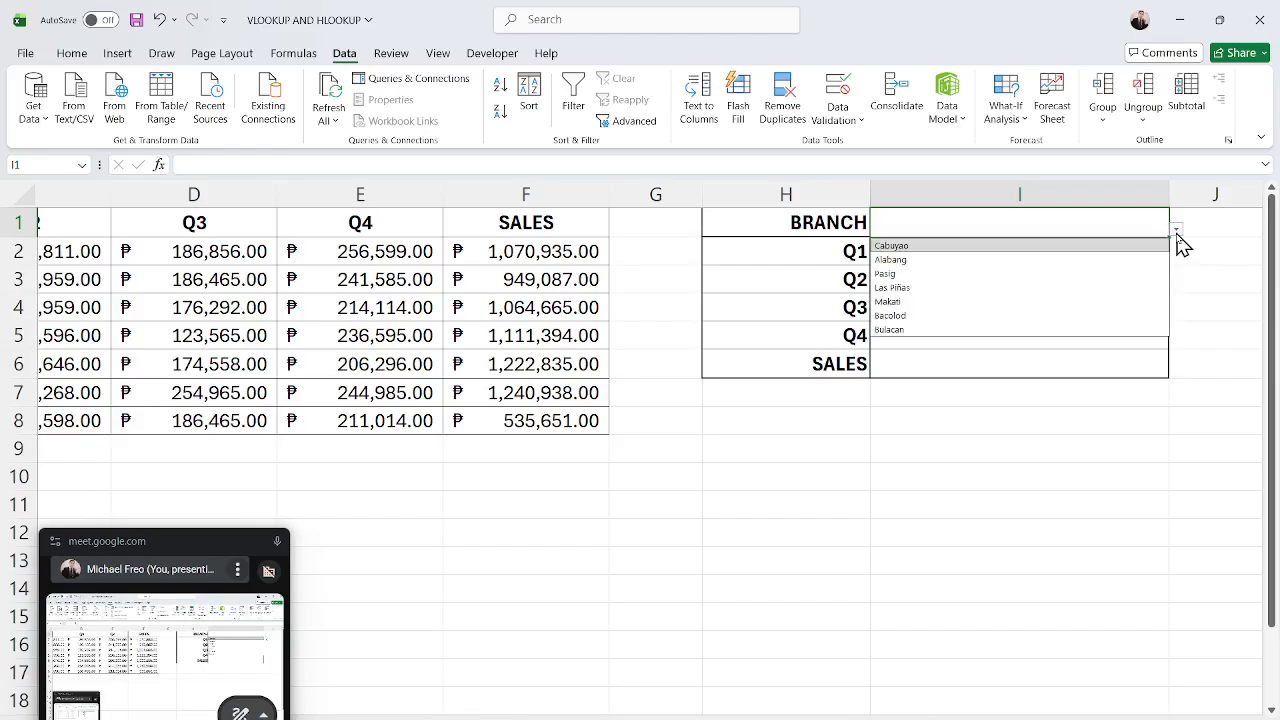
left_click(1176, 234)
left_click(1176, 234)
left_click(1177, 233)
left_click(1177, 233)
left_click(1176, 234)
left_click(1176, 234)
left_click(1178, 231)
left_click(1178, 231)
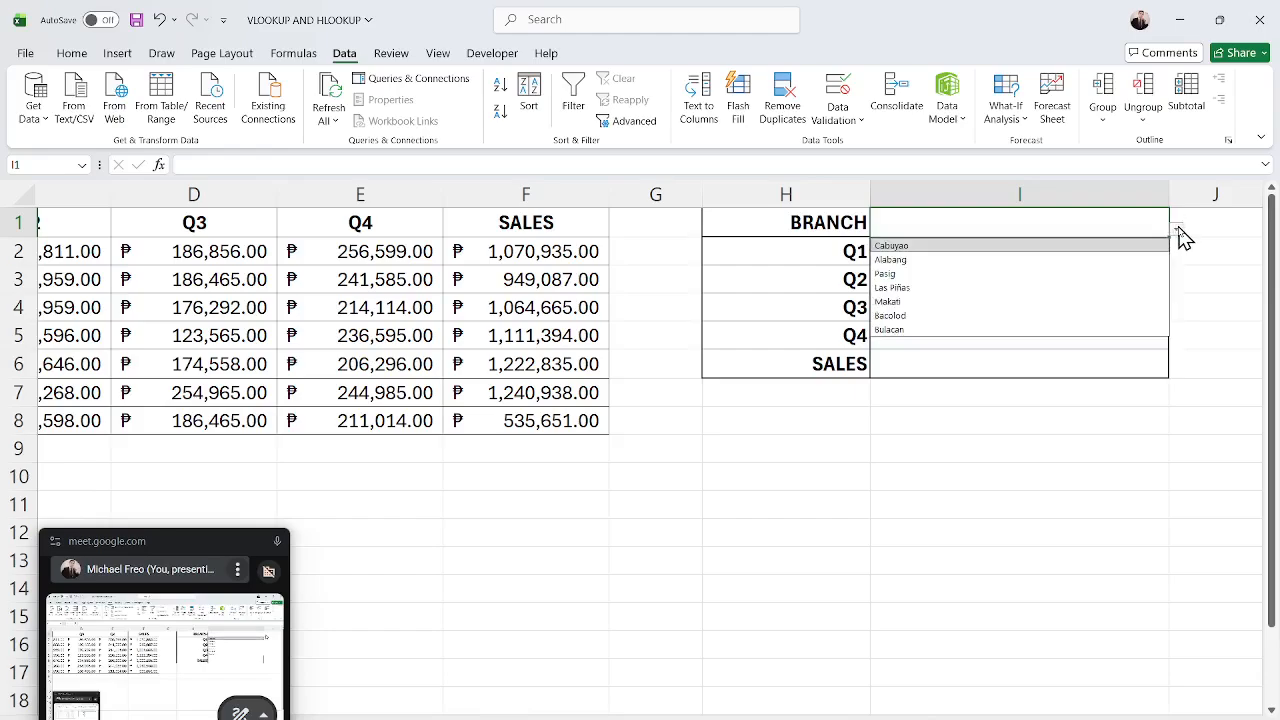
Test the I1 dropdown by choosing several branches in turn, finishing with Pasig.
left_click(1050, 301)
left_click(1177, 231)
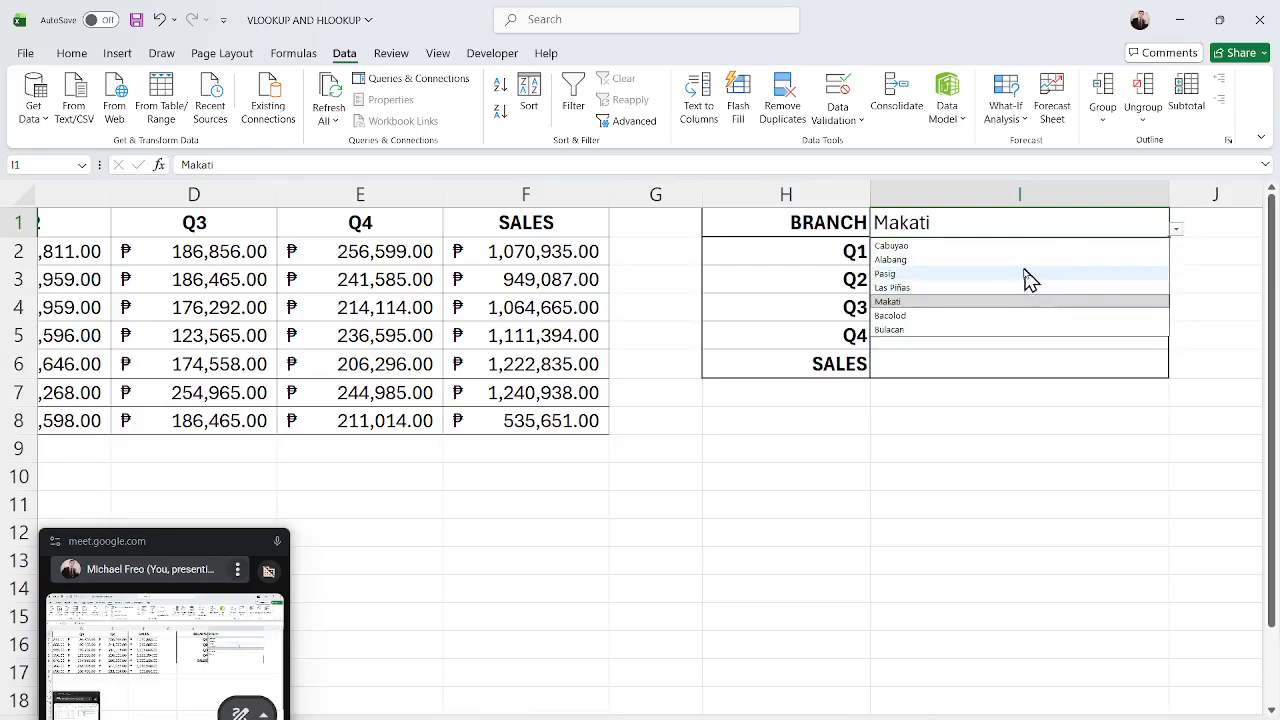
left_click(1040, 243)
left_click(1177, 231)
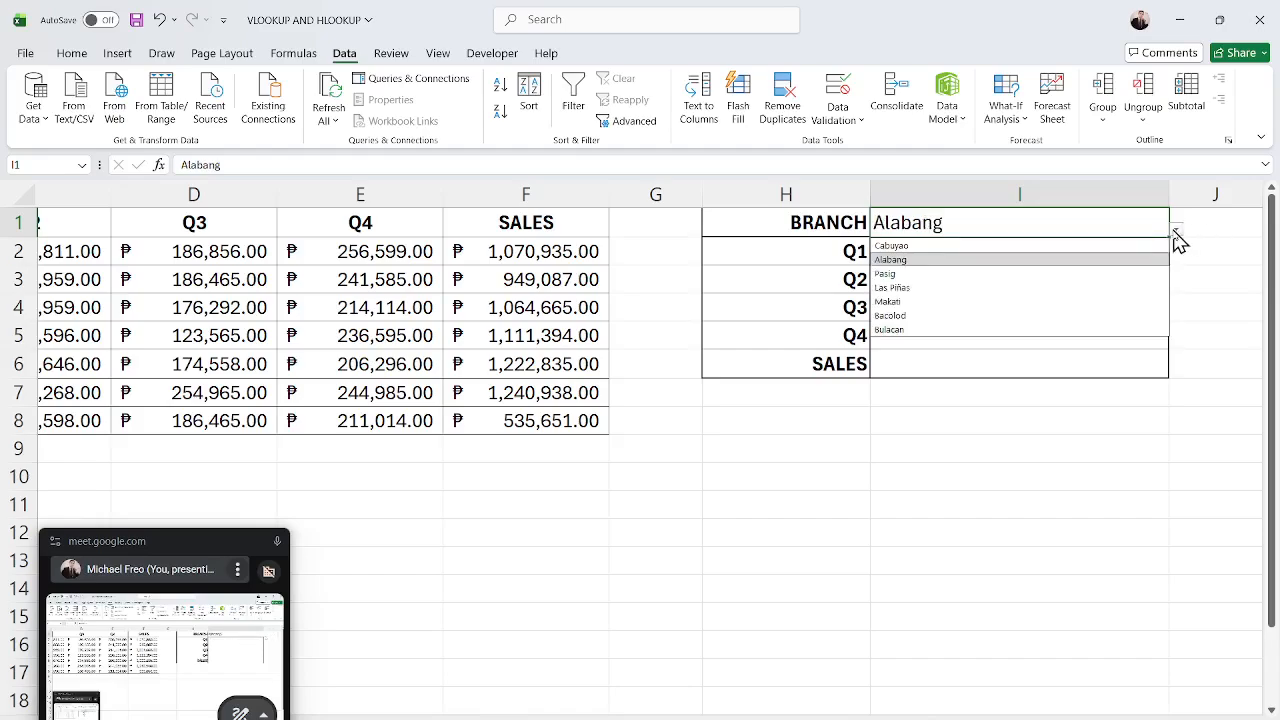
left_click(1003, 326)
left_click(1178, 231)
left_click(969, 279)
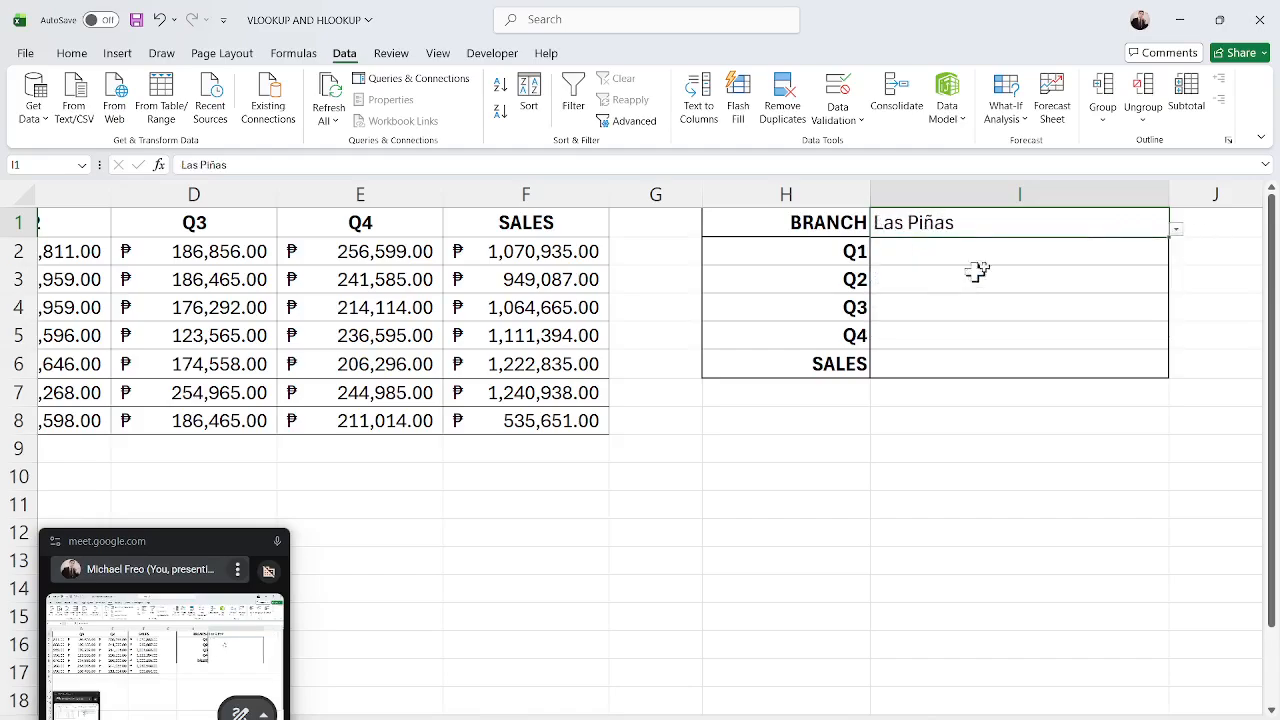
left_click(1177, 231)
left_click(992, 252)
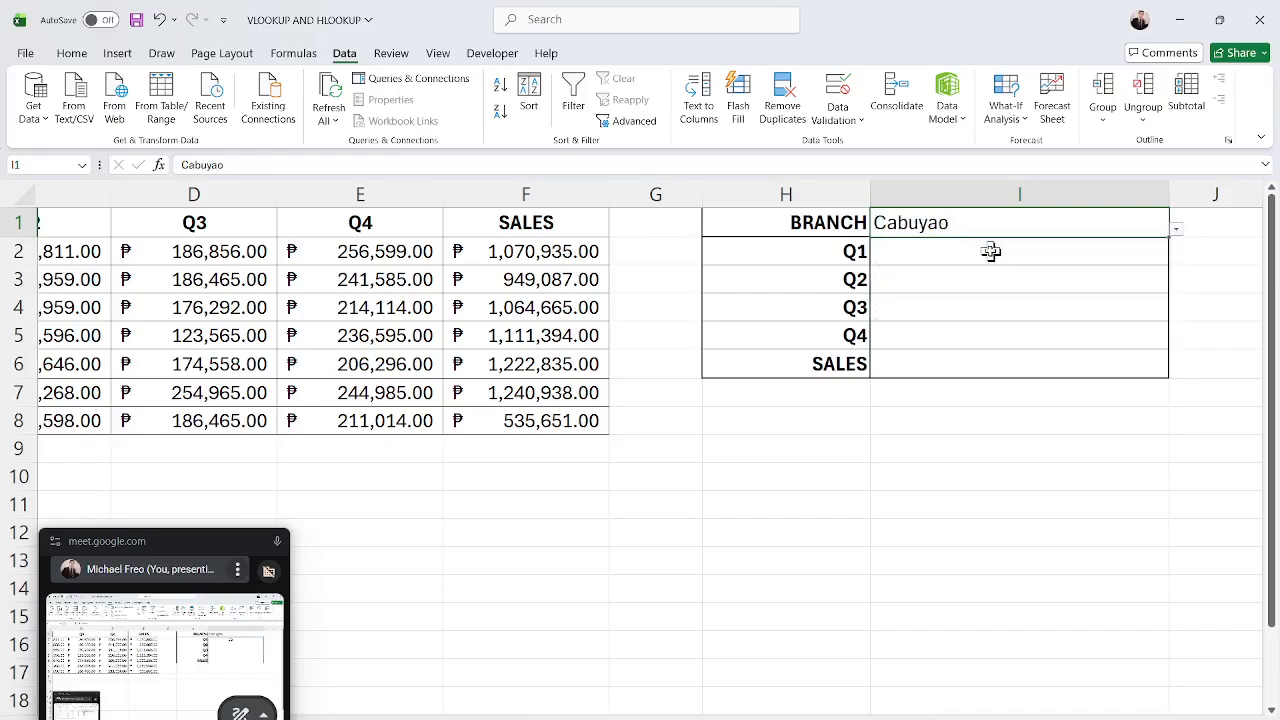
left_click(1177, 231)
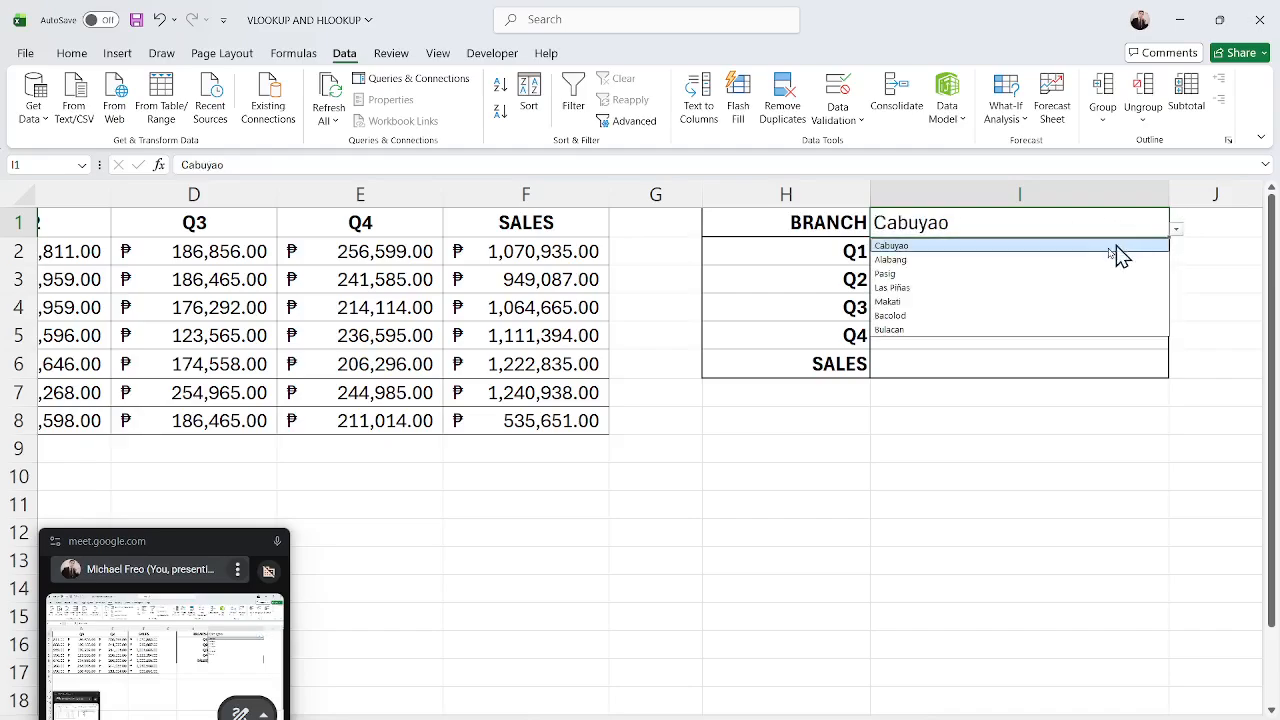
left_click(993, 331)
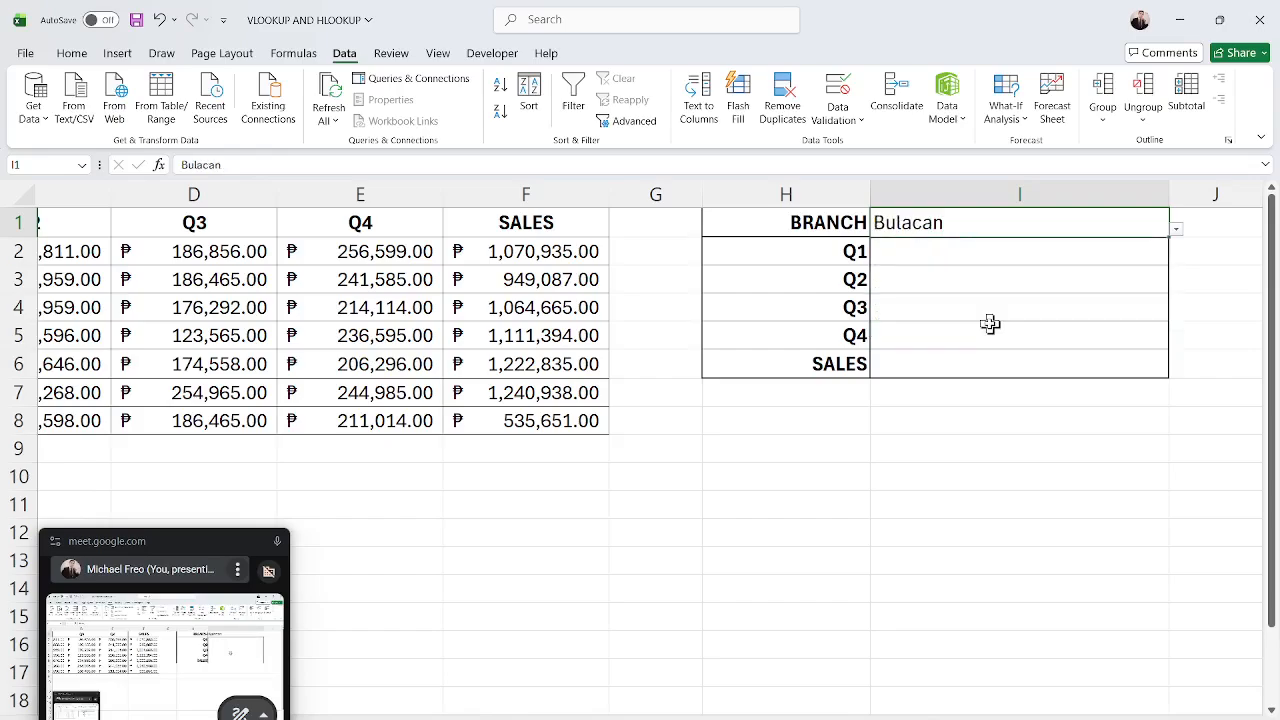
left_click(1177, 231)
left_click(1006, 320)
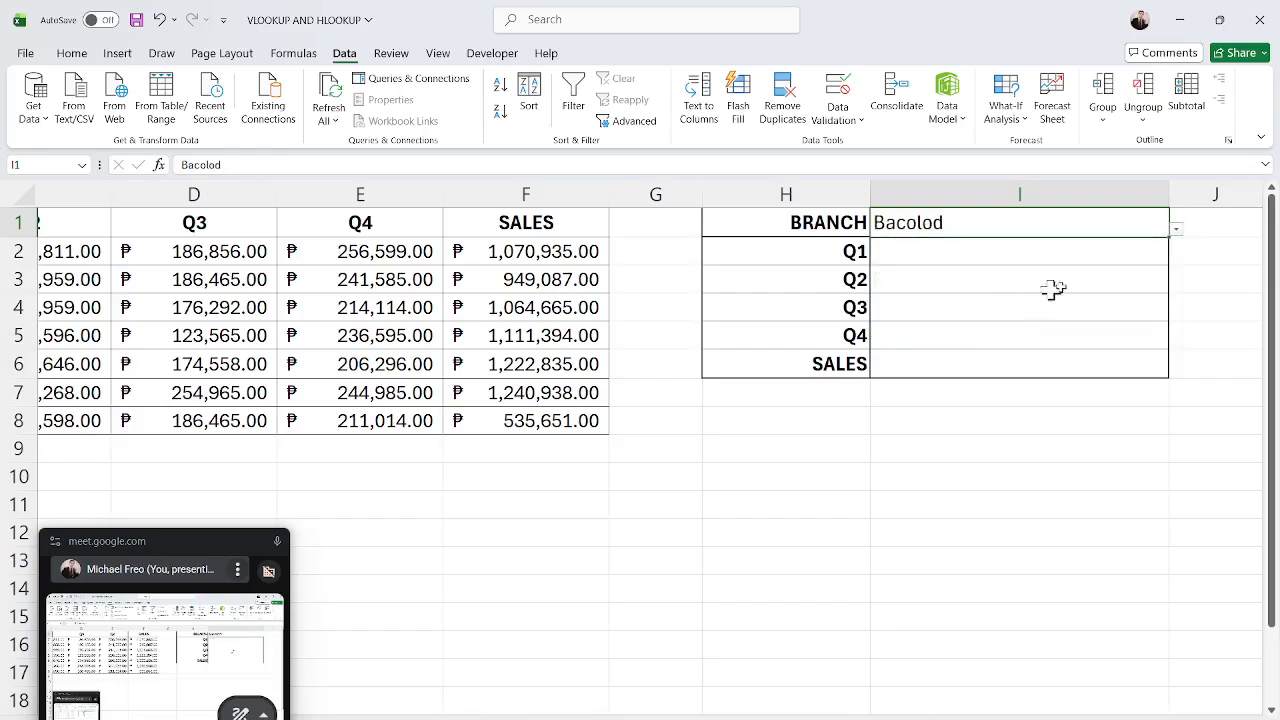
left_click(1176, 234)
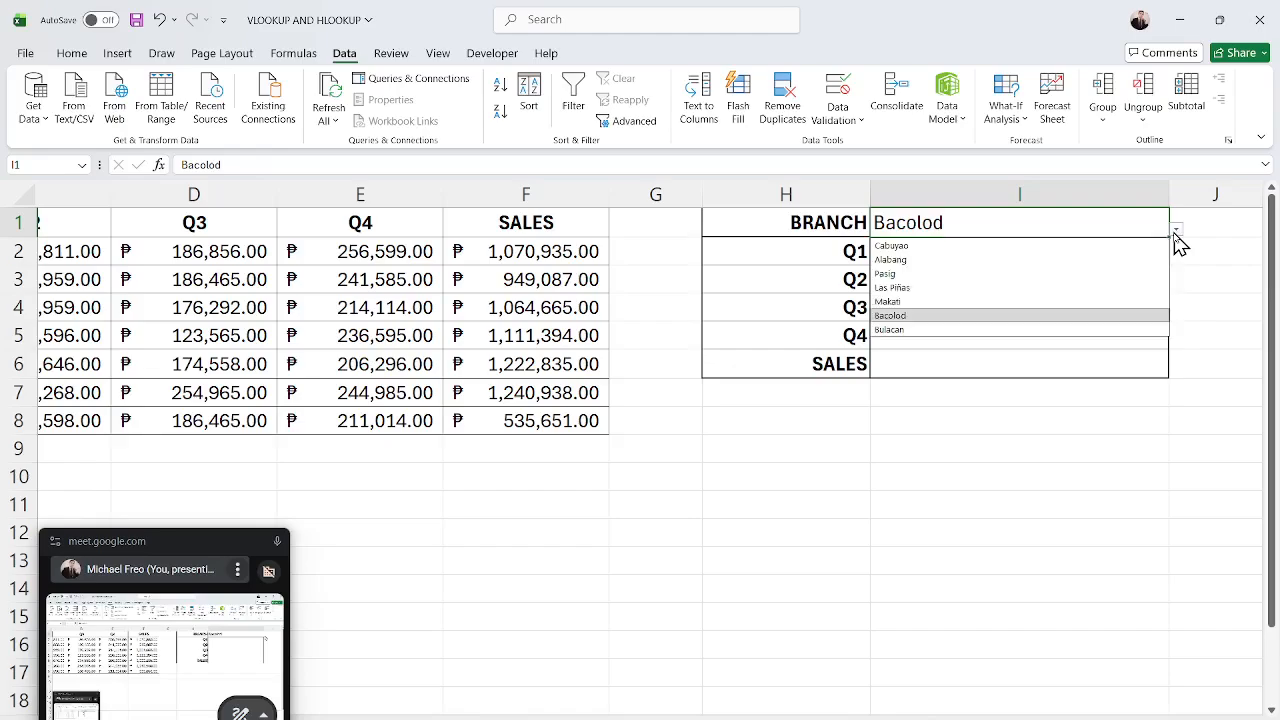
left_click(1009, 283)
left_click(1177, 231)
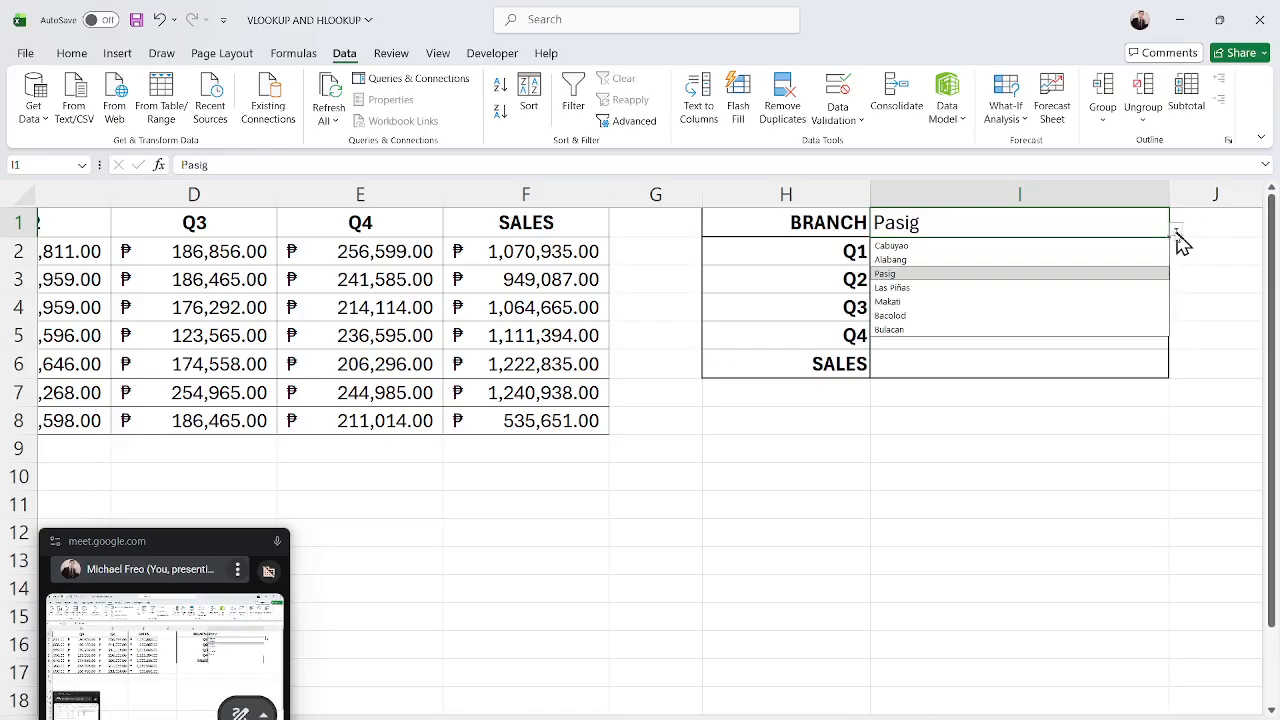
left_click(1042, 304)
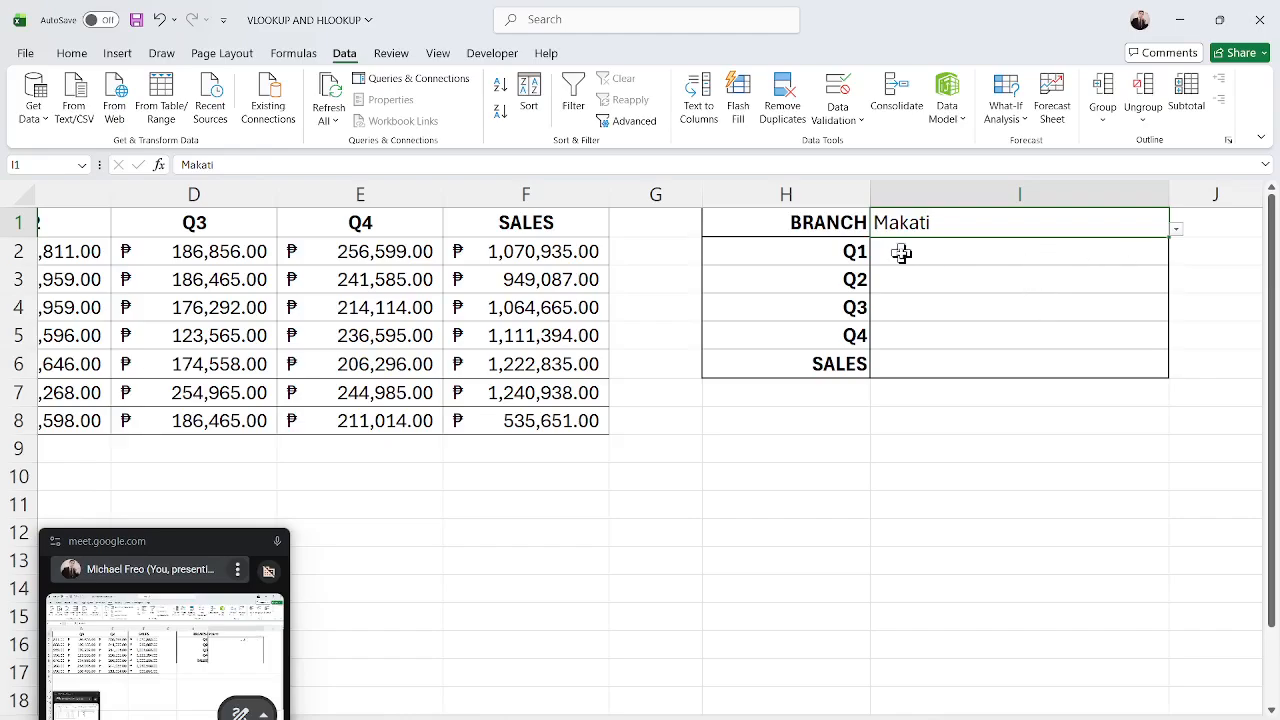
left_click(978, 261)
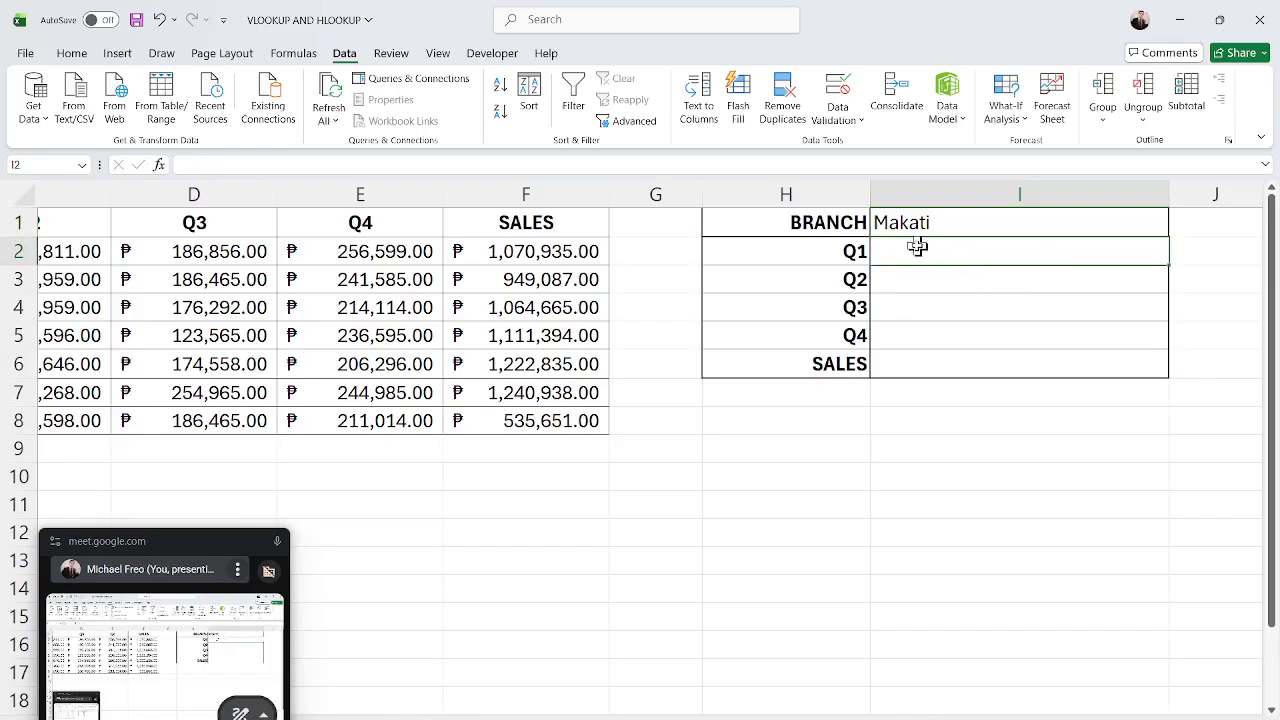
left_click(1164, 226)
left_click(1177, 232)
left_click(1054, 276)
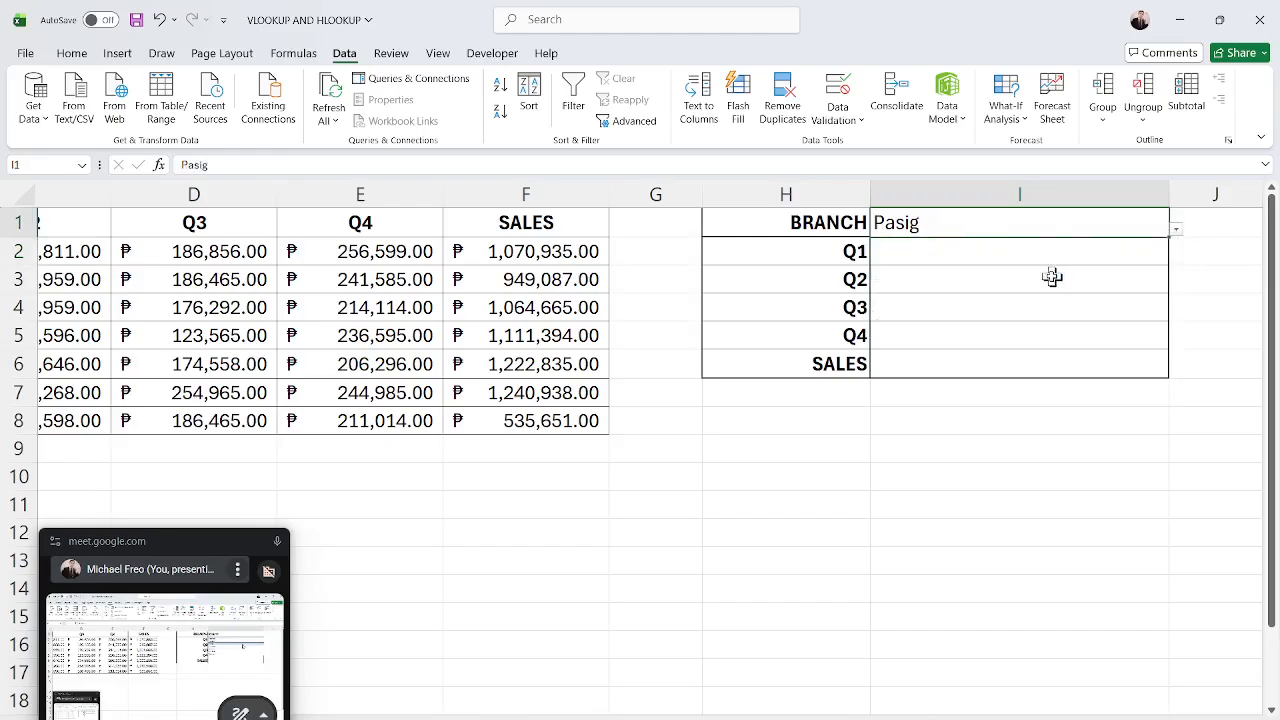
Highlight the SALES row across columns E to I to compare it with the lookup table.
left_click(975, 346)
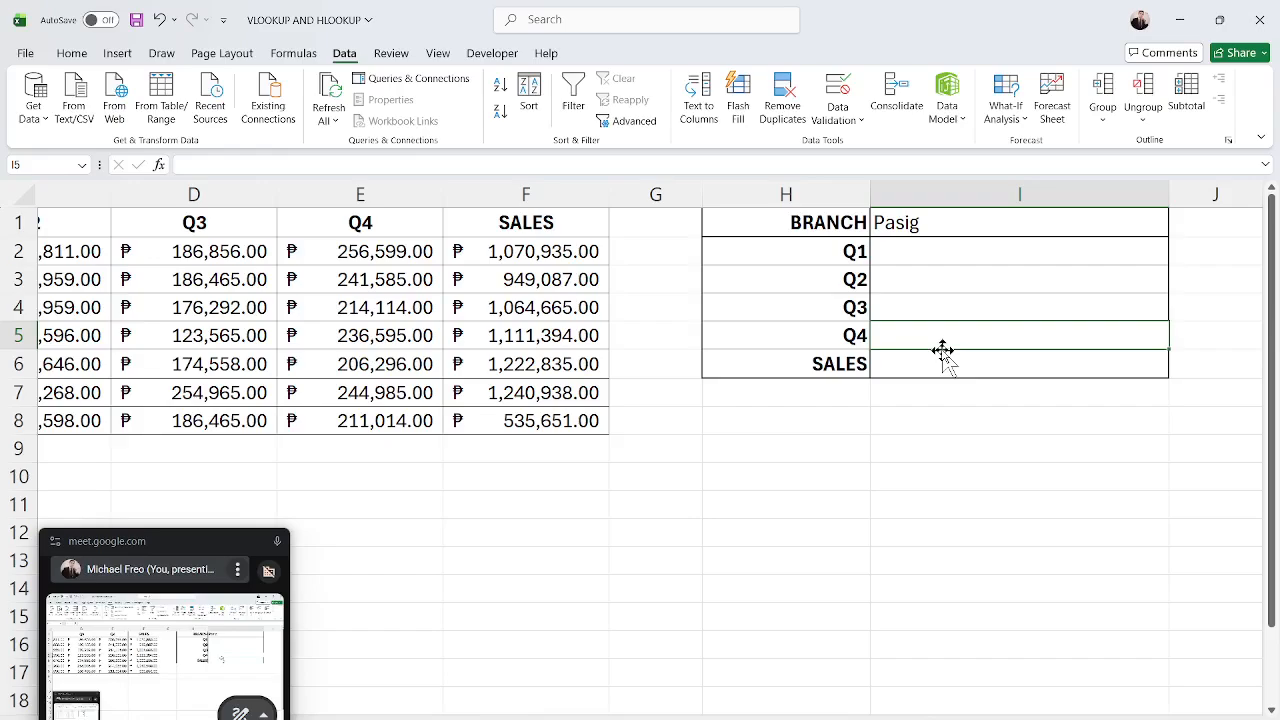
left_click_drag(920, 363, 291, 363)
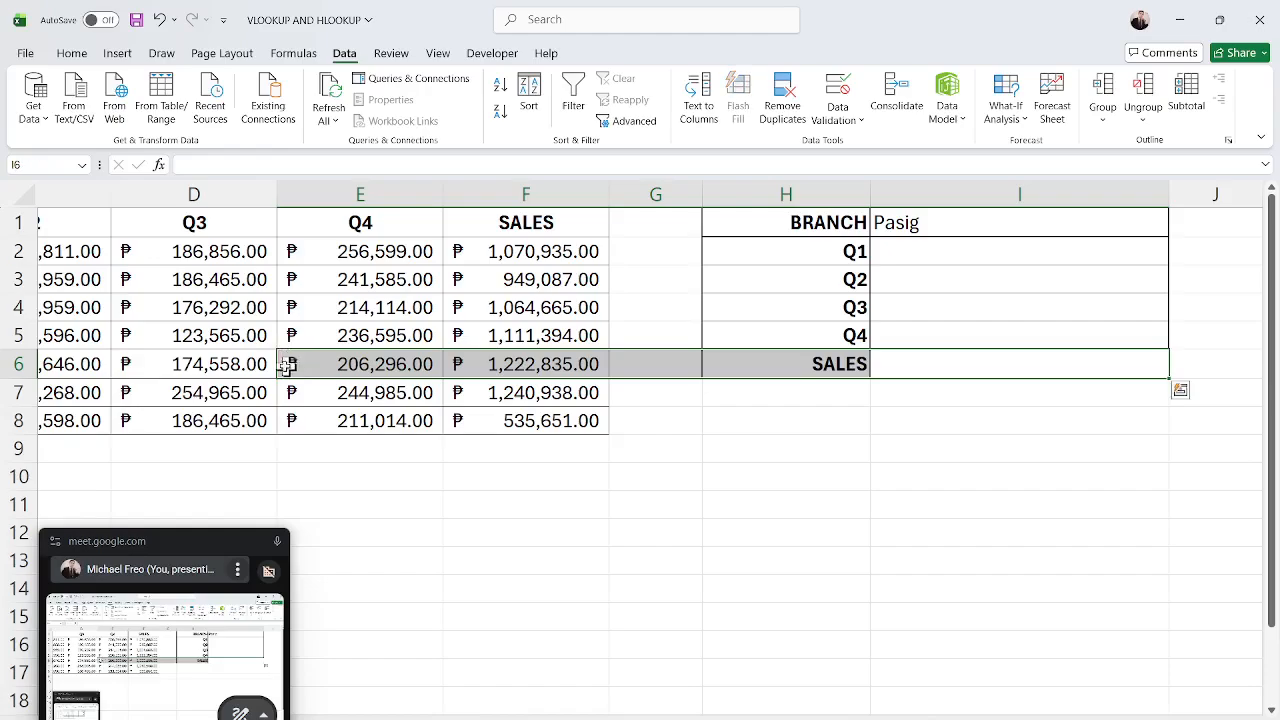
left_click_drag(977, 250, 949, 334)
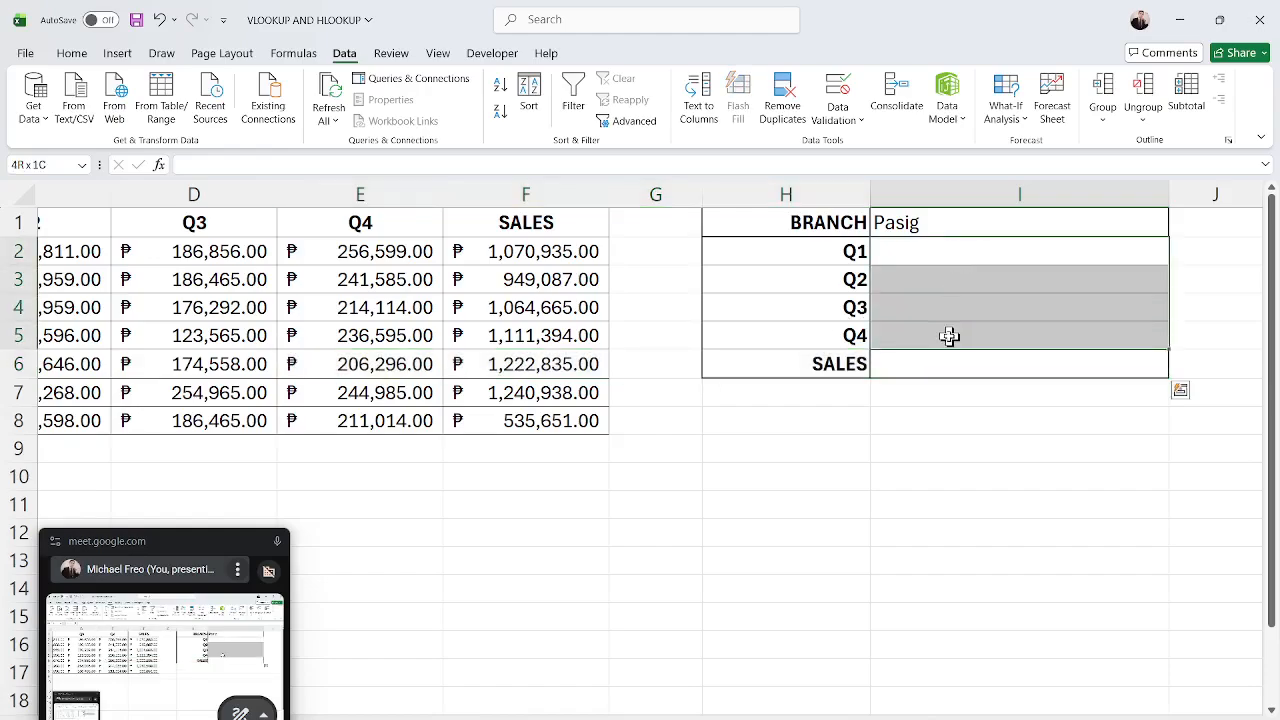
left_click(915, 364)
left_click_drag(175, 550, 180, 452)
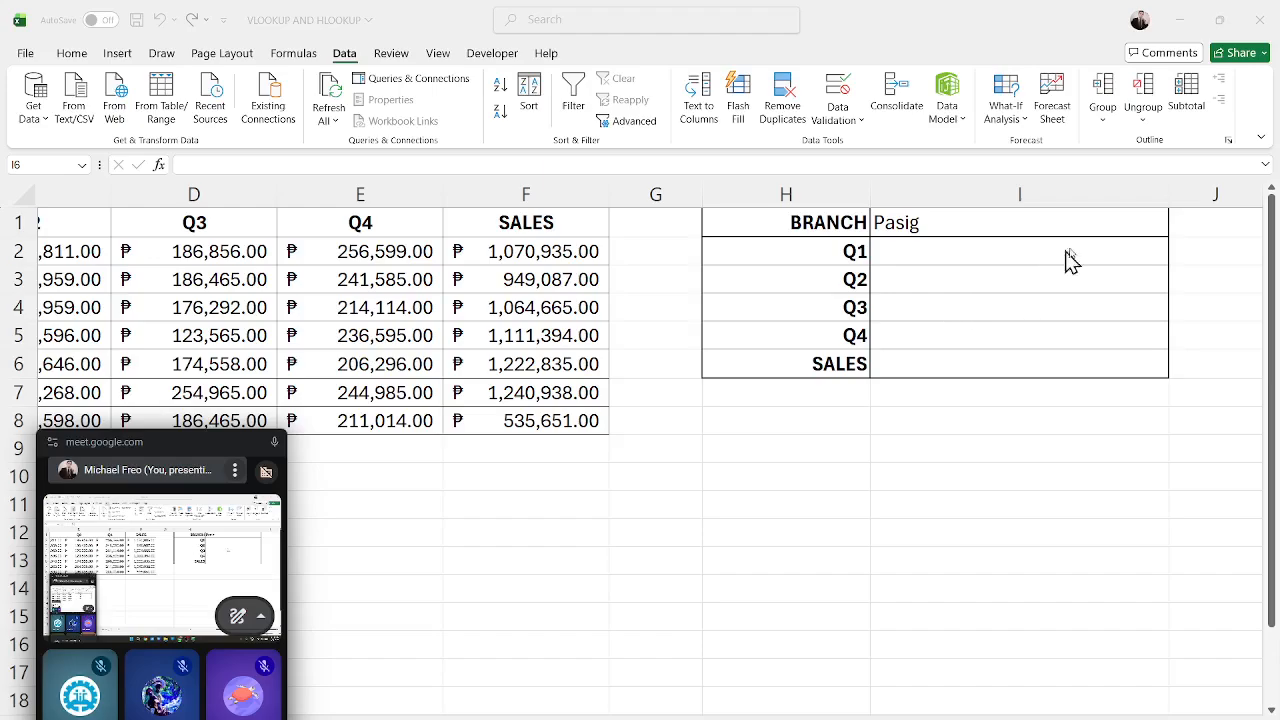
Select Bacolod from the branch dropdown in I1.
left_click(1108, 234)
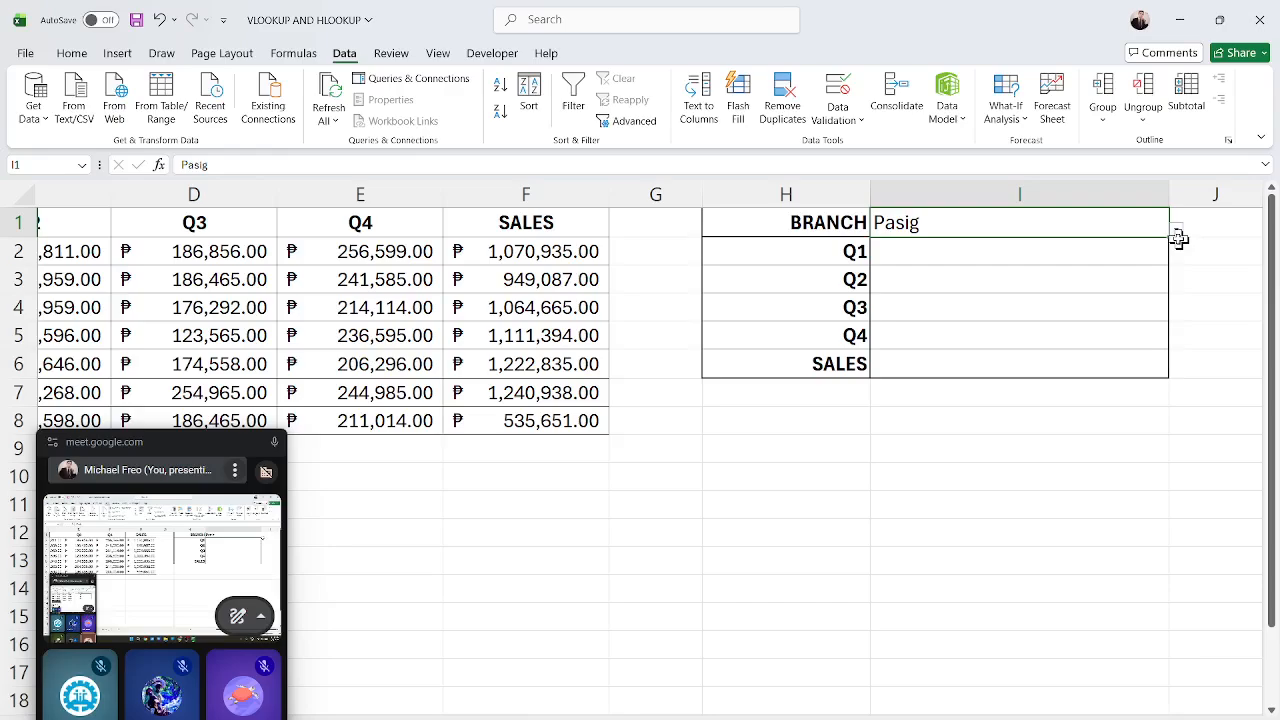
key("ctrl")
key("ctrl")
key("ctrl")
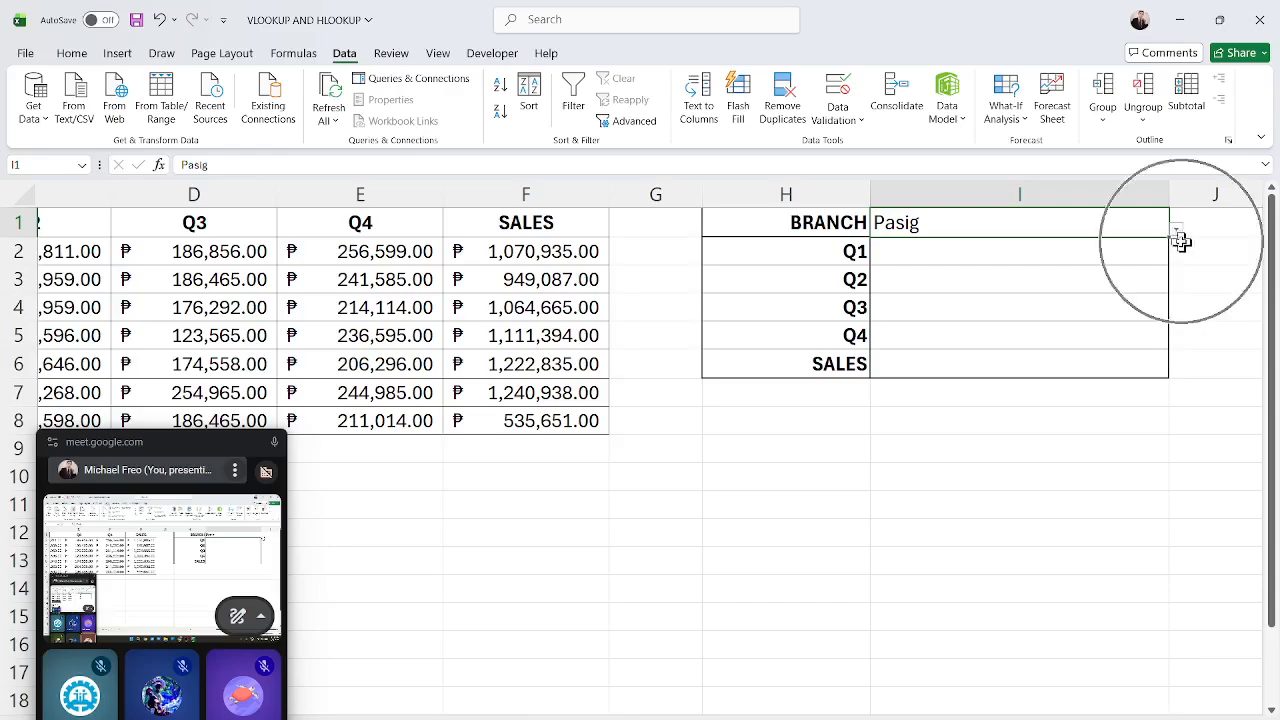
left_click(1177, 231)
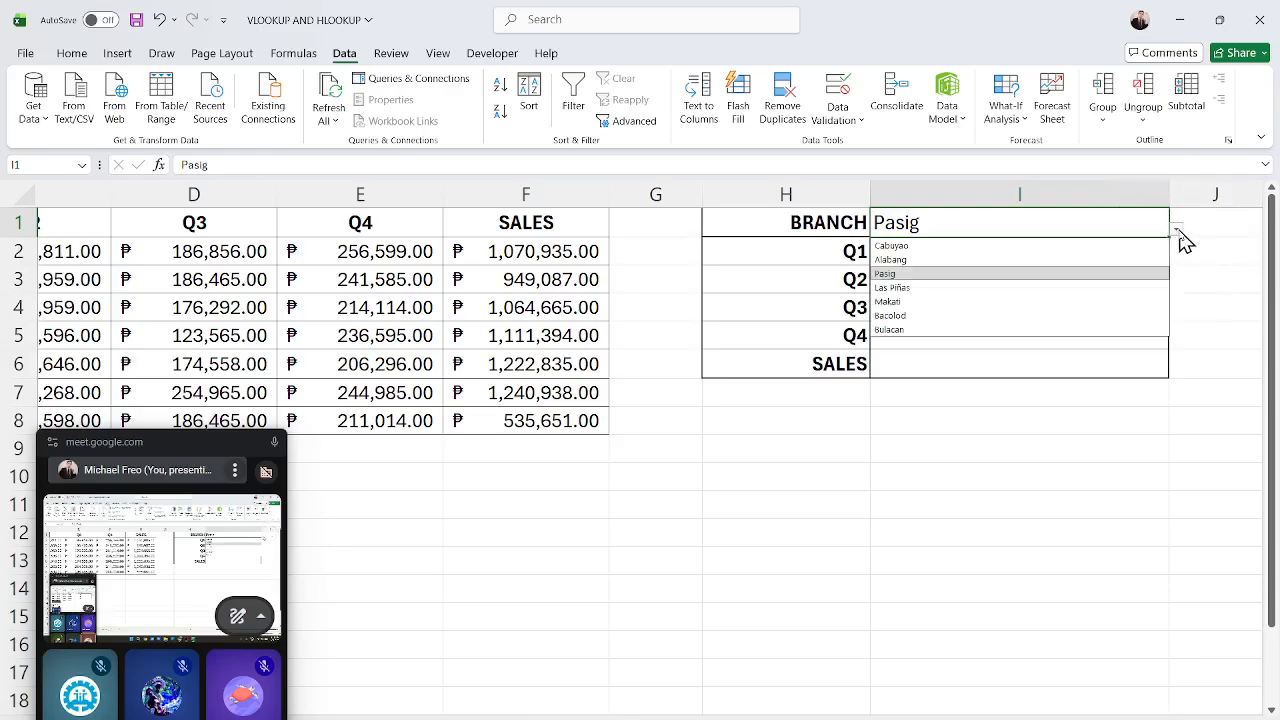
left_click(1072, 247)
left_click(1177, 231)
left_click(1040, 312)
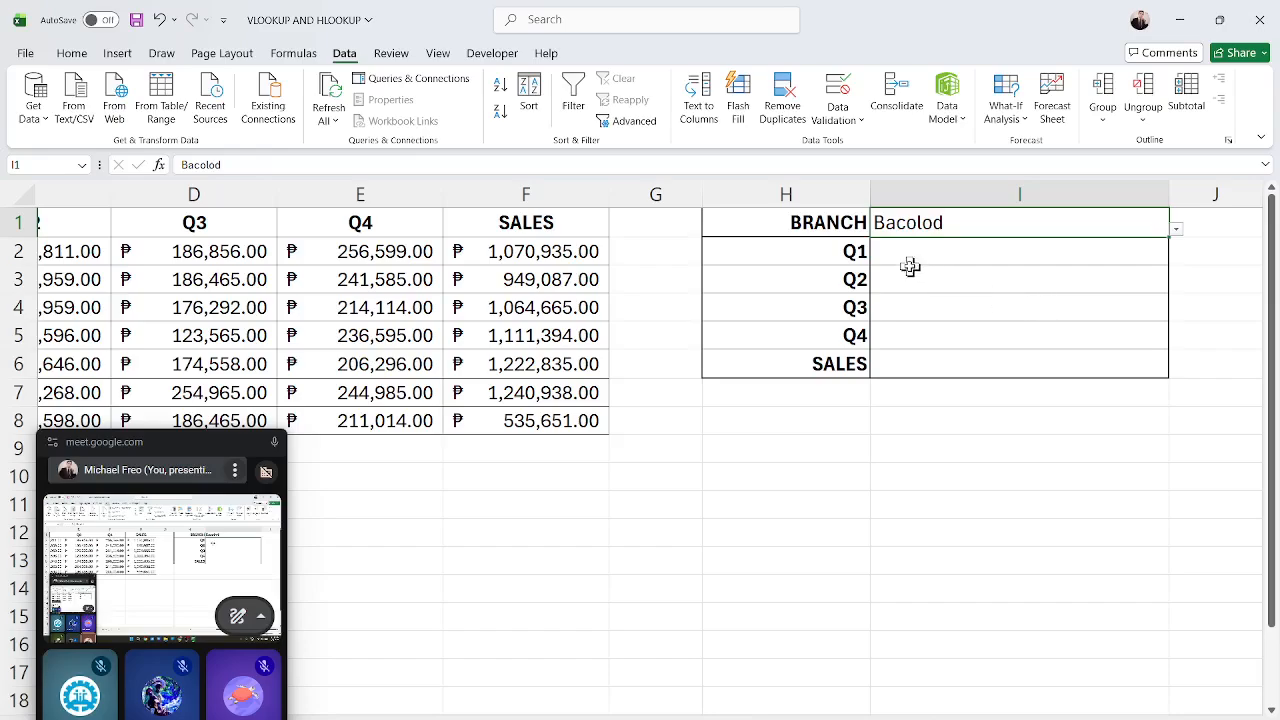
Examine the branch sales table in columns A to F, highlighting the whole table and each column in turn.
left_click(945, 253)
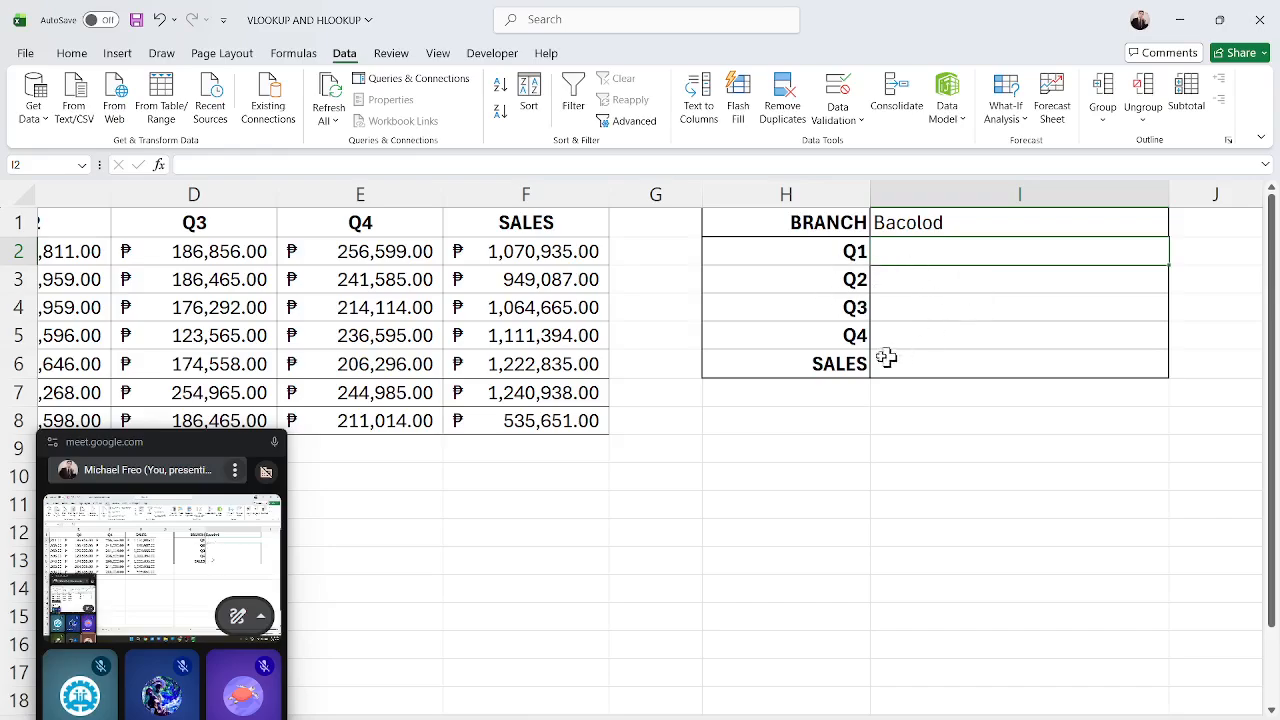
left_click_drag(1025, 718, 1008, 718)
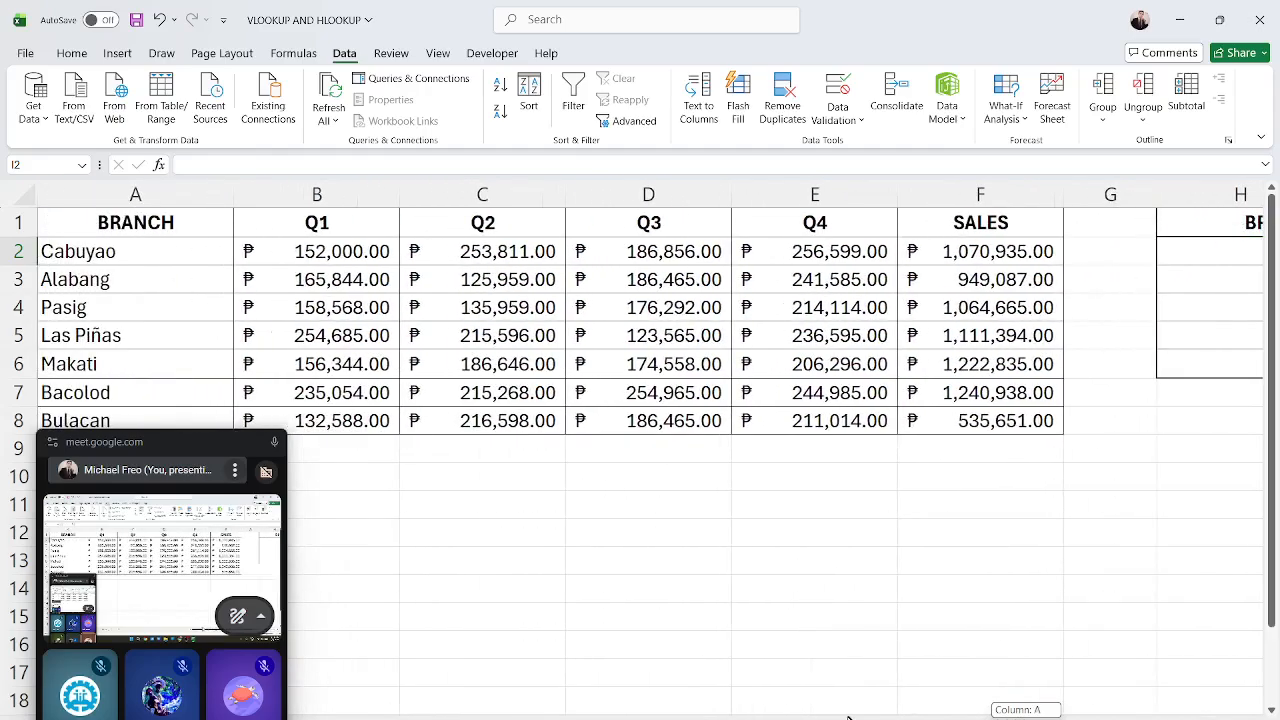
left_click_drag(148, 436, 1081, 545)
left_click_drag(143, 222, 975, 422)
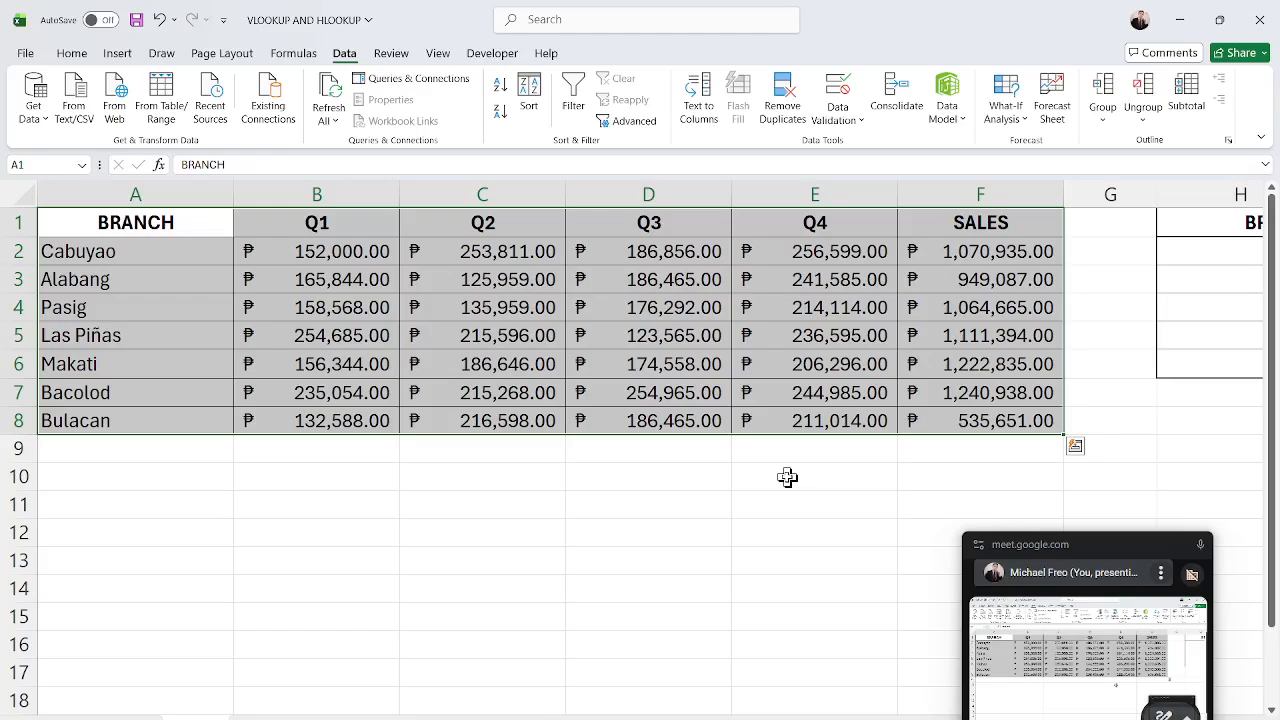
left_click(764, 477)
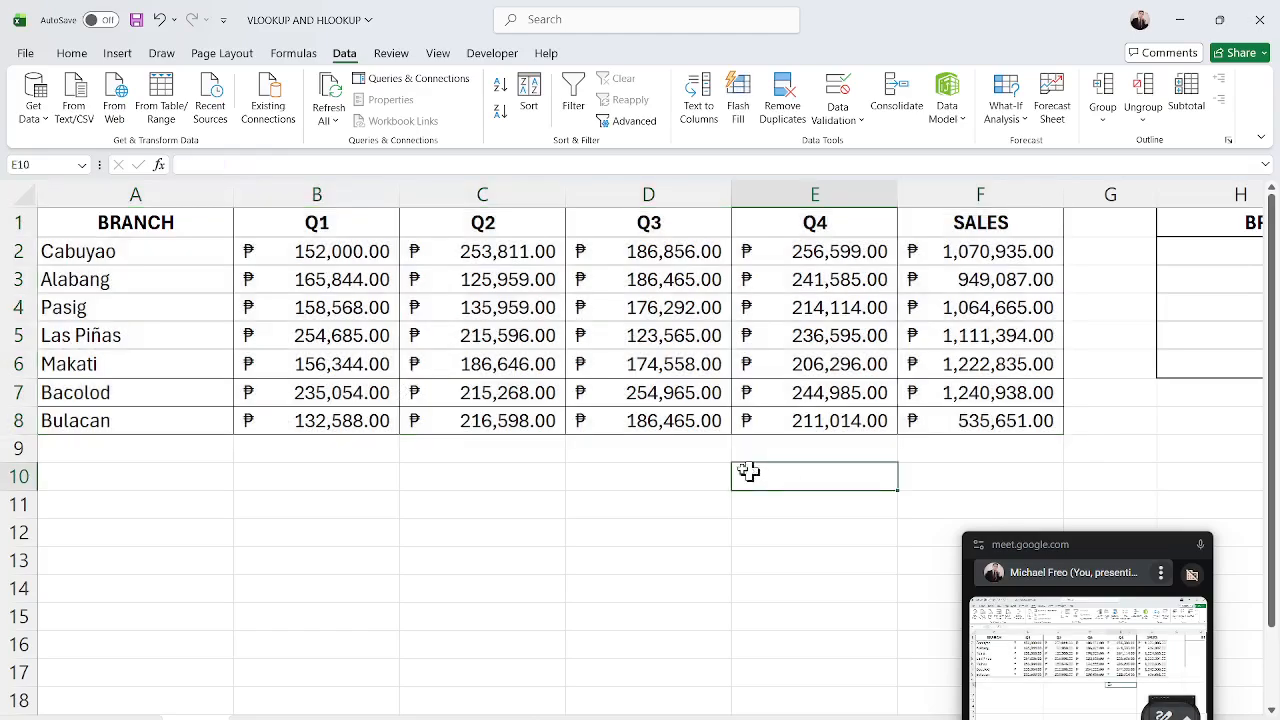
left_click(171, 193)
left_click(320, 191)
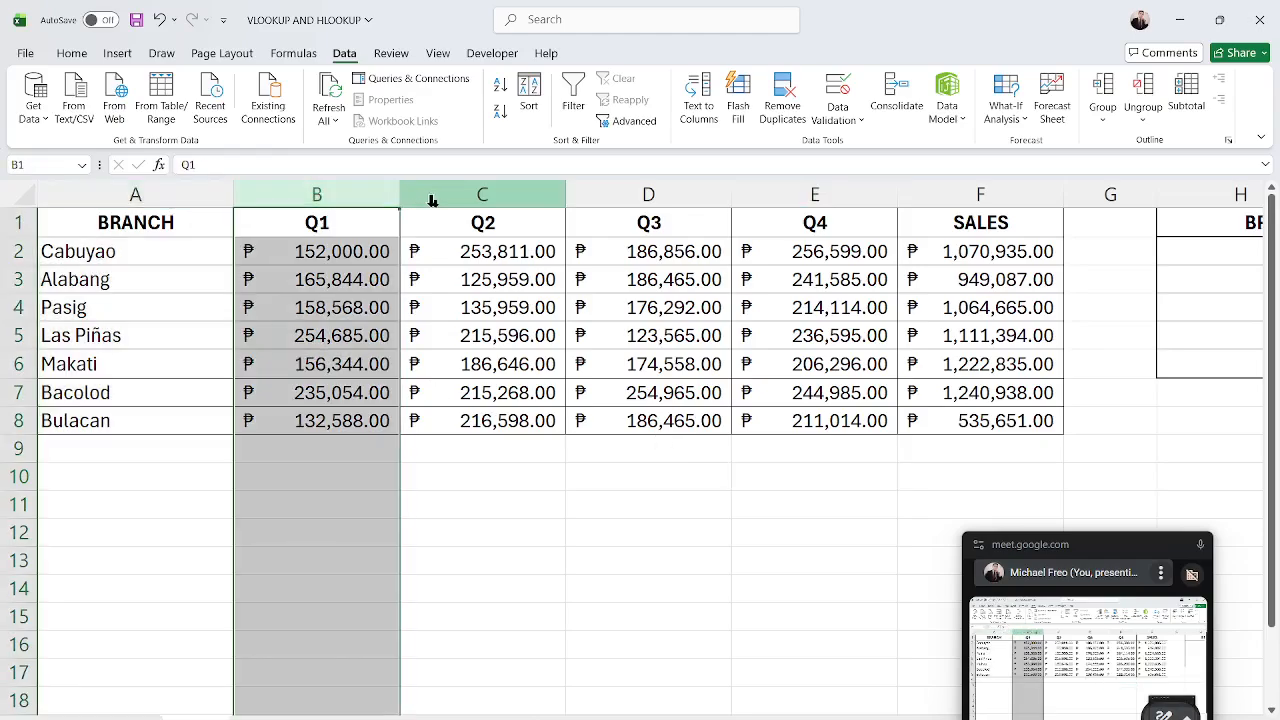
left_click(133, 194)
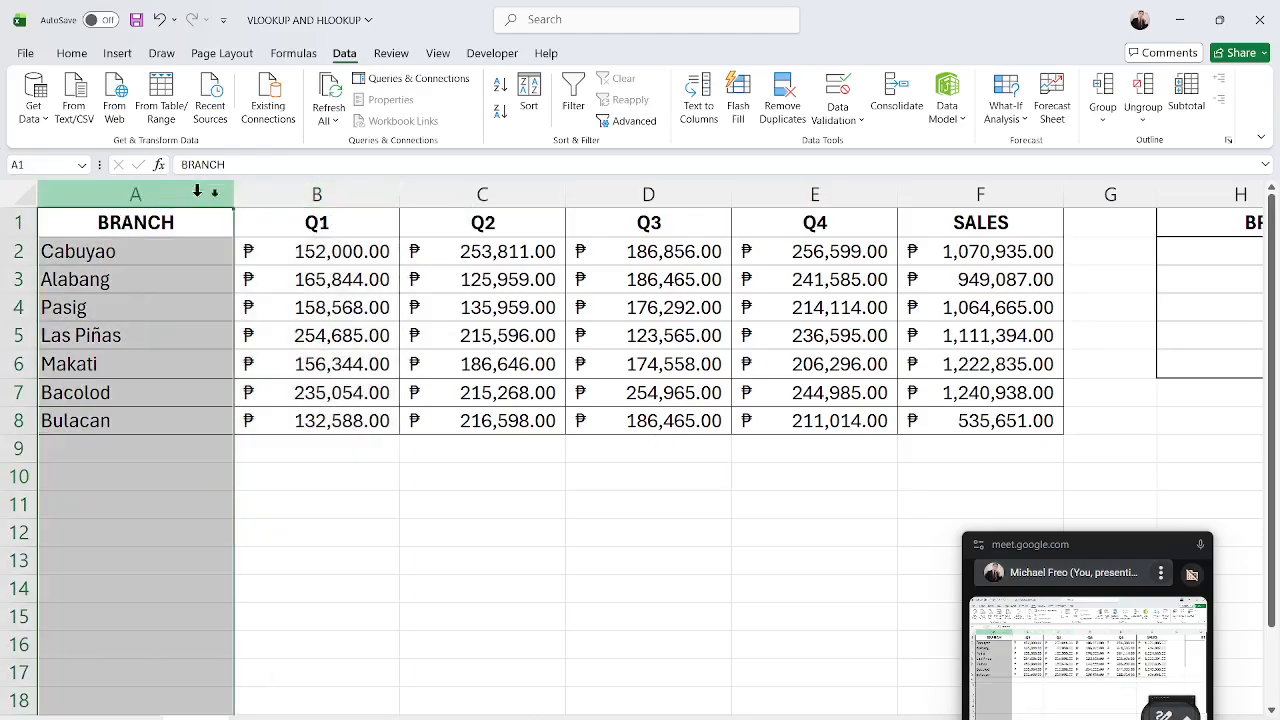
left_click(320, 186)
left_click(432, 190)
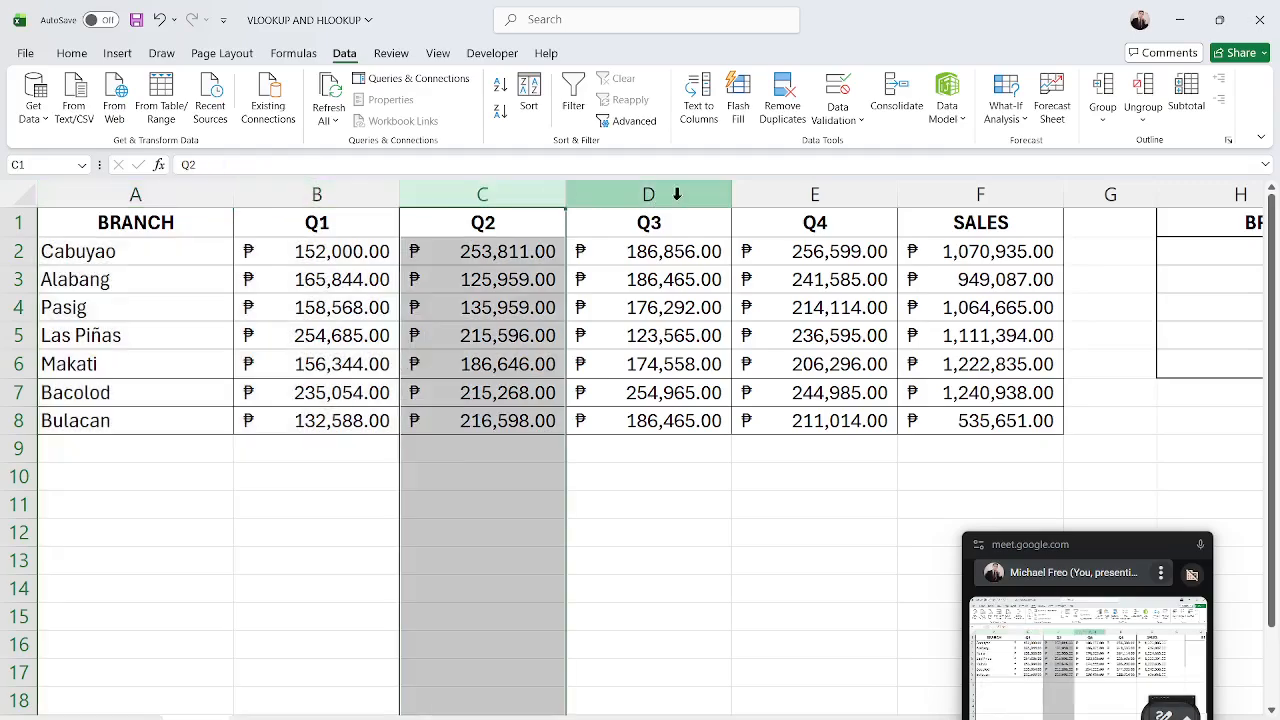
left_click_drag(374, 190, 774, 180)
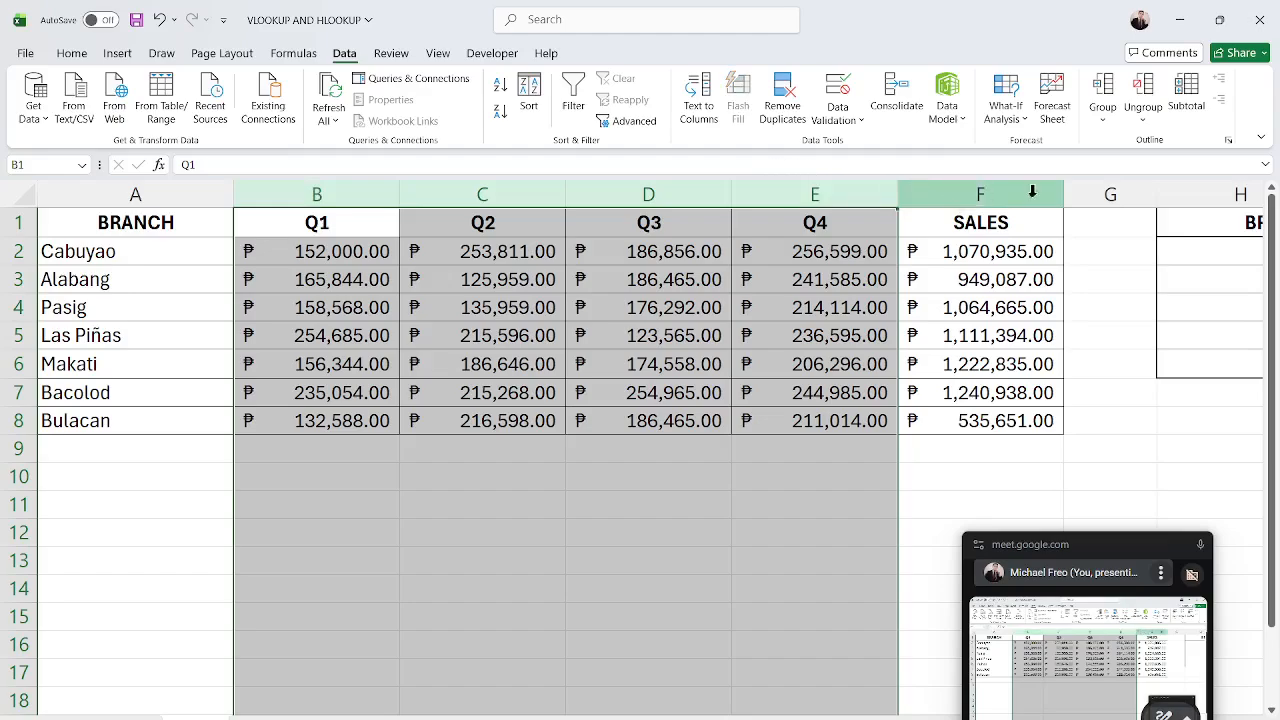
left_click(1033, 190)
left_click(142, 229)
left_click_drag(142, 229, 937, 421)
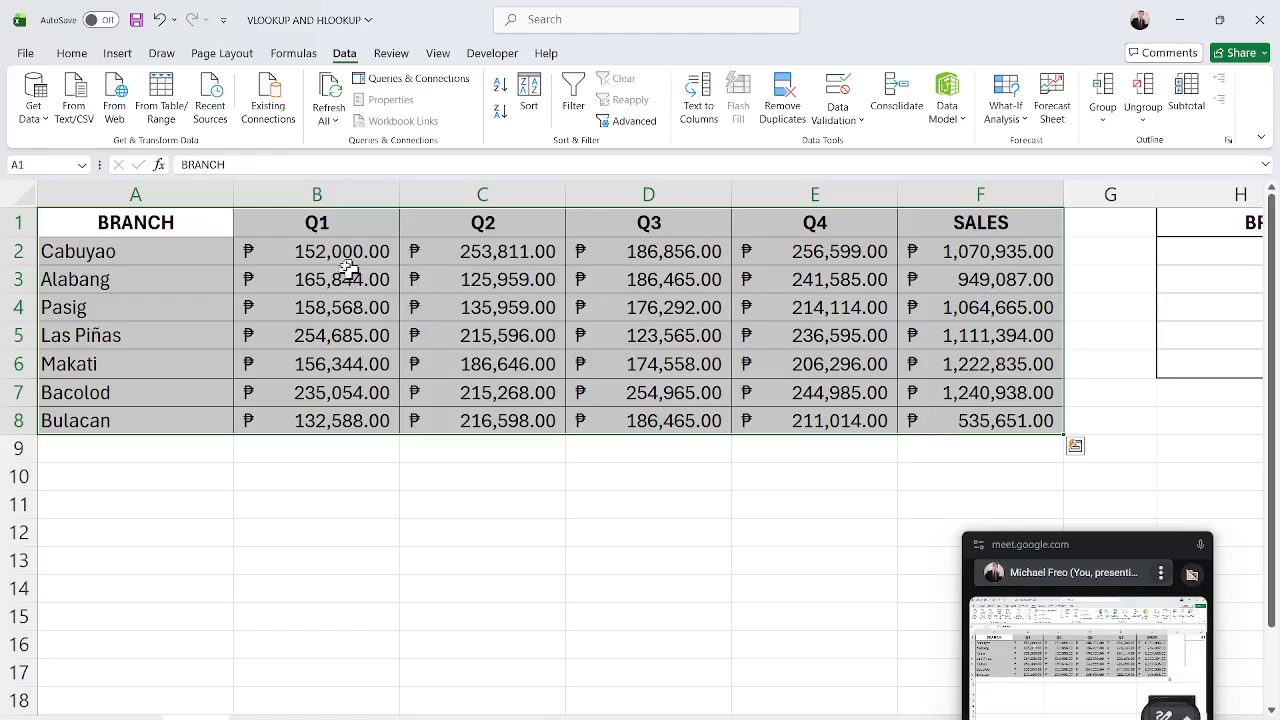
left_click(131, 188)
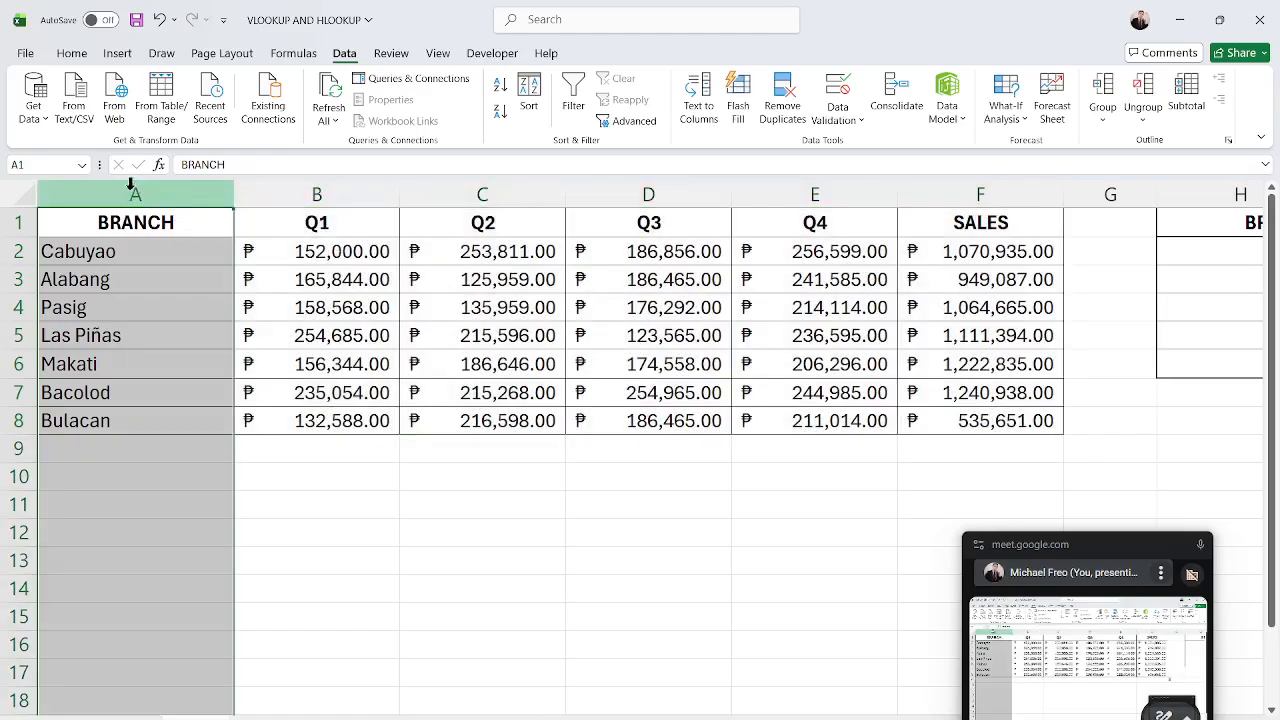
left_click(271, 191)
left_click(430, 192)
left_click(648, 196)
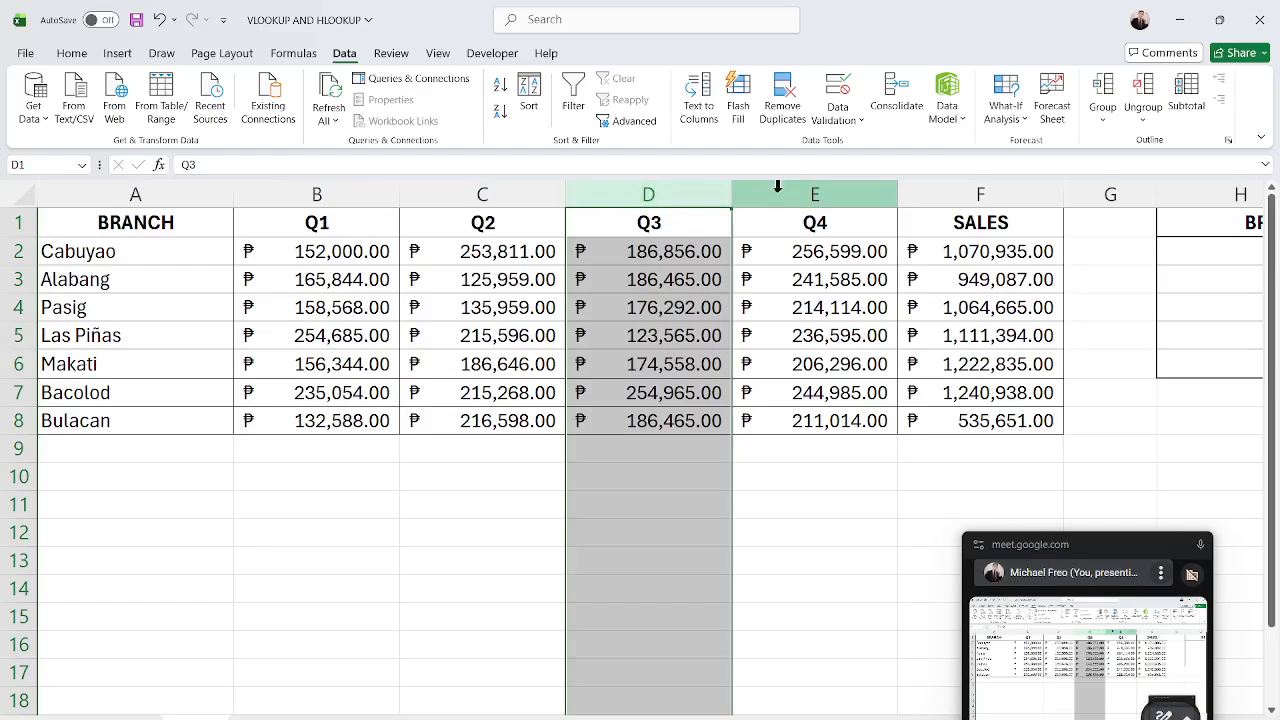
left_click(776, 193)
left_click(953, 196)
left_click_drag(63, 220, 1018, 435)
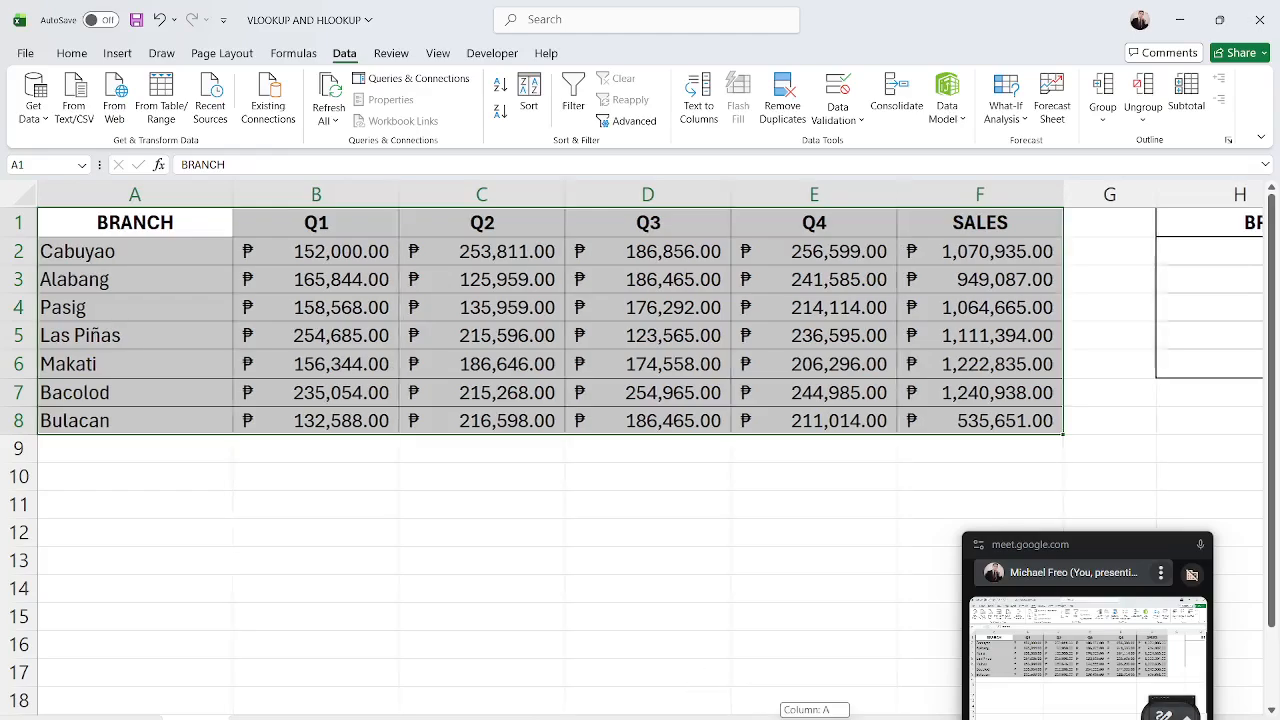
Start a VLOOKUP formula in I2 using $I$1 as the lookup value and $A$2:$F$8 as the table array.
scroll(1002, 266, "right", 2)
left_click(1008, 258)
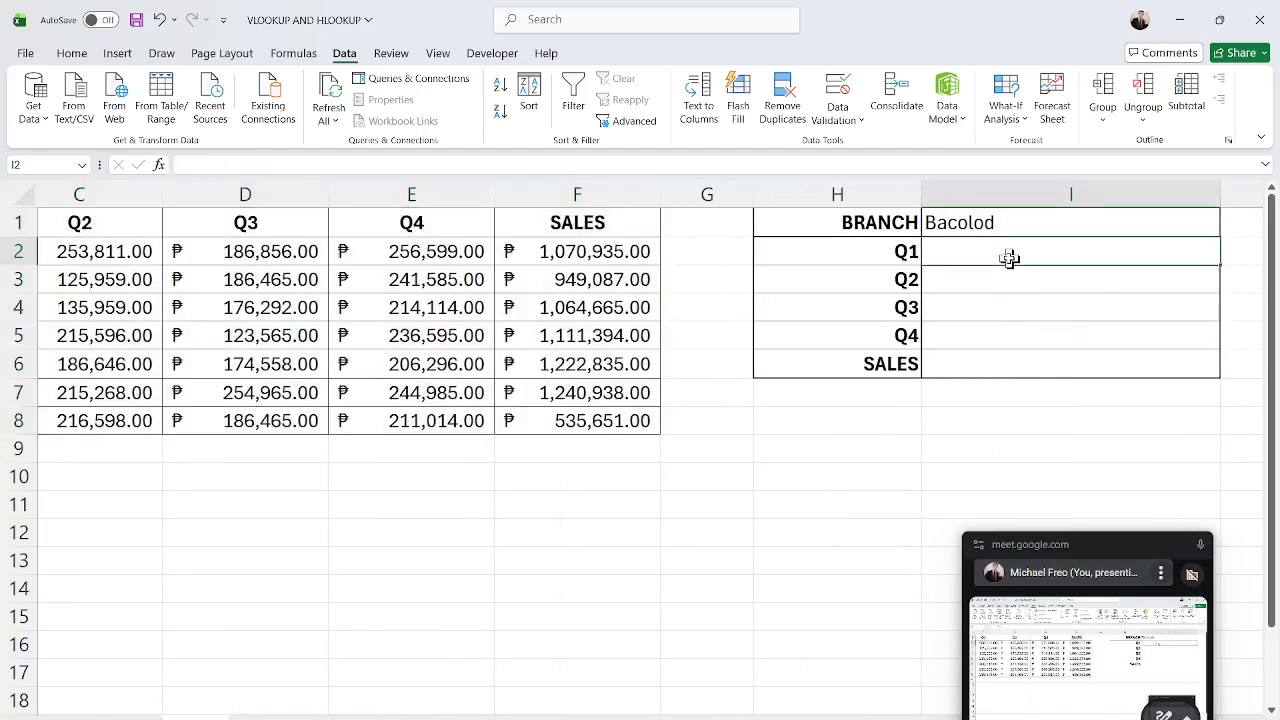
type("=")
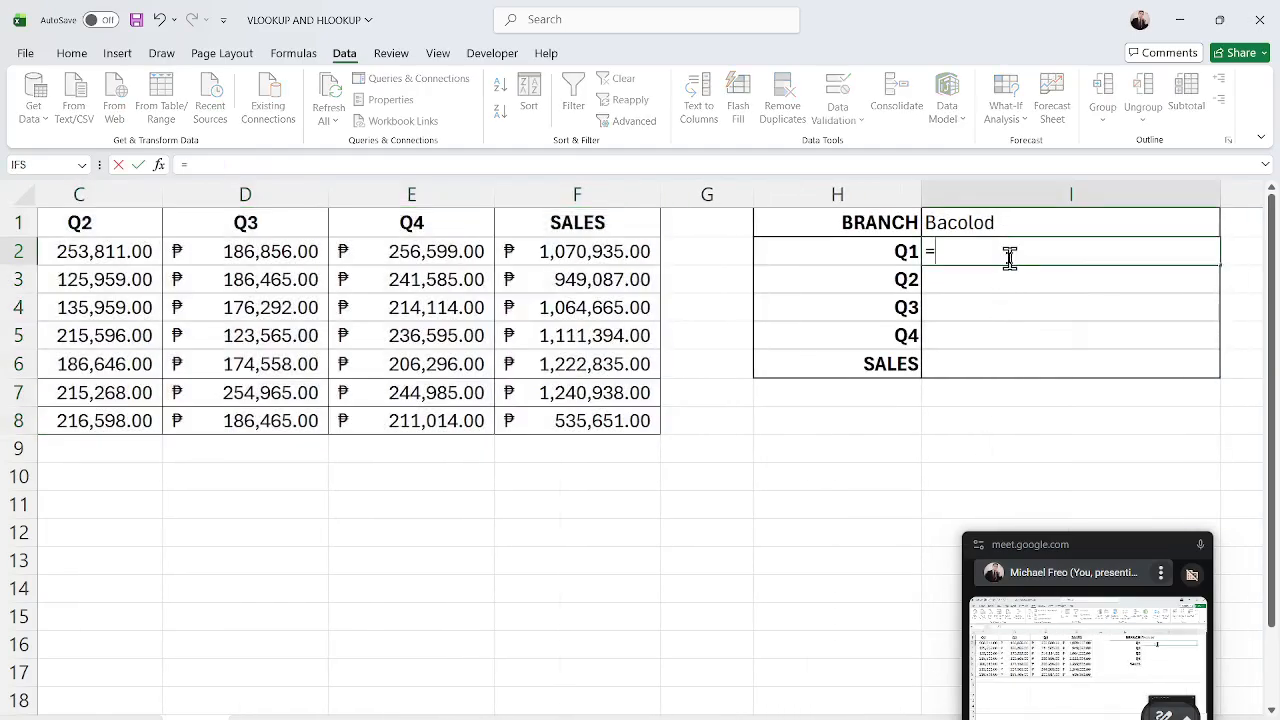
type("F")
key("BackSpace")
type("VLOOK")
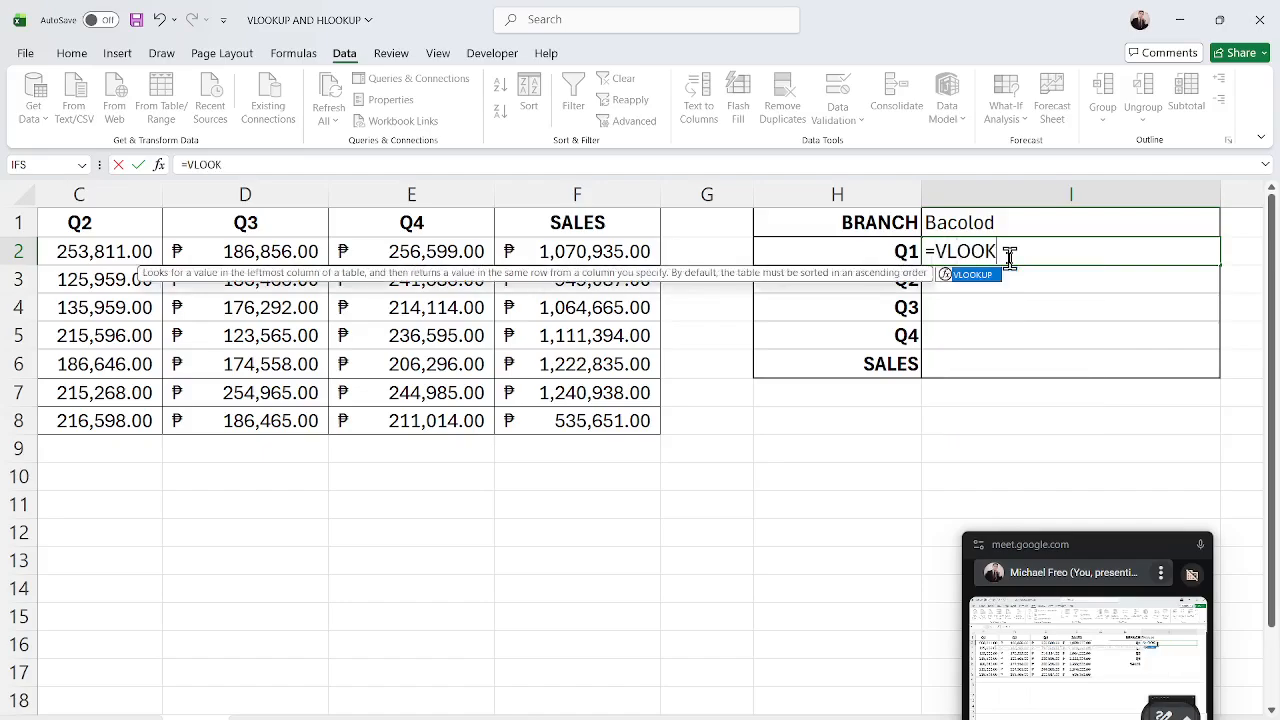
type("UP(")
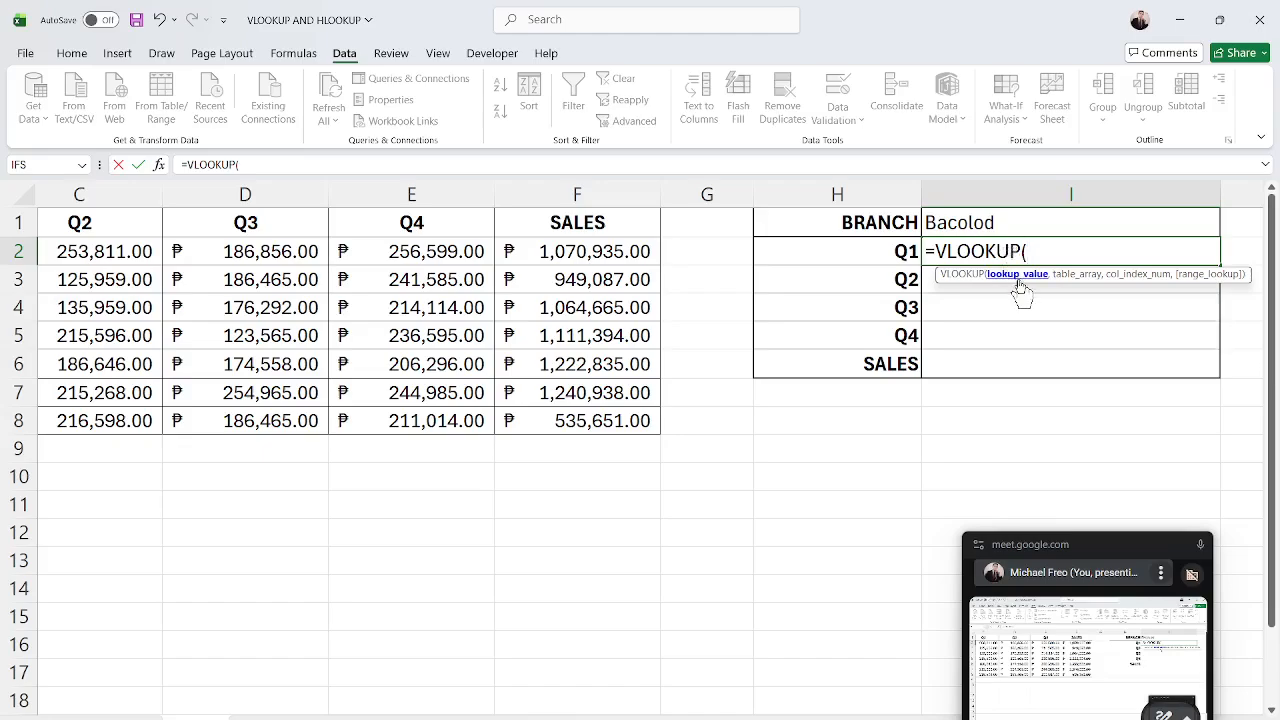
left_click(972, 223)
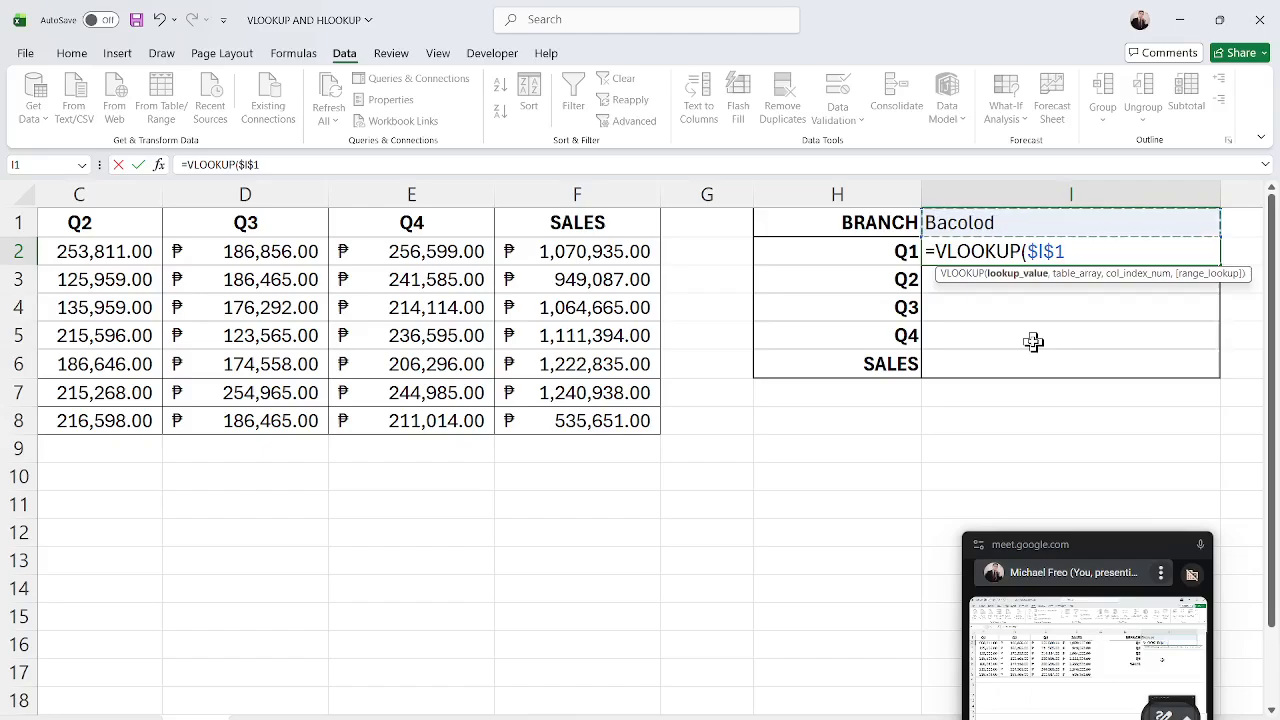
type(",")
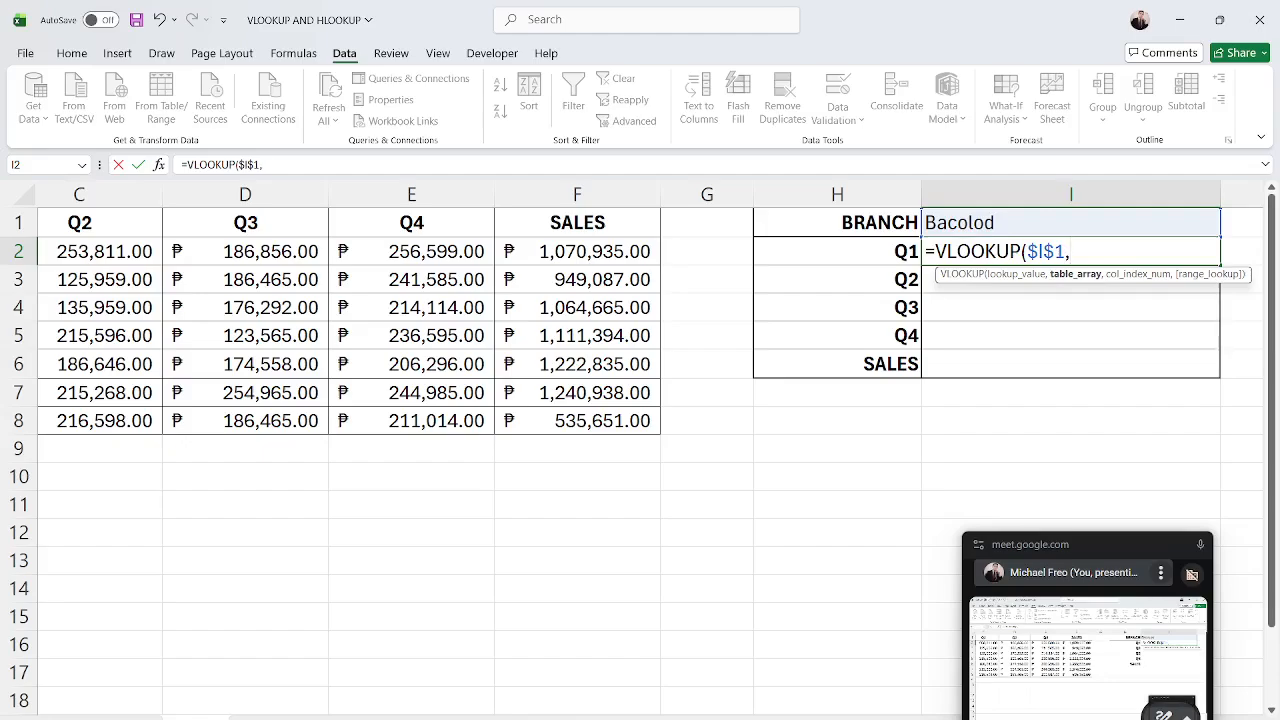
scroll(640, 400, "left", 5)
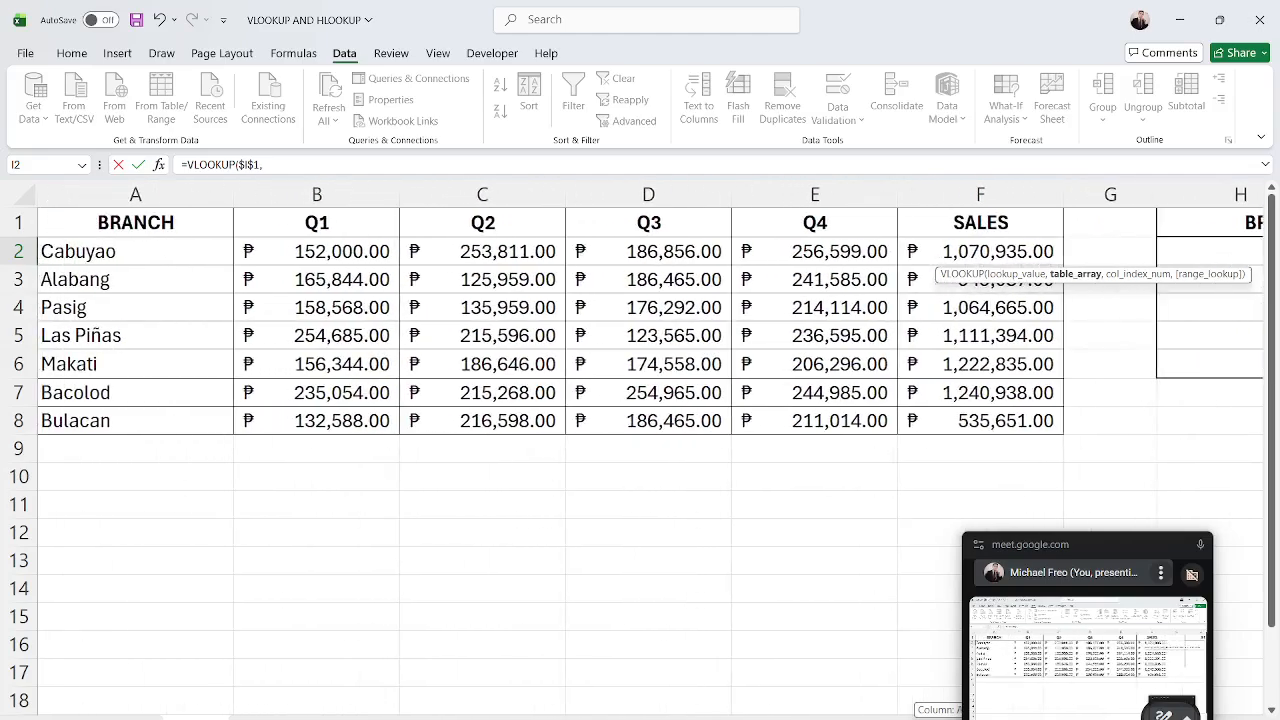
left_click_drag(135, 254, 975, 432)
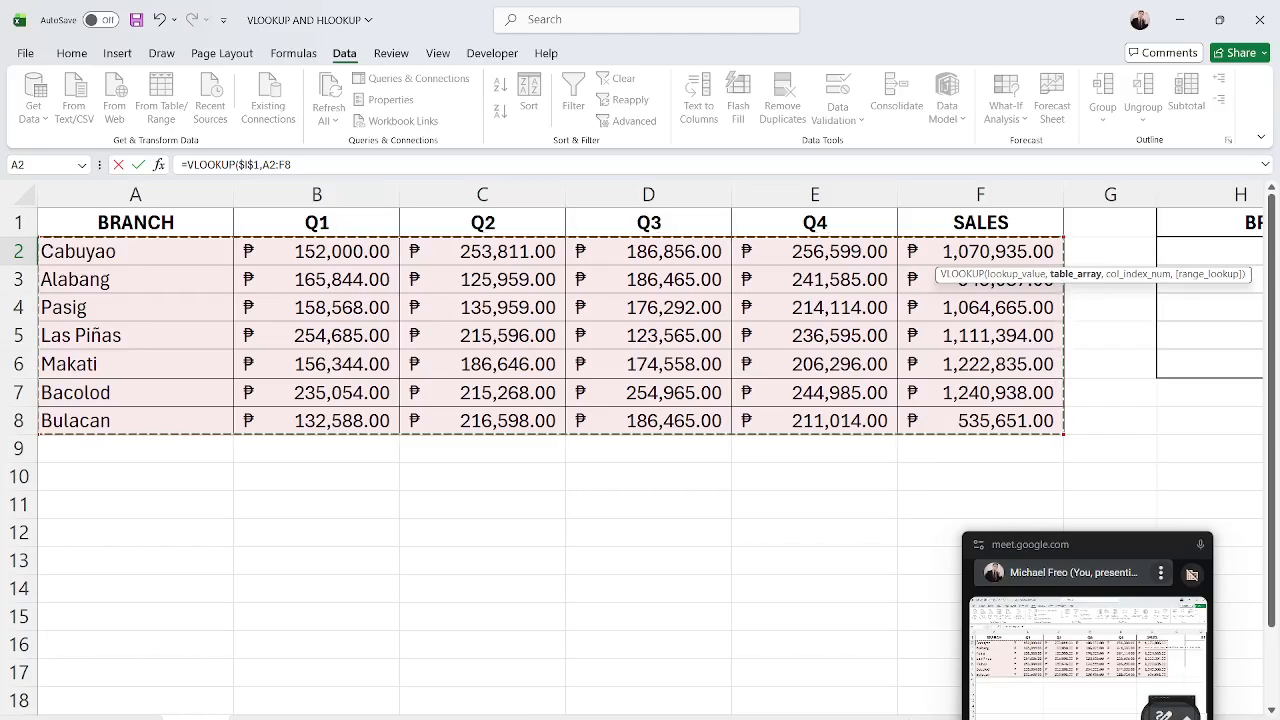
scroll(935, 283, "right", 5)
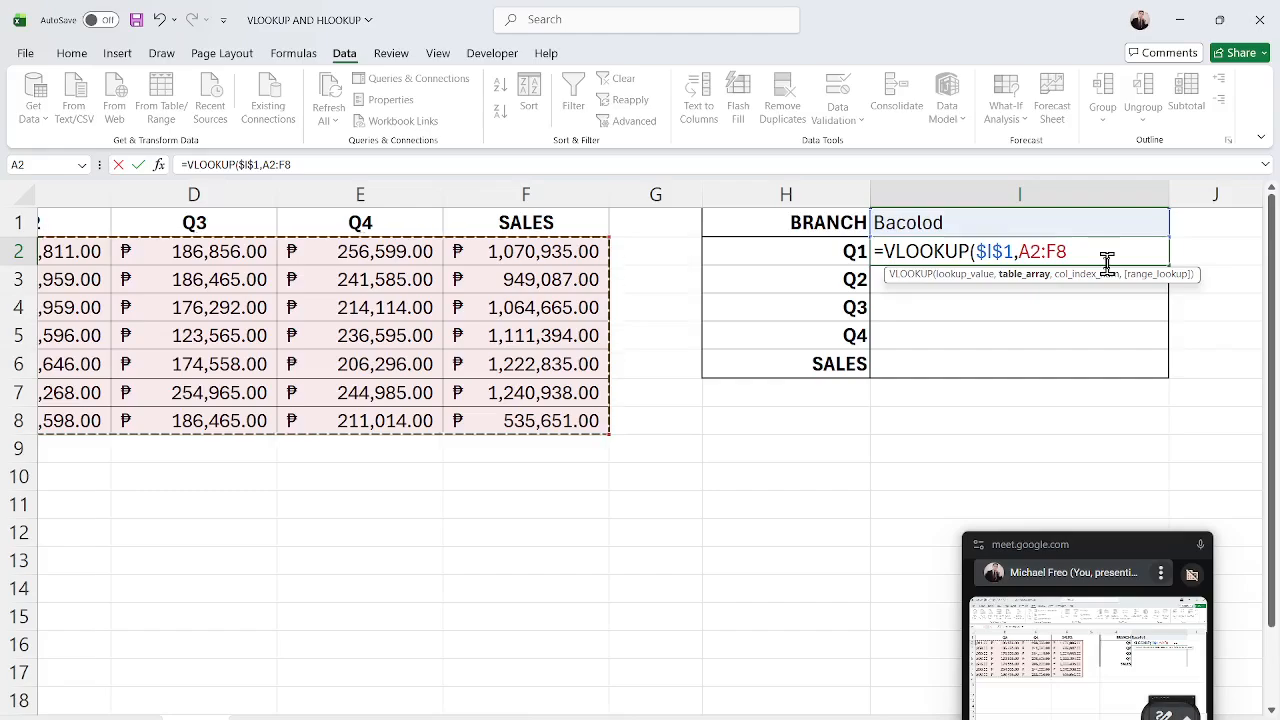
key("F4")
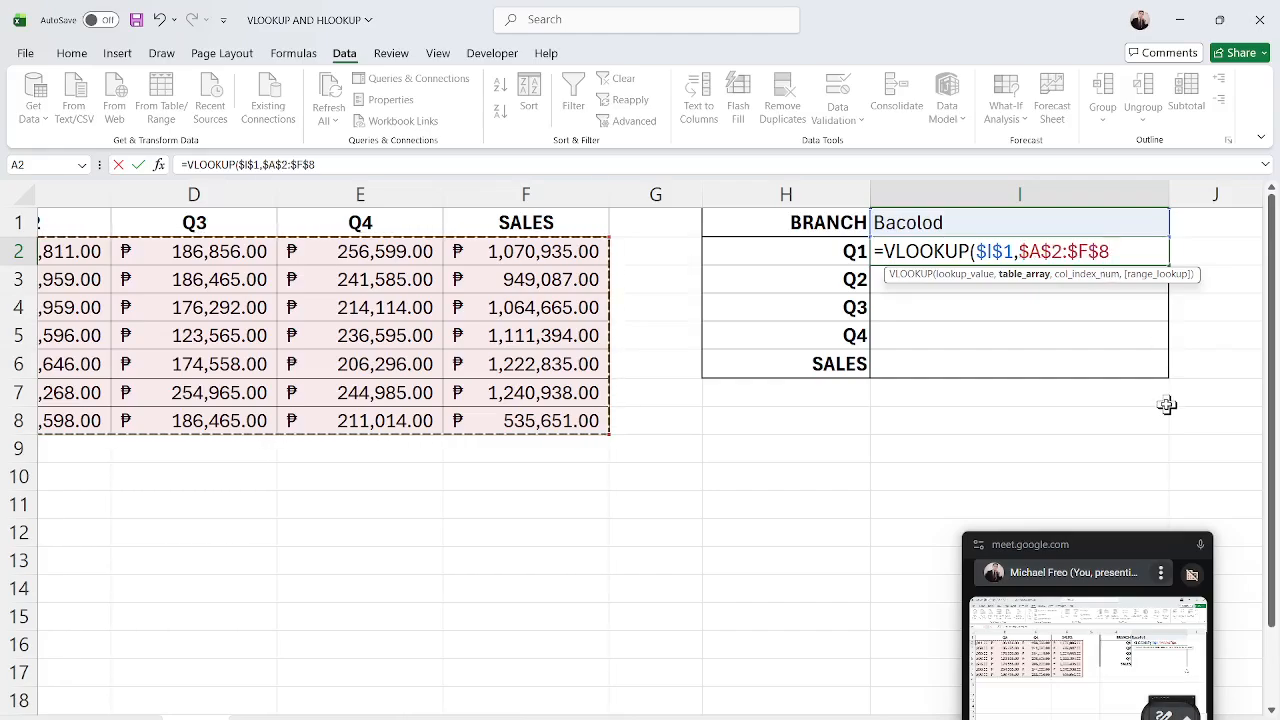
type(",")
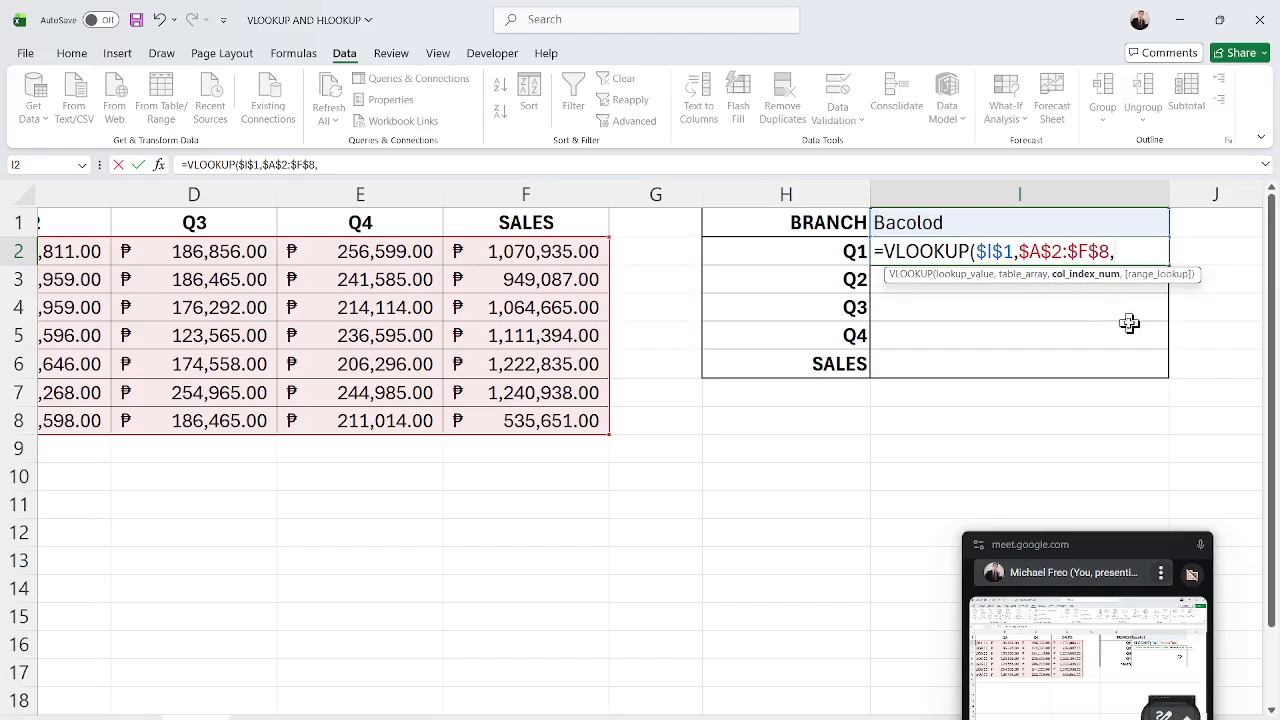
Finish the I2 VLOOKUP formula with column index 2 and FALSE for an exact match.
left_click_drag(810, 718, 755, 717)
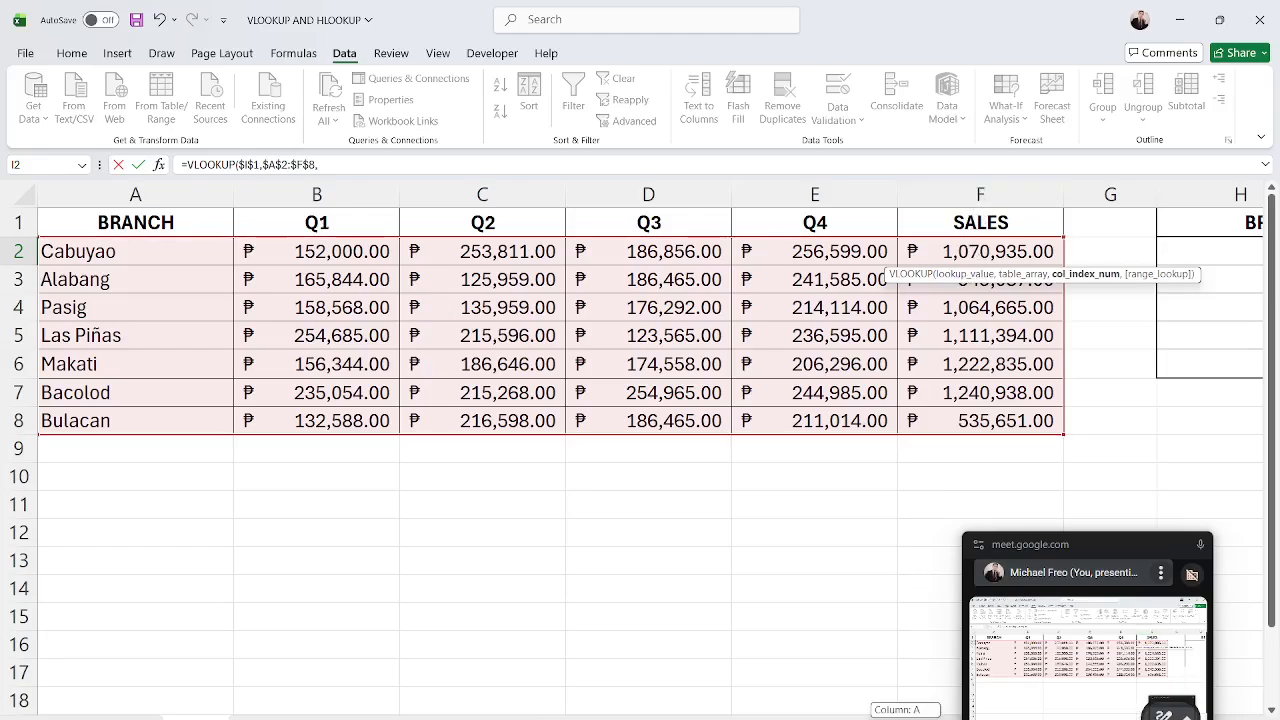
scroll(813, 274, "right", 3)
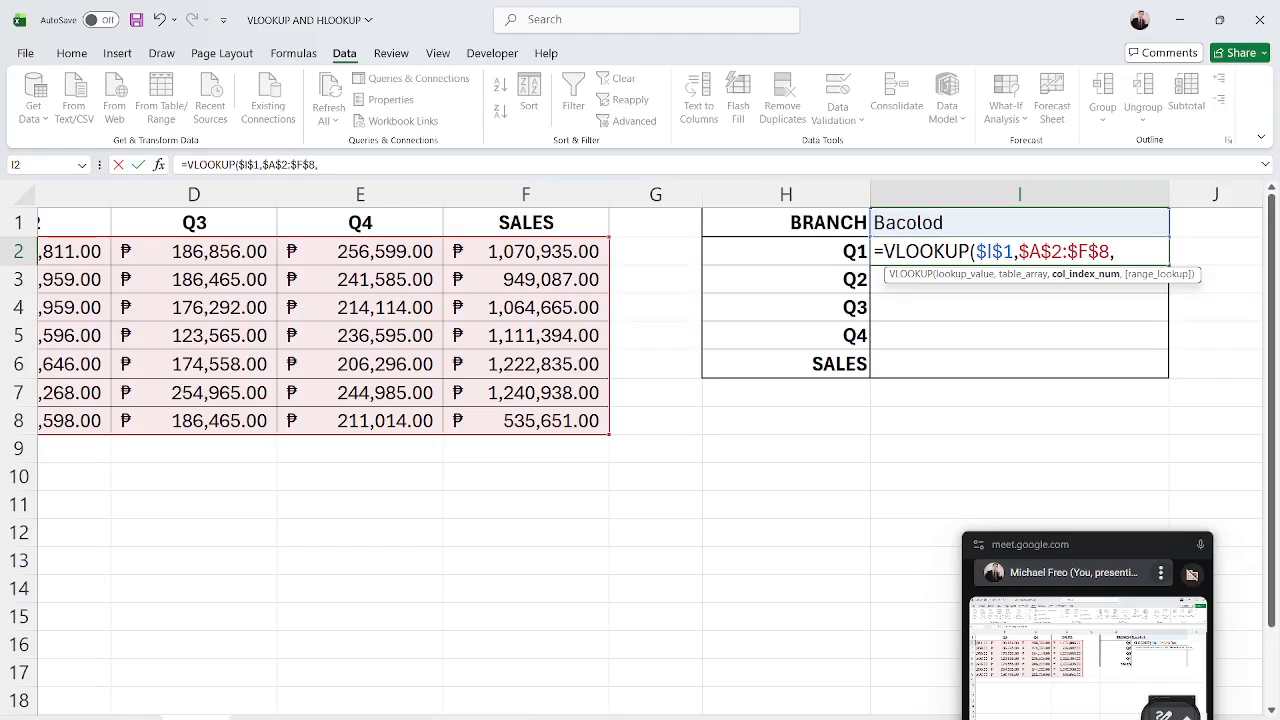
scroll(650, 400, "left", 3)
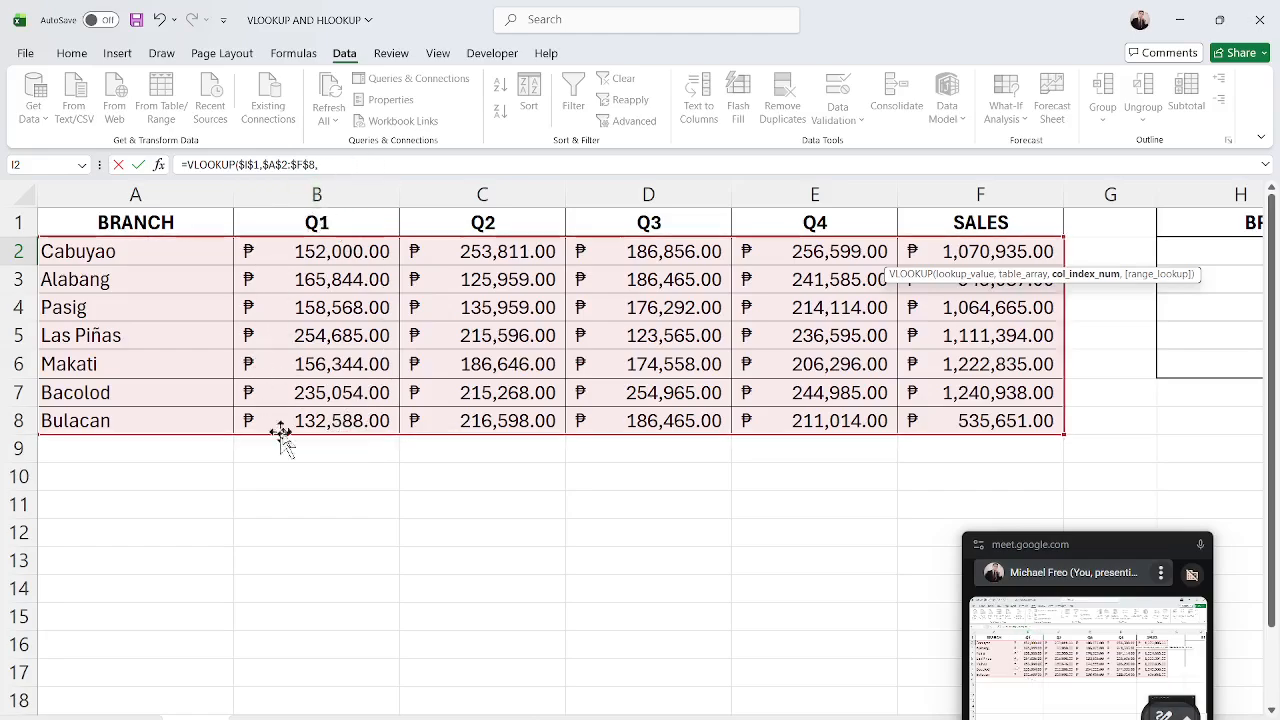
left_click_drag(832, 719, 856, 719)
type("2,")
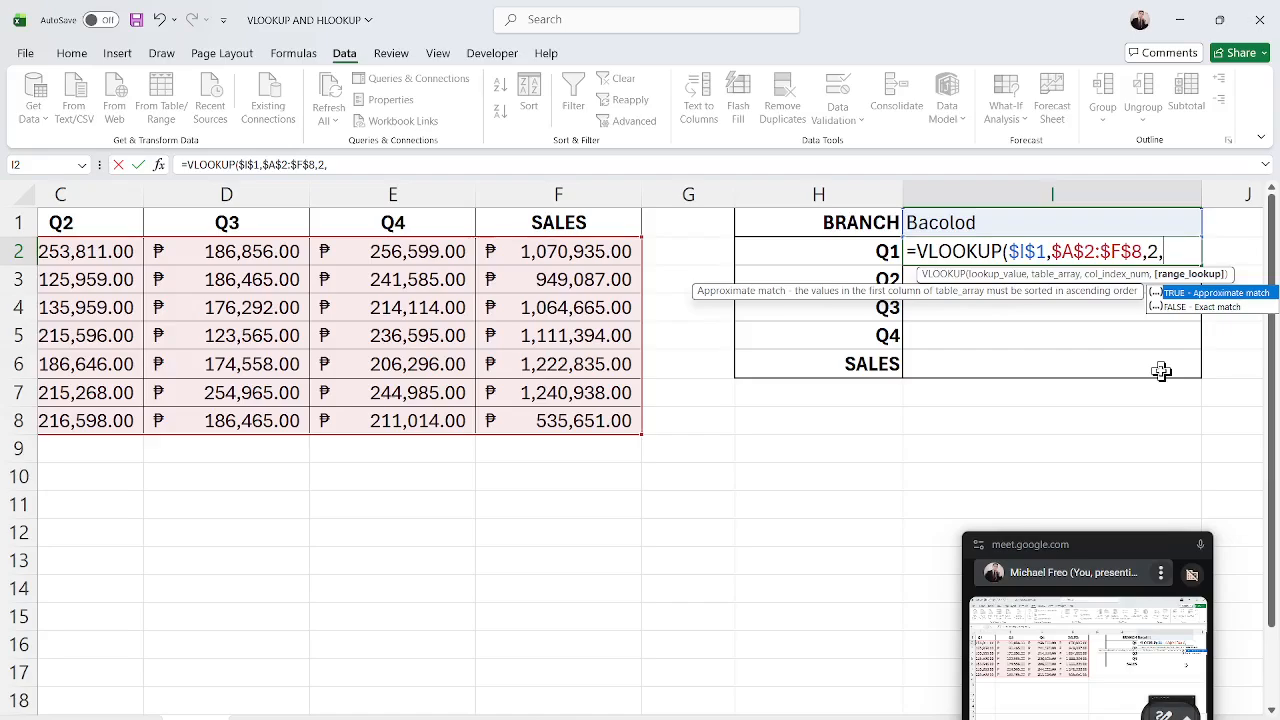
type("fa")
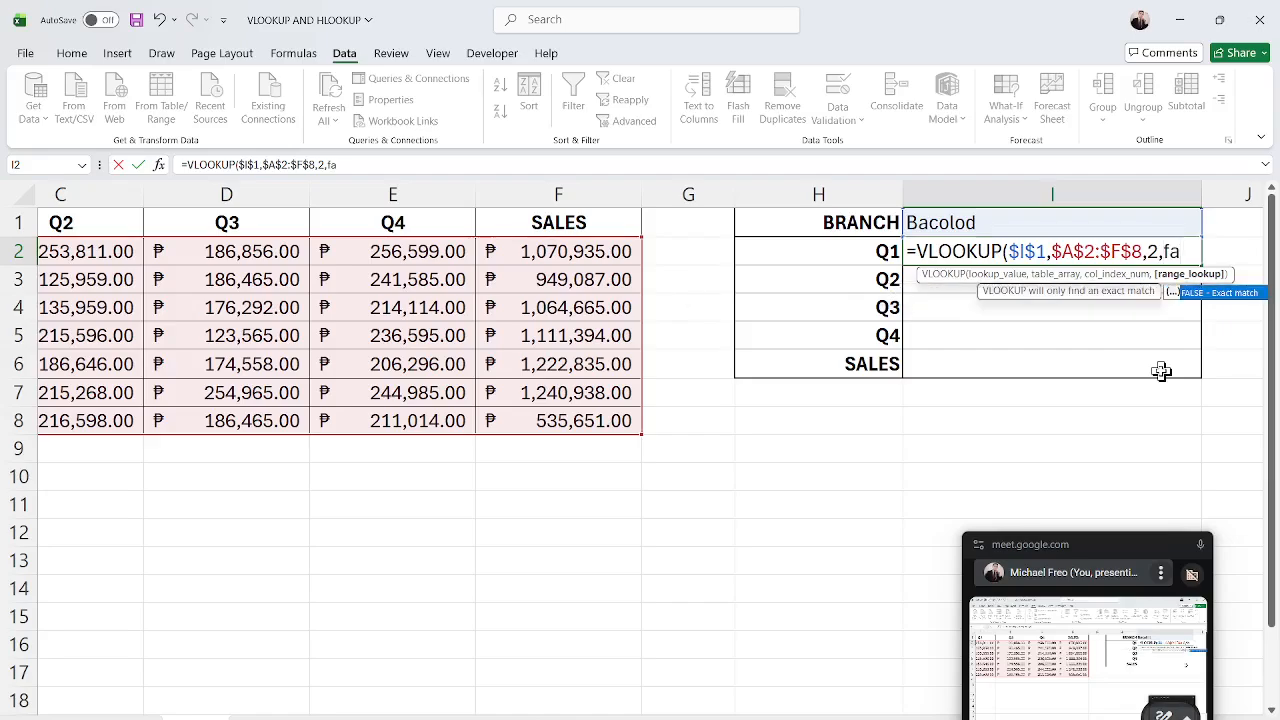
key("BackSpace")
key("BackSpace")
type("FALSE)")
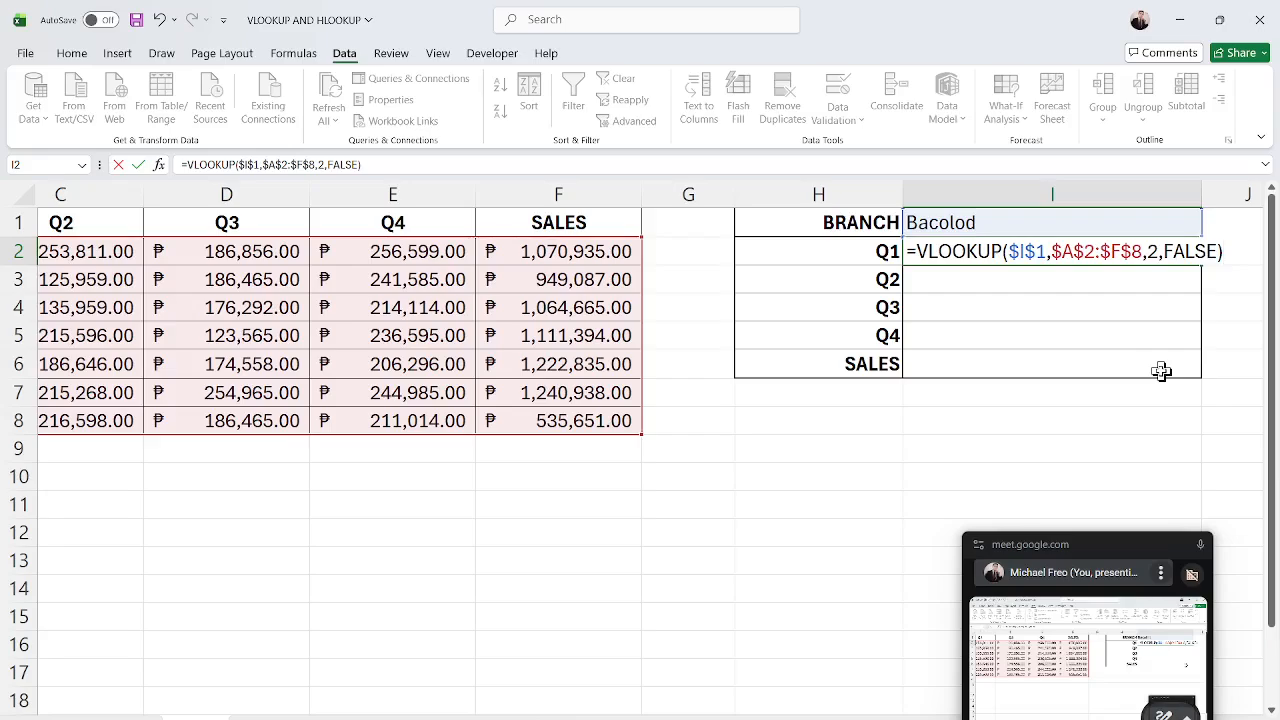
key("Return")
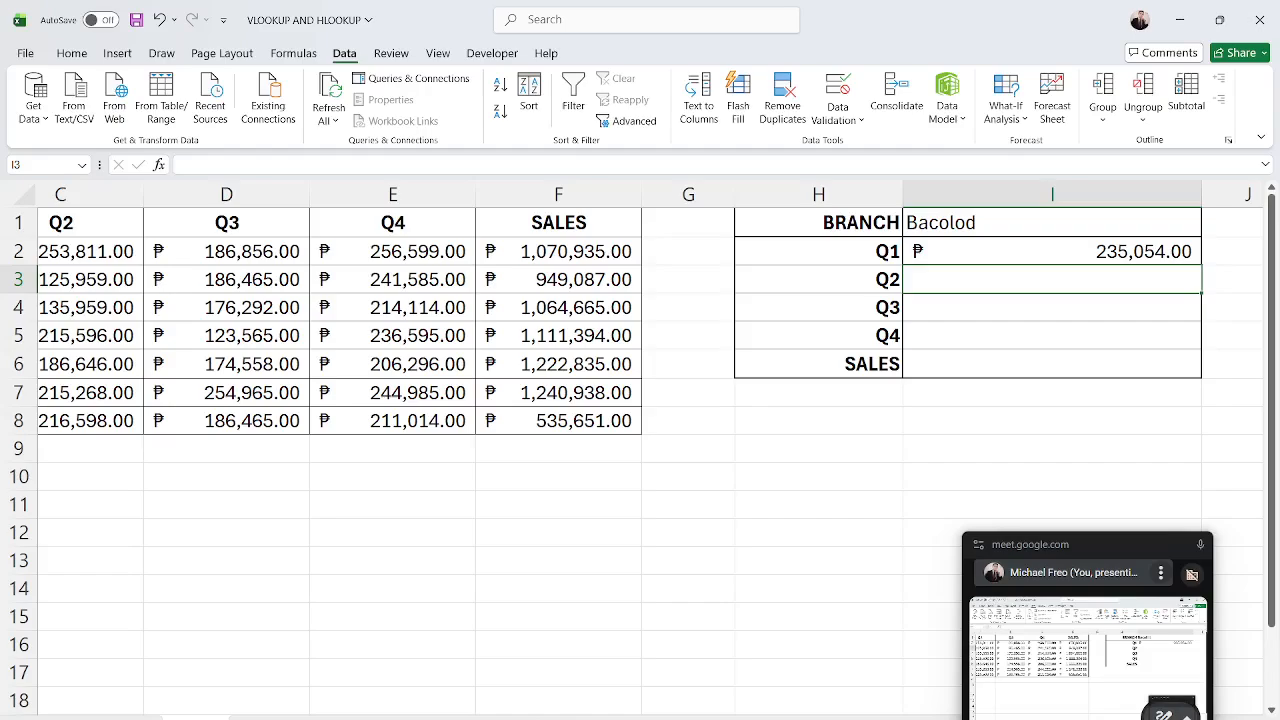
Fill the I2 VLOOKUP formula down through I6.
scroll(320, 510, "left", 3)
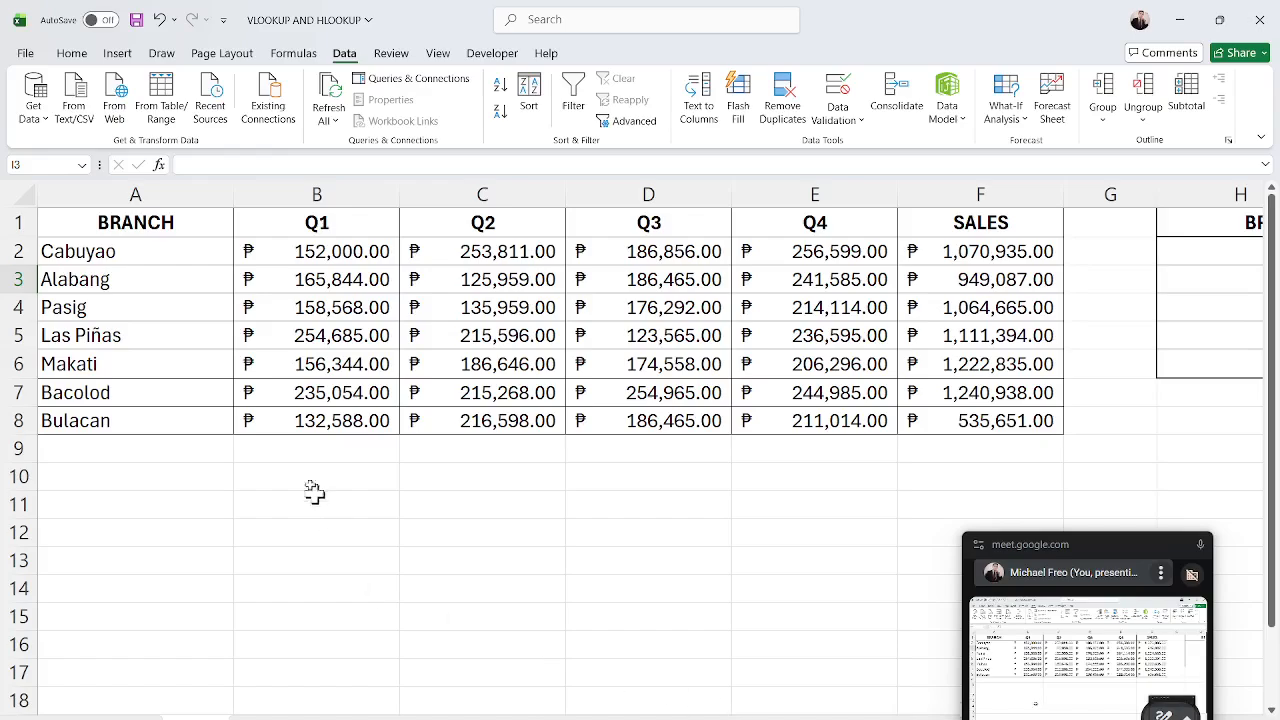
left_click_drag(104, 391, 348, 415)
left_click(350, 414)
left_click(317, 396)
left_click_drag(229, 394, 297, 394)
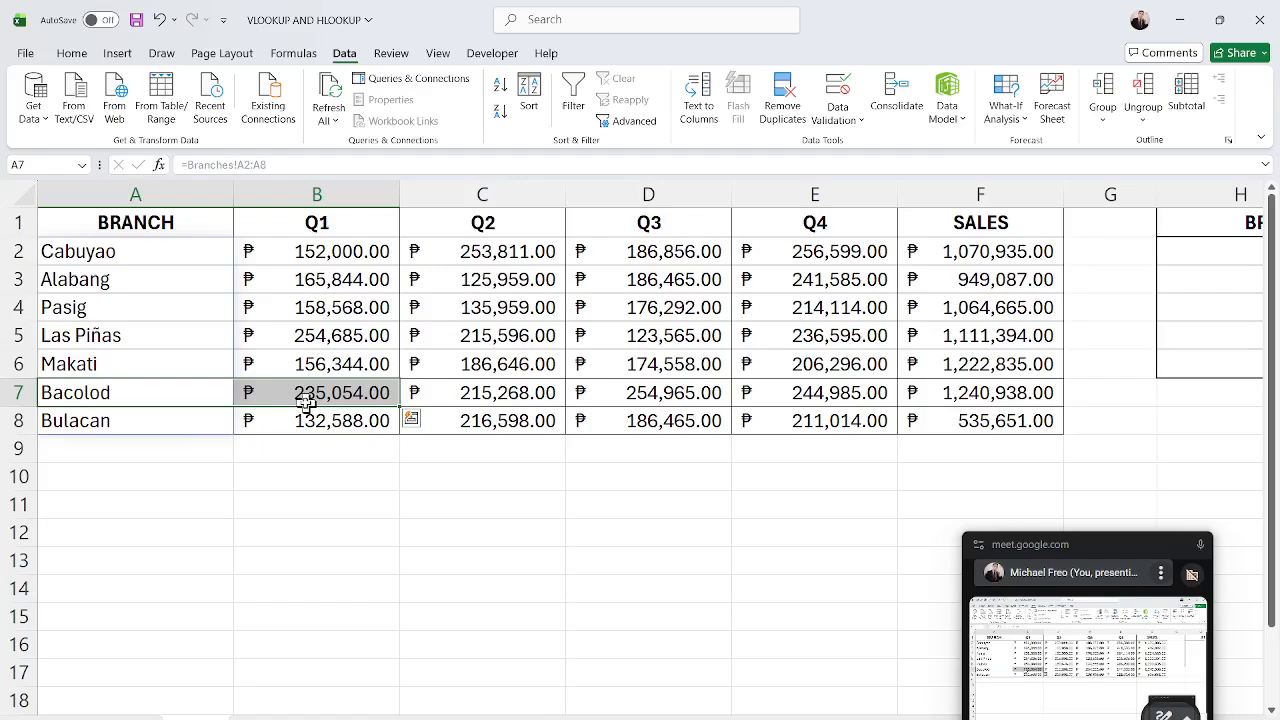
left_click_drag(836, 712, 846, 712)
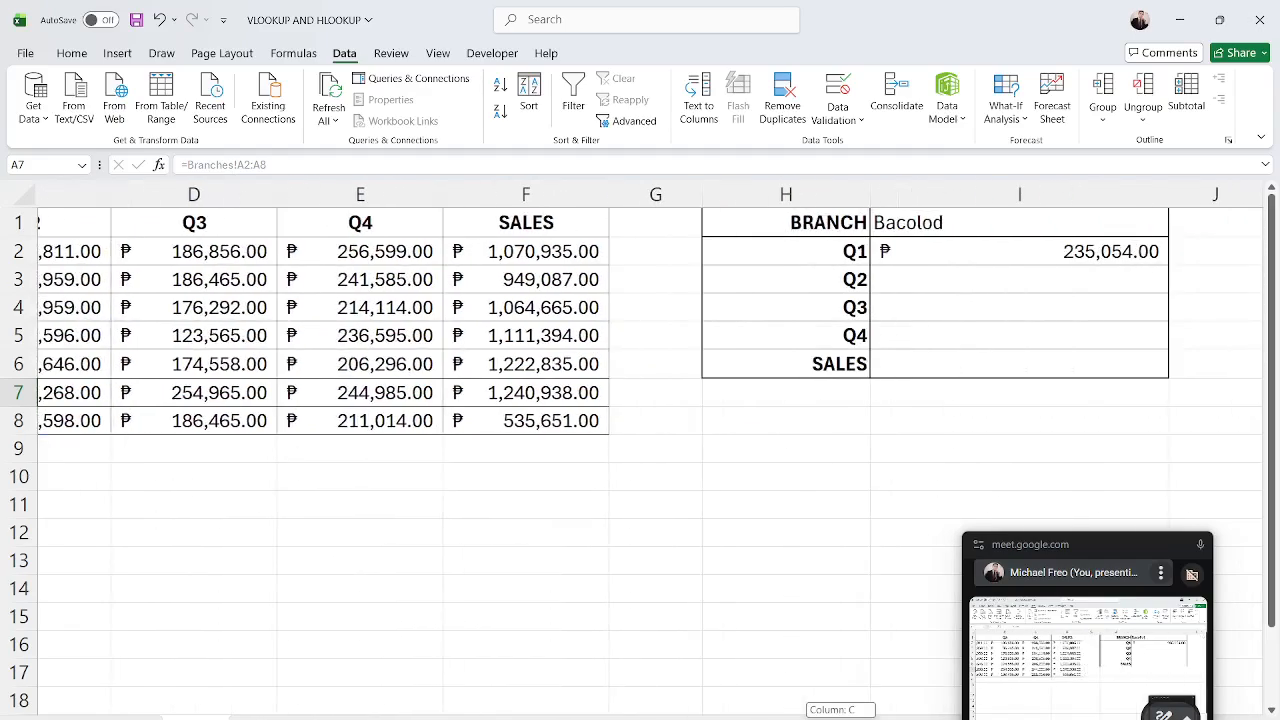
left_click(975, 258)
mouse_move(954, 371)
left_mouse_down()
mouse_move(974, 294)
mouse_move(979, 371)
left_mouse_up()
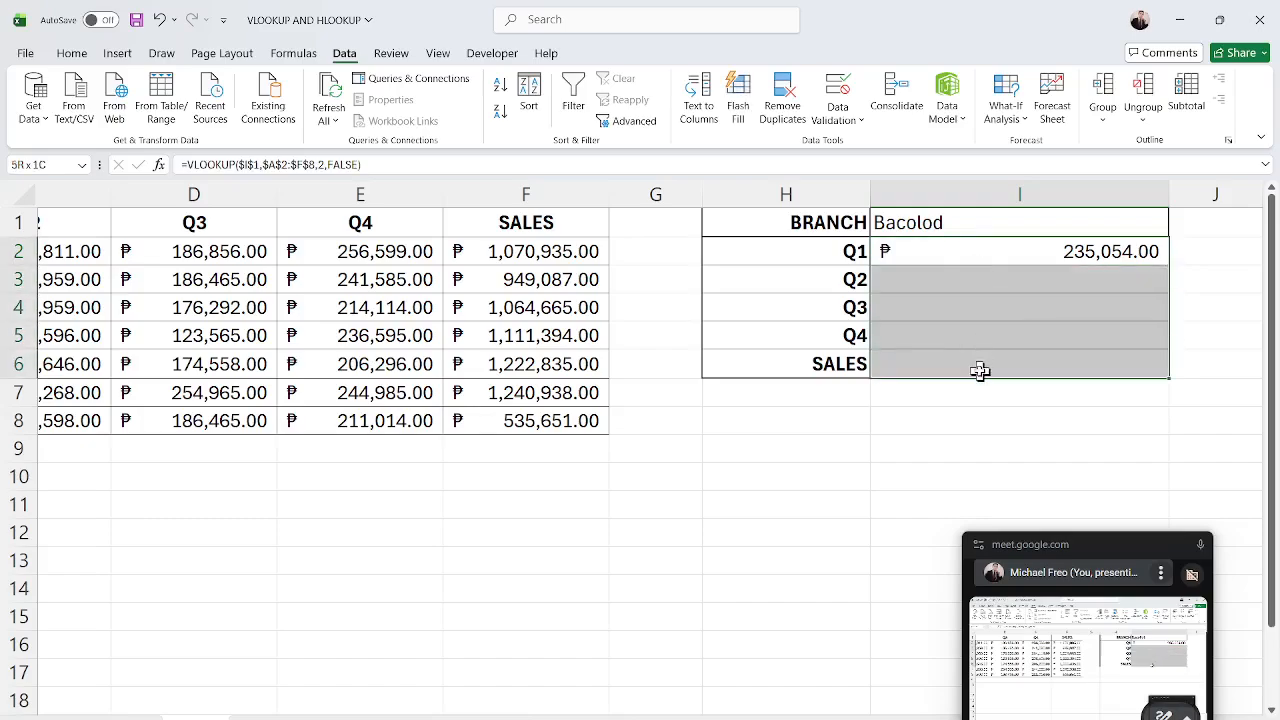
left_click(1050, 258)
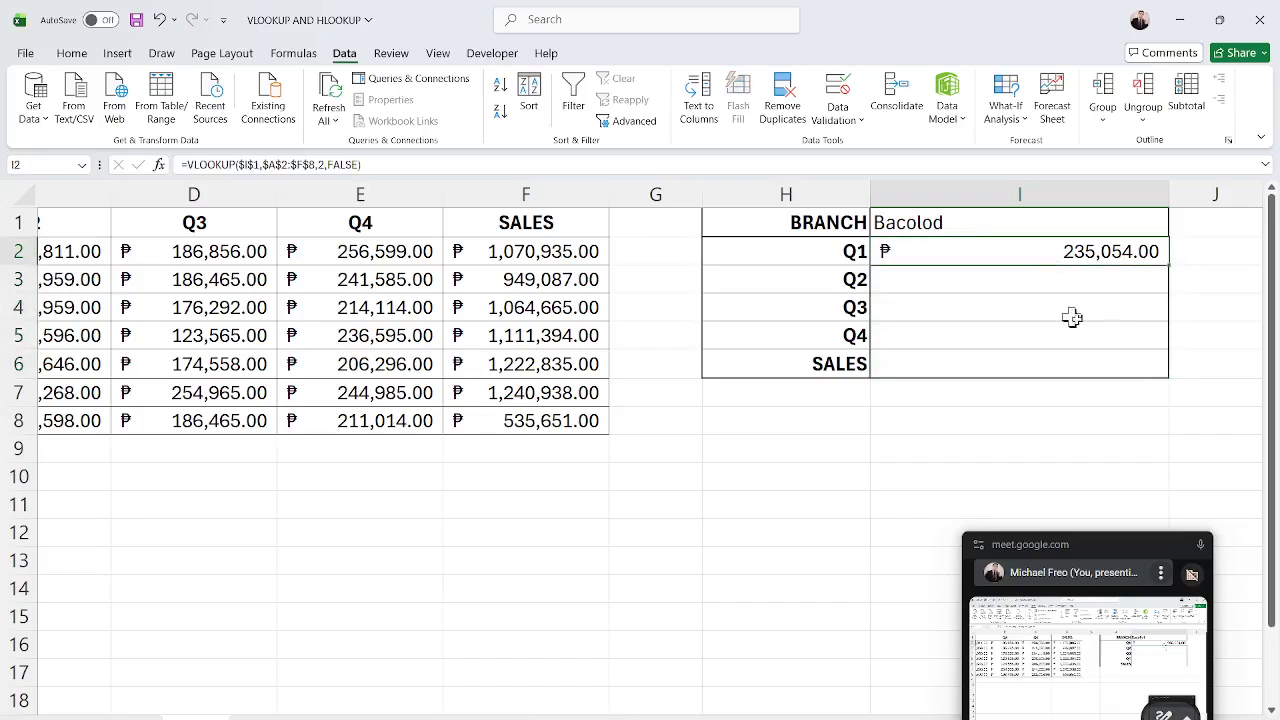
double_click(1172, 265)
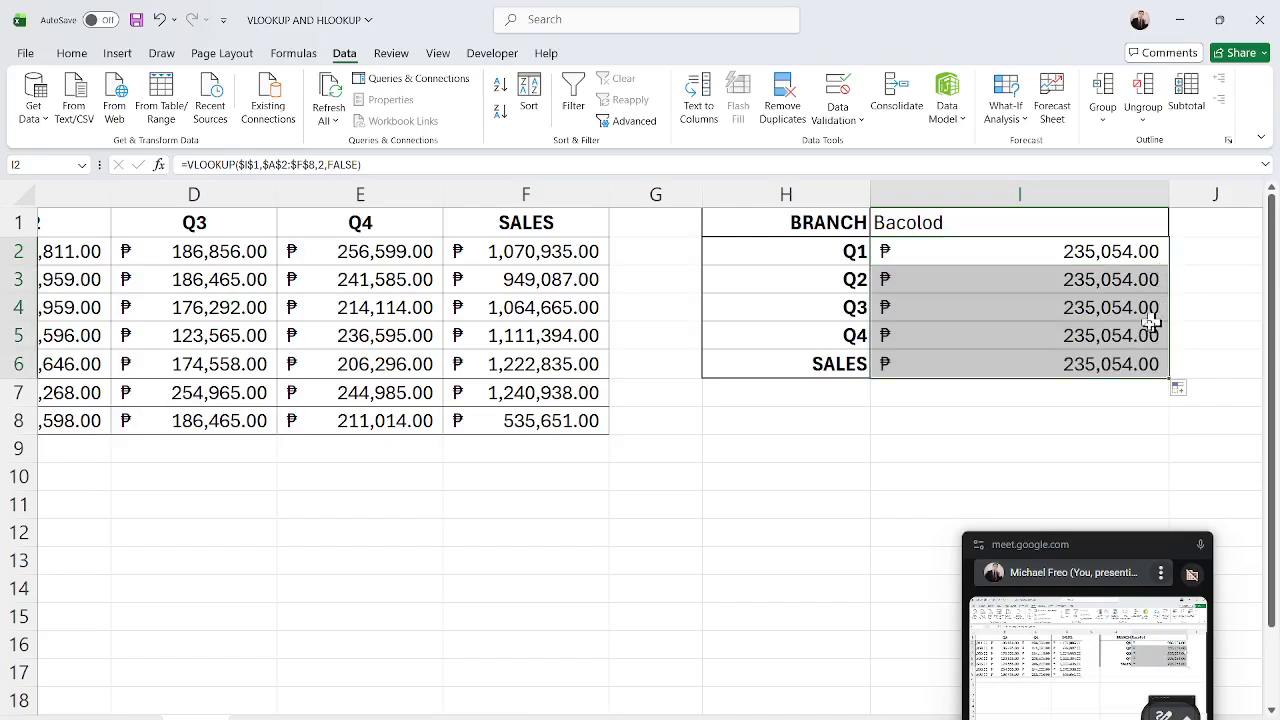
Change the column index in the I3 formula to 3.
left_click(1104, 288)
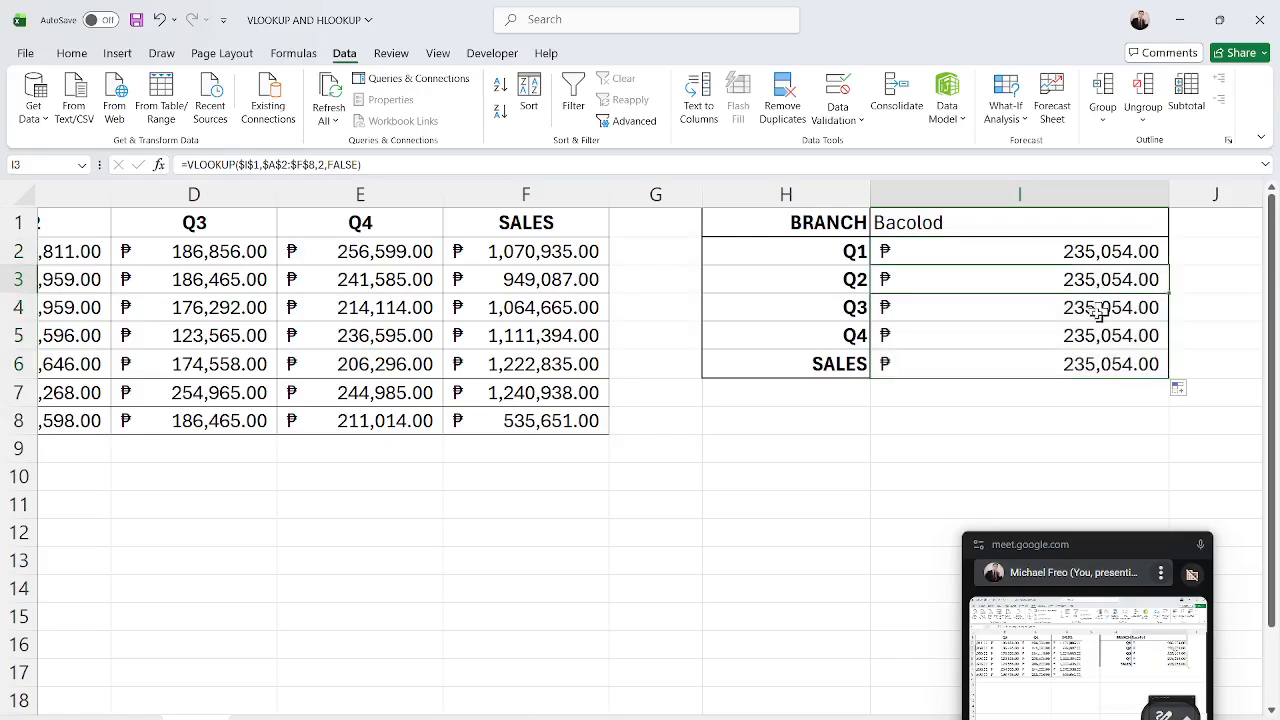
double_click(1043, 280)
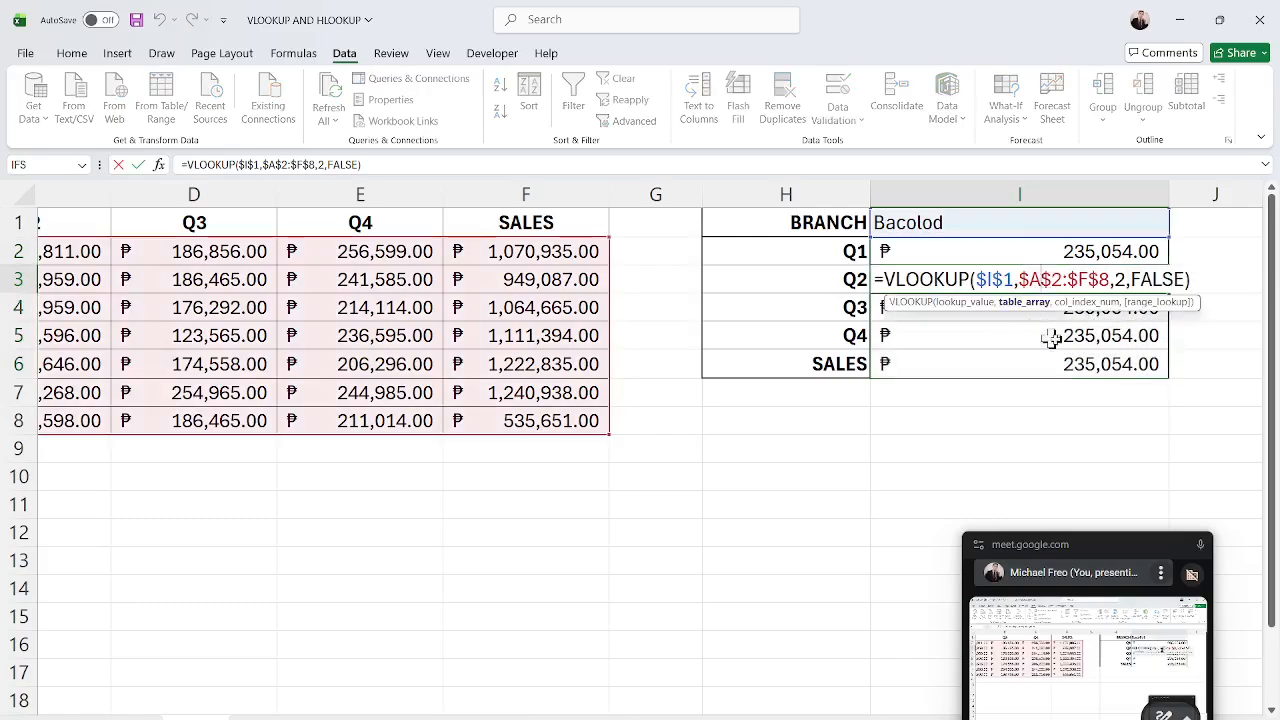
double_click(1120, 280)
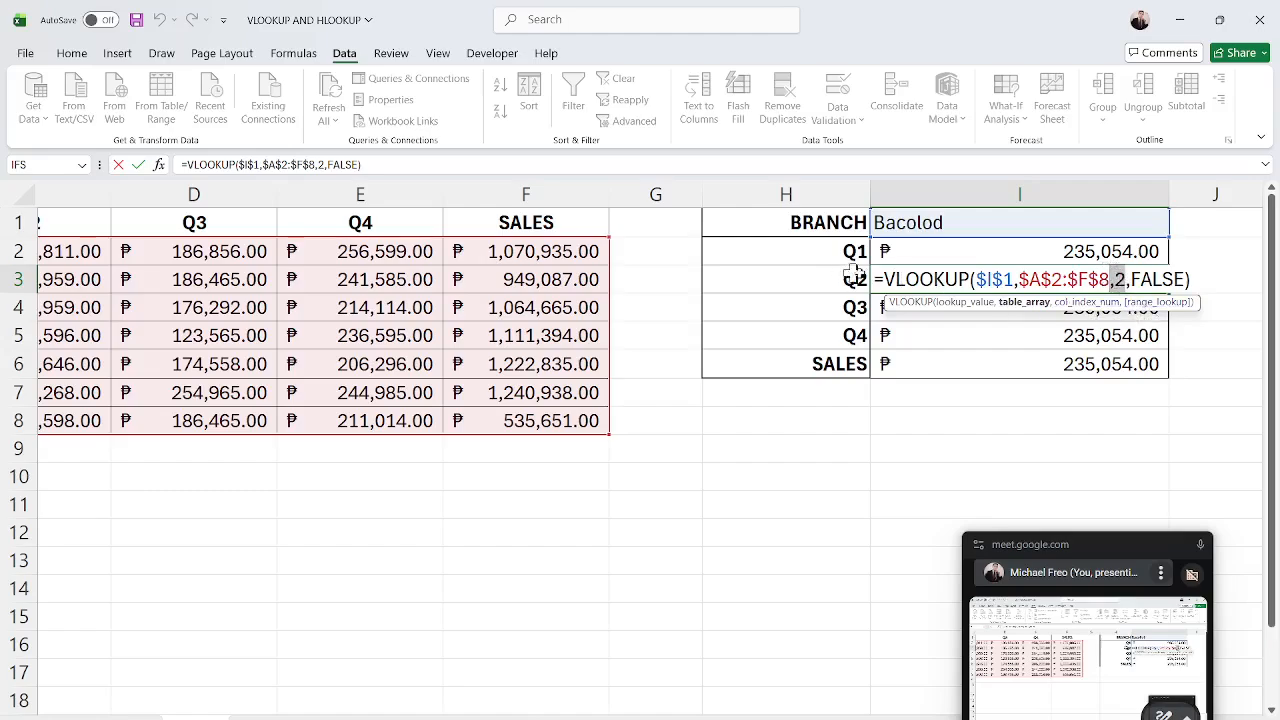
type("3")
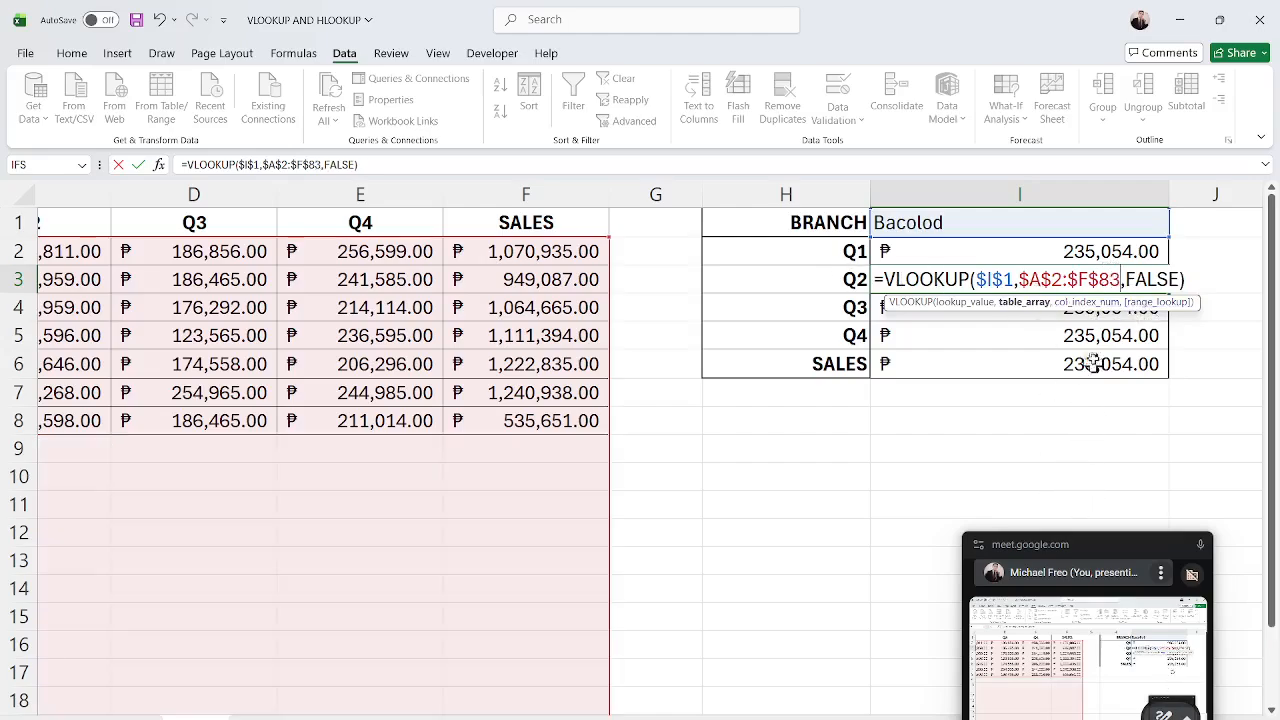
key("BackSpace")
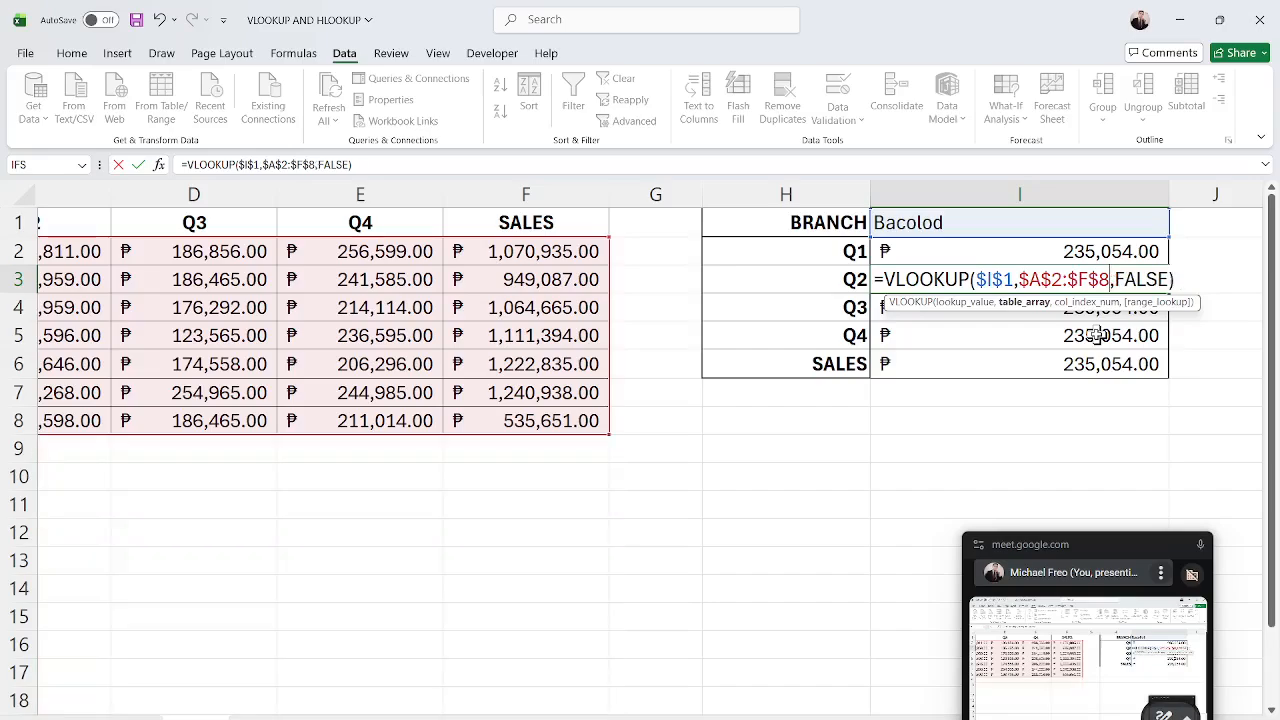
type(",3")
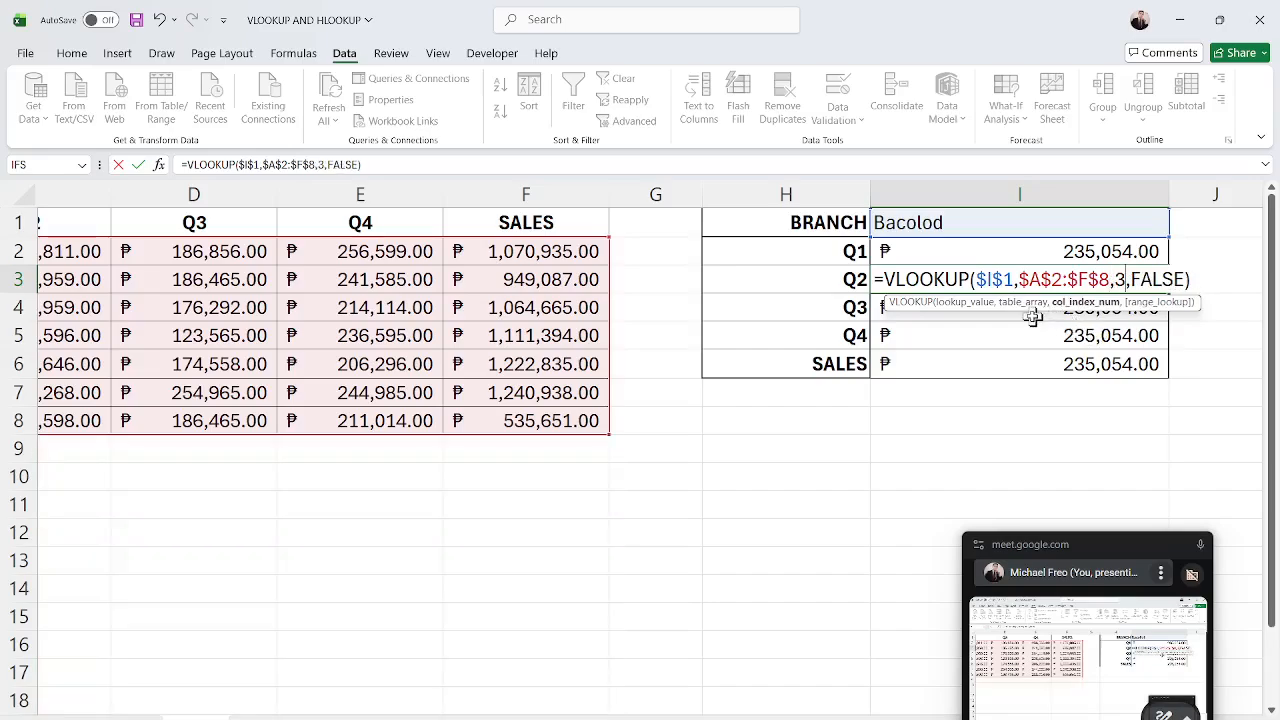
key("Return")
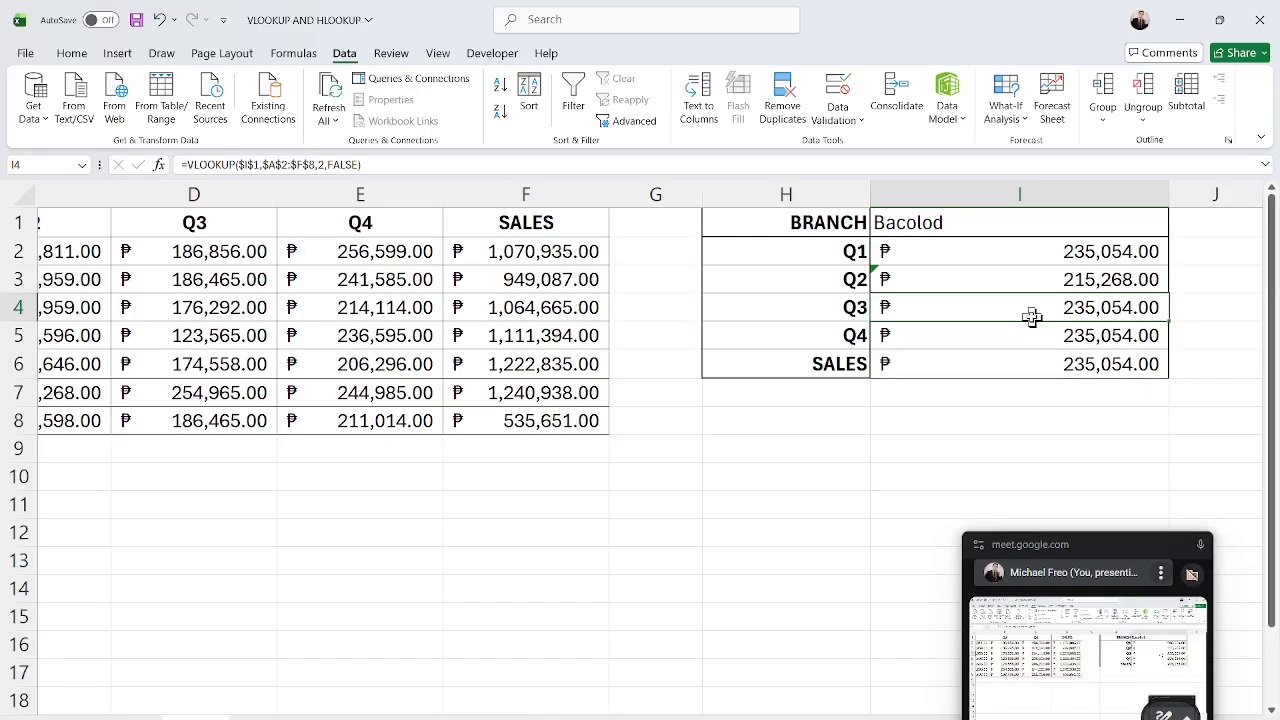
Change the column index in the I4 formula to 4.
double_click(1094, 307)
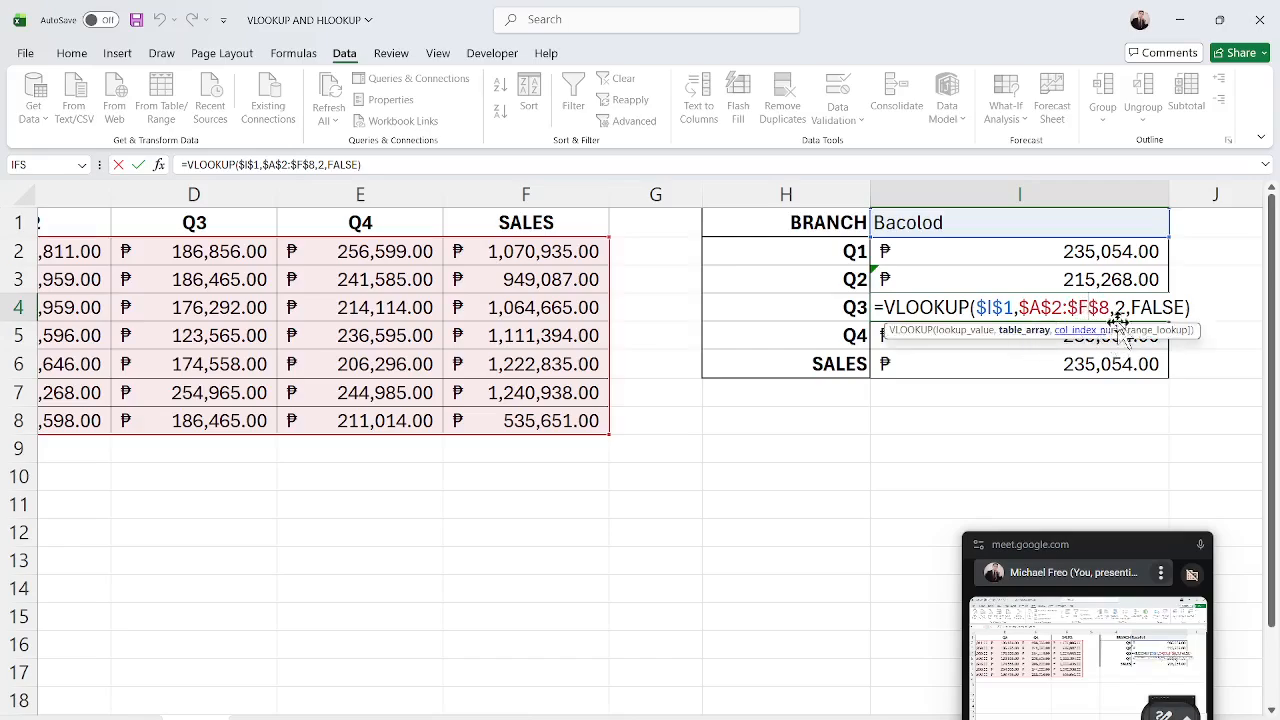
left_click(1127, 307)
key("BackSpace")
type("4")
key("Return")
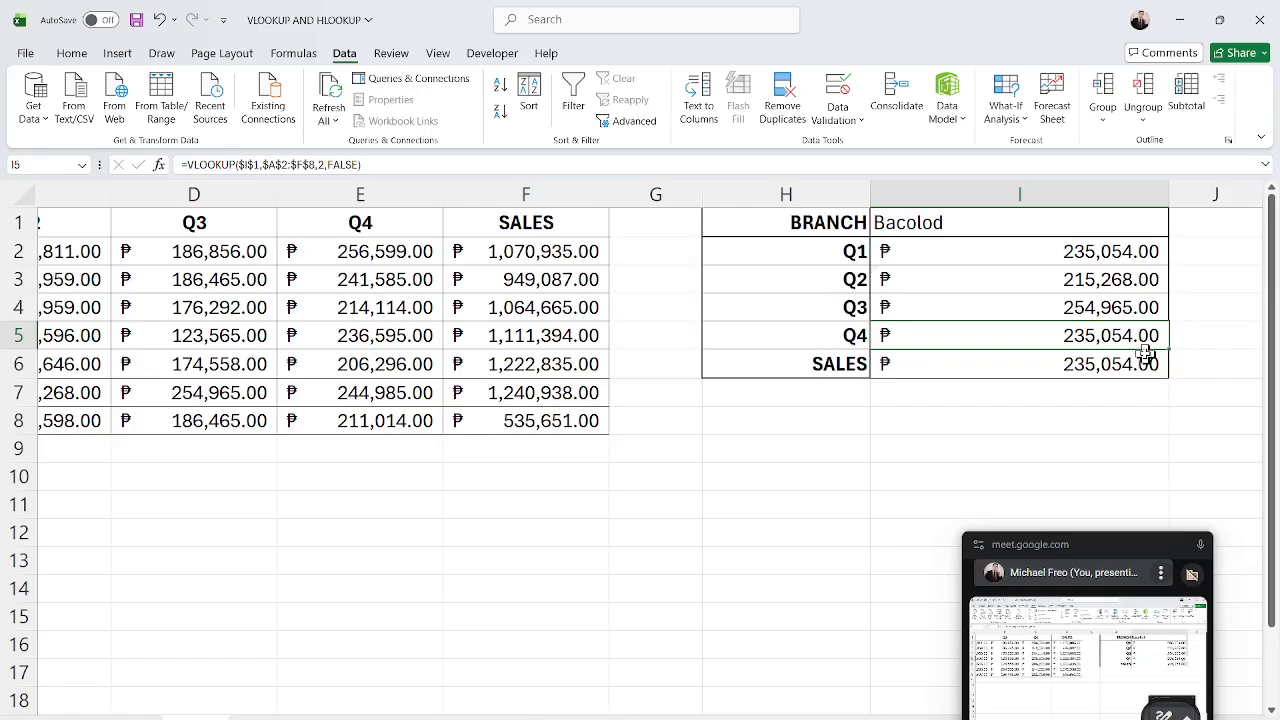
Change the column index in the I5 formula to 5.
double_click(1051, 335)
left_click(1124, 335)
key("BackSpace")
type("5")
key("Return")
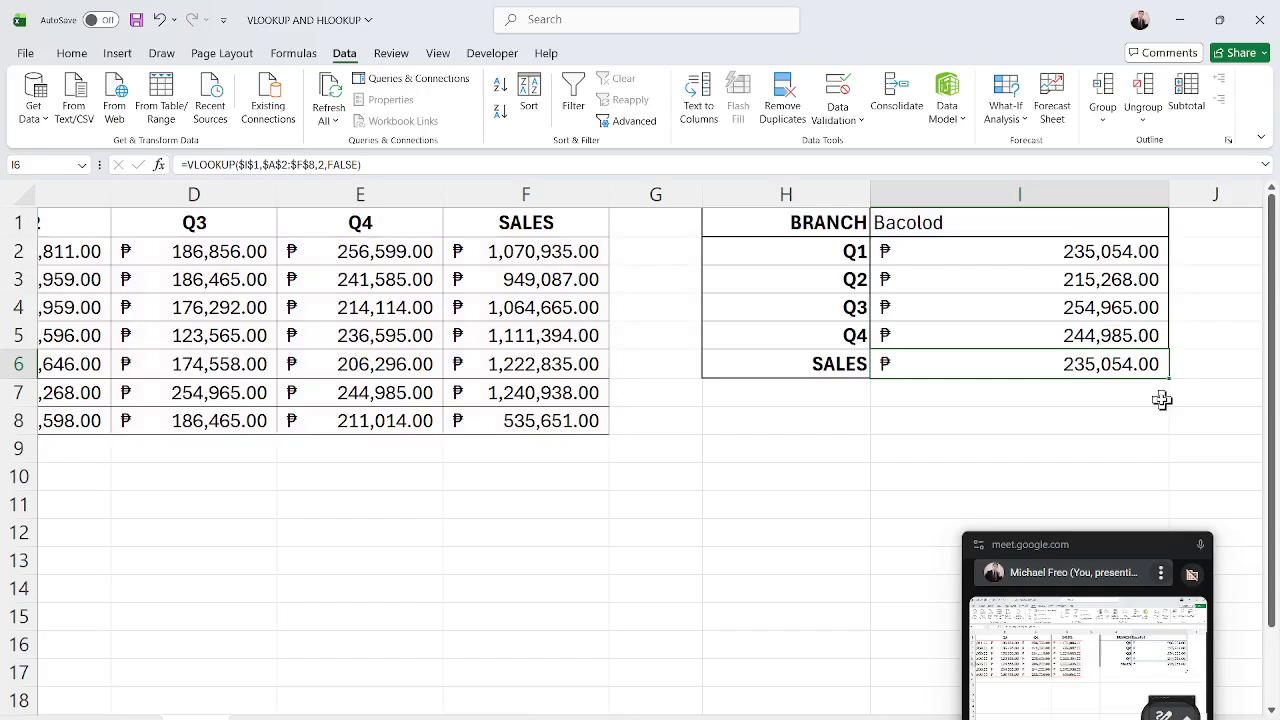
Change the column index in the I6 SALES formula to 6.
double_click(1111, 368)
left_click(1123, 366)
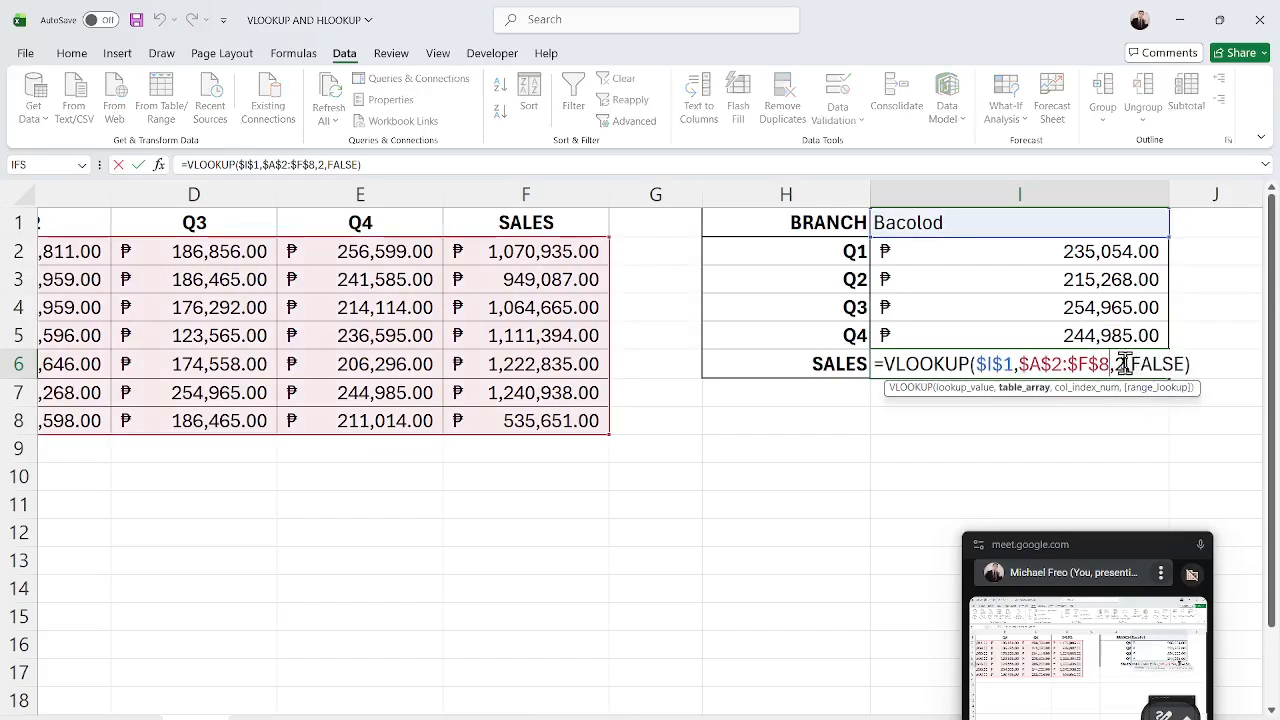
key("BackSpace")
type("6")
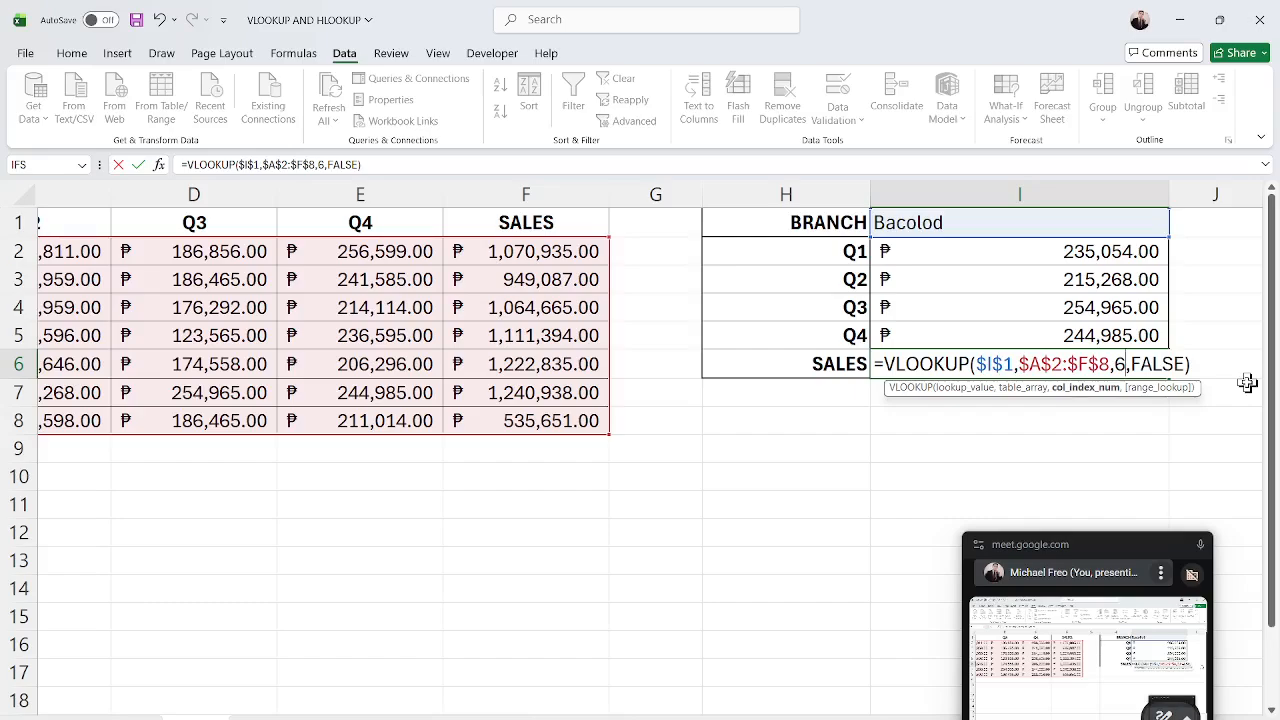
key("Return")
left_click(1046, 449)
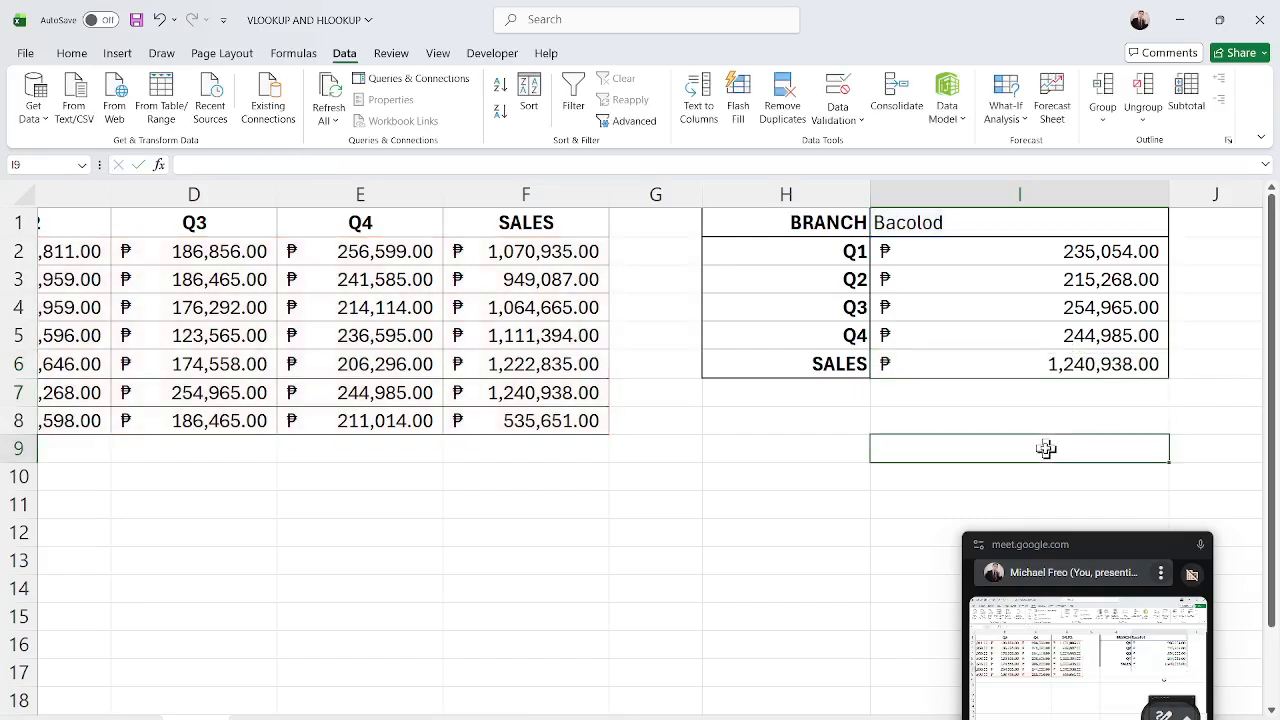
Compare the lookup results in I2:I6 with Bacolod's row in the branch table.
left_click_drag(1060, 251, 1070, 372)
left_click_drag(940, 719, 905, 719)
left_click_drag(176, 386, 1010, 400)
left_click(1005, 396)
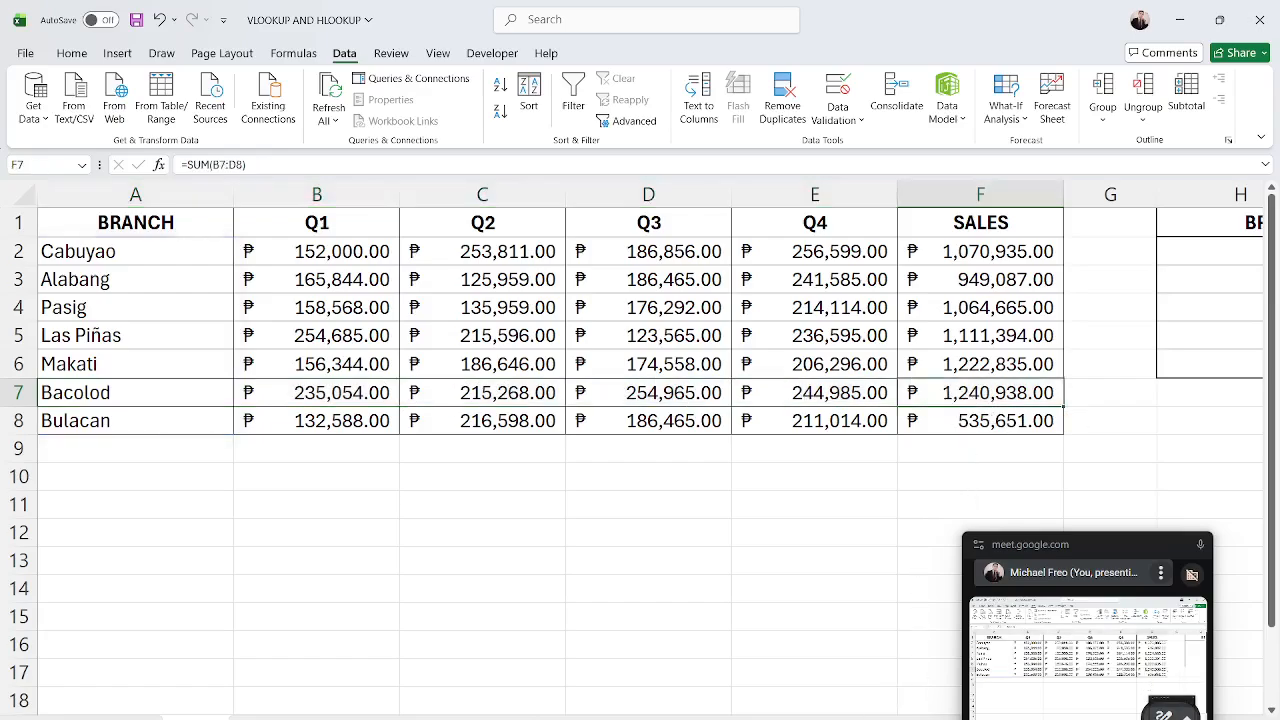
left_click_drag(905, 719, 932, 719)
double_click(1065, 369)
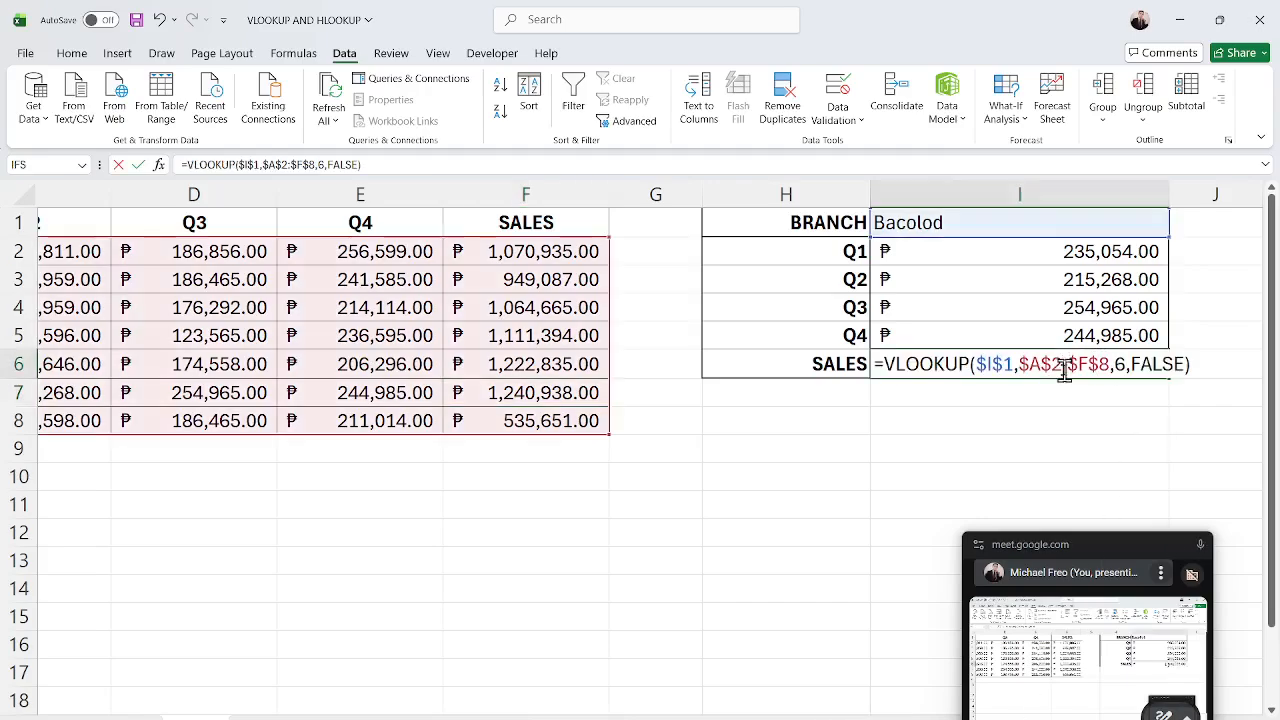
key("Escape")
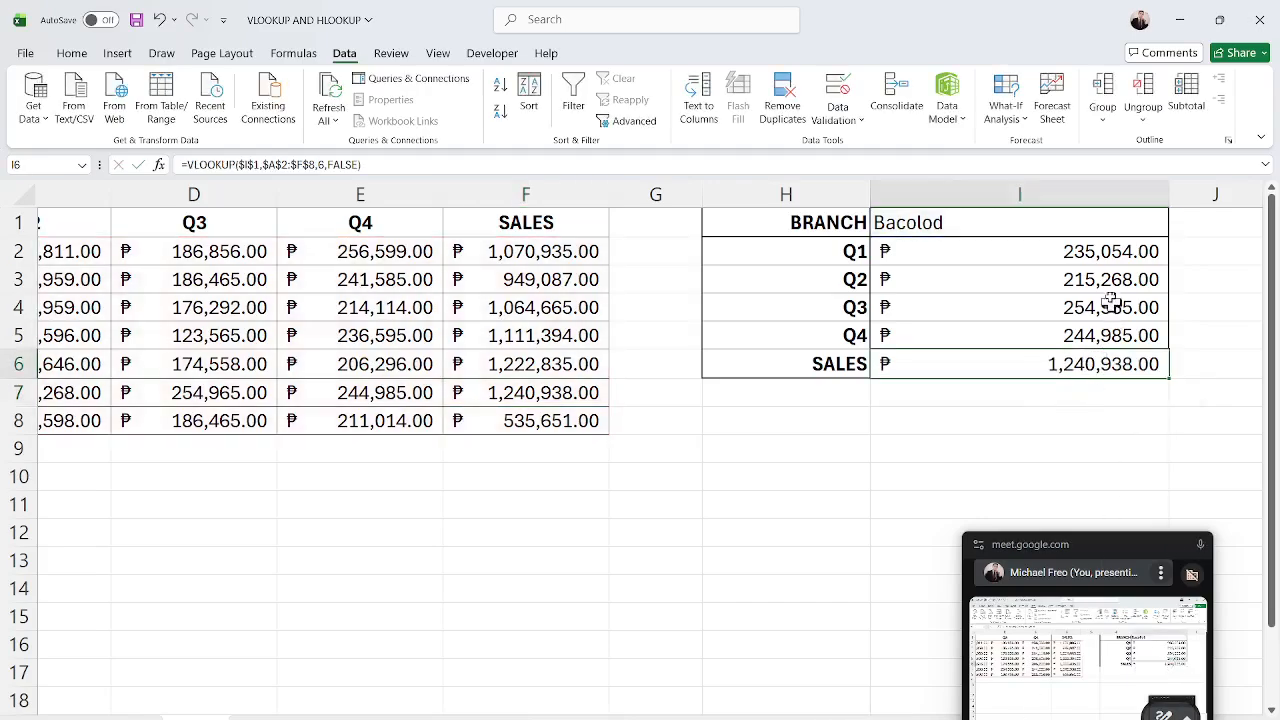
Test the dropdown in I1 by switching to Alabang, then Cabuyao, and back to Bacolod.
left_click(1100, 213)
left_click(1176, 230)
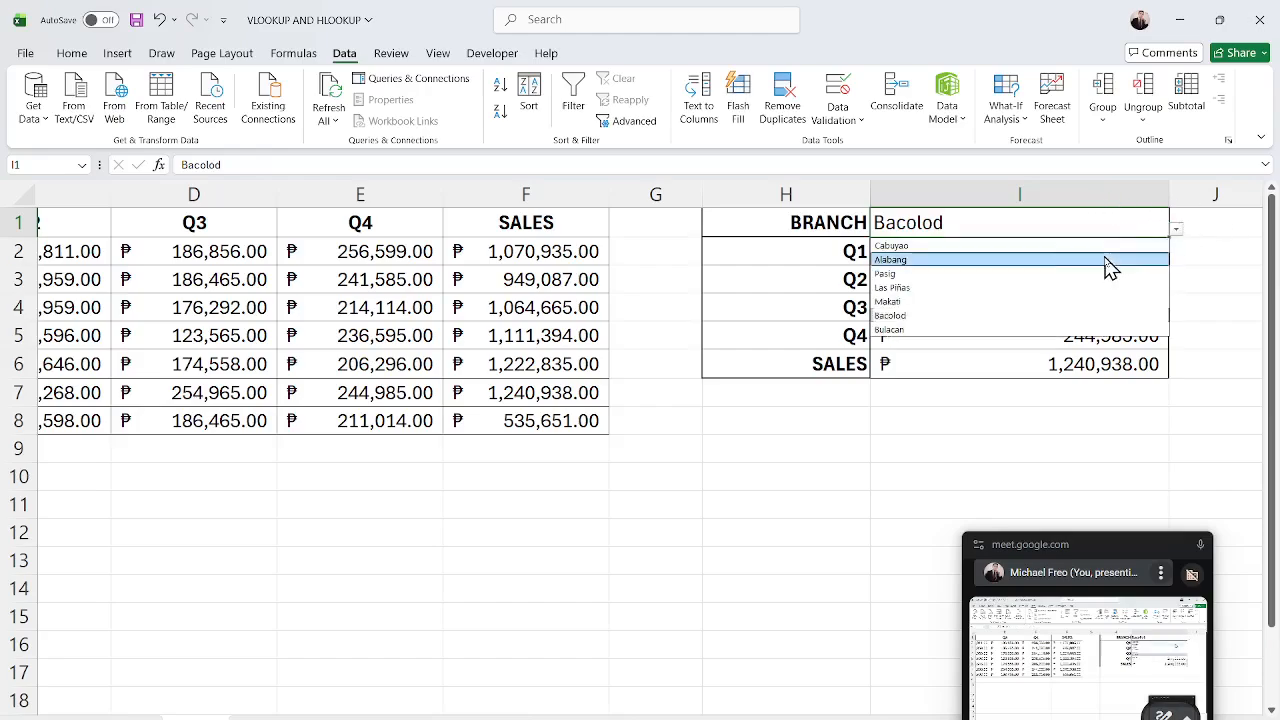
left_click(1109, 263)
left_click(1176, 230)
left_click(1145, 262)
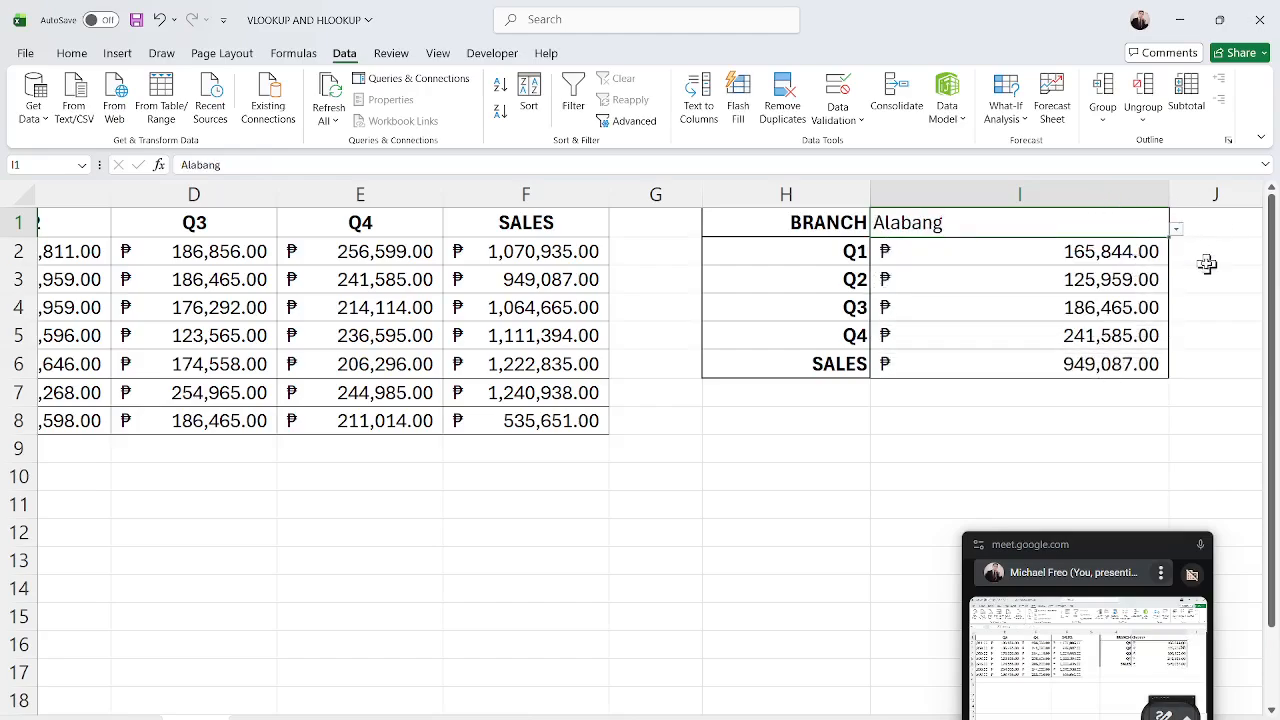
left_click(1186, 234)
left_click(1139, 232)
left_click(1177, 232)
left_click(1148, 271)
left_click(1170, 238)
left_click(1075, 245)
left_click(1177, 238)
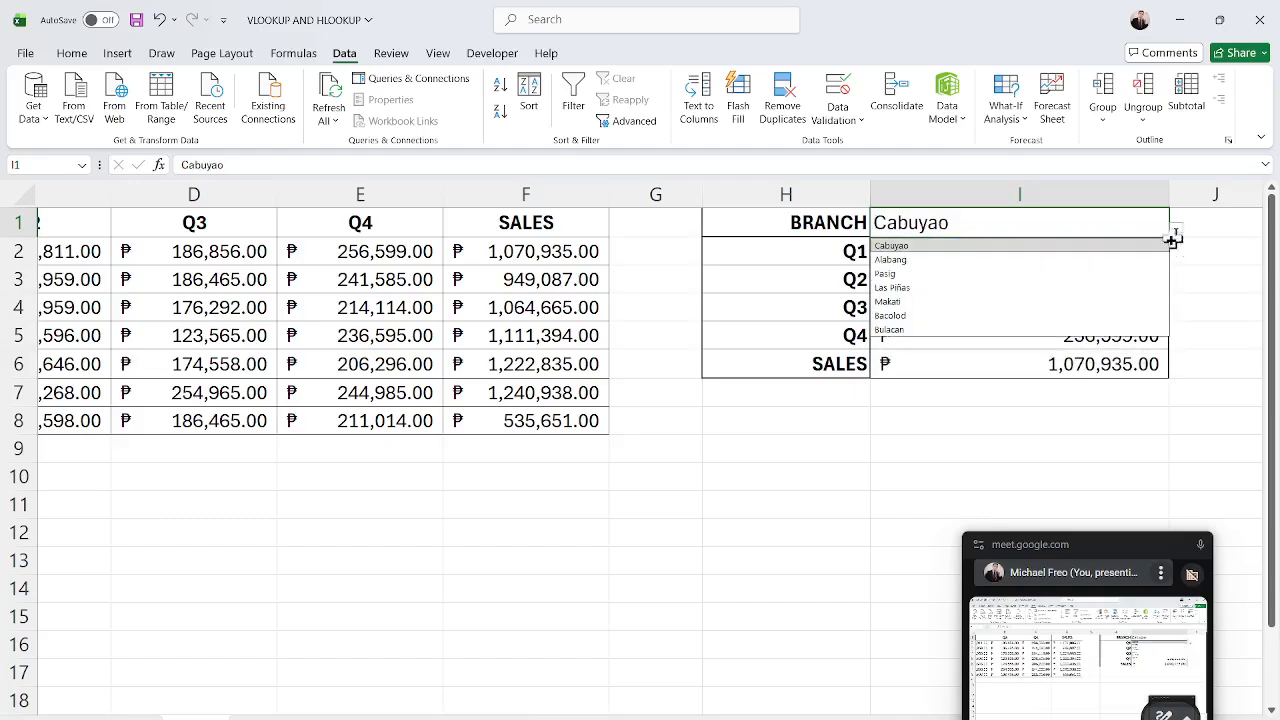
left_click(1076, 316)
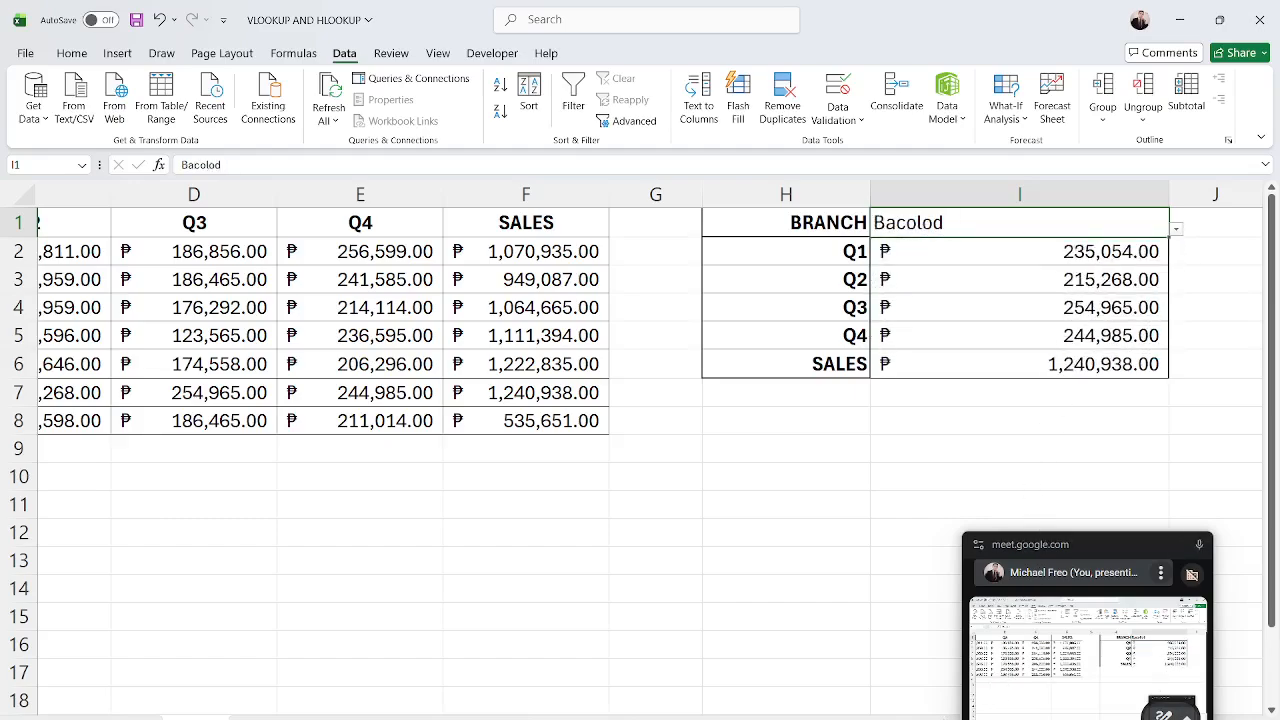
scroll(640, 400, "left", 2)
scroll(640, 448, "right", 1)
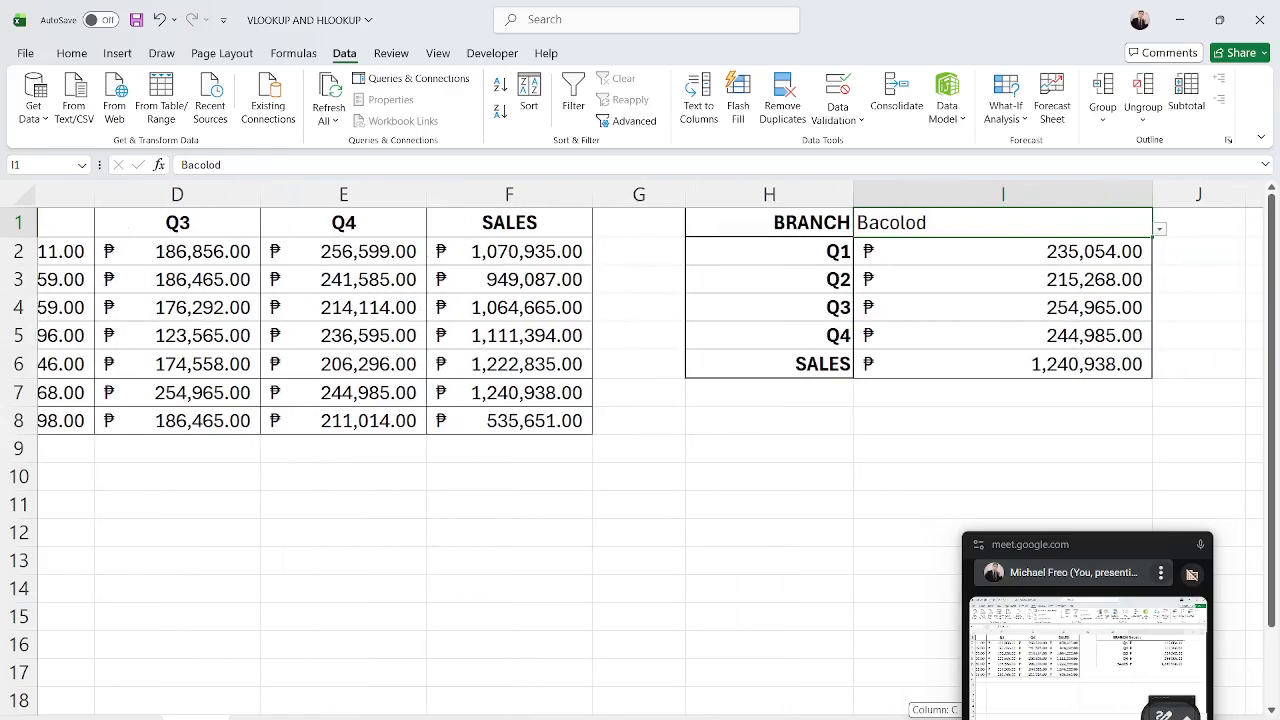
left_click_drag(885, 717, 785, 710)
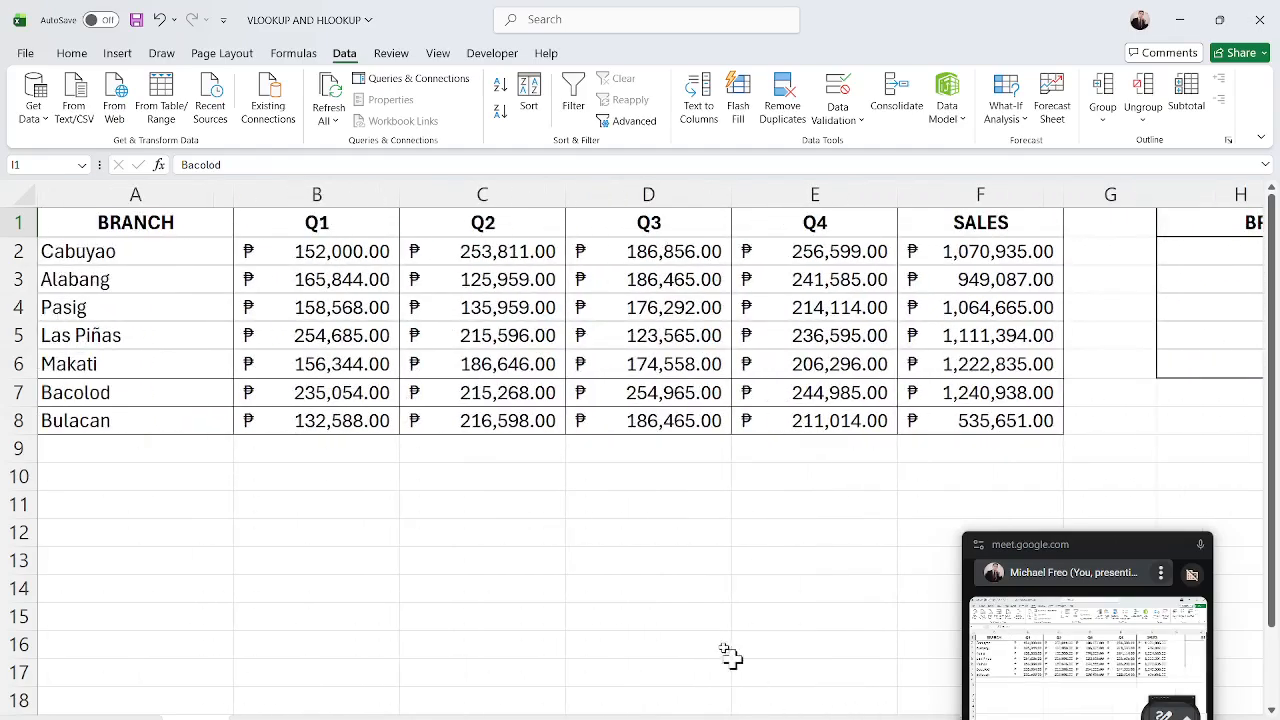
Select the branch column and then the Q1 column of the sales table to review them.
left_click_drag(175, 226, 201, 418)
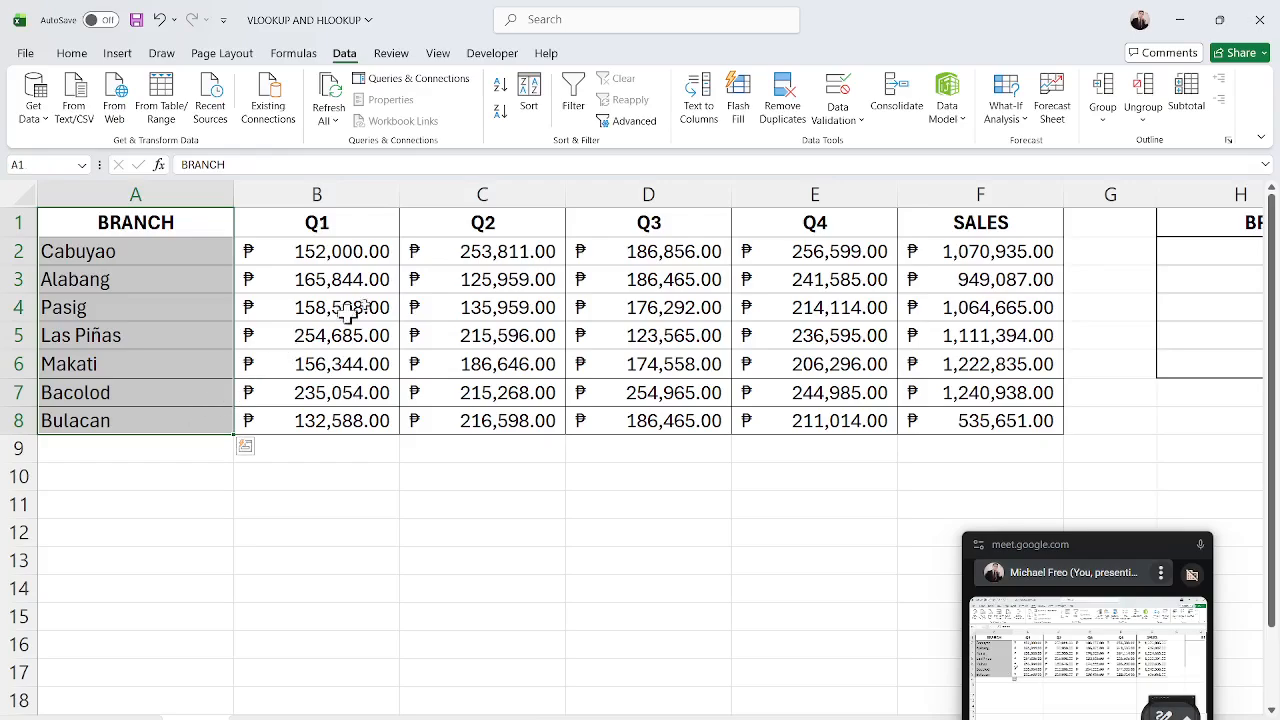
left_click(439, 550)
left_click_drag(335, 226, 338, 410)
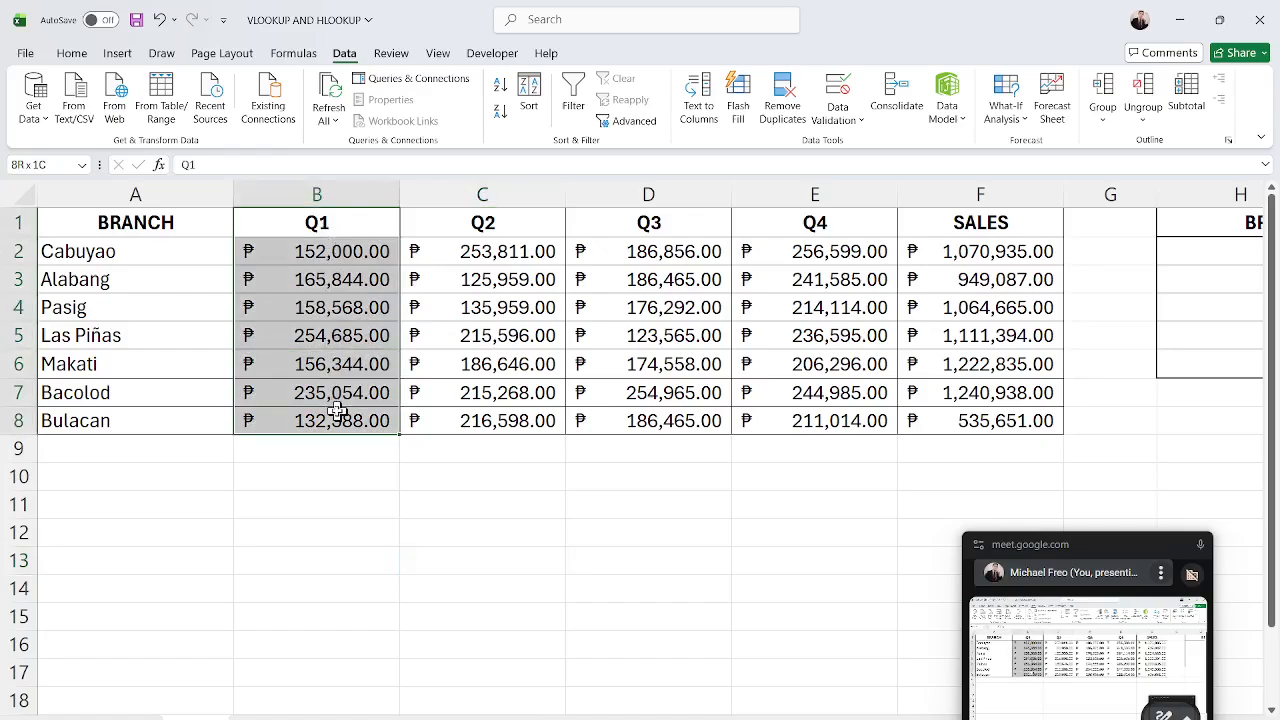
left_click(395, 524)
left_click(375, 497)
left_click(384, 531)
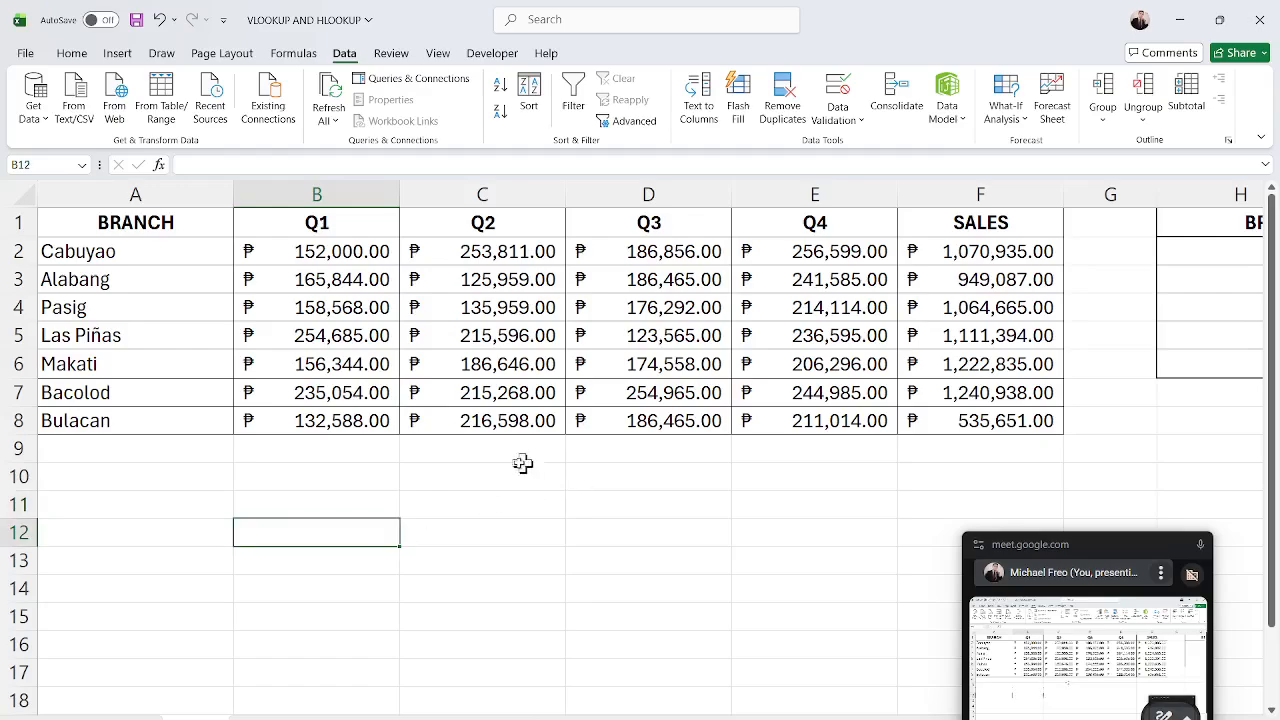
Add a list data validation to C11 with the source range $B$2:$B$8.
left_click(463, 504)
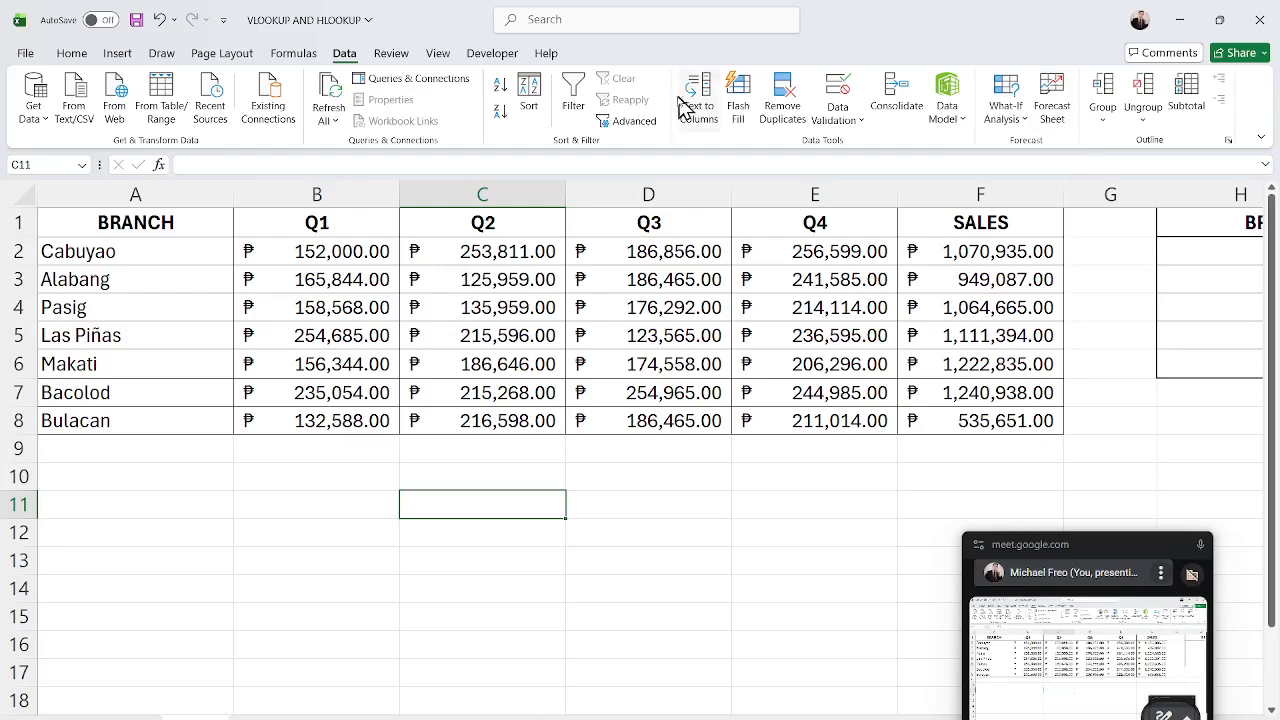
left_click(832, 95)
left_click(546, 334)
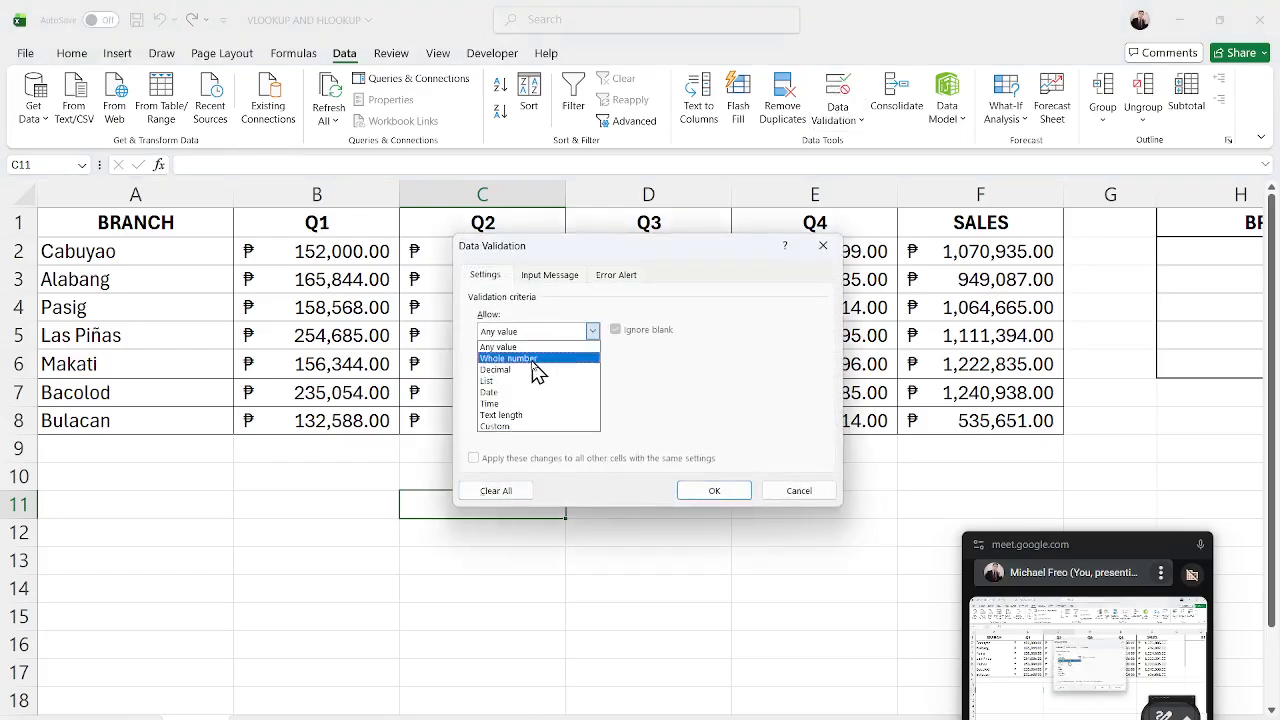
left_click(525, 381)
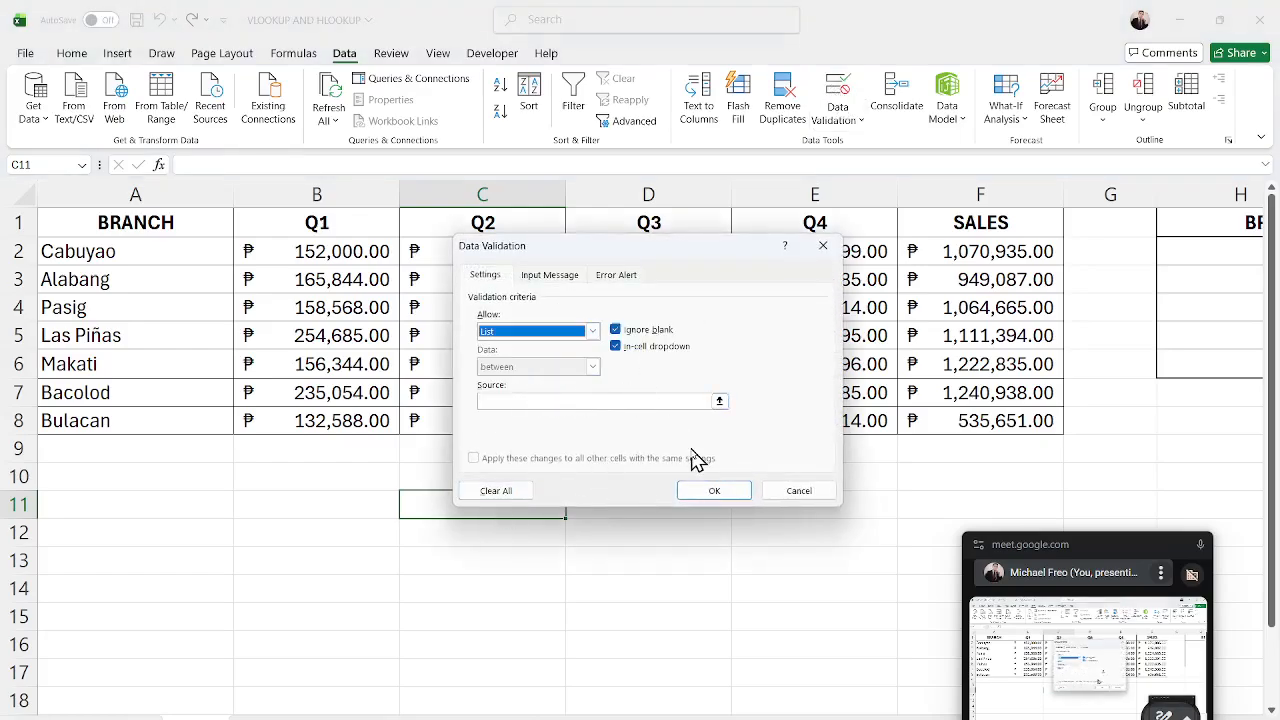
left_click(726, 408)
left_click_drag(343, 252, 366, 418)
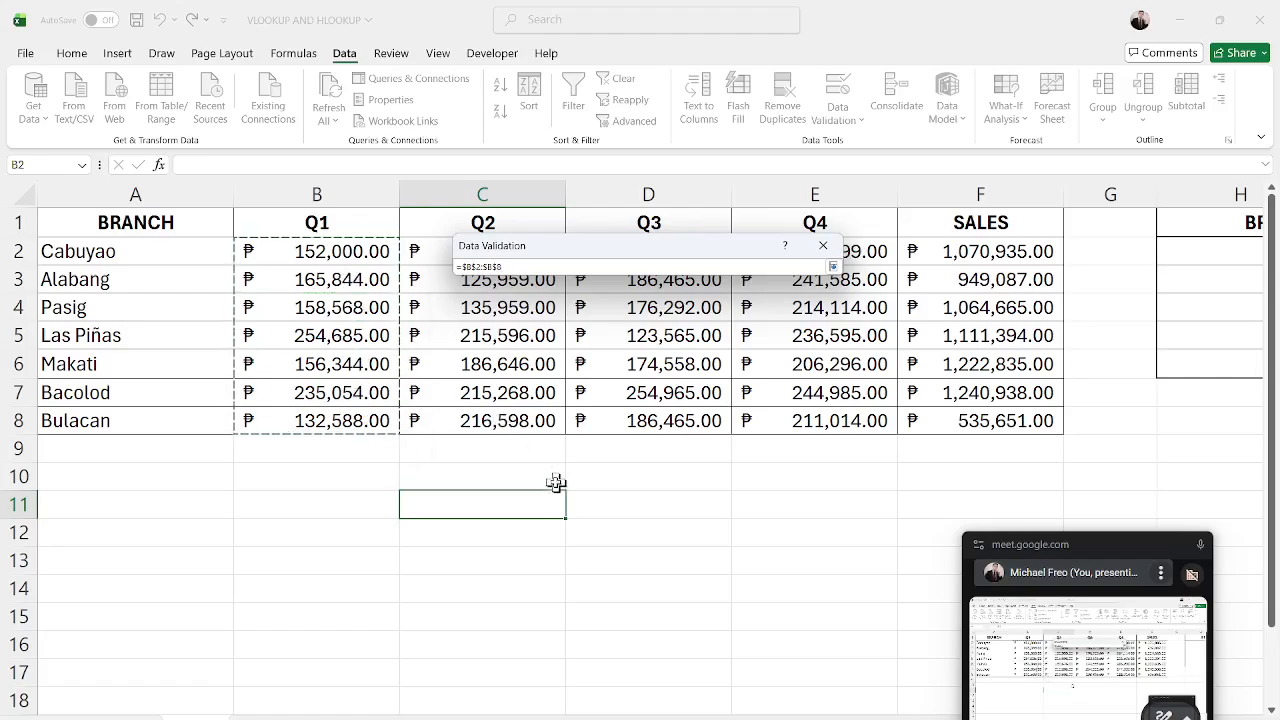
key("Return")
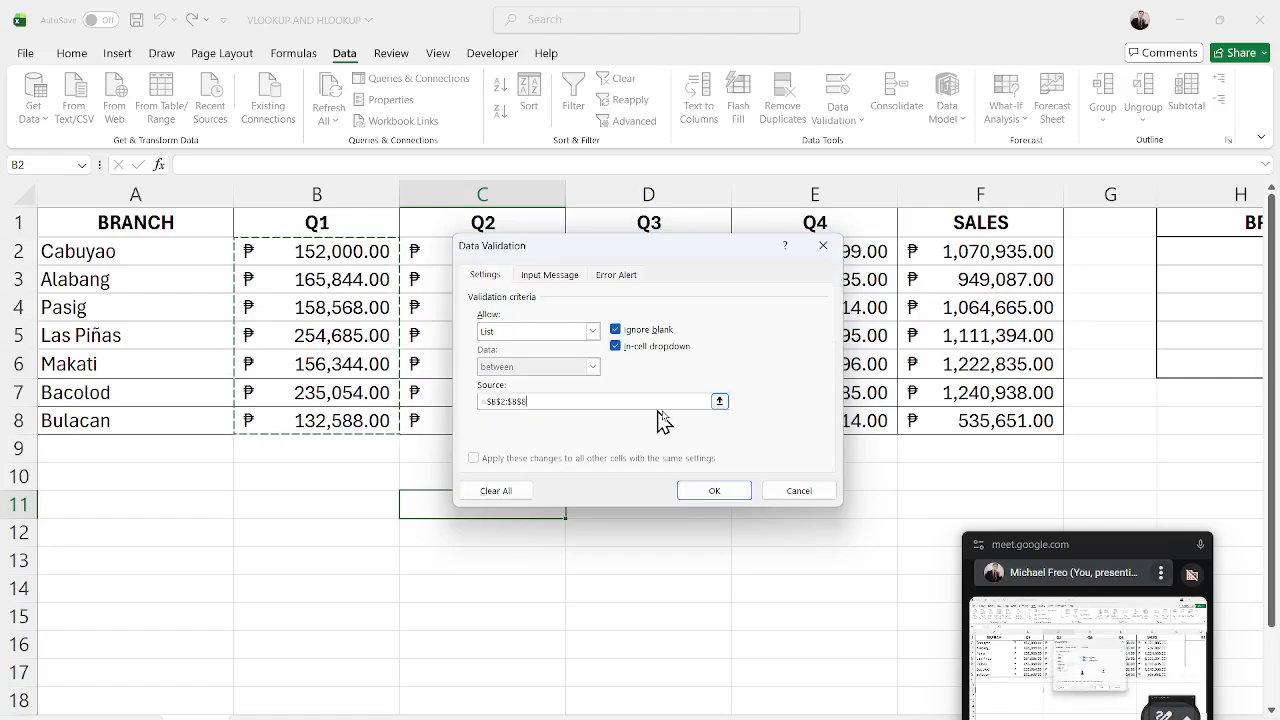
left_click(690, 490)
Enter the formula =VLOOKUP(C11,A2:F8,1,FALSE) in C12.
left_click(609, 551)
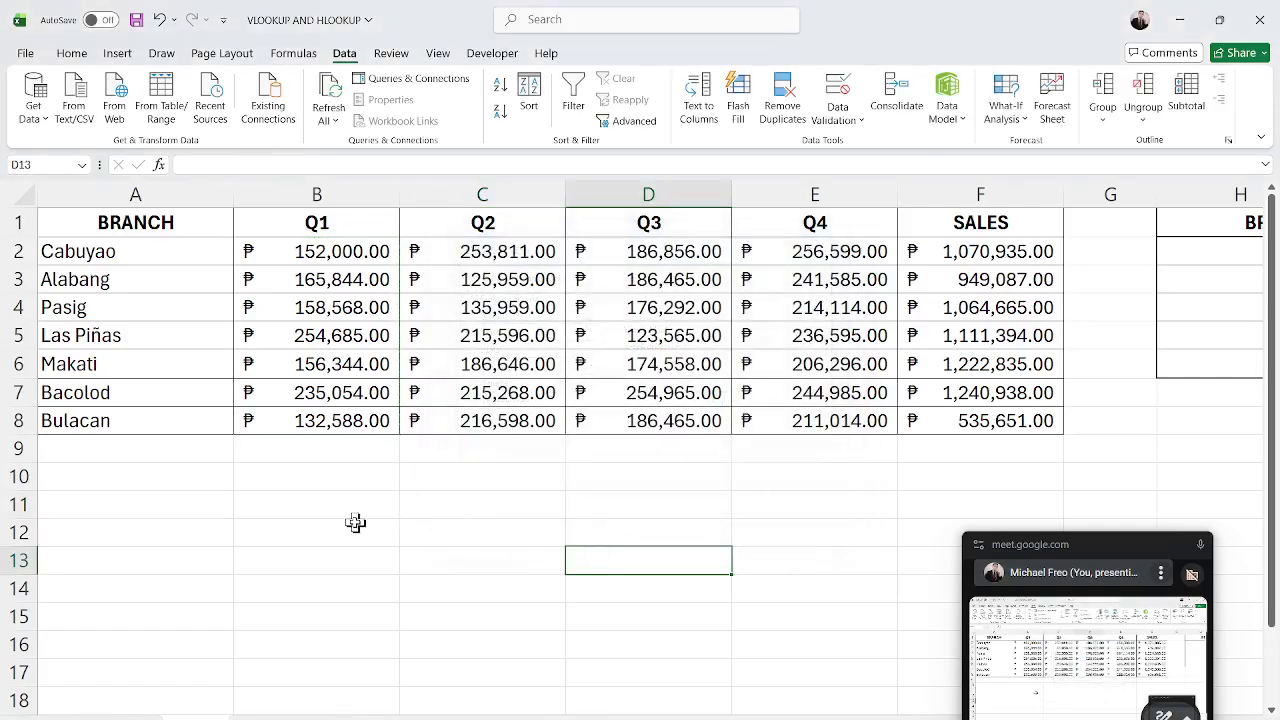
left_click(355, 522)
left_click(452, 537)
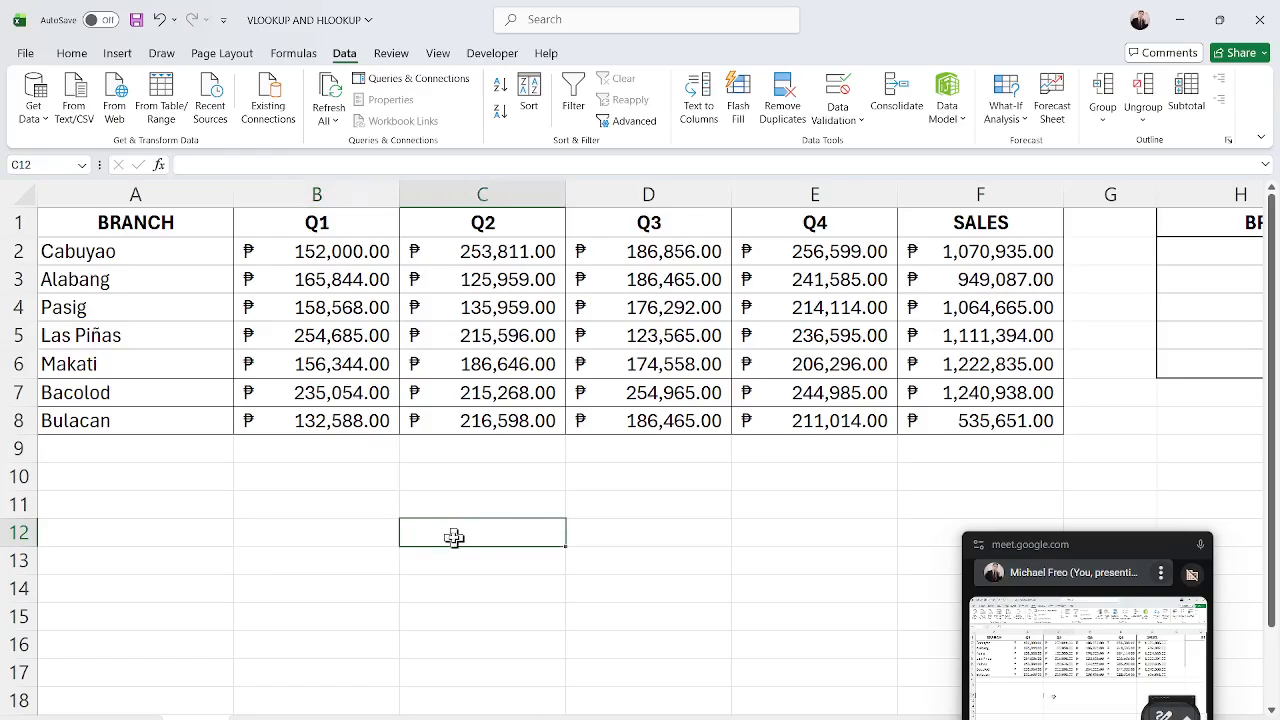
key("Up")
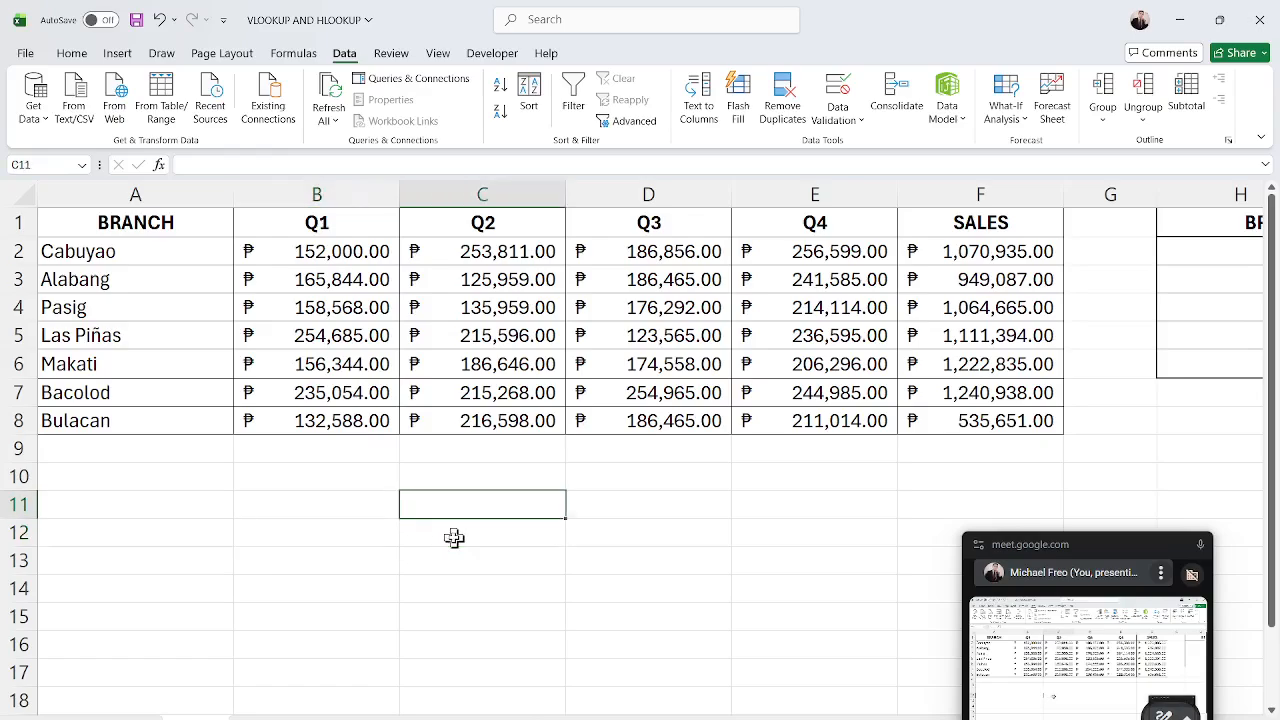
key("Left")
left_click(454, 538)
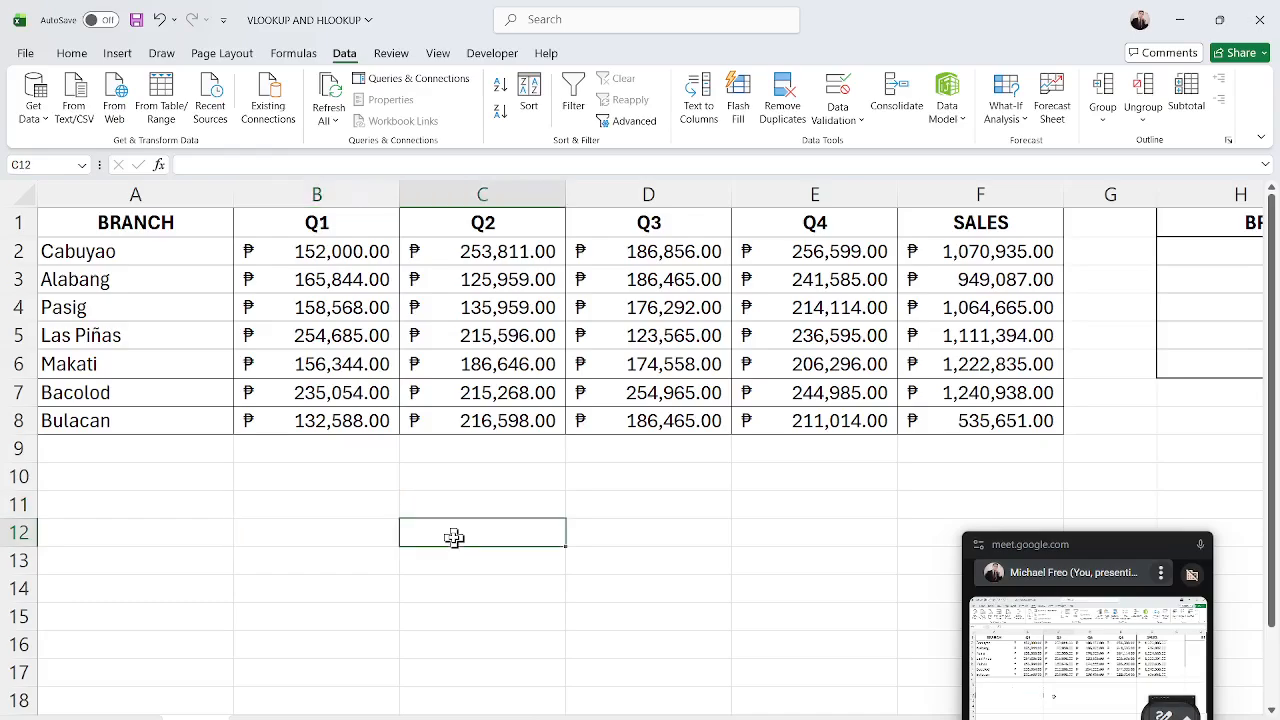
type("=")
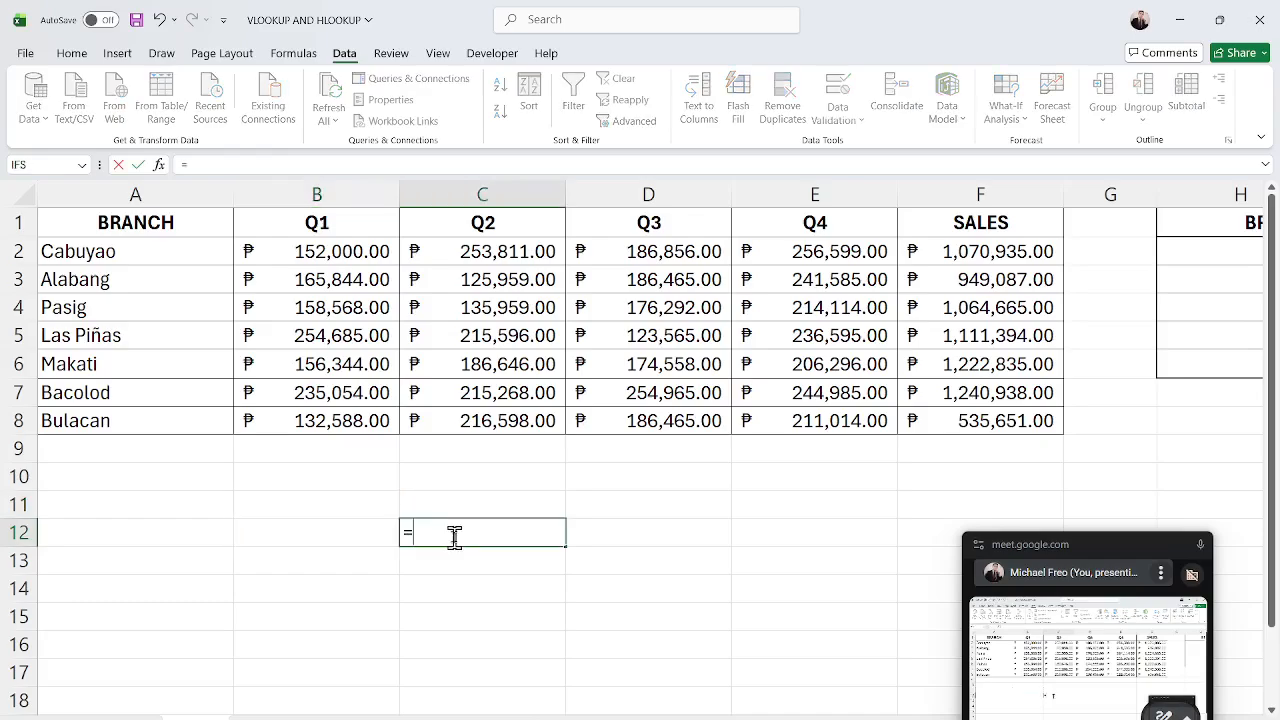
type("V")
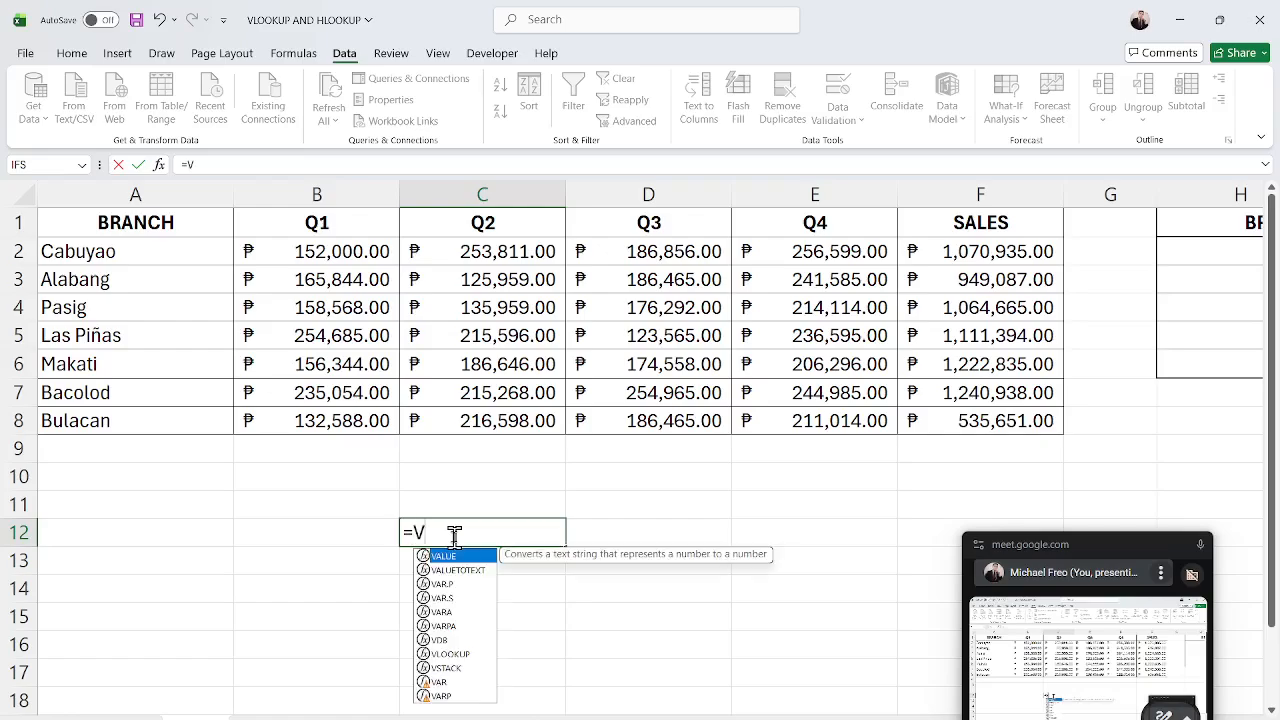
type("LOOKUP(")
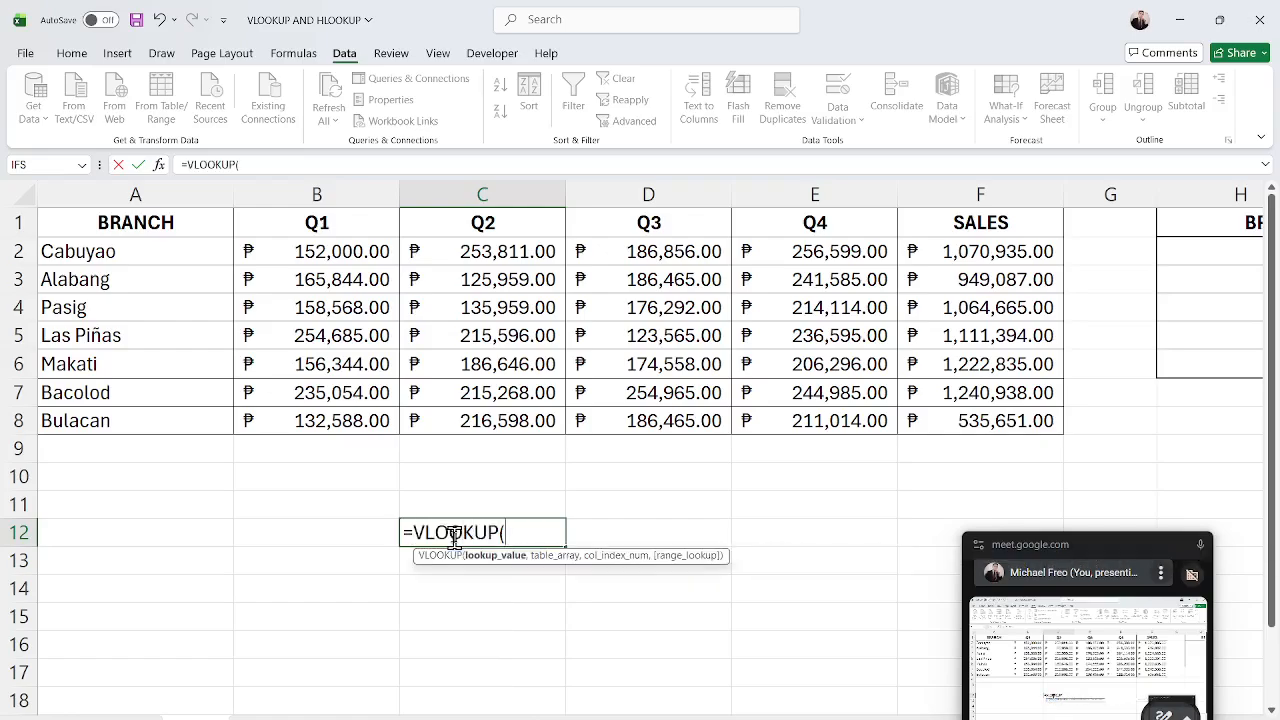
left_click(482, 500)
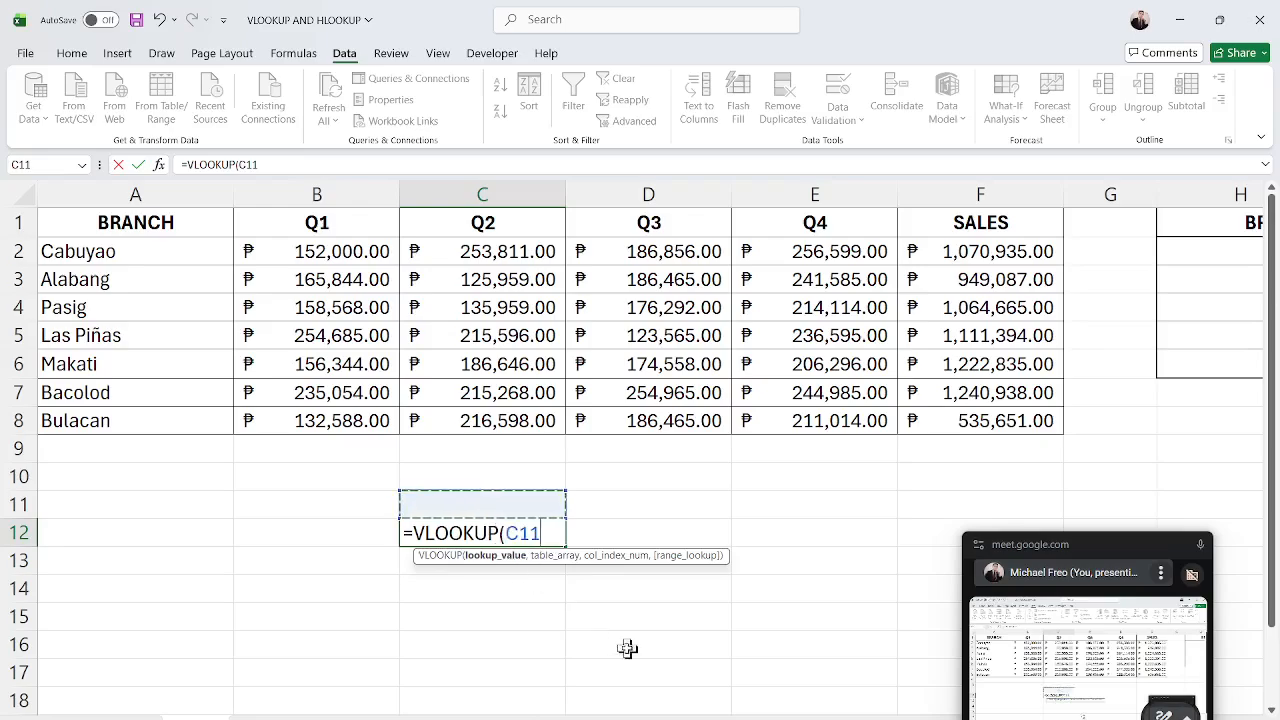
type(",")
left_click_drag(151, 249, 929, 412)
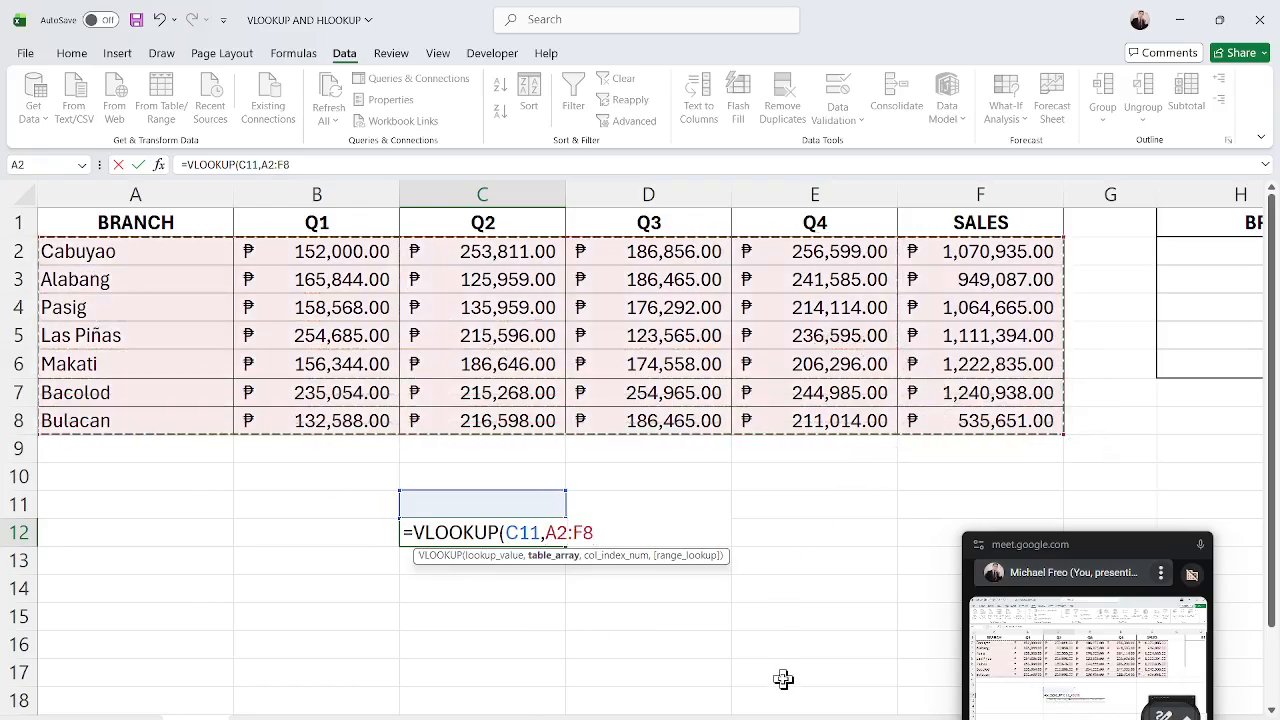
type(",")
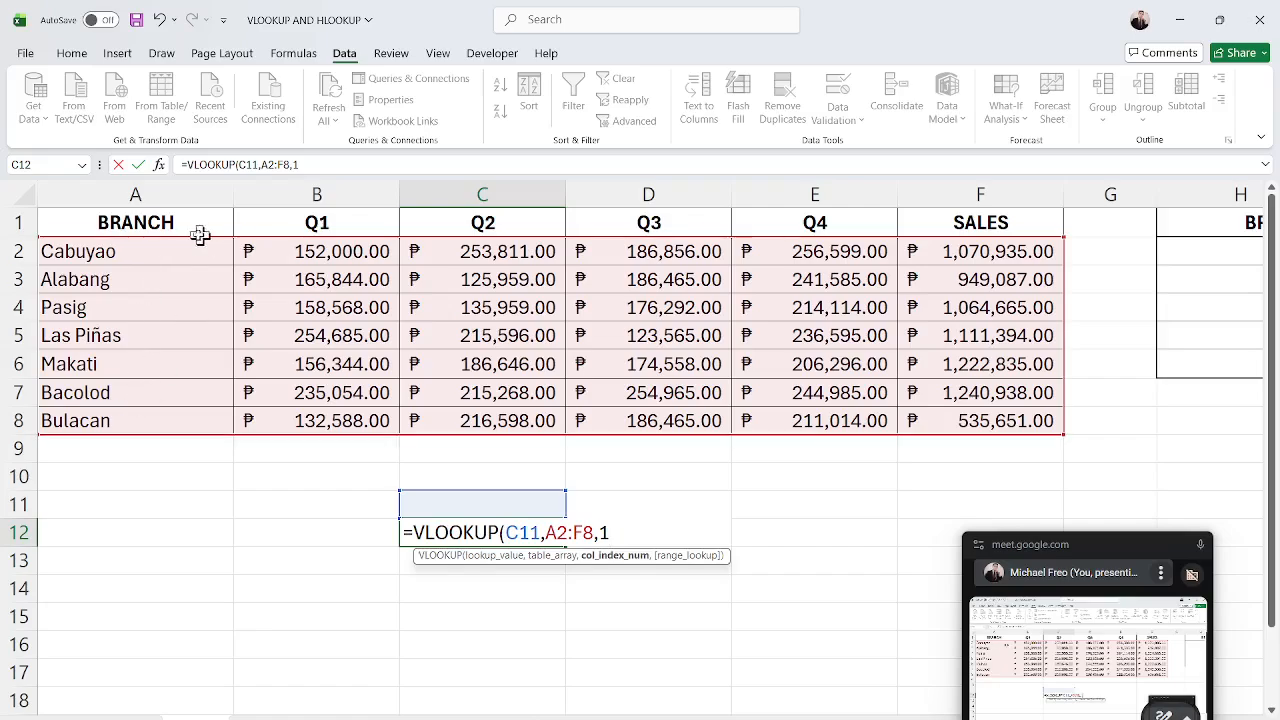
type("1,f")
key("BackSpace")
type("FALSE)")
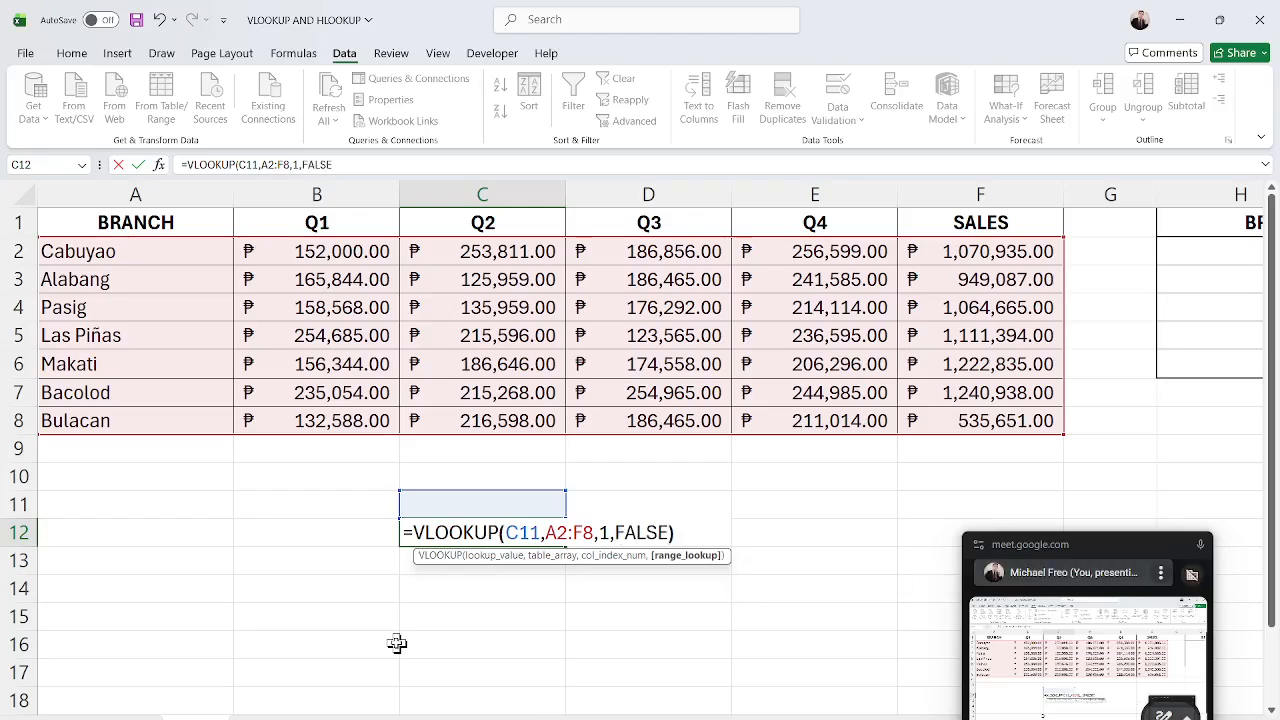
key("Return")
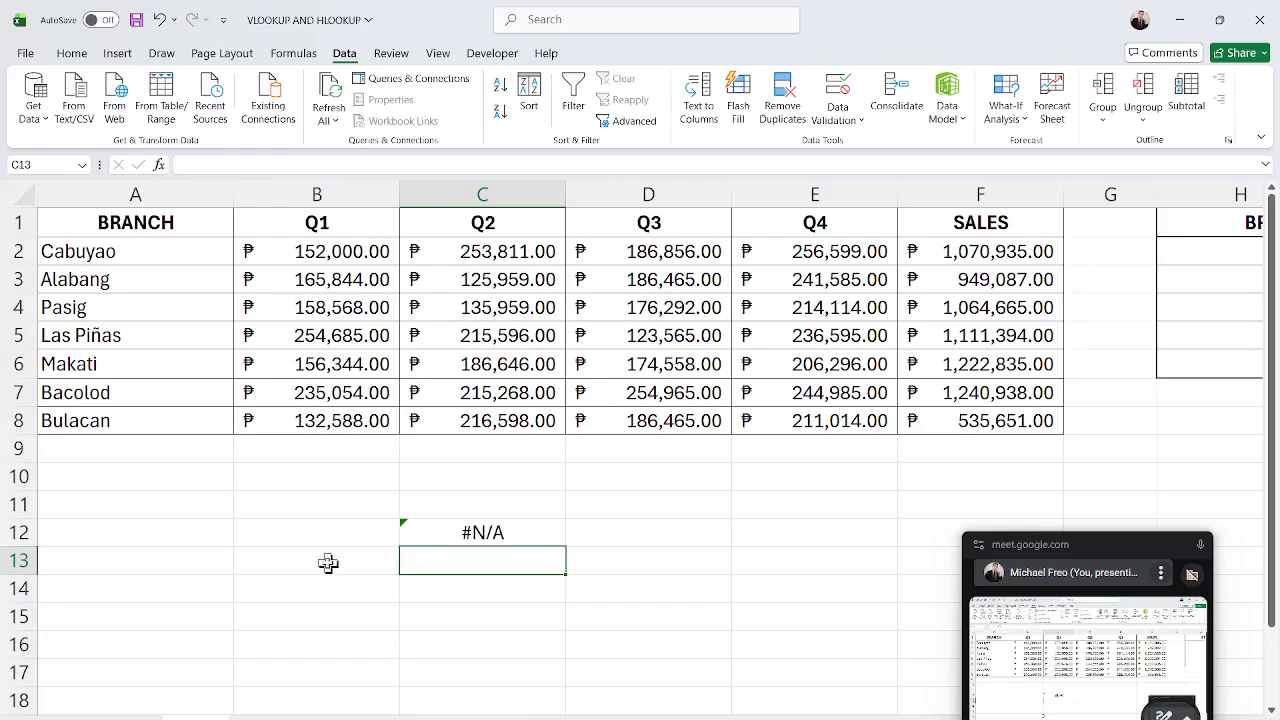
Test the C11 dropdown by choosing 156344, 235054, 158568 and 235054 in turn.
left_click(489, 535)
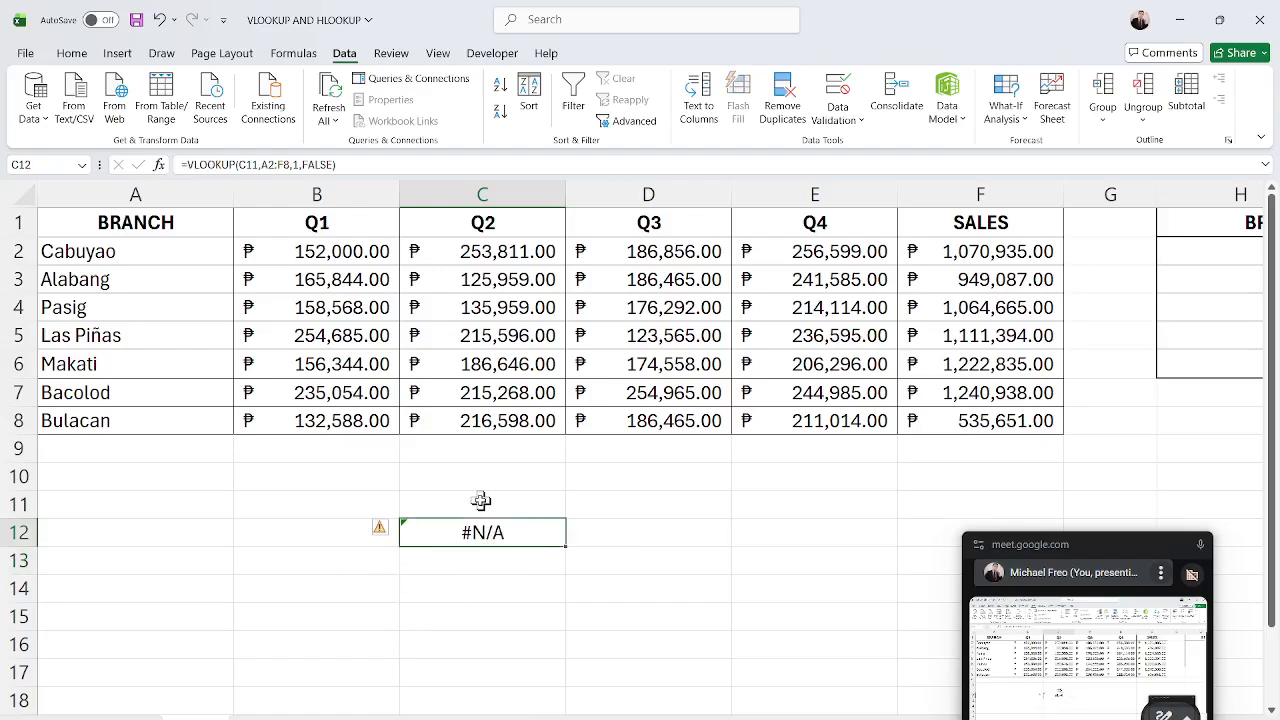
left_click(481, 501)
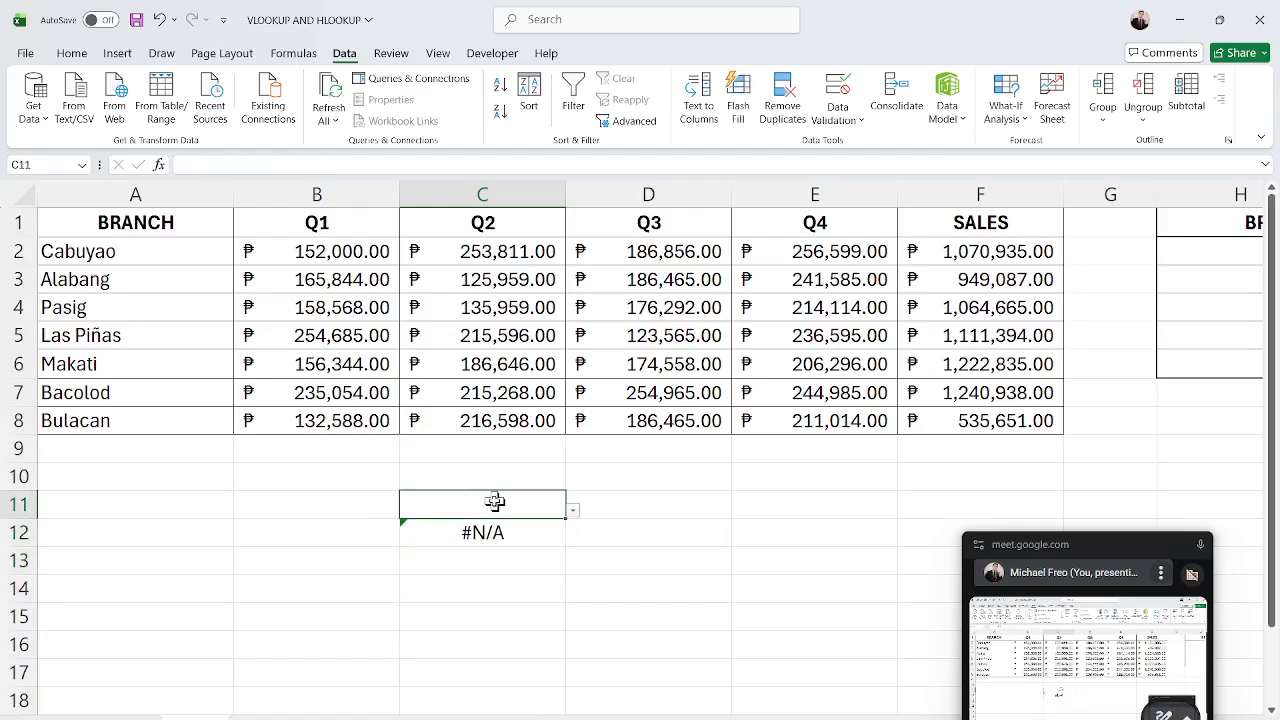
left_click(574, 517)
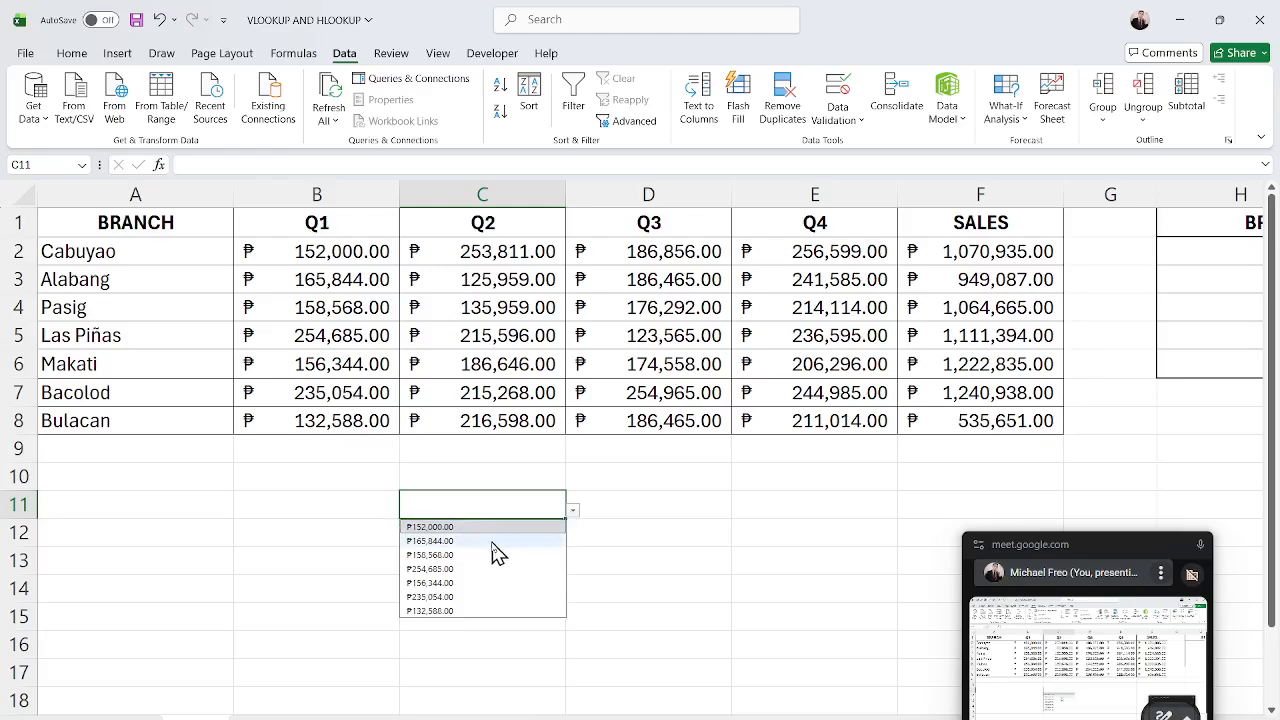
left_click(448, 583)
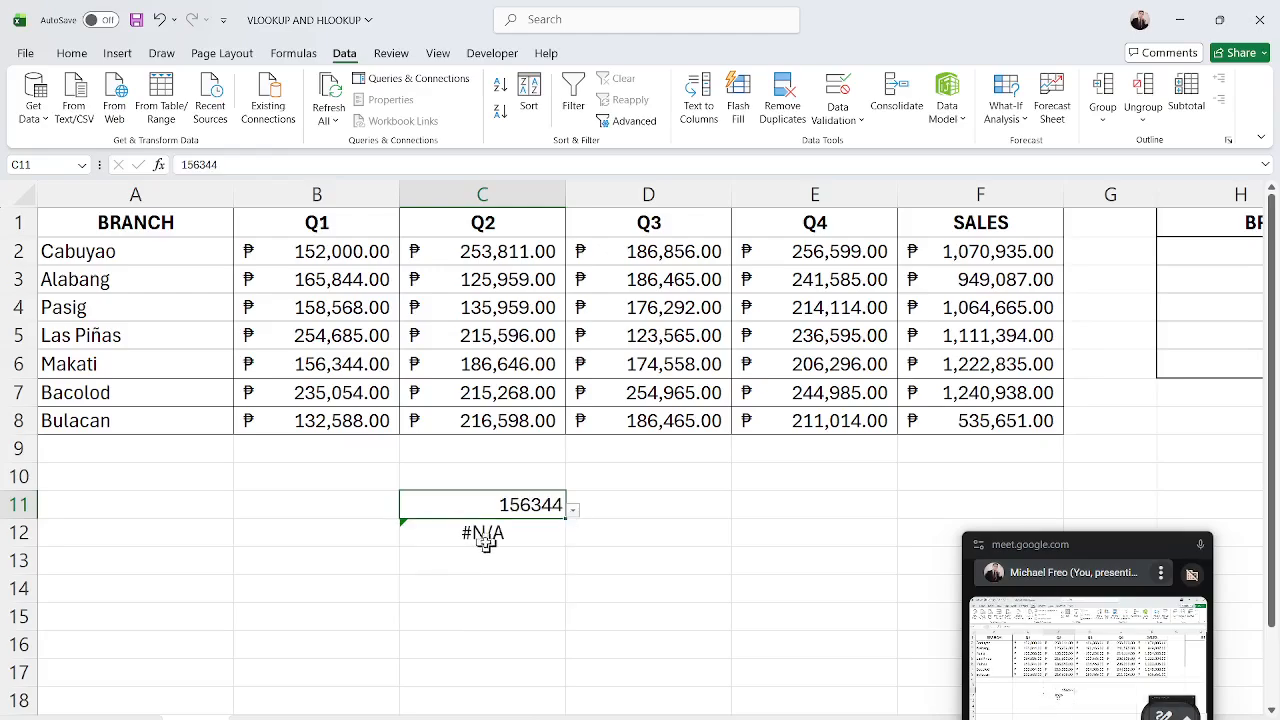
left_click(575, 512)
left_click(550, 596)
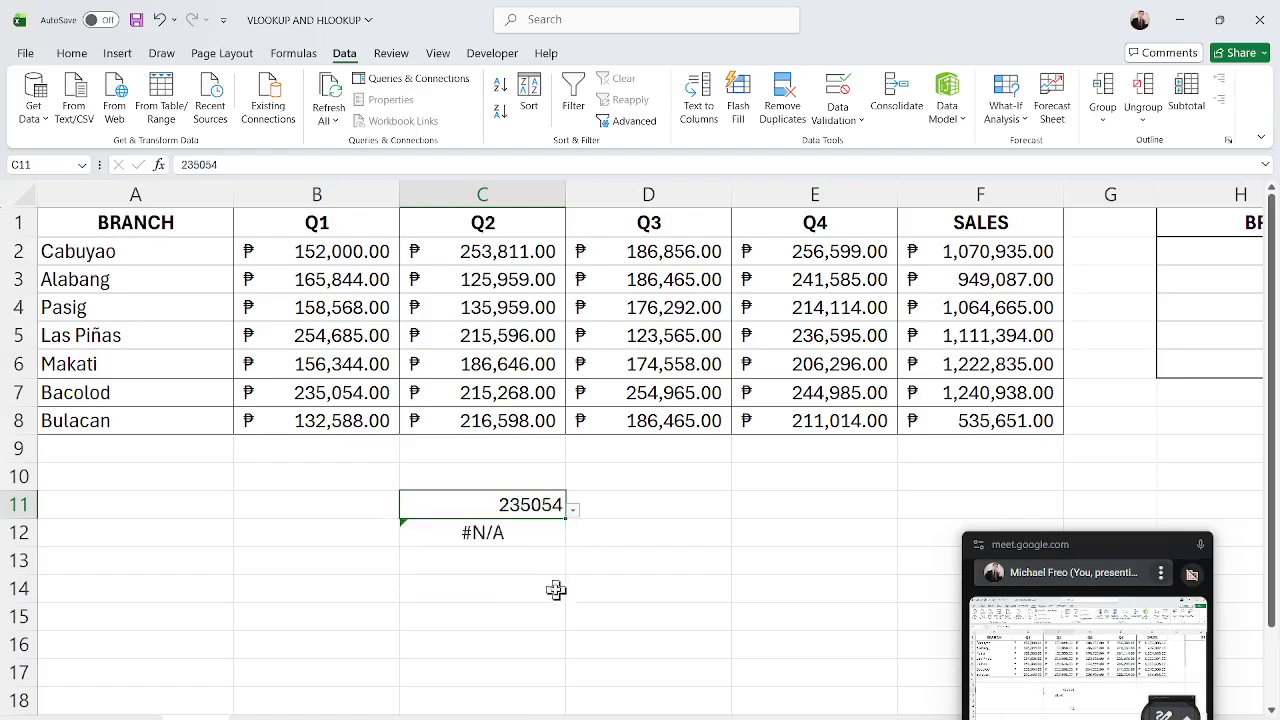
left_click(576, 512)
left_click(510, 555)
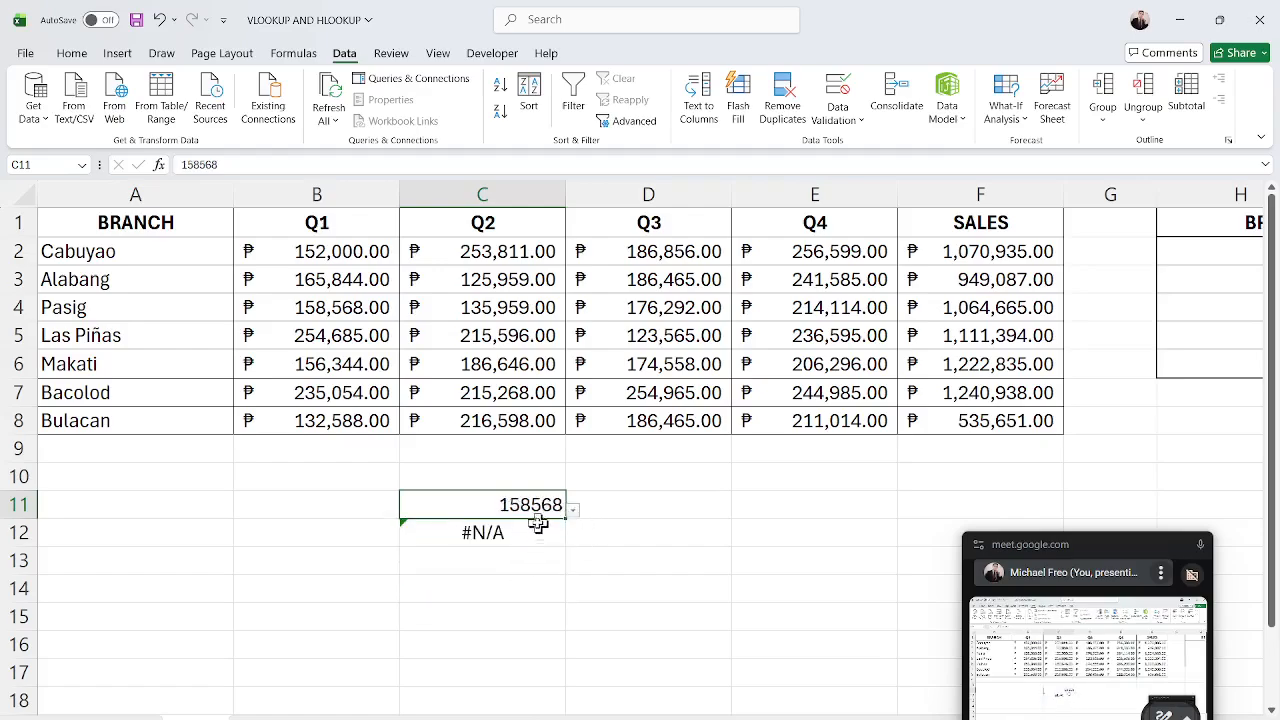
left_click(572, 511)
left_click(520, 596)
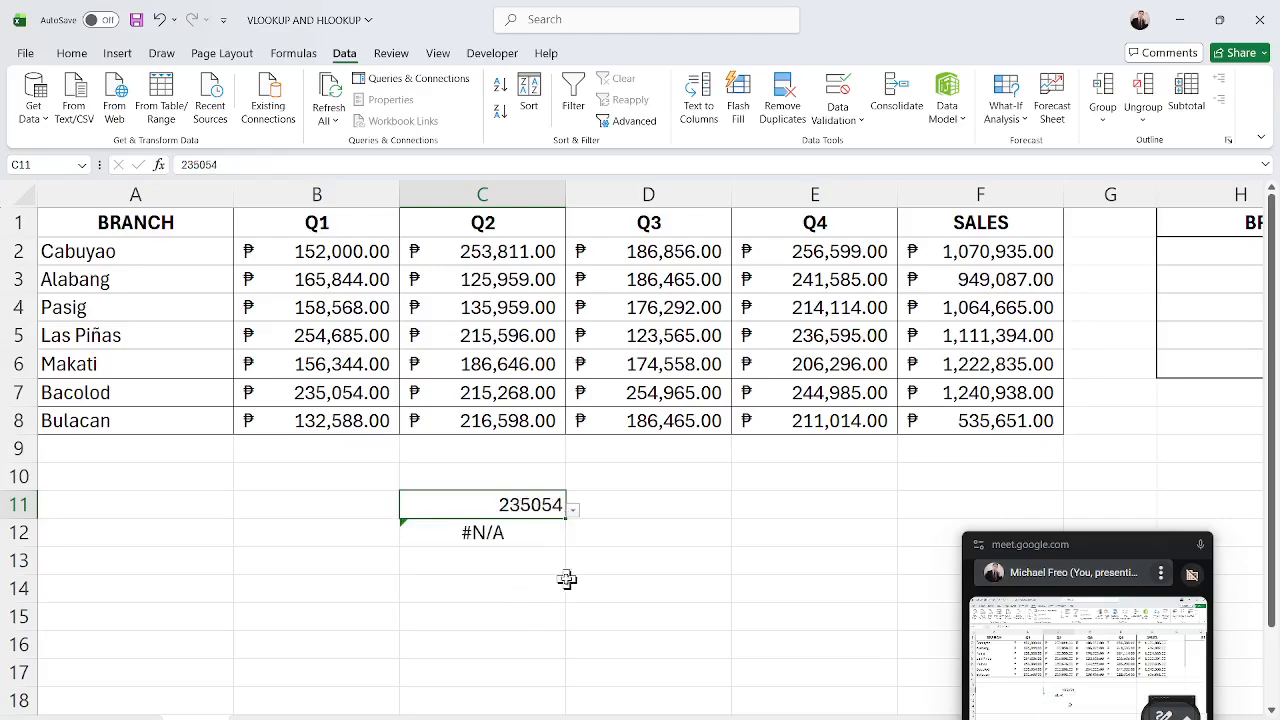
Select the table's columns one after another to review the lookup range against C11 and C12.
left_click_drag(334, 223, 316, 428)
left_click_drag(109, 223, 72, 416)
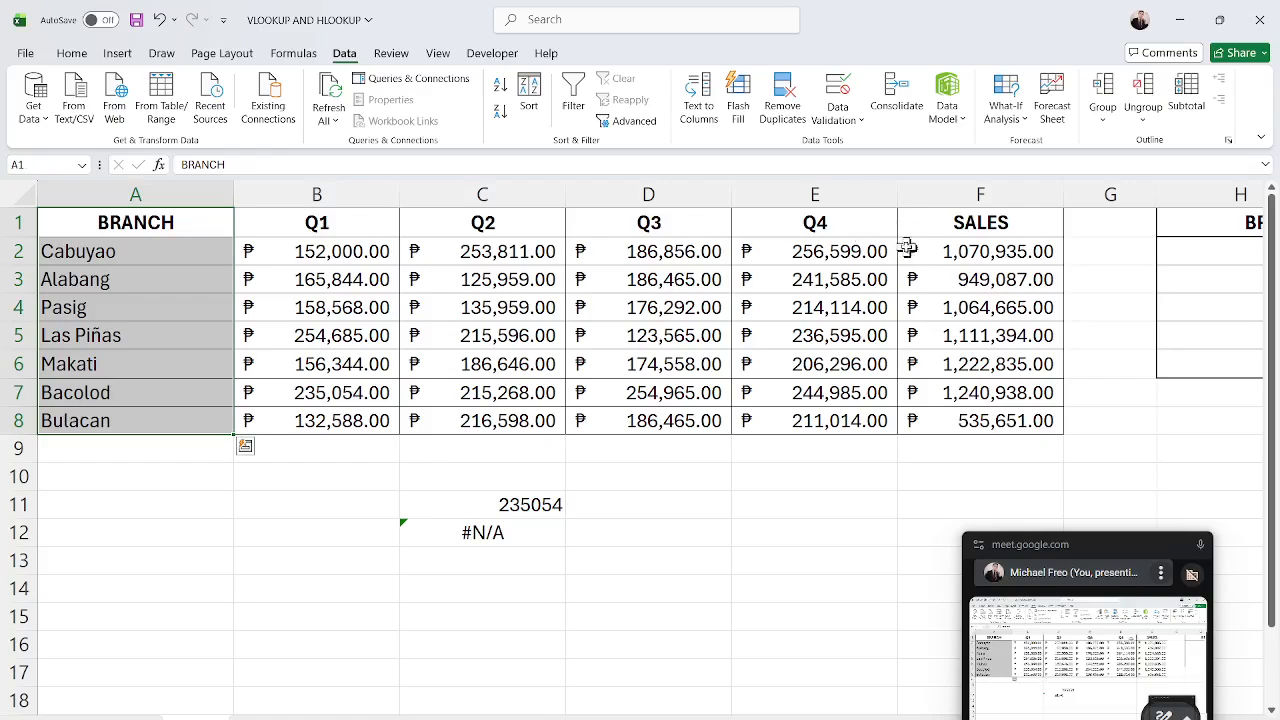
left_click_drag(960, 220, 955, 412)
left_click_drag(500, 225, 498, 428)
left_click(725, 530)
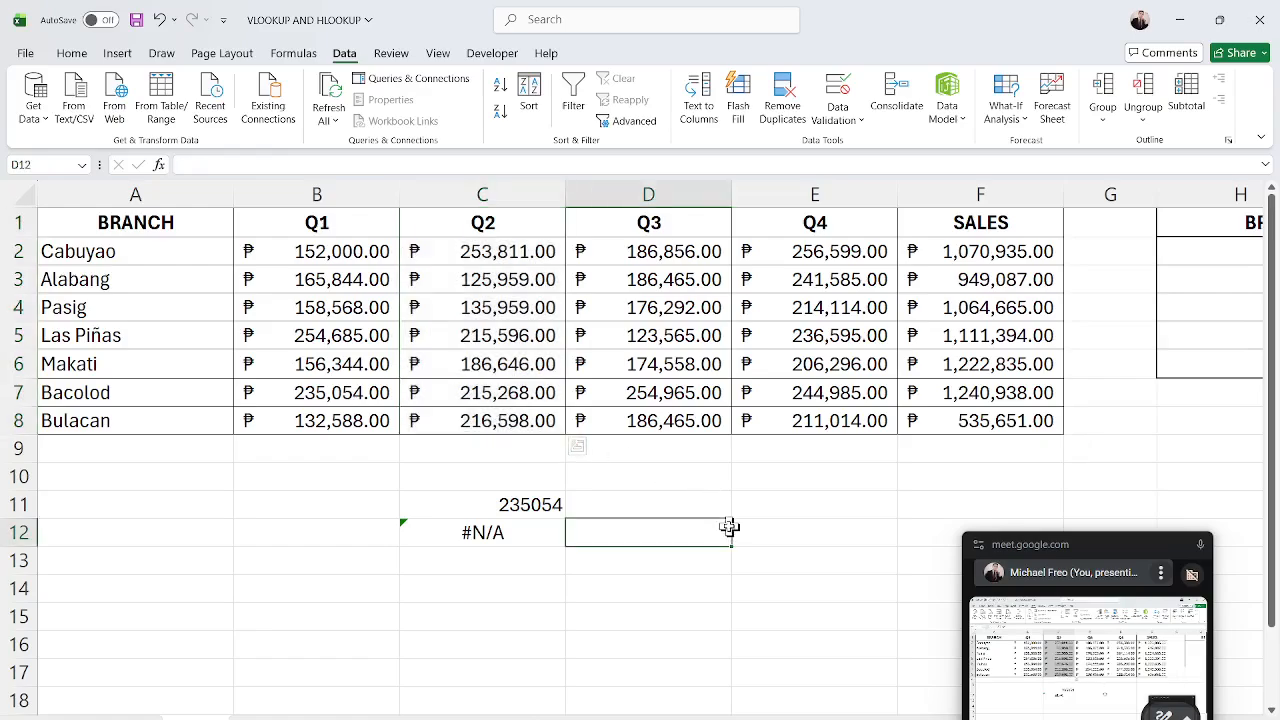
left_click_drag(285, 225, 300, 420)
left_click_drag(491, 223, 1040, 425)
left_click_drag(534, 214, 1008, 428)
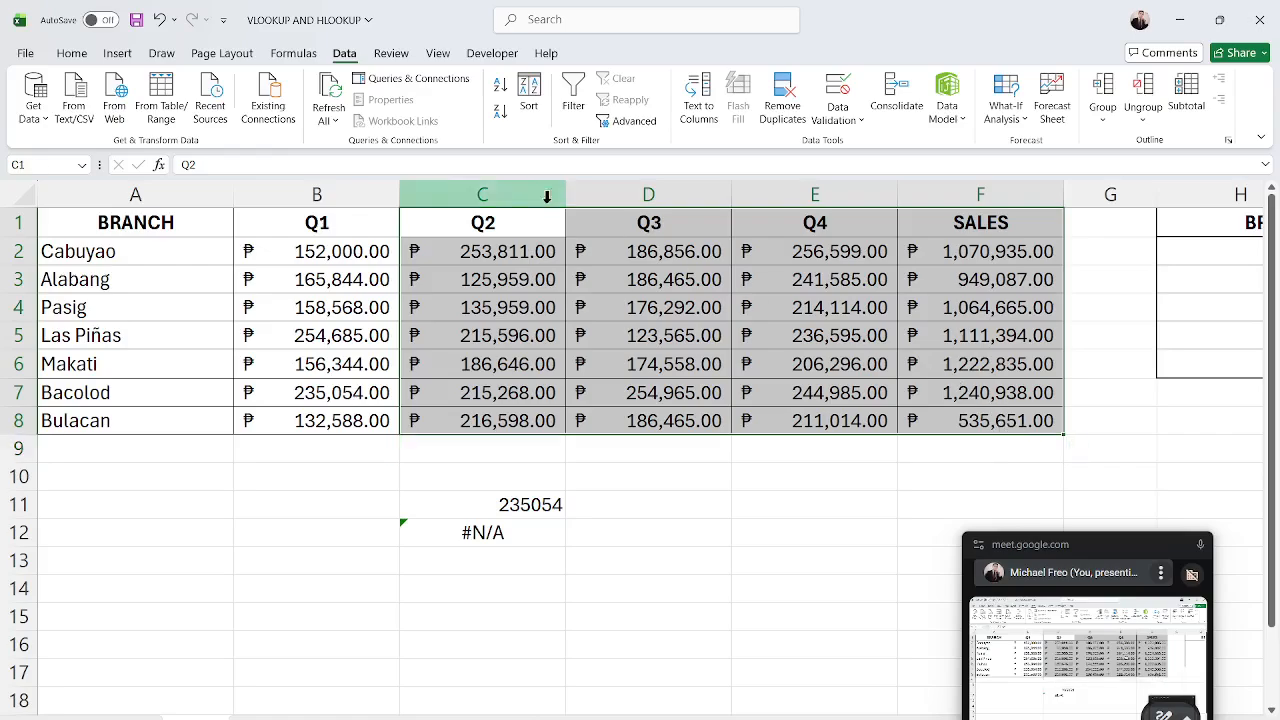
left_click_drag(358, 216, 357, 415)
left_click_drag(135, 228, 88, 421)
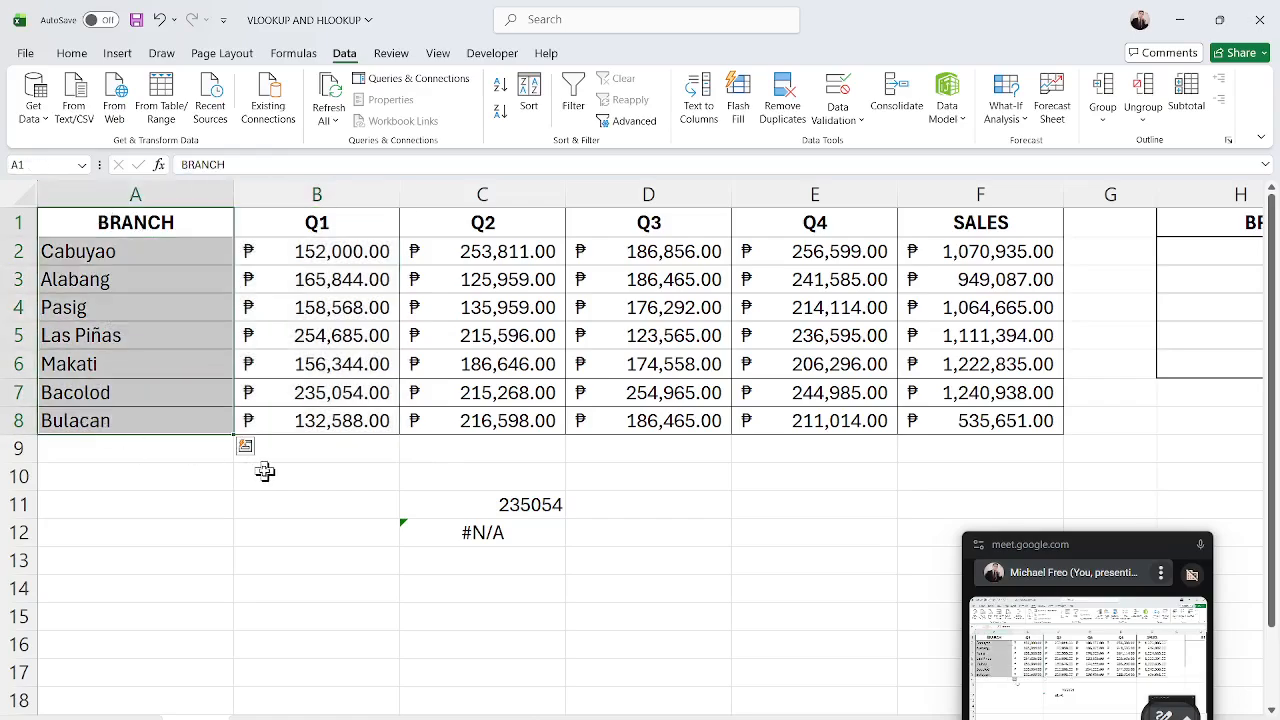
left_click(312, 487)
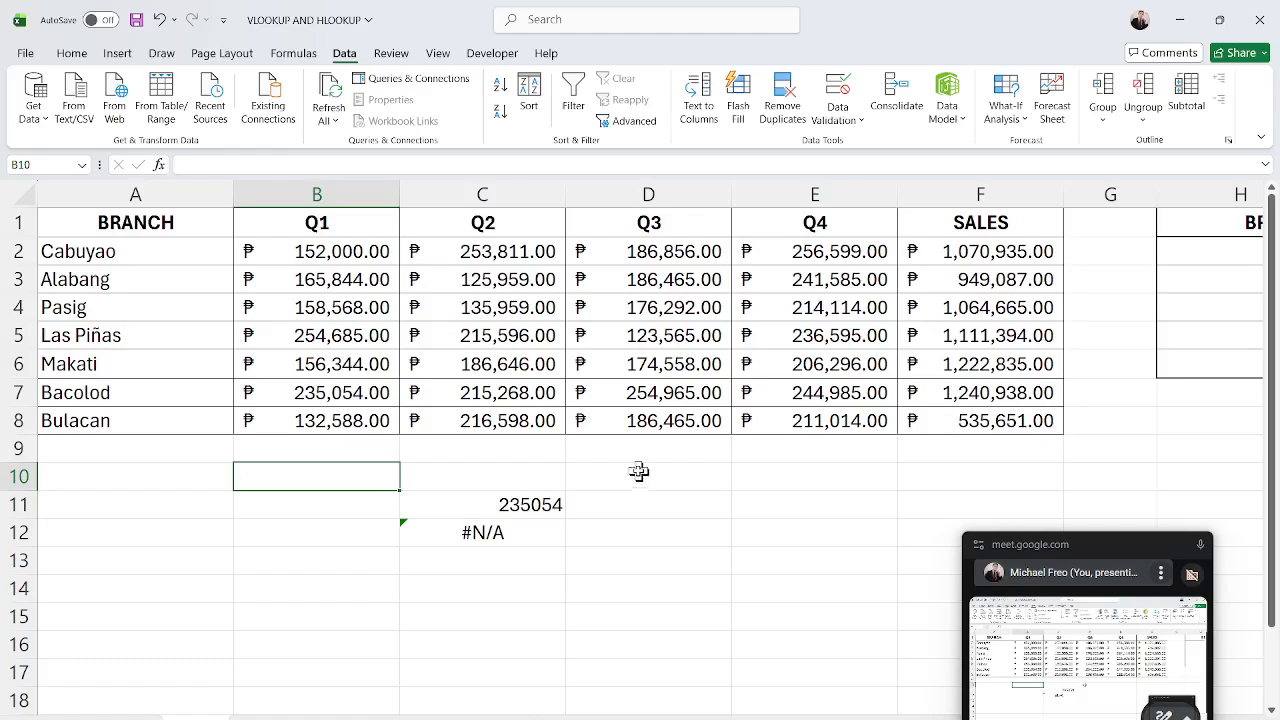
left_click(685, 476)
left_click_drag(172, 218, 330, 420)
left_click(524, 200)
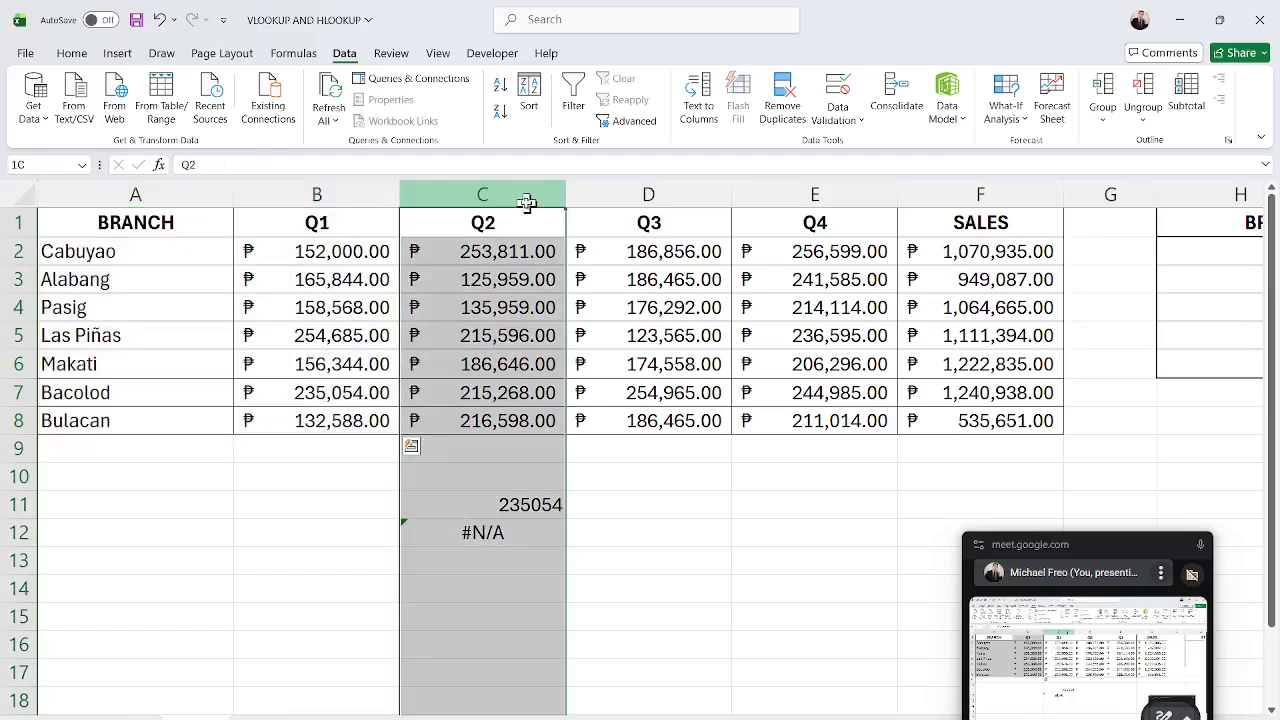
left_click(700, 497)
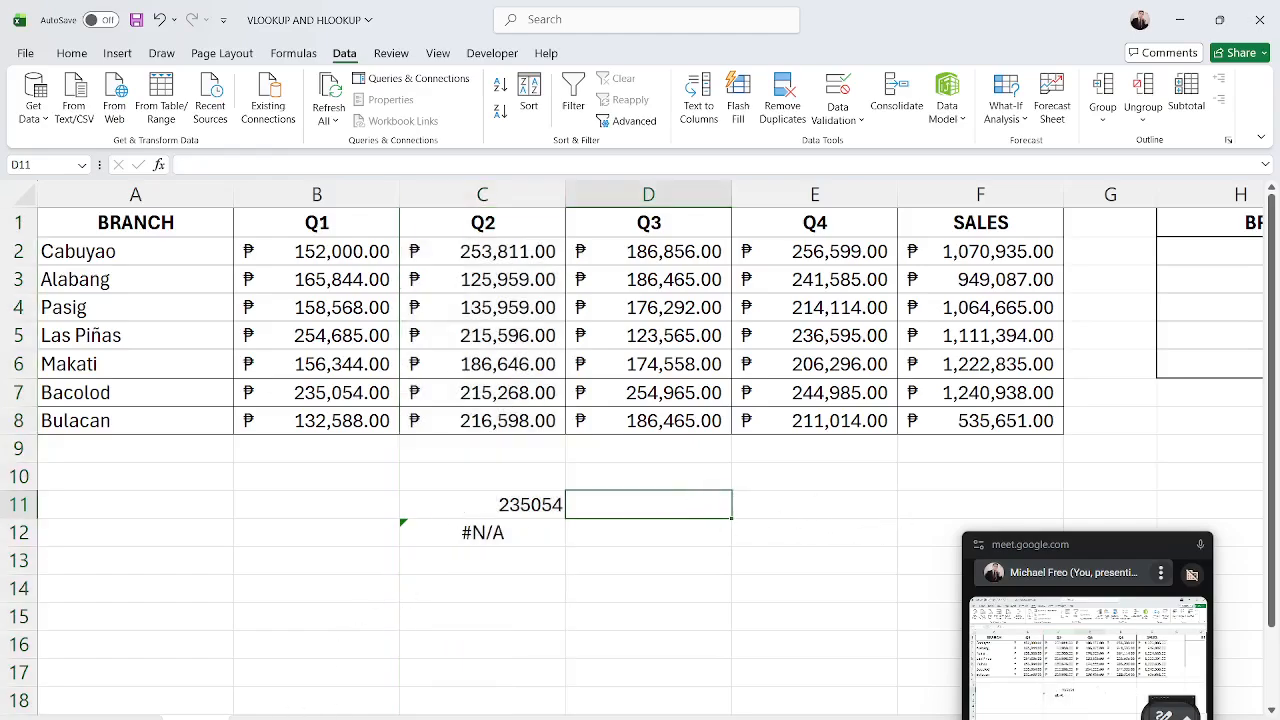
Switch to the worksheet holding the horizontal branch table with the BRANCH lookup block.
left_click(272, 717)
left_click(494, 542)
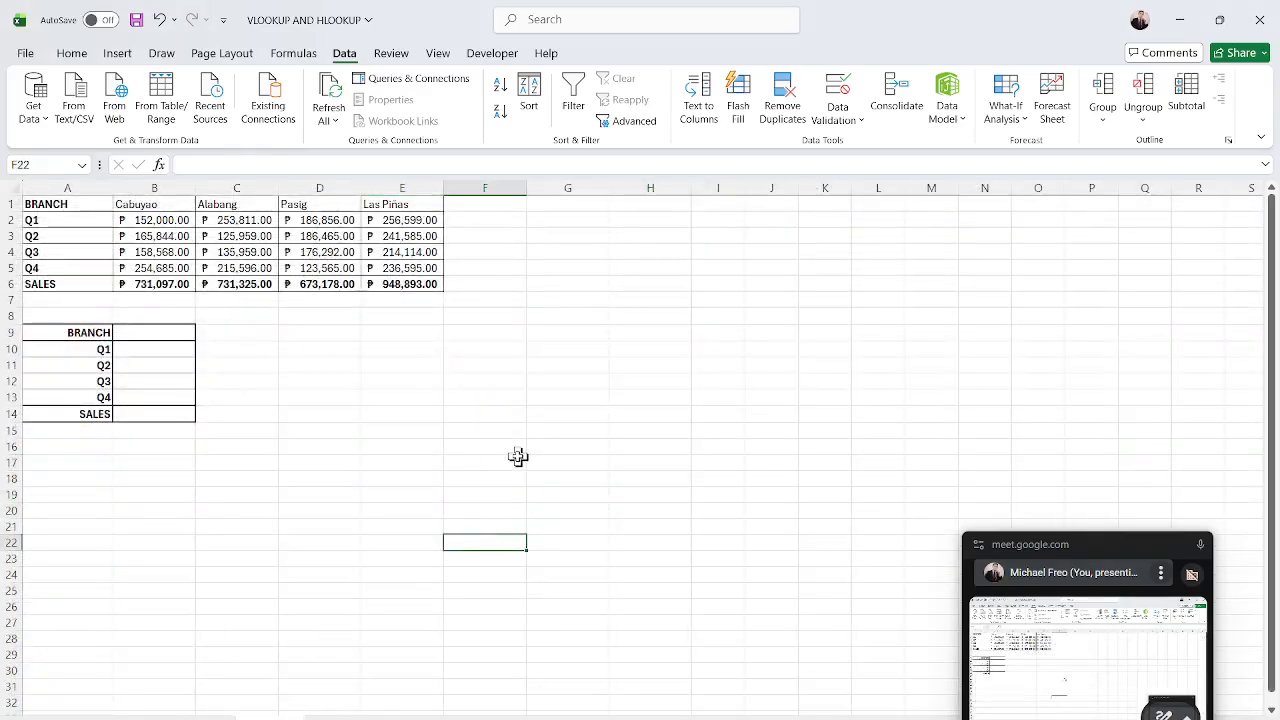
Review the horizontal branch table's columns and rows and the empty BRANCH, Q1–Q4, SALES block below it.
scroll(523, 454, "up", 5, "ctrl")
scroll(523, 454, "up", 2)
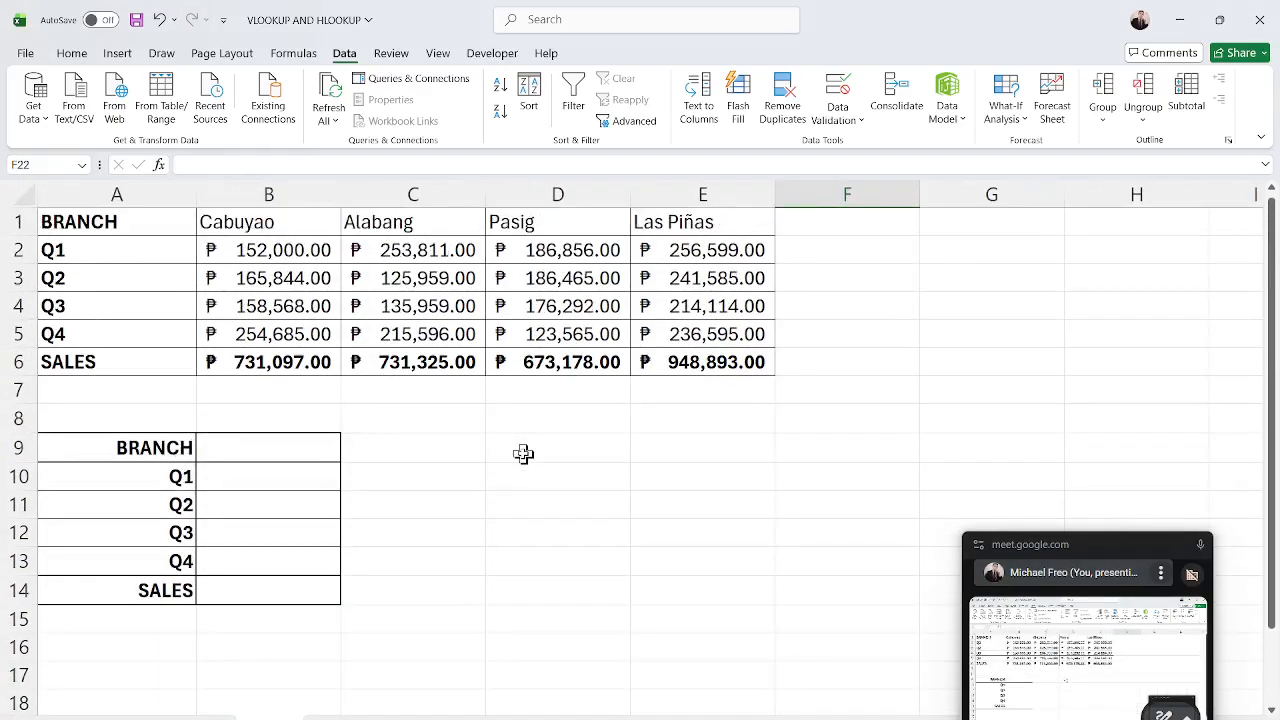
scroll(523, 454, "up", 2, "ctrl")
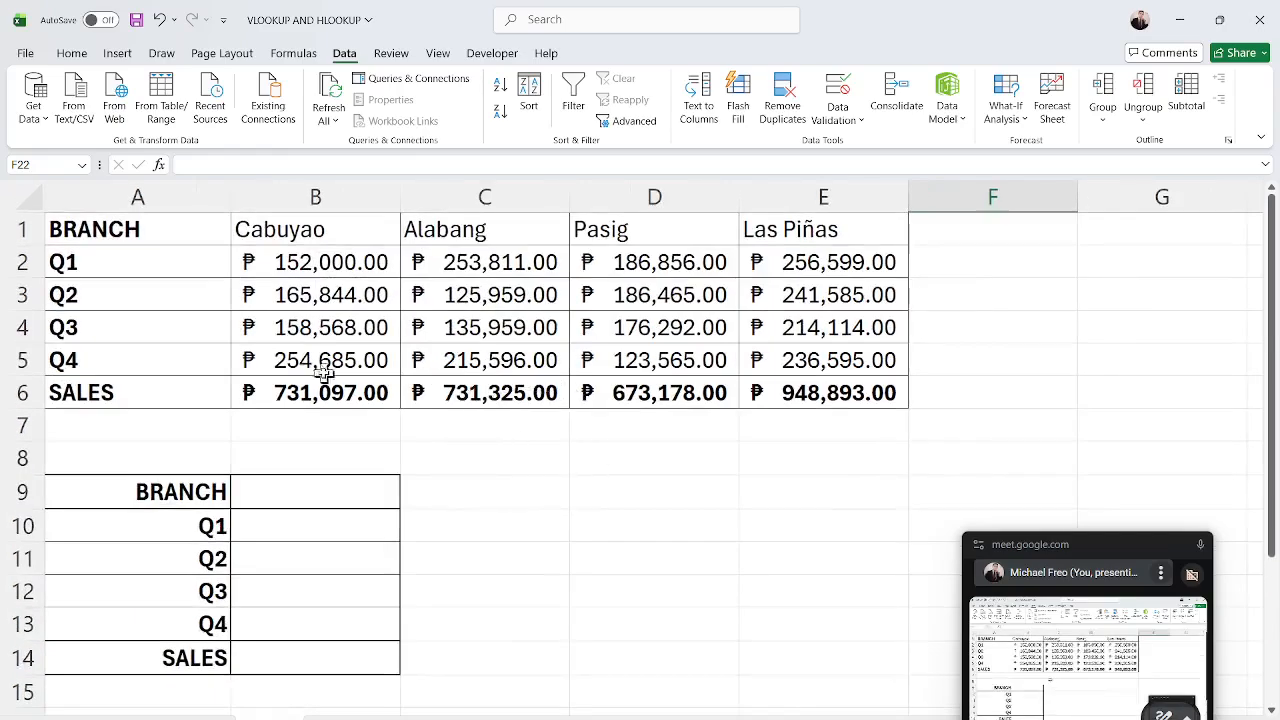
left_click(99, 274)
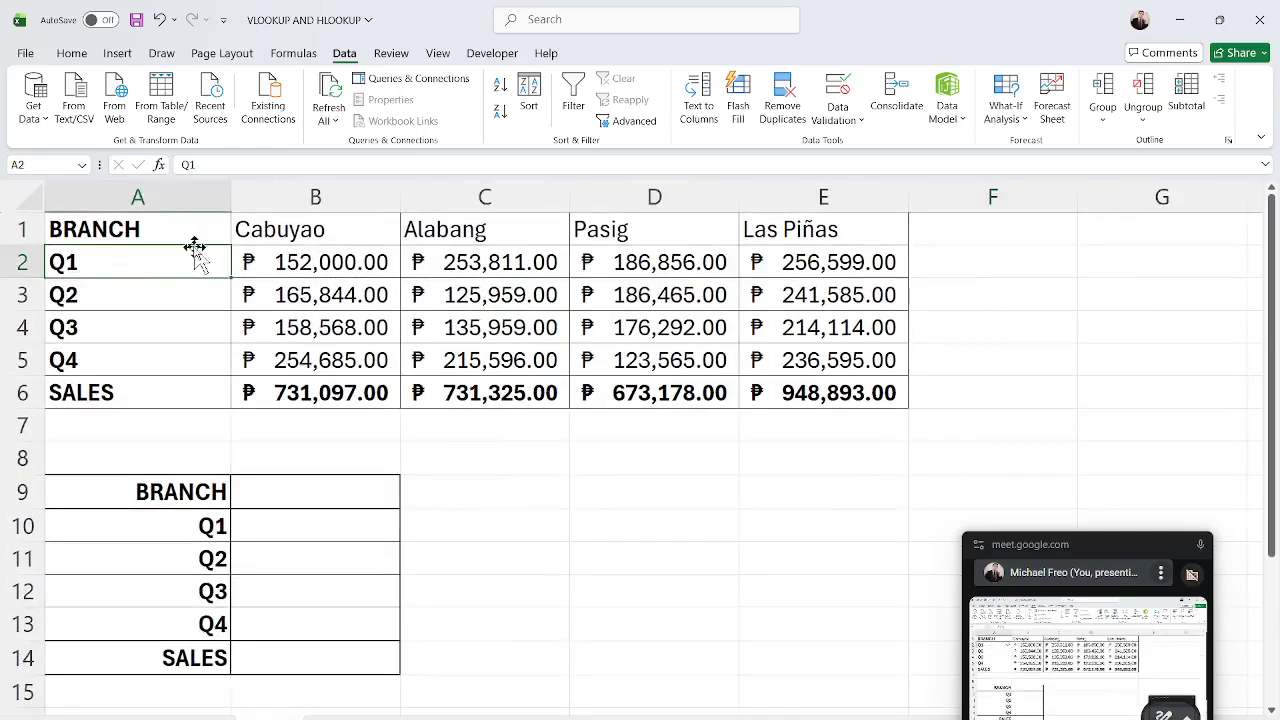
left_click(173, 185)
left_click(314, 195)
left_click(500, 195)
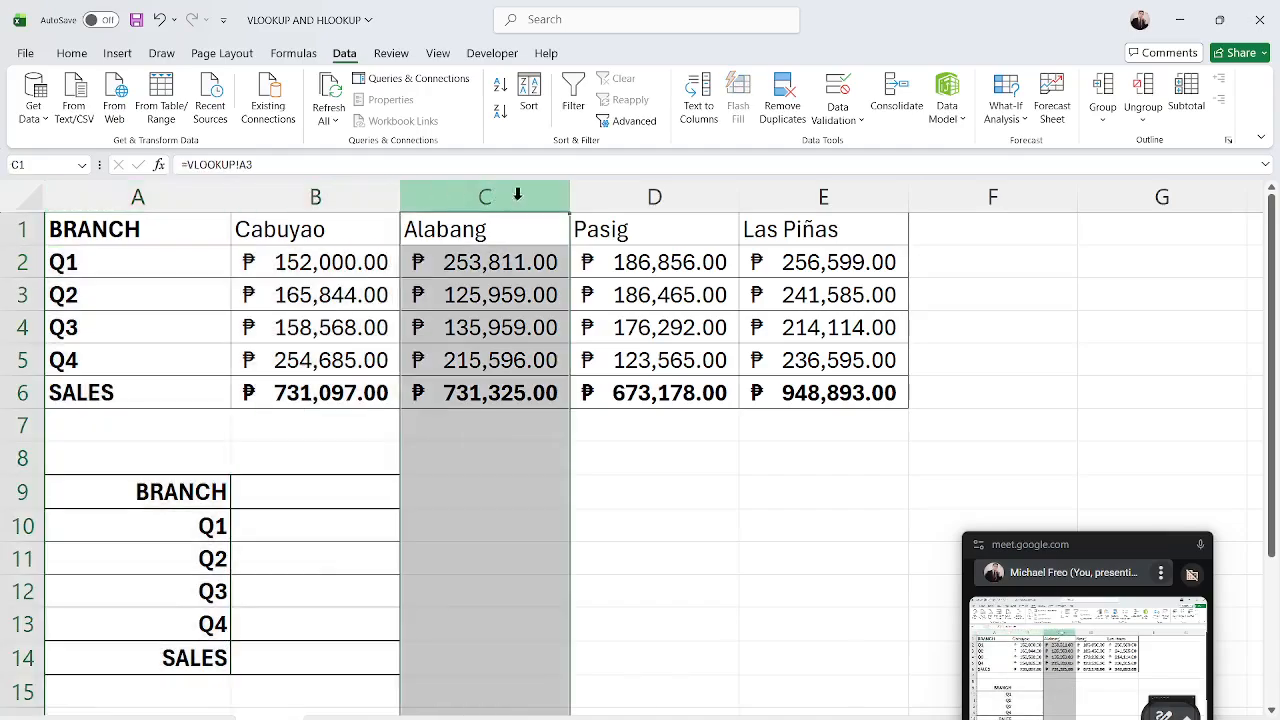
left_click(24, 229)
left_click(24, 262)
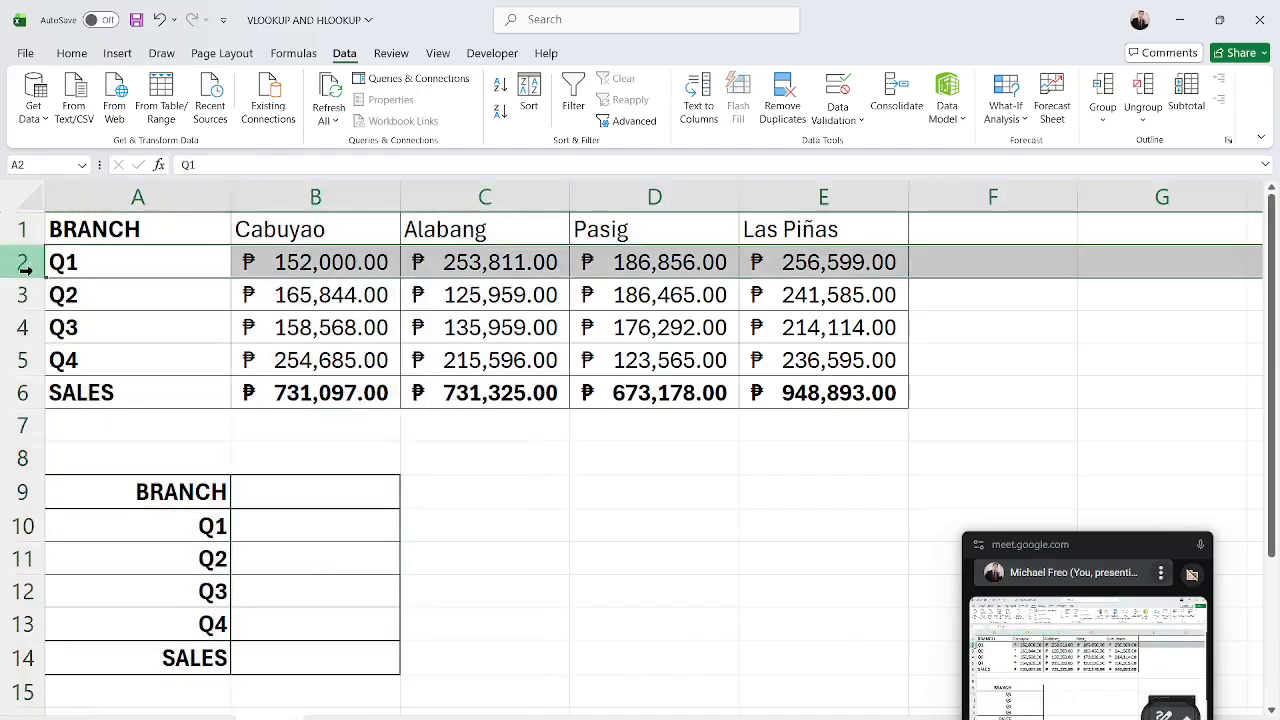
left_click(24, 295)
left_click(24, 328)
left_click(24, 360)
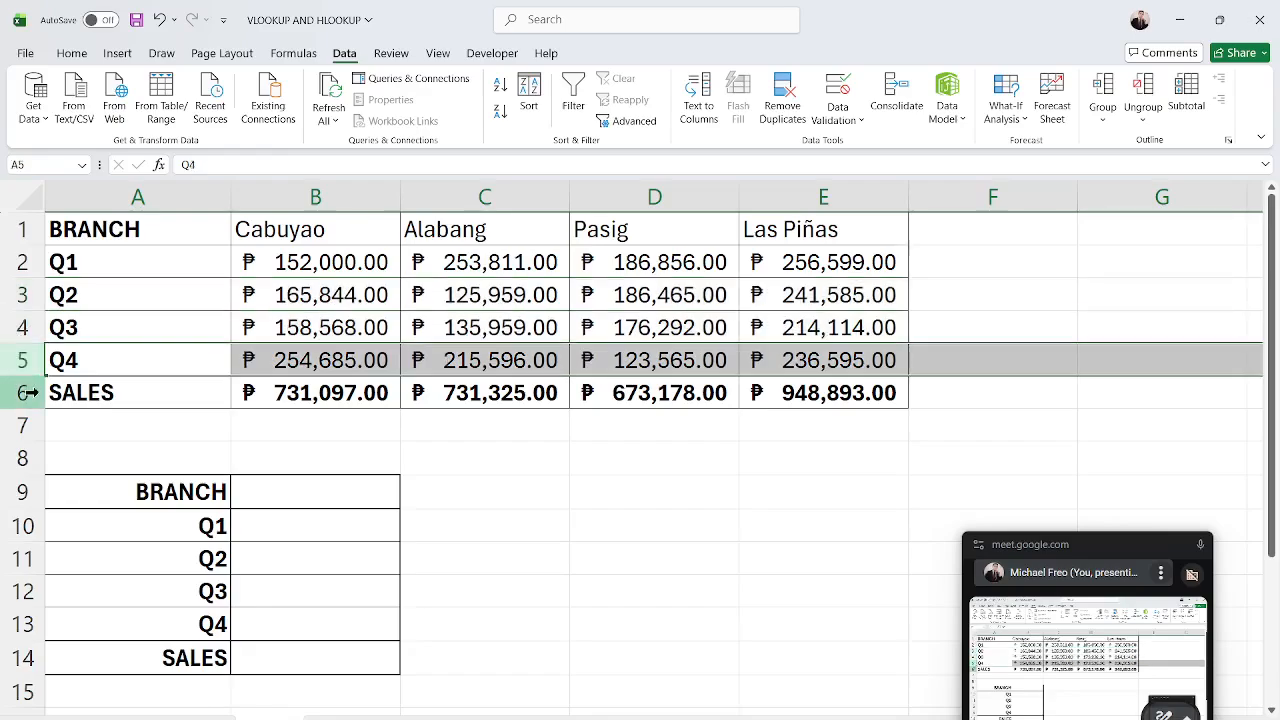
left_click(24, 393)
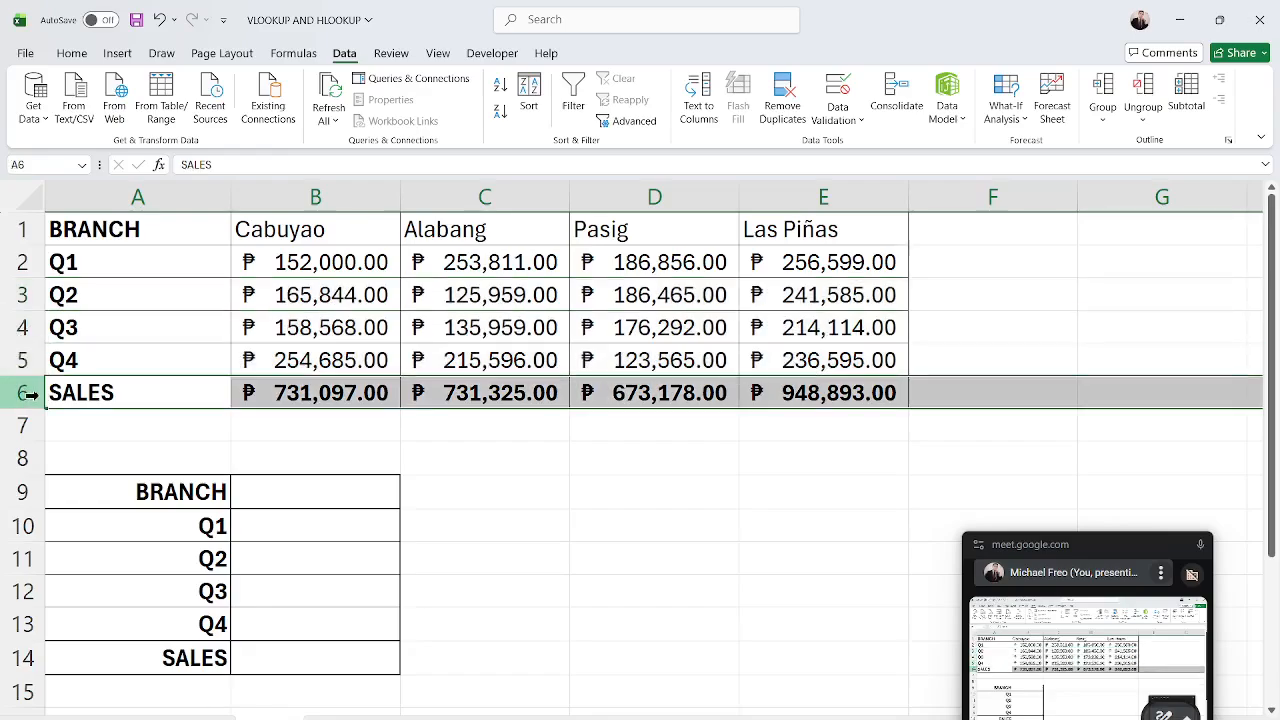
left_click(688, 570)
left_click(713, 519)
left_click(289, 492)
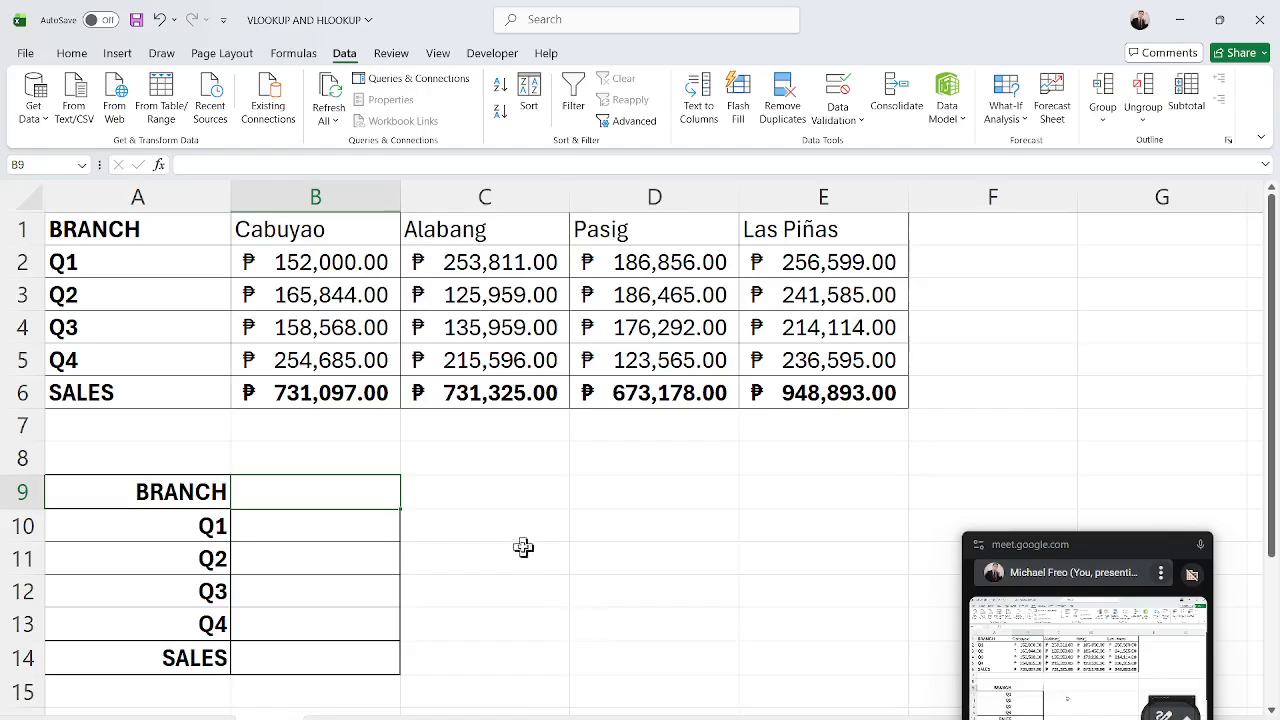
left_click_drag(5, 228, 4, 384)
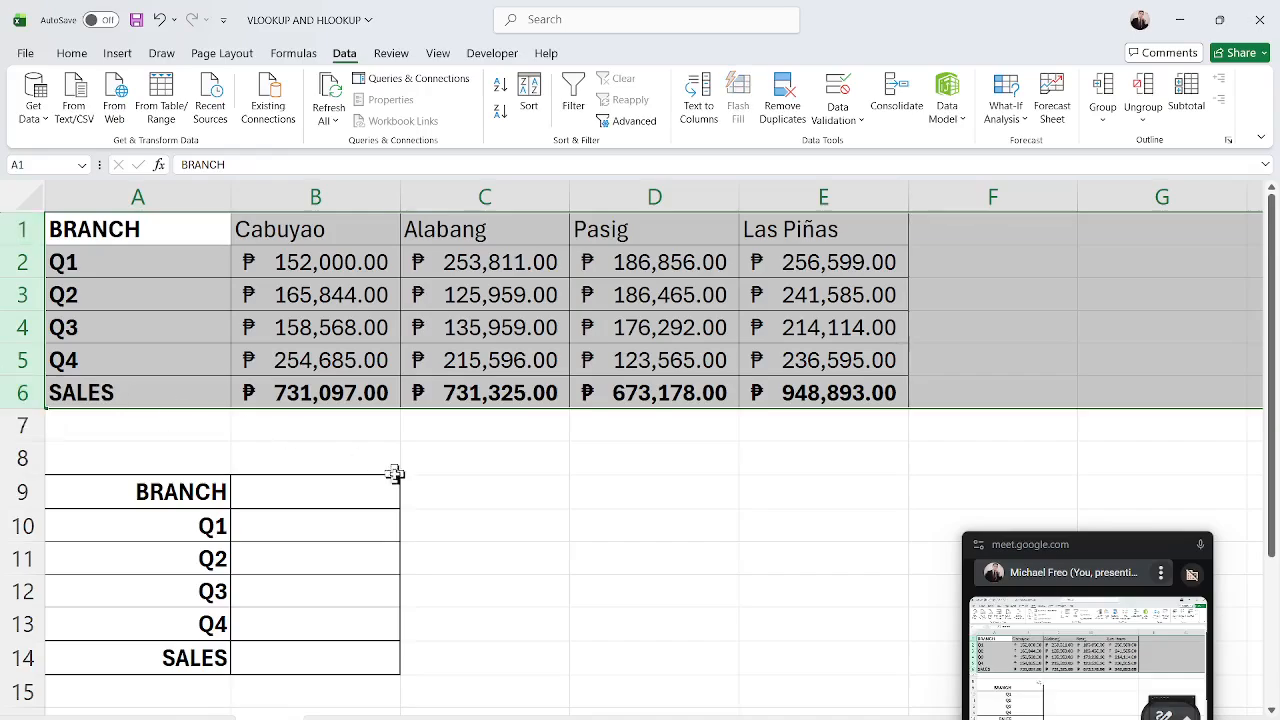
Add a list dropdown to B9 using Branches!$A$2:$A$8 as its source.
left_click(505, 505)
left_click(355, 498)
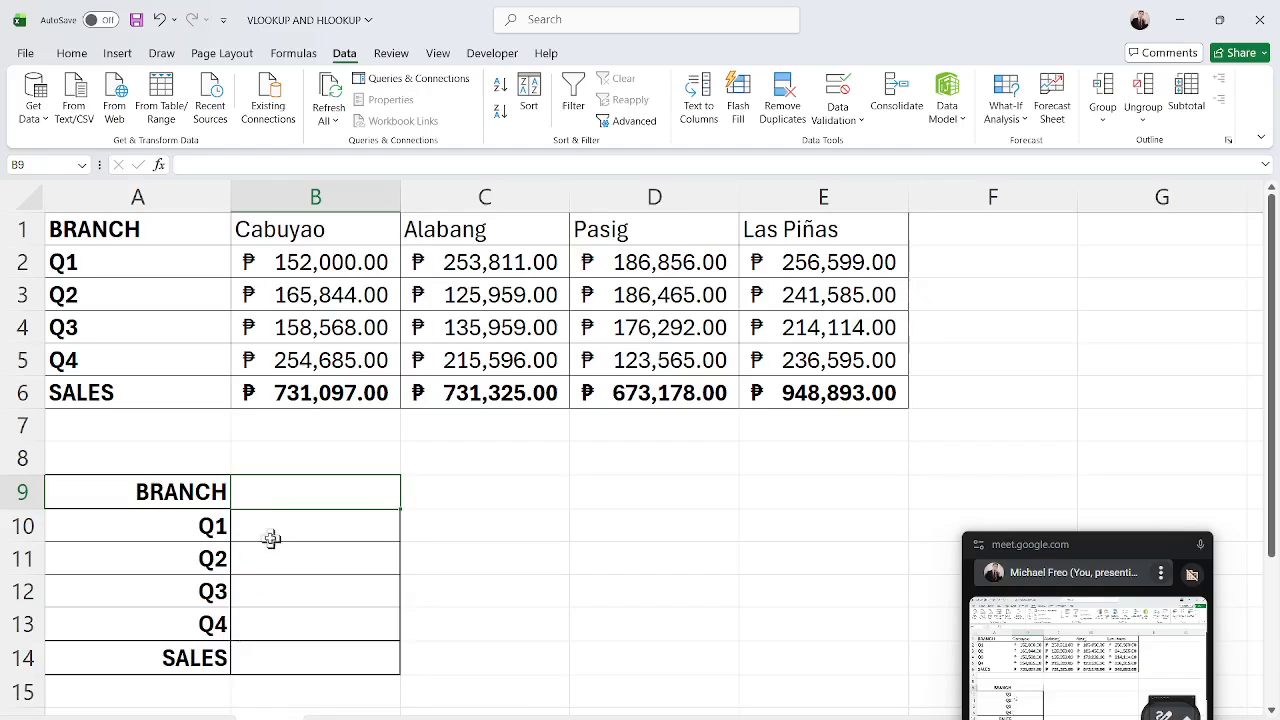
left_click(840, 95)
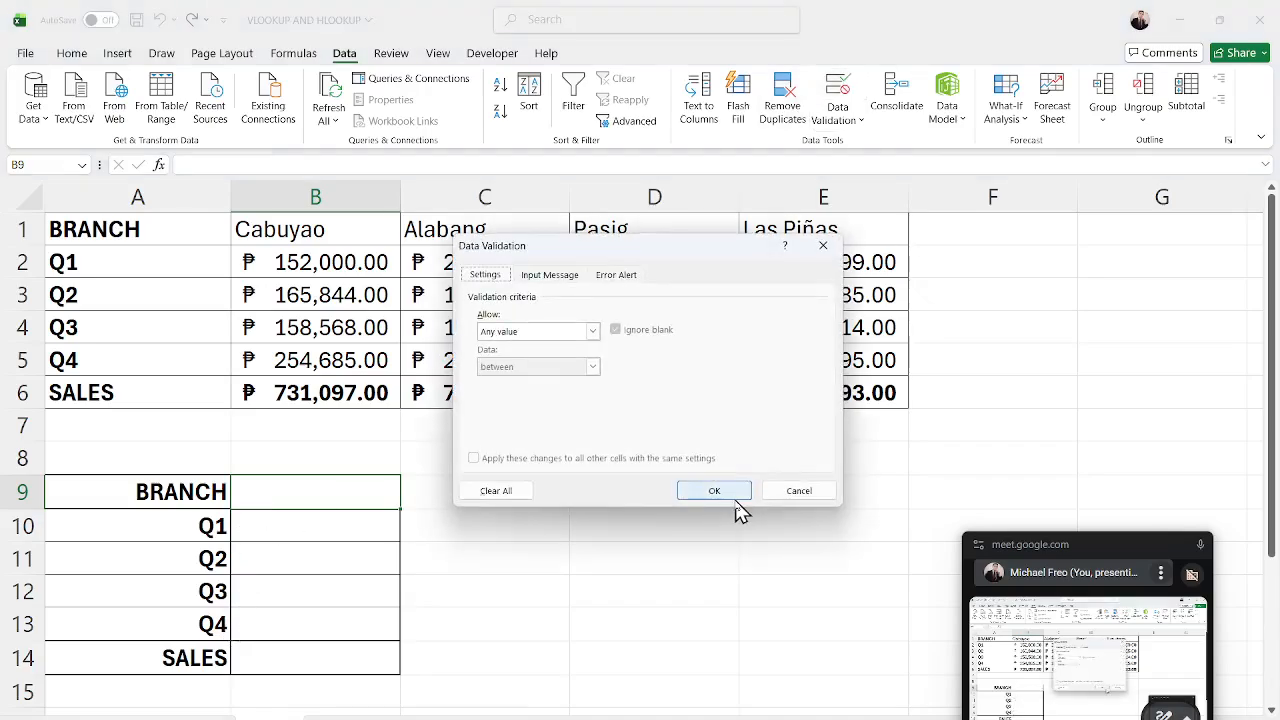
left_click(535, 331)
left_click(518, 384)
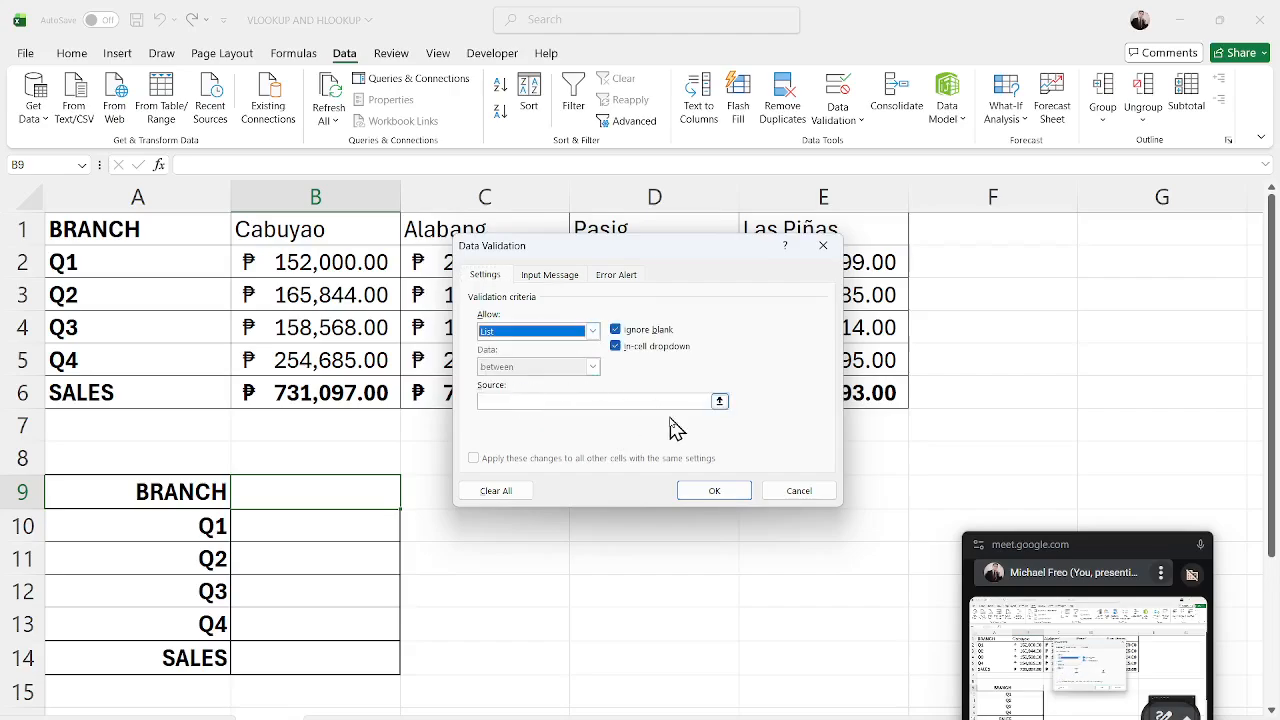
left_click(722, 408)
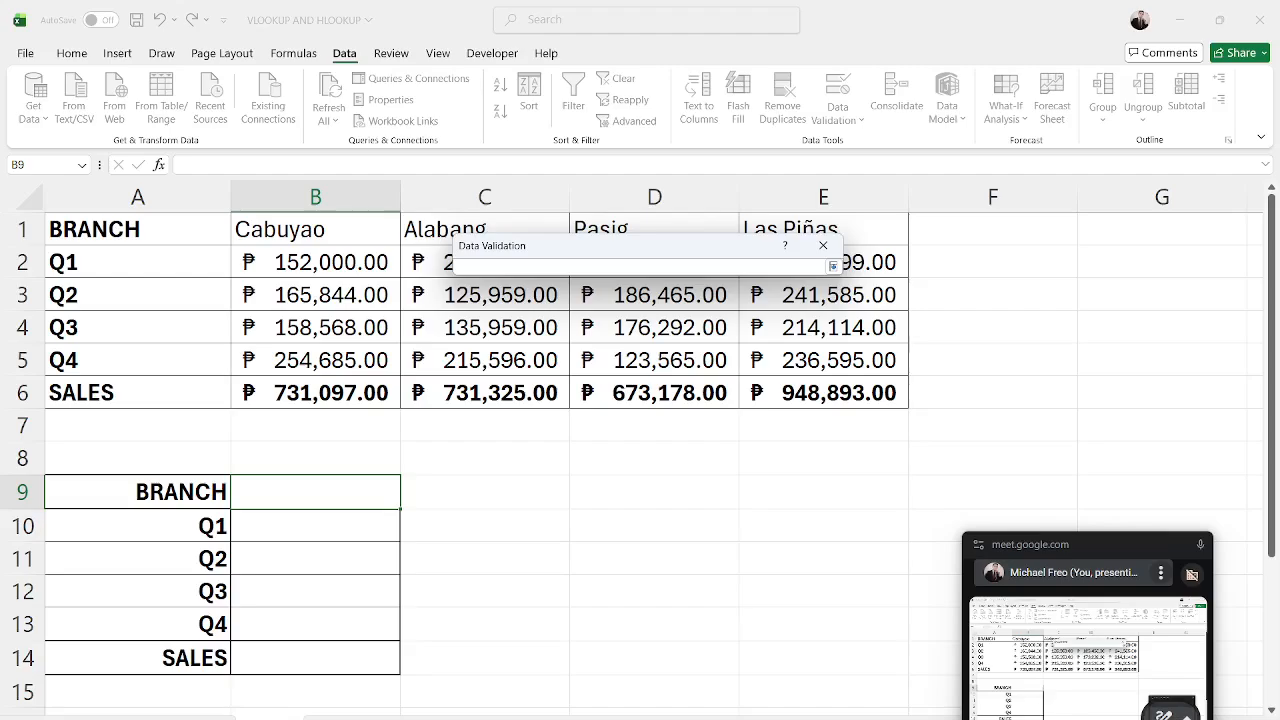
left_click(125, 717)
left_click_drag(52, 277, 50, 315)
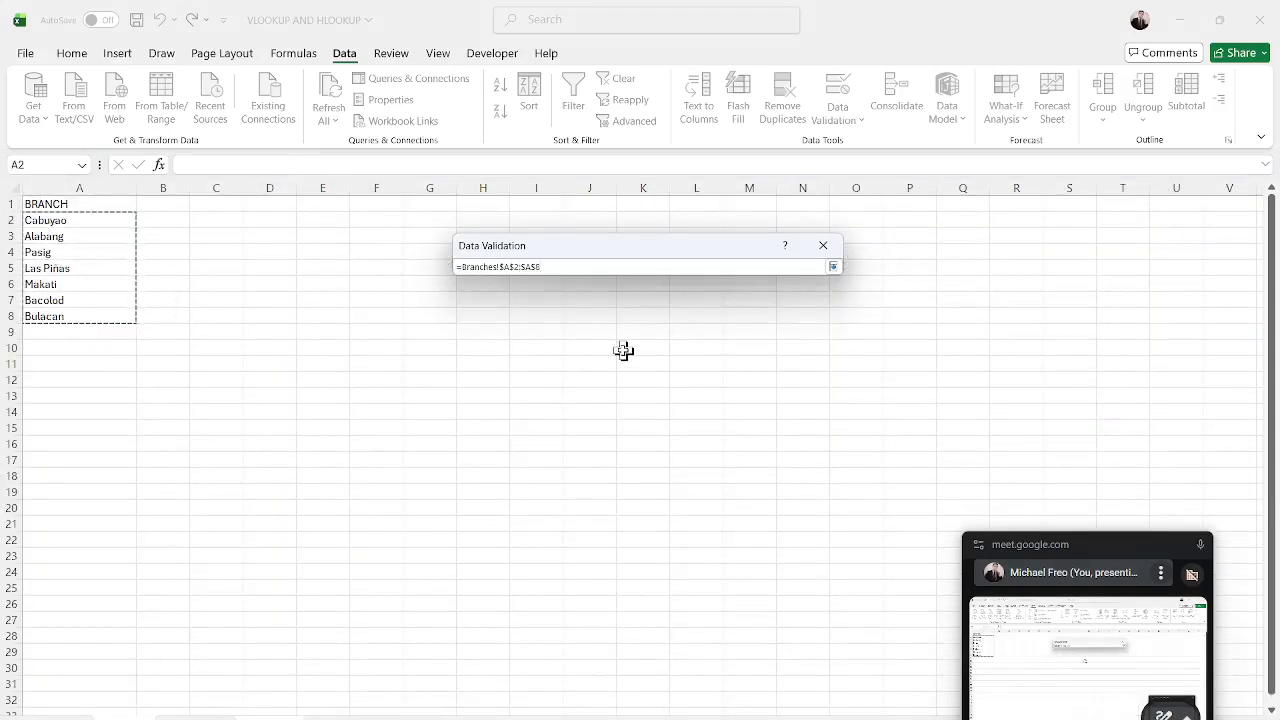
key("Return")
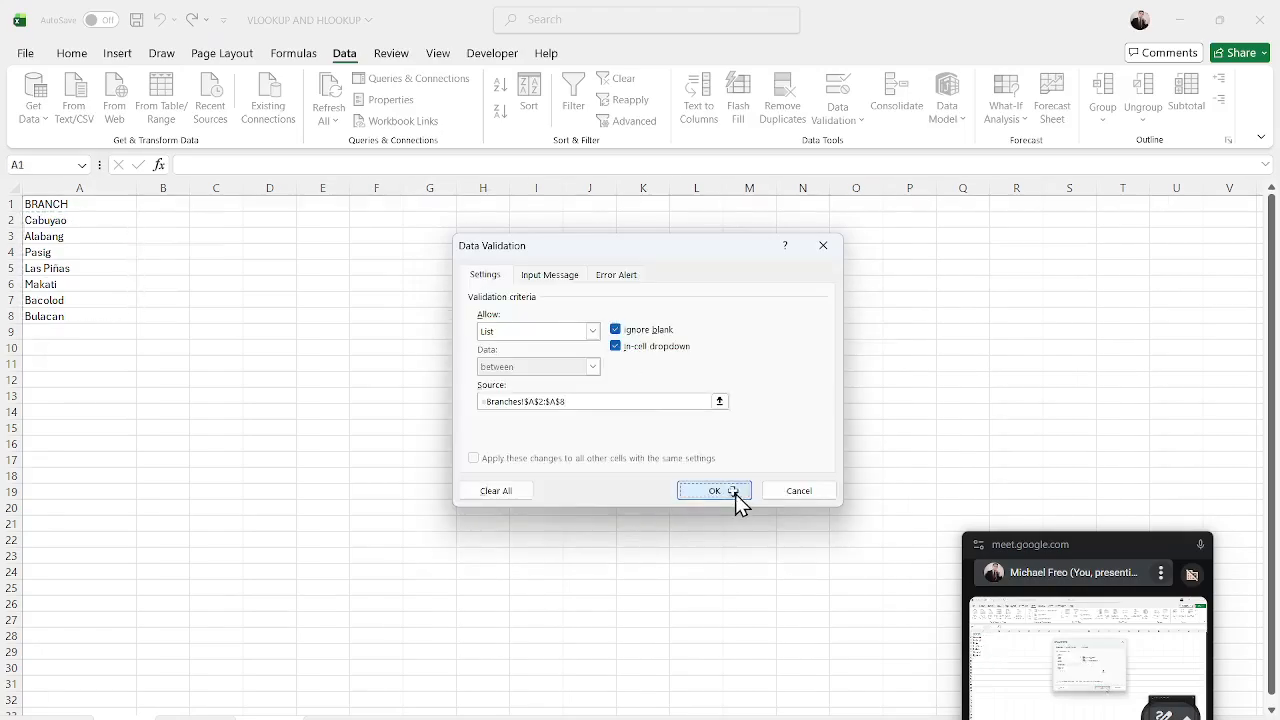
left_click(735, 491)
Test the B9 dropdown by choosing Las Piñas, Bulacan and Pasig in turn.
left_click(408, 503)
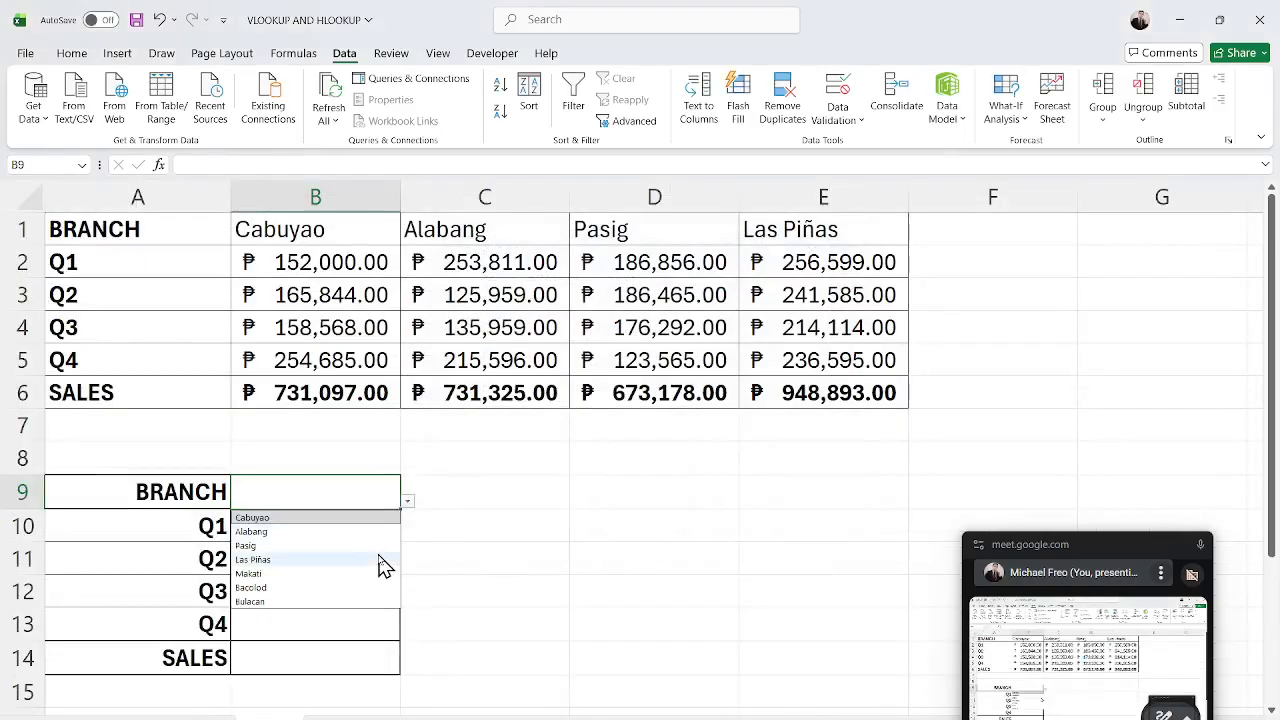
left_click(380, 560)
left_click(408, 502)
left_click(368, 601)
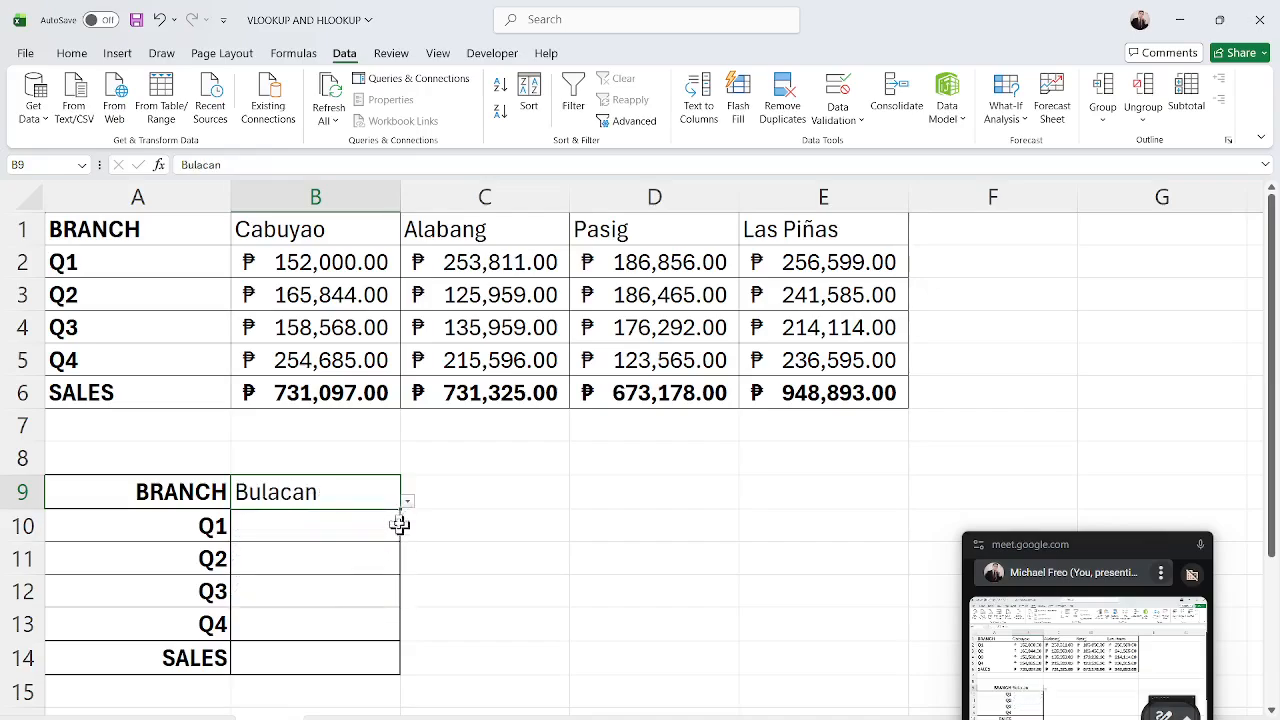
left_click(408, 501)
left_click(365, 546)
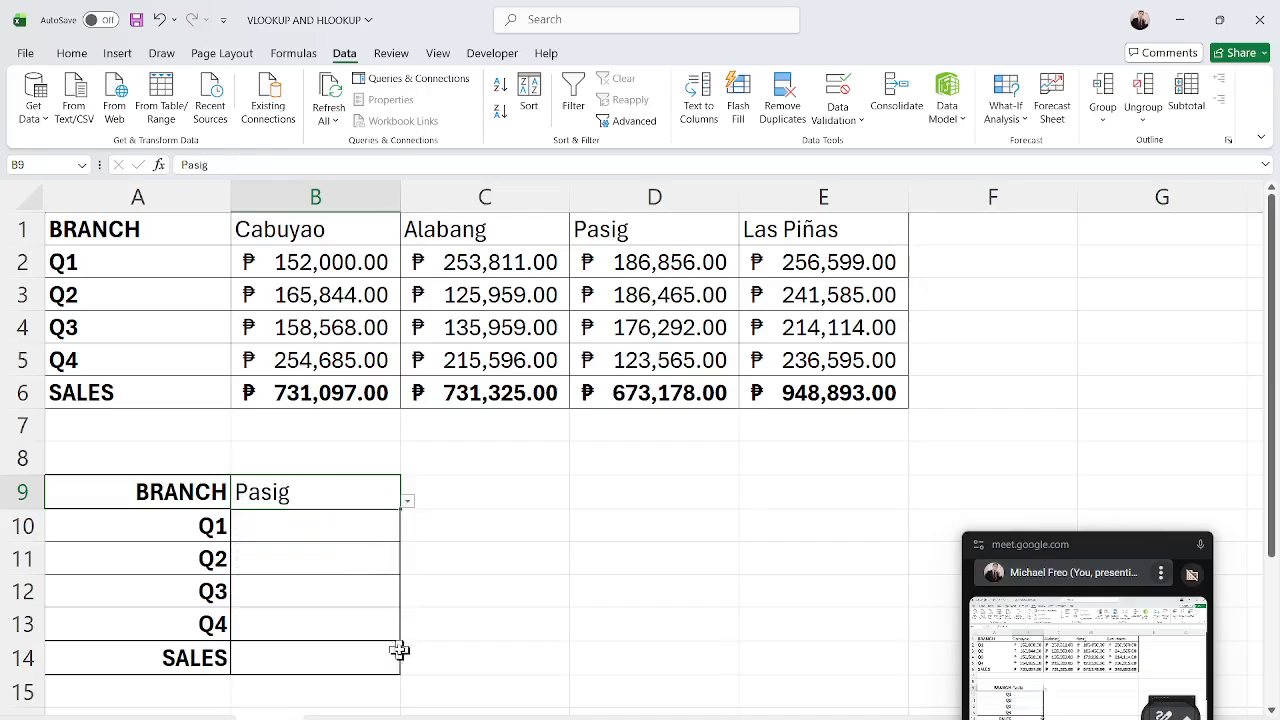
Enter the formula =HLOOKUP($B$9,$B$1:$E$6,2,FALSE) in B10.
left_click(503, 554)
left_click(332, 530)
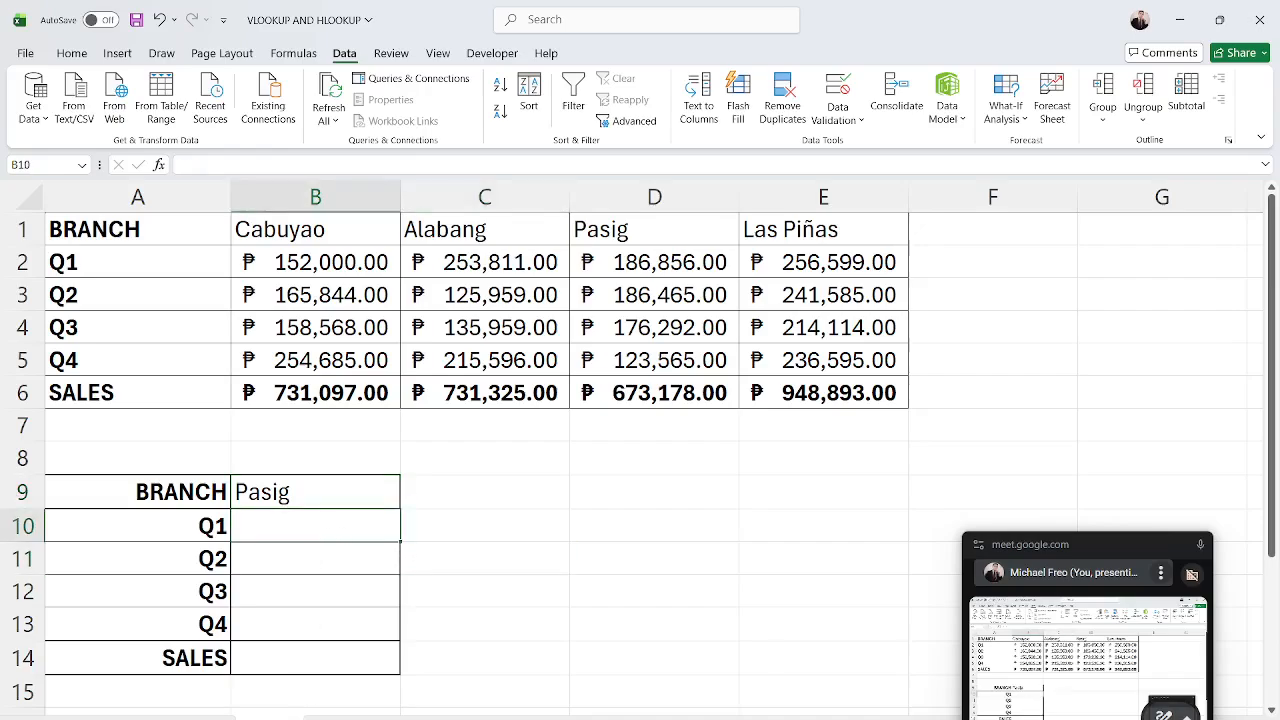
type("=")
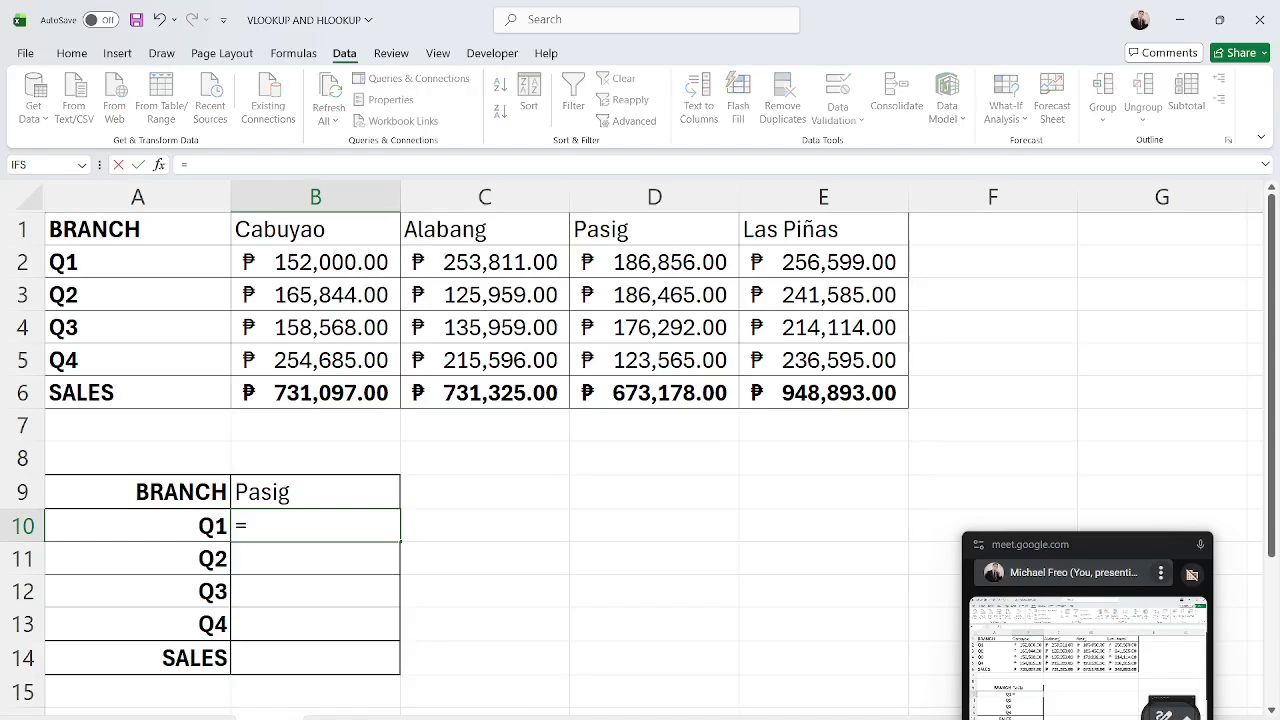
type("H")
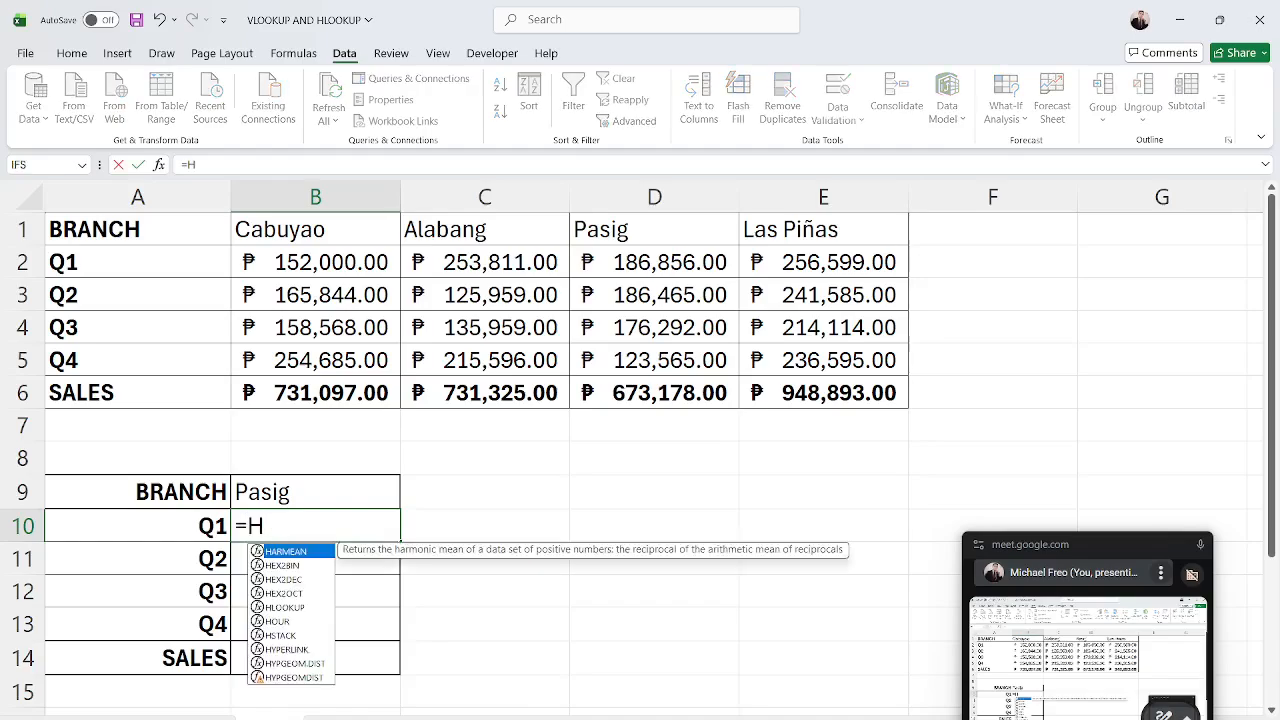
type("LOOKUP(")
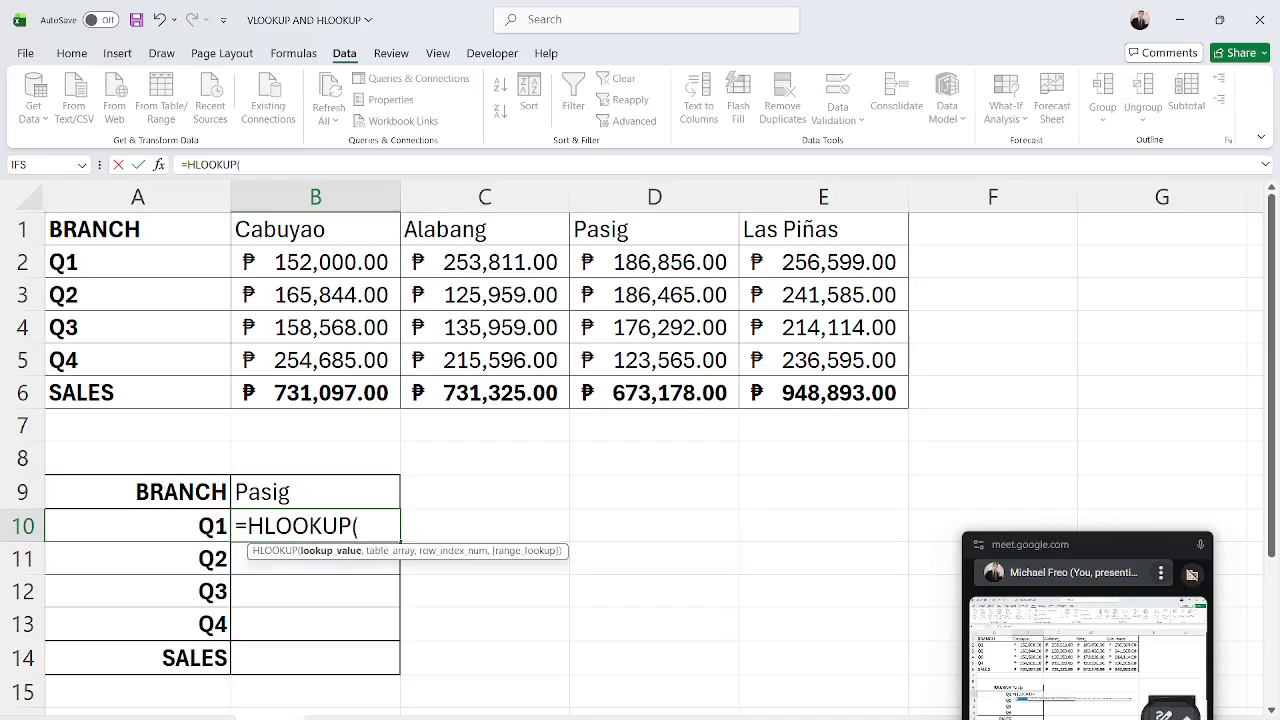
left_click(287, 495)
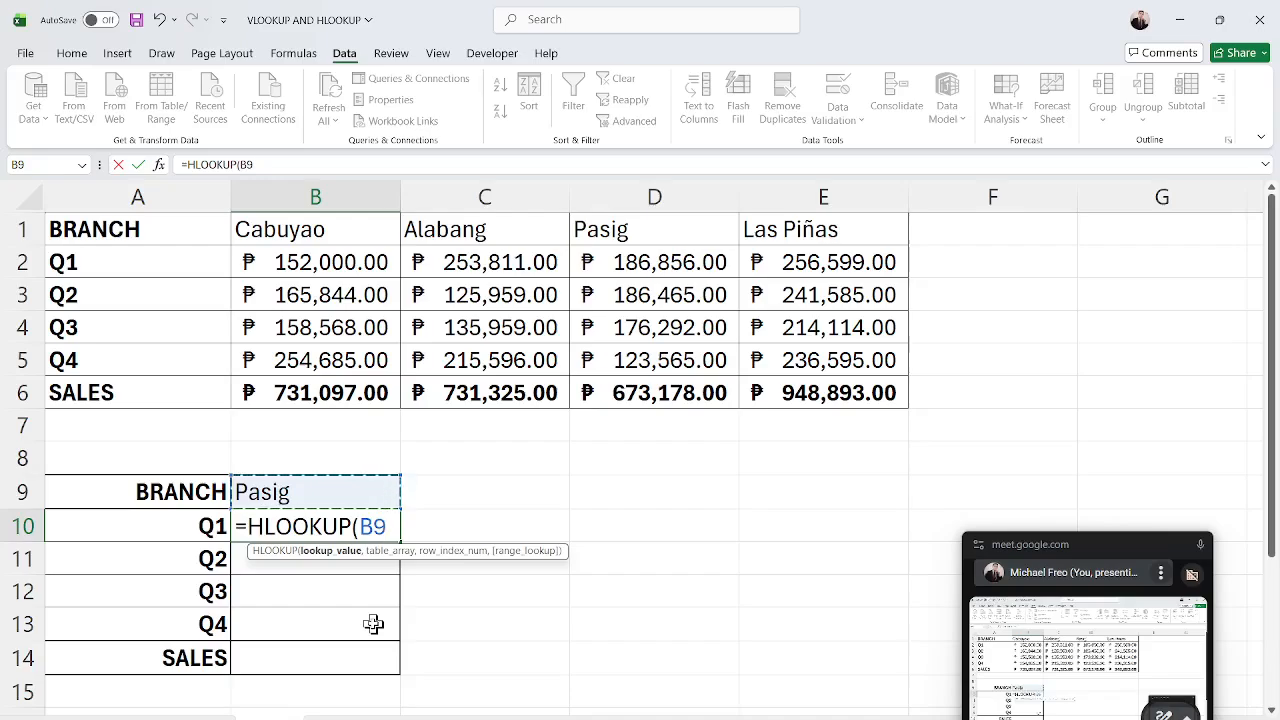
key("F4")
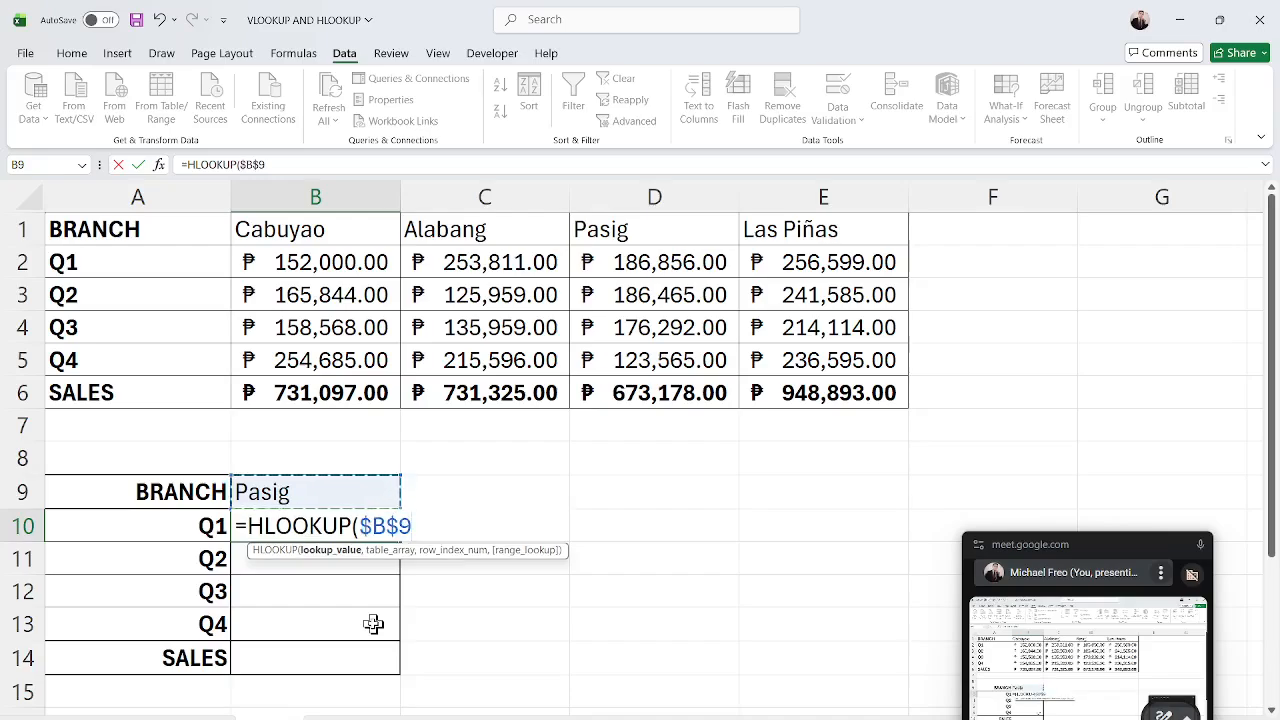
type(",")
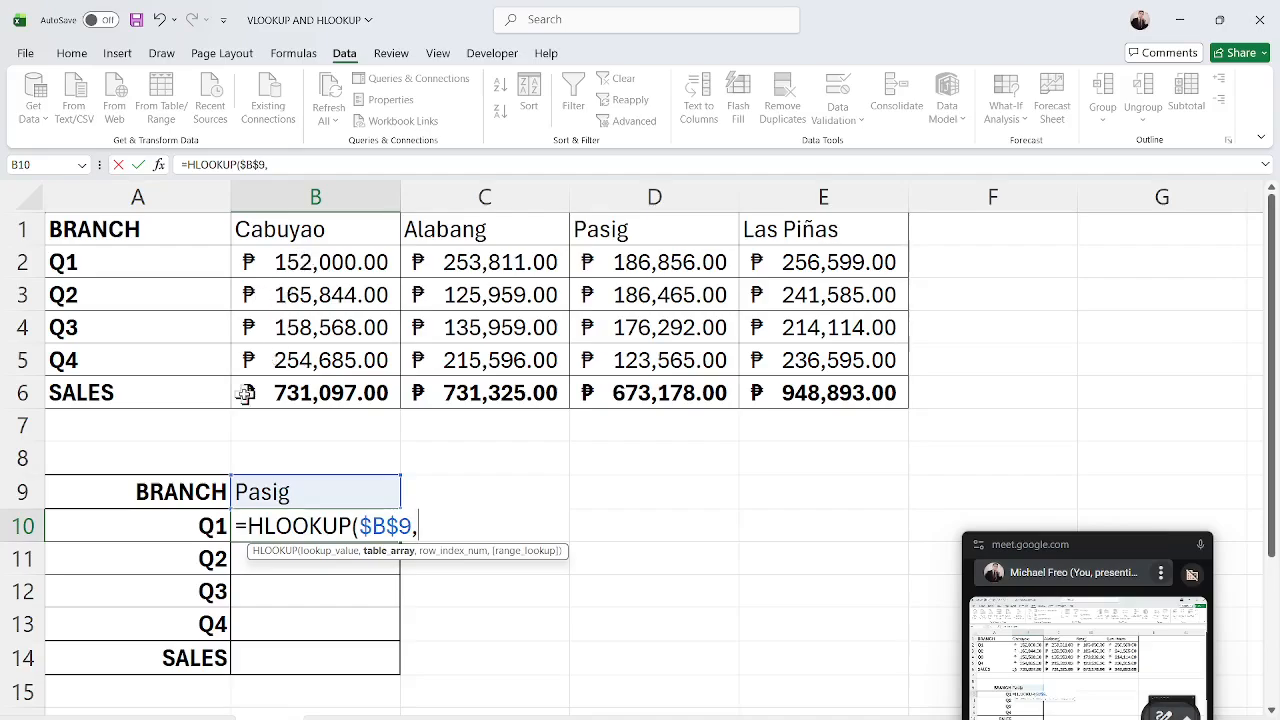
left_click_drag(309, 234, 826, 395)
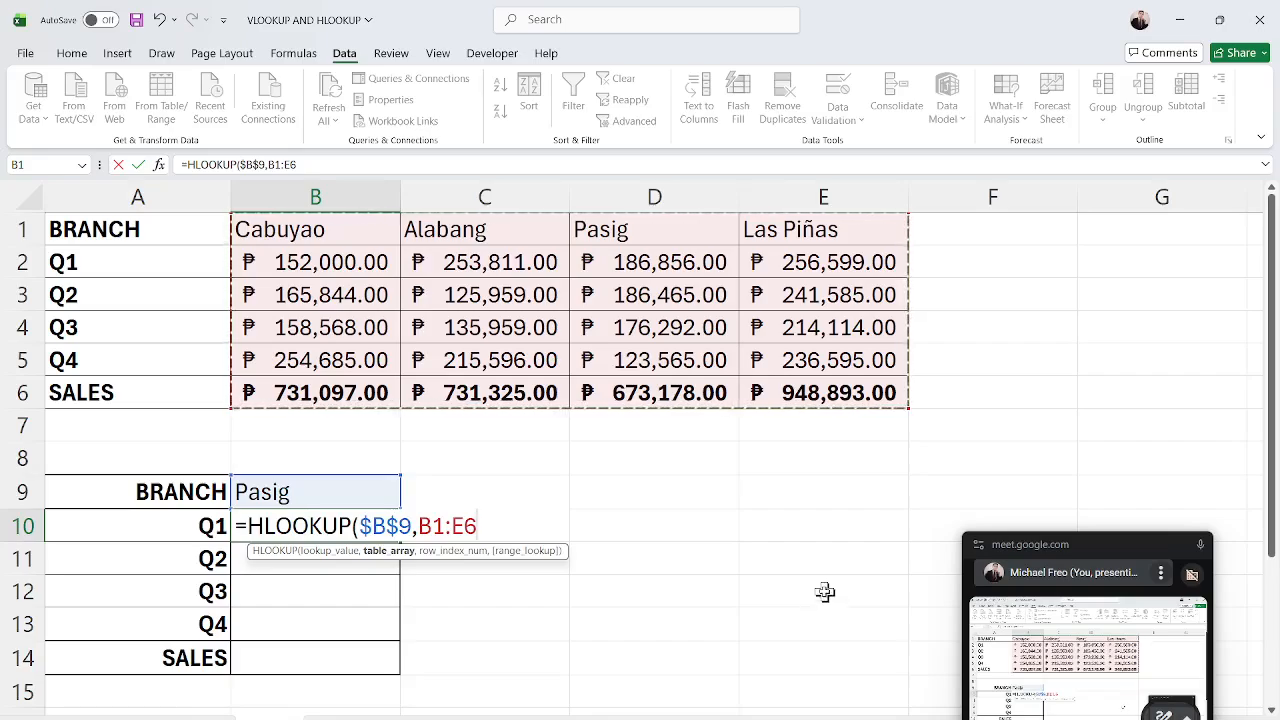
key("F4")
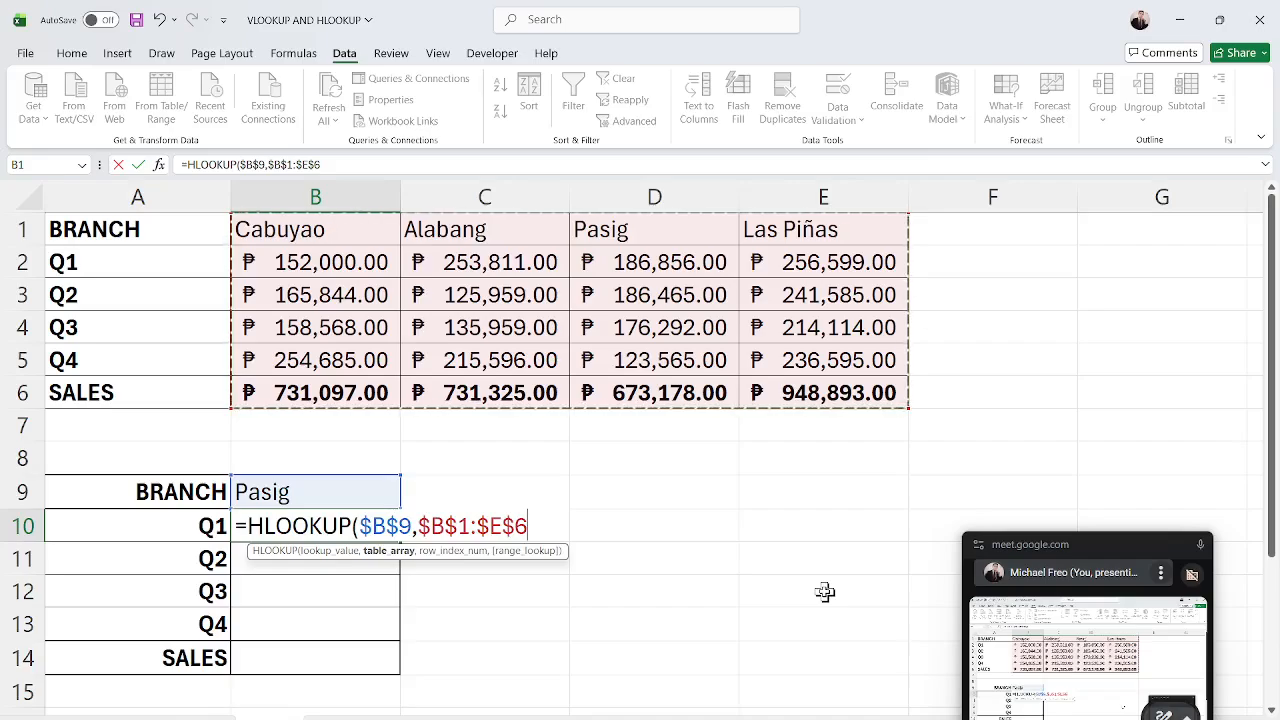
type(",")
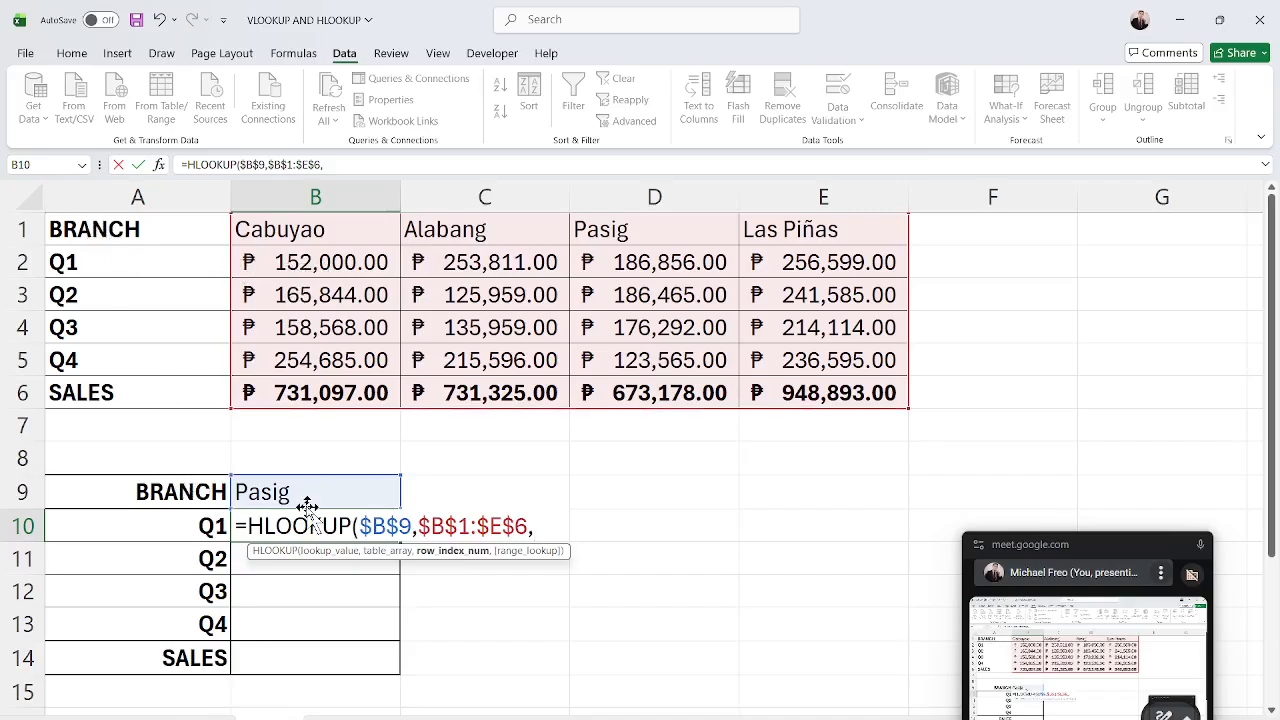
type("2,")
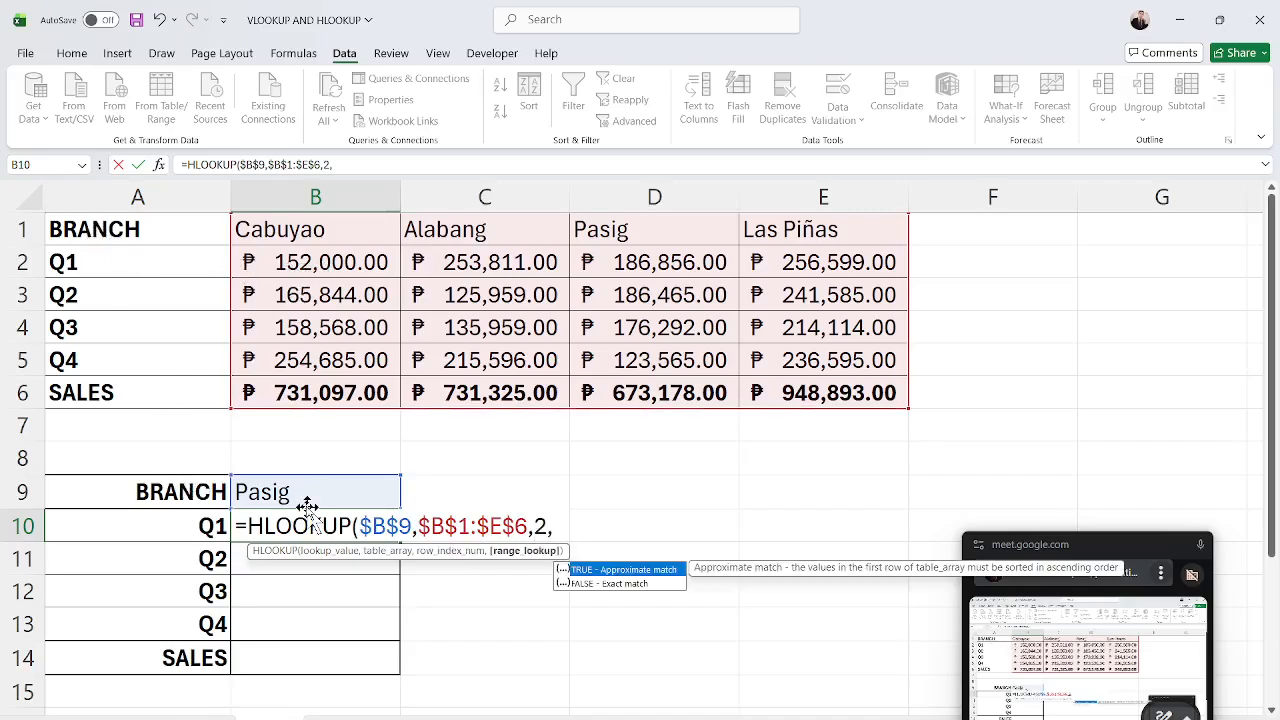
type("F")
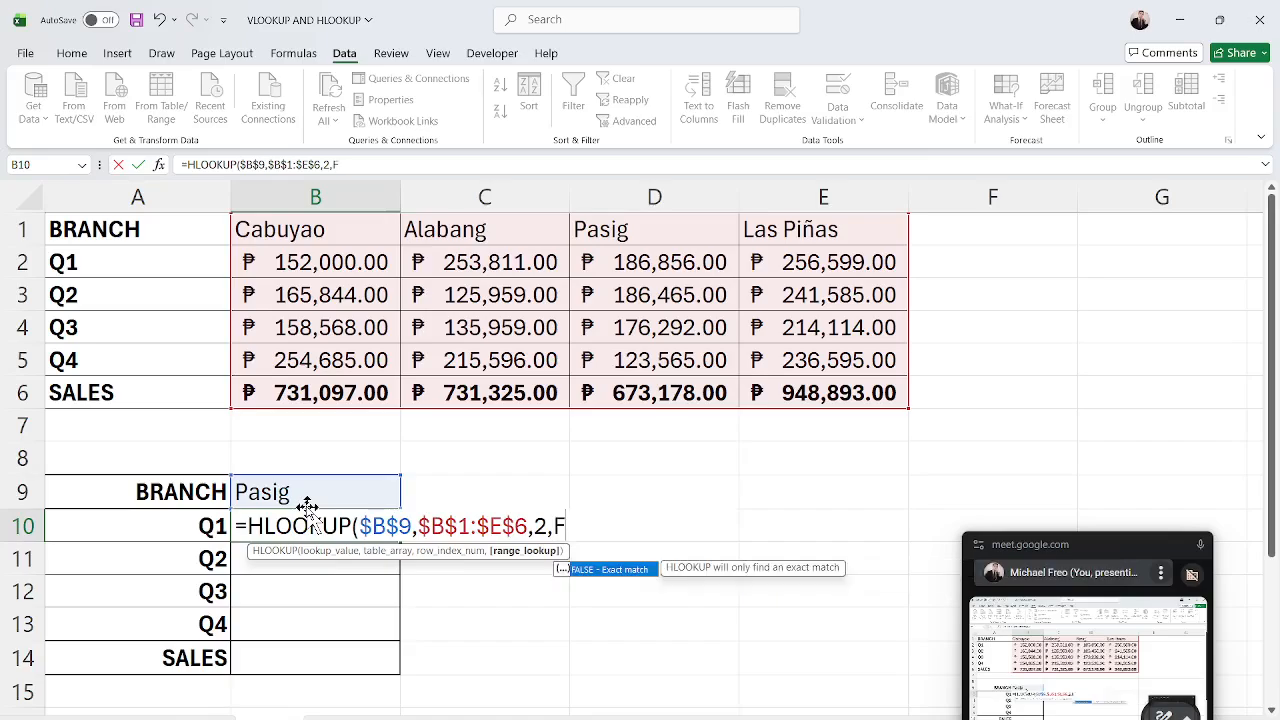
type("ALSE)")
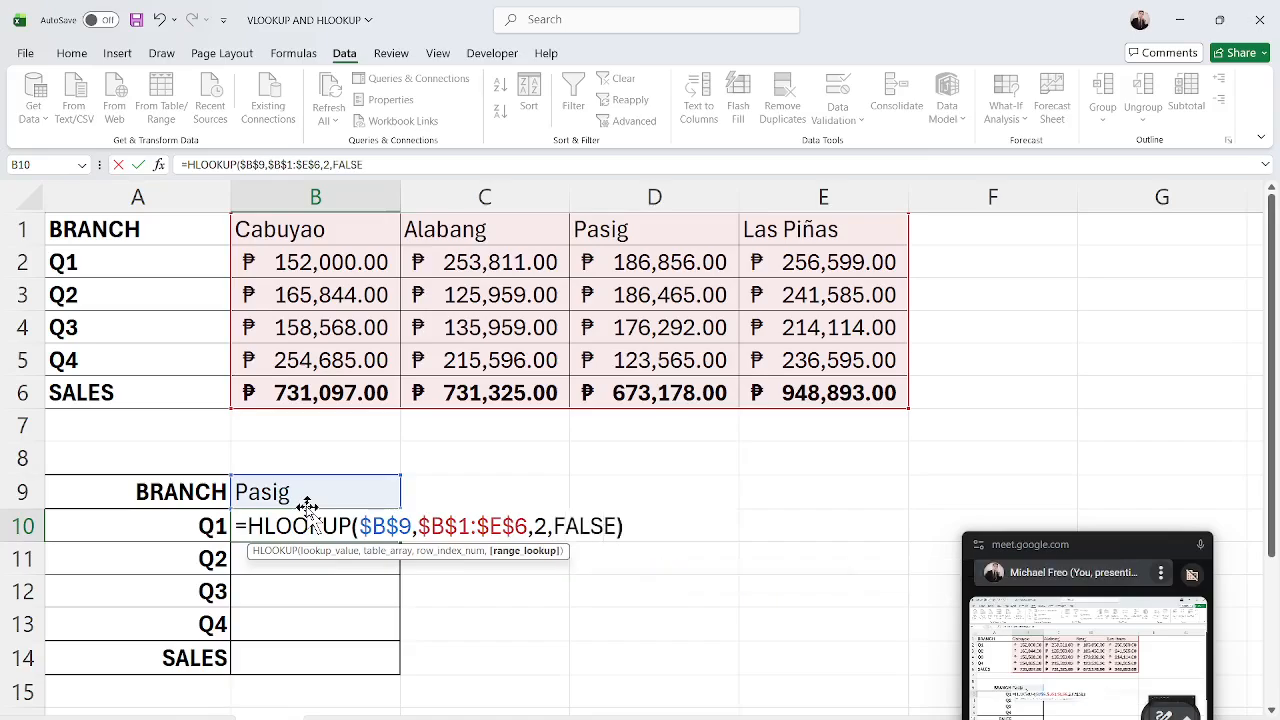
key("Return")
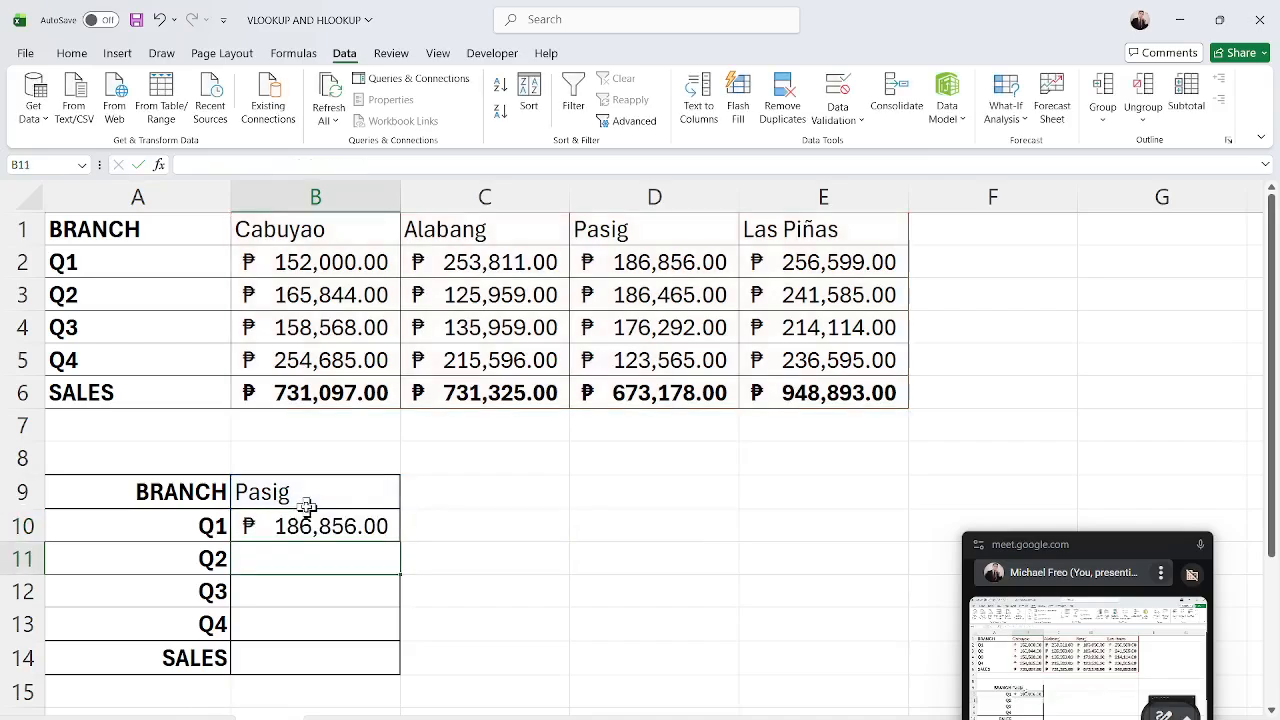
Fill the B10 formula down to B14, then change B11's row index number to 3.
left_click(355, 528)
left_click_drag(397, 540, 391, 683)
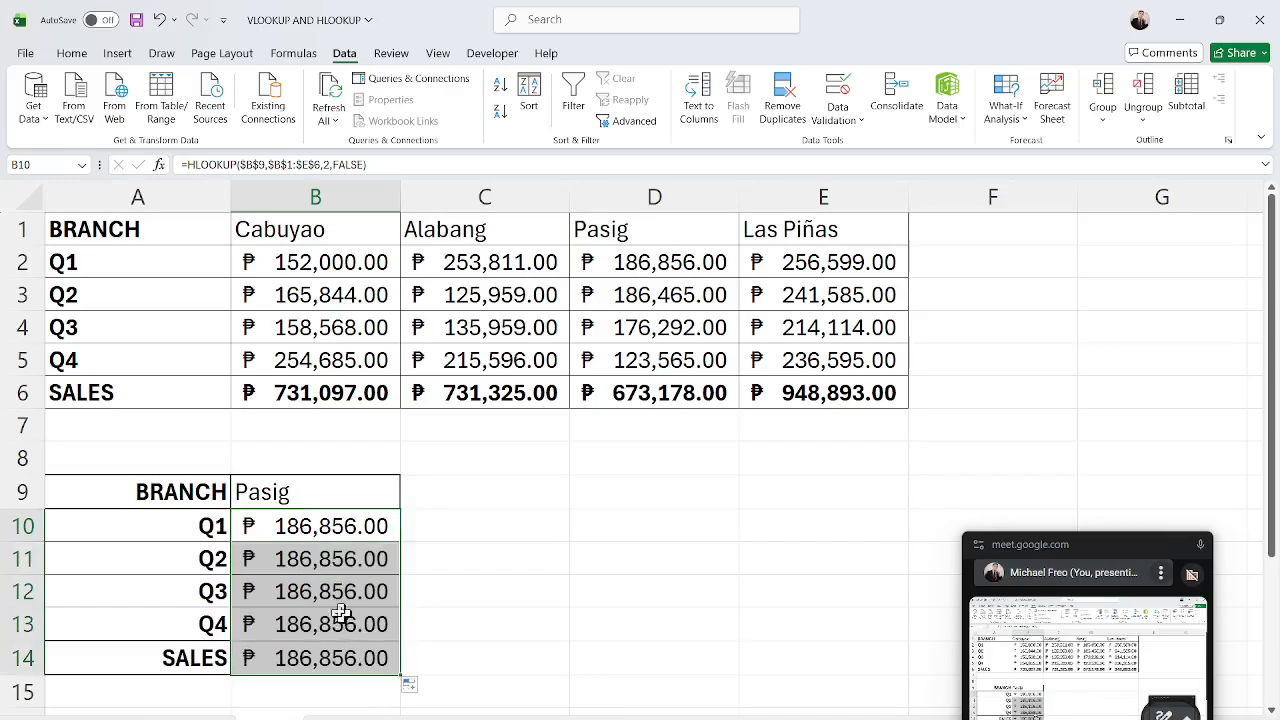
double_click(336, 564)
left_click(548, 562)
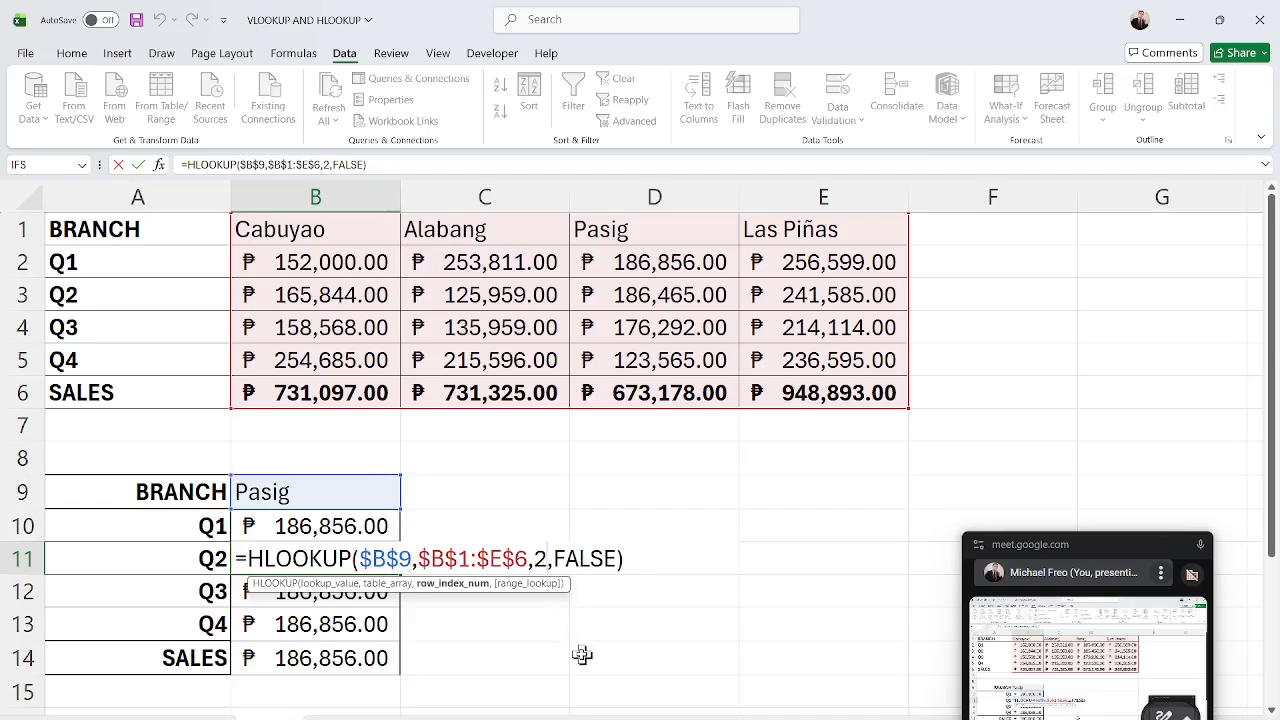
key("BackSpace")
type("3")
key("Return")
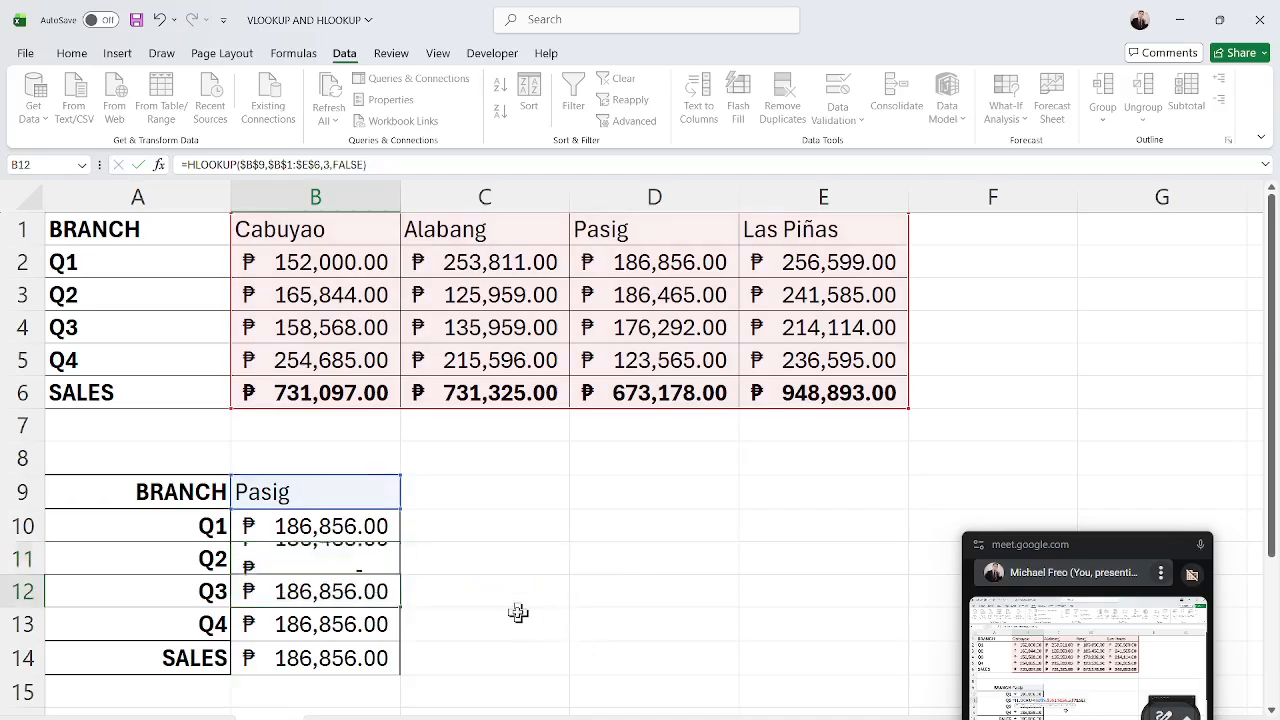
Change the row index number in B12's HLOOKUP formula to 4.
double_click(385, 592)
left_click(545, 591)
key("BackSpace")
type("4")
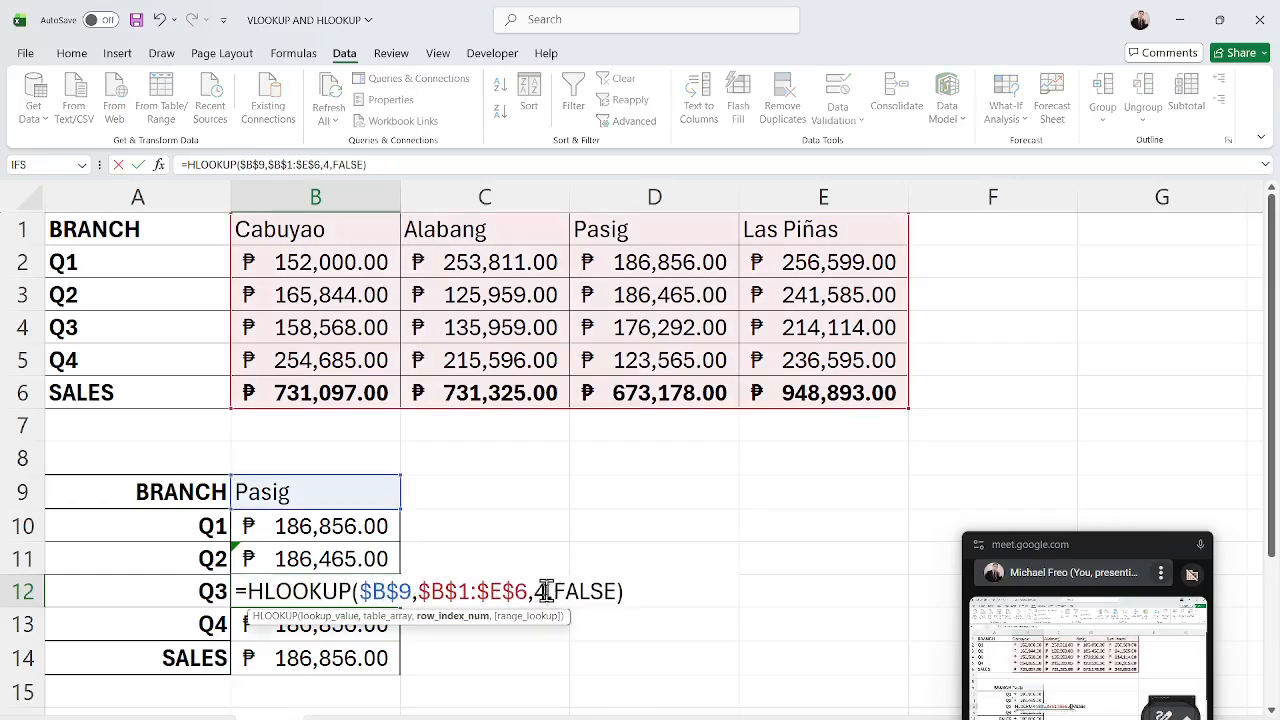
key("Return")
Change the row index numbers in the B13 and B14 formulas to 5 and 6.
double_click(320, 623)
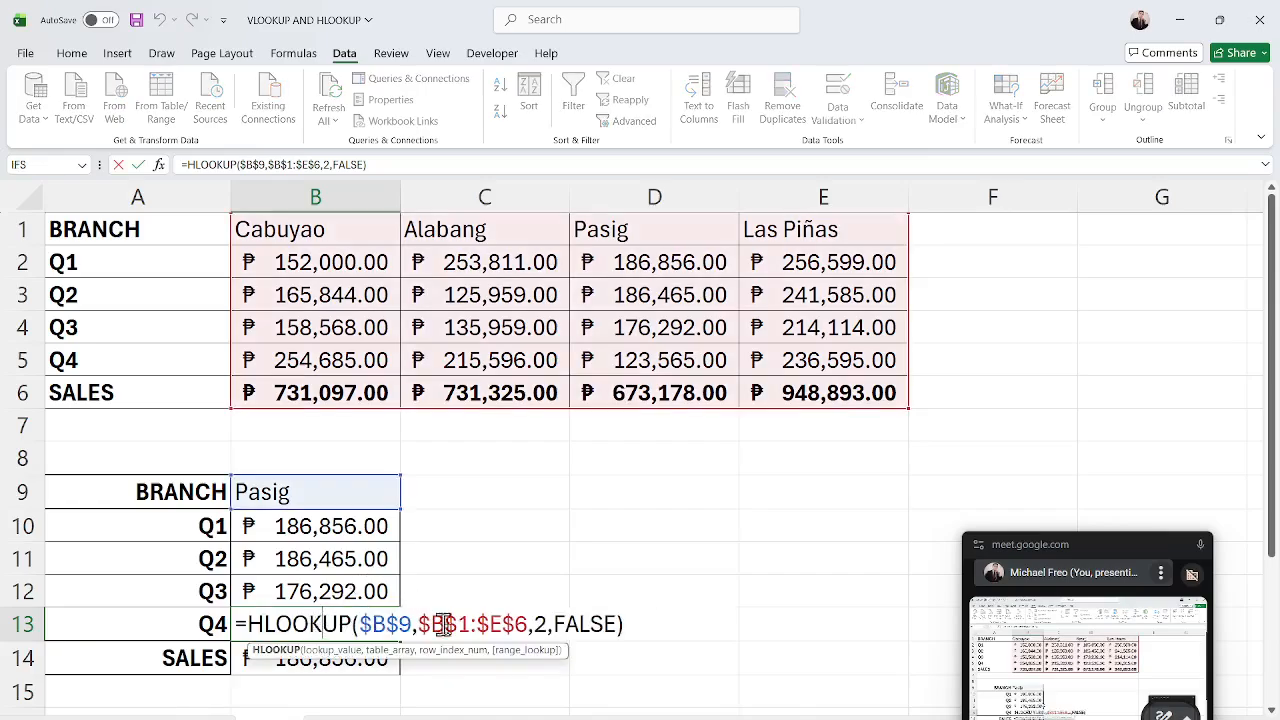
left_click(546, 624)
key("BackSpace")
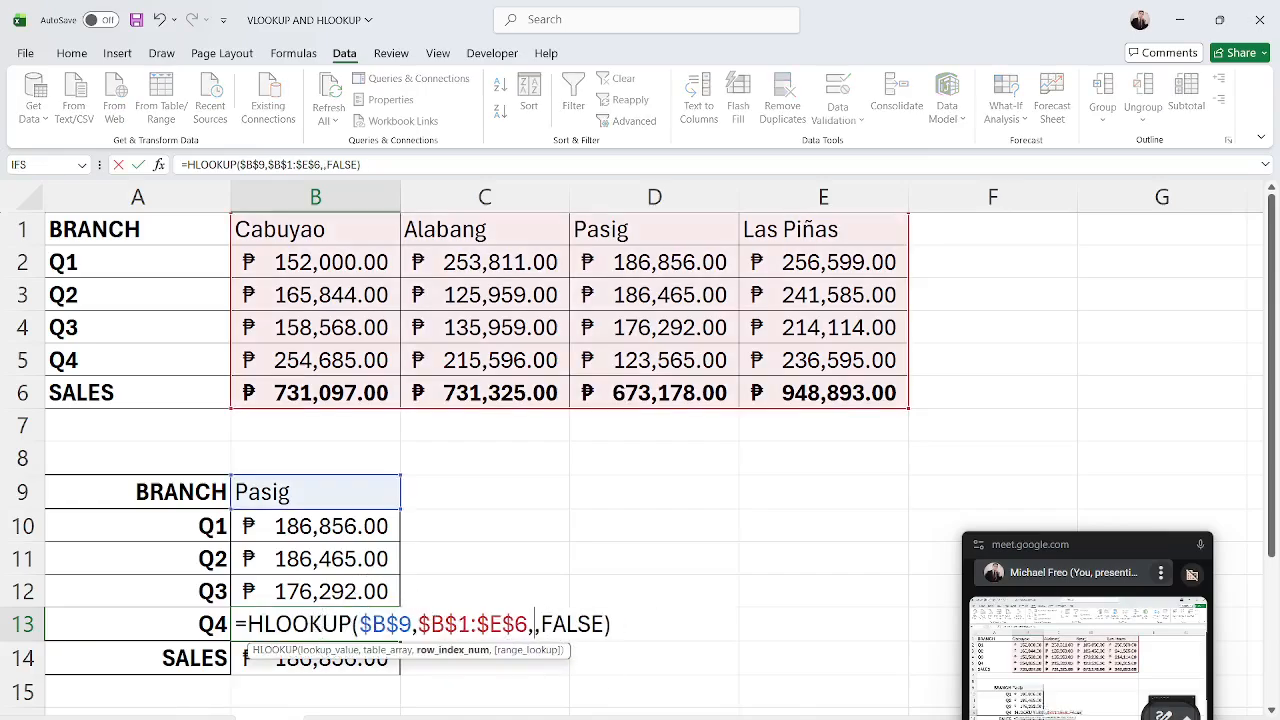
type("5")
key("Return")
double_click(283, 670)
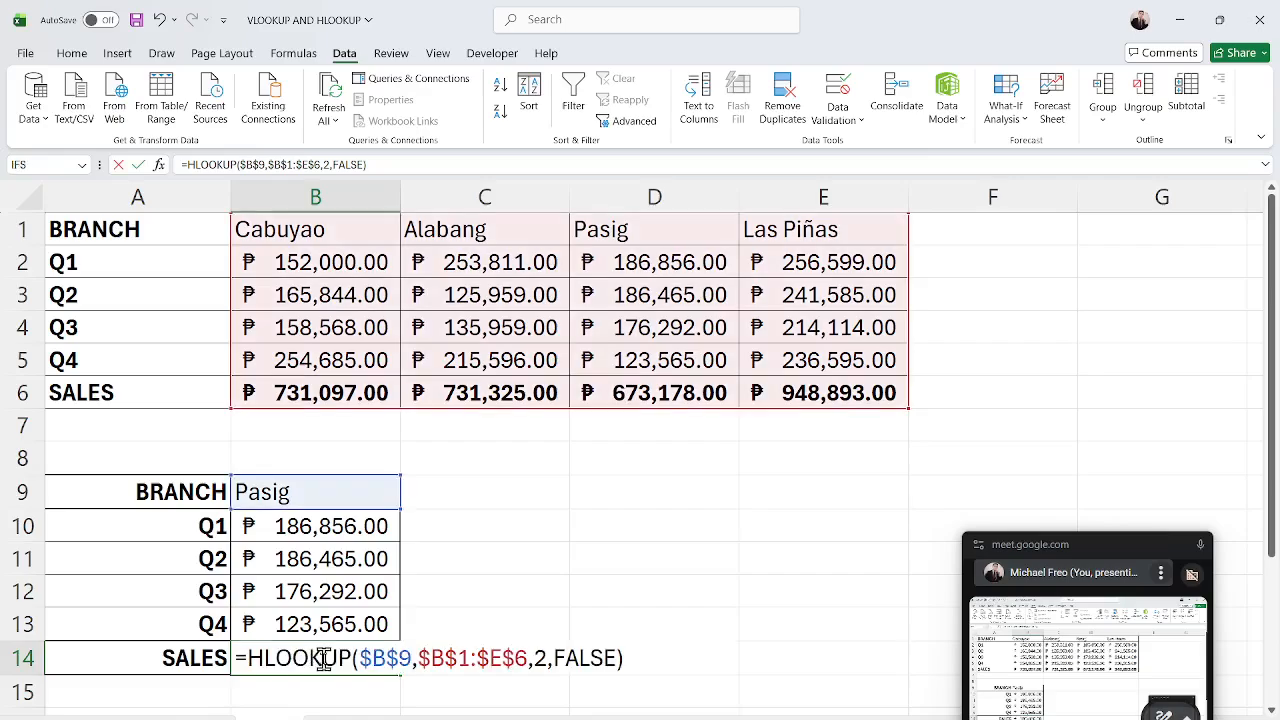
left_click(546, 658)
key("BackSpace")
type("6")
key("Return")
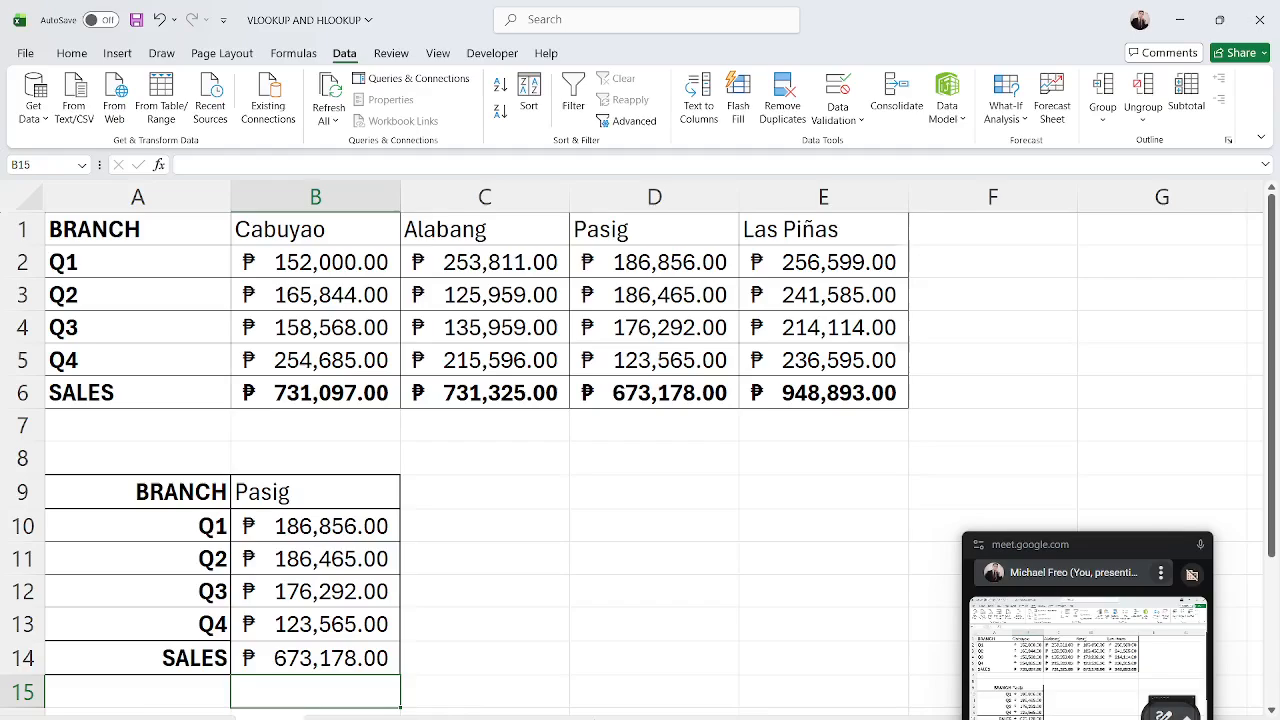
Test the B9 dropdown by choosing Las Piñas and then Bulacan.
left_click(589, 666)
left_click(363, 470)
left_click(378, 497)
left_click(408, 501)
left_click(357, 566)
left_click(408, 501)
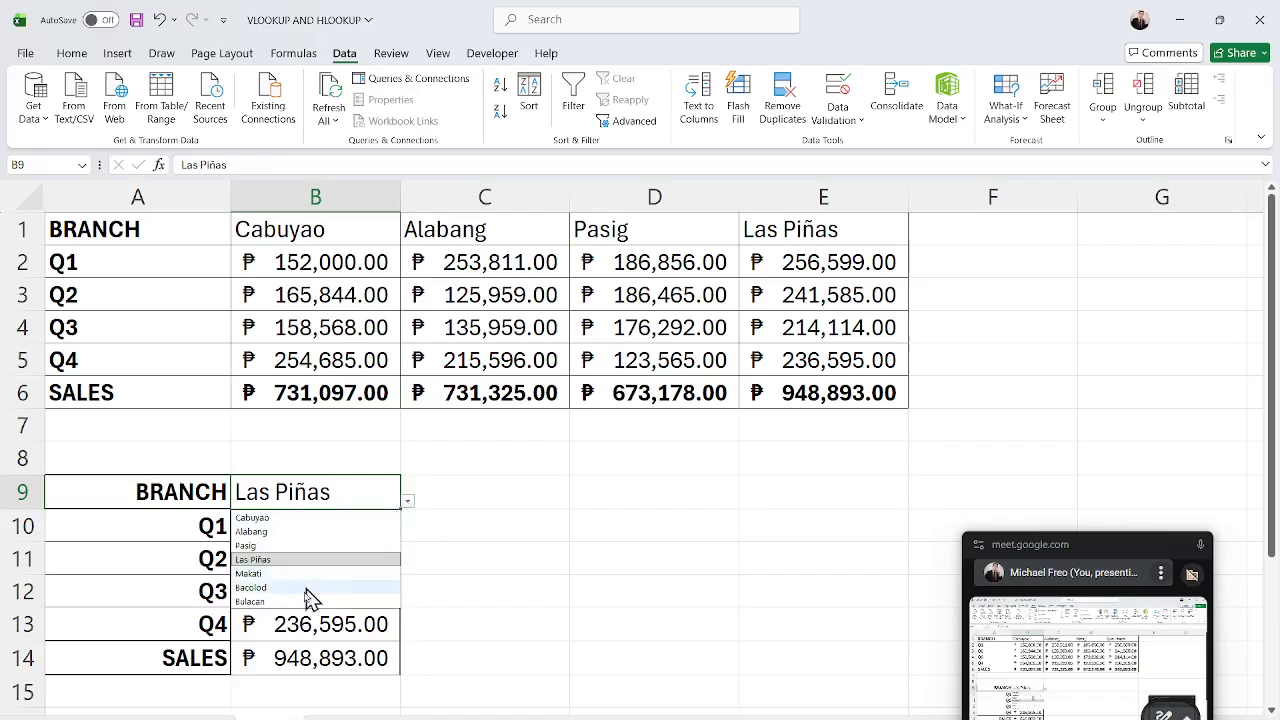
left_click(320, 584)
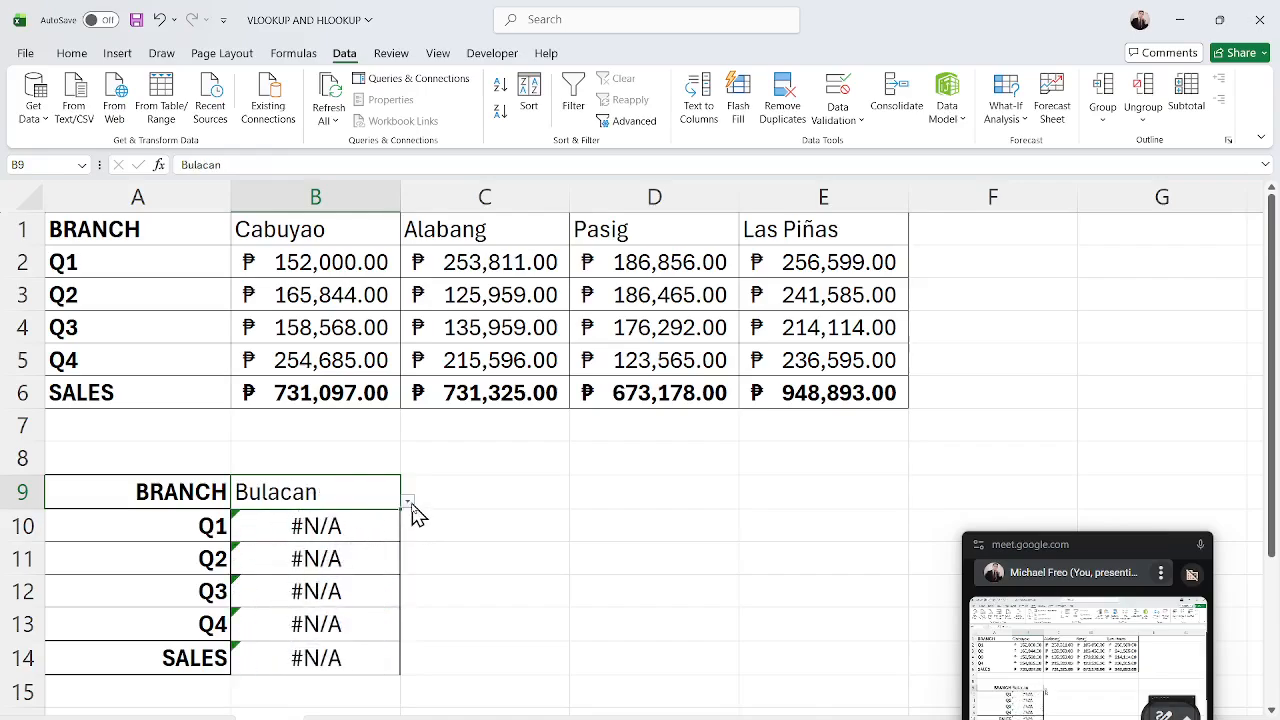
left_click(410, 501)
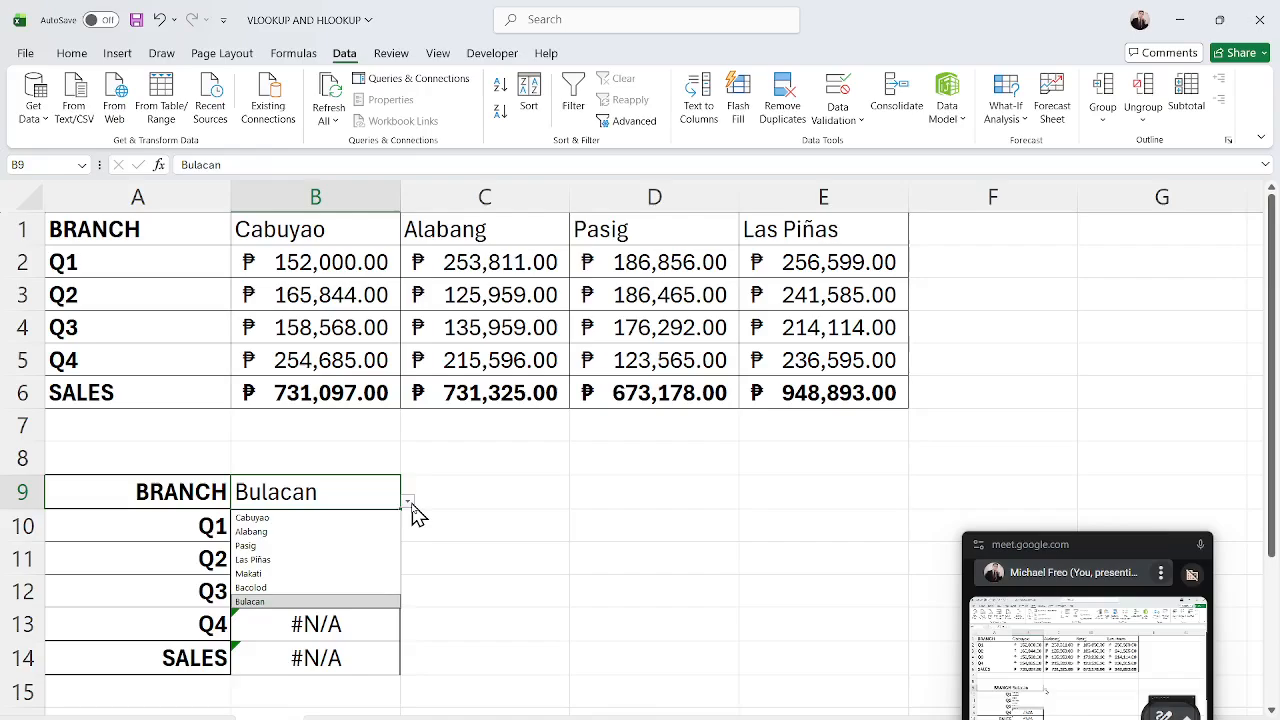
left_click(700, 552)
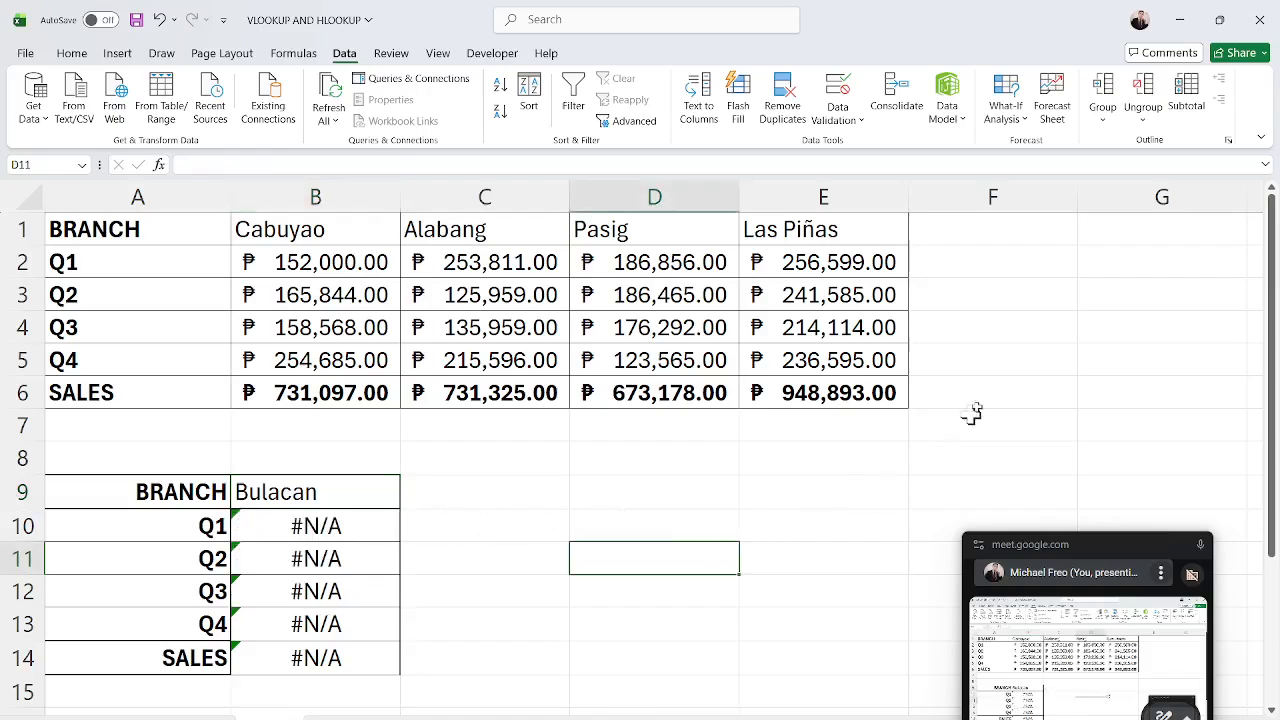
Wrap the B10 formula in IFNA so it returns "Data not found!" when no match exists.
left_click_drag(990, 229, 970, 418)
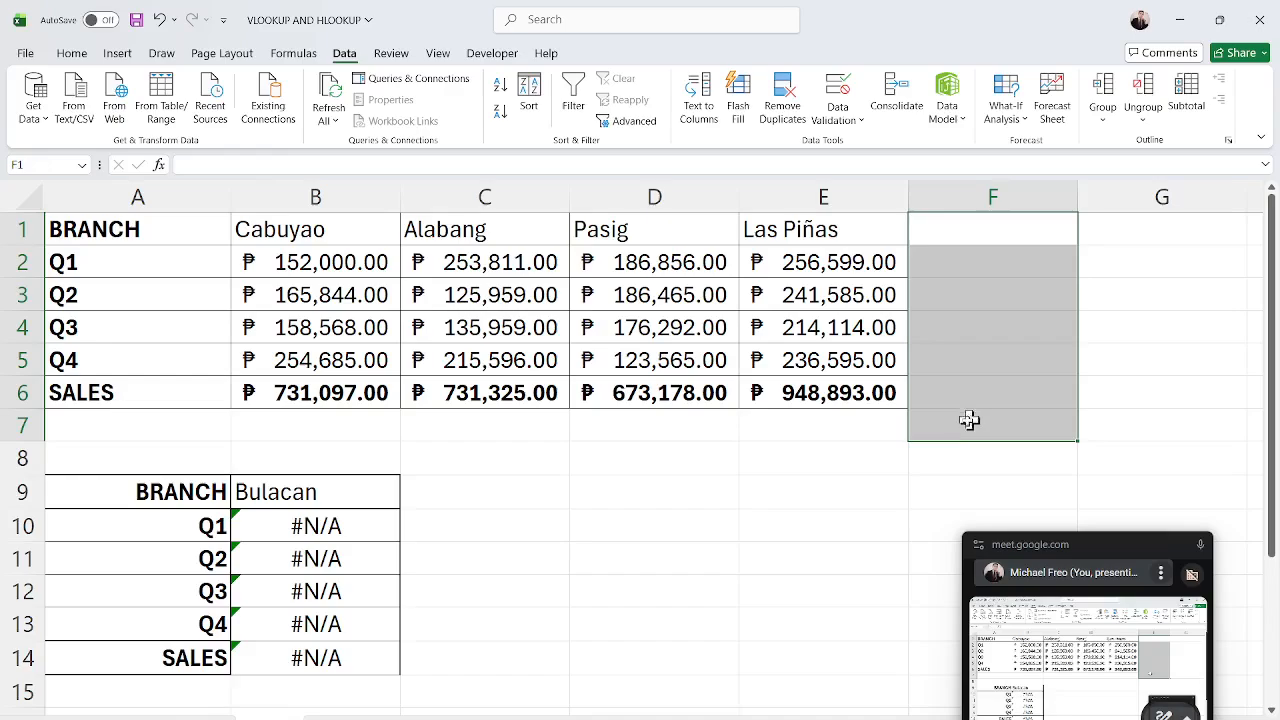
left_click(294, 528)
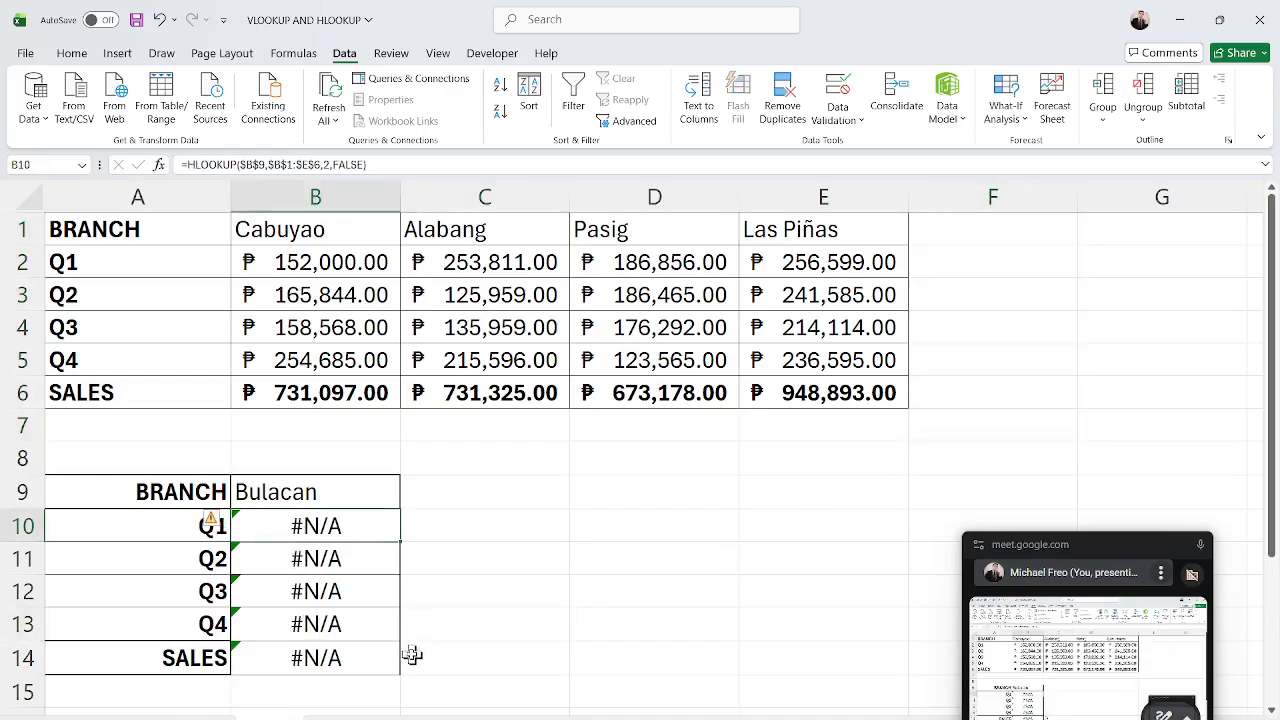
double_click(274, 527)
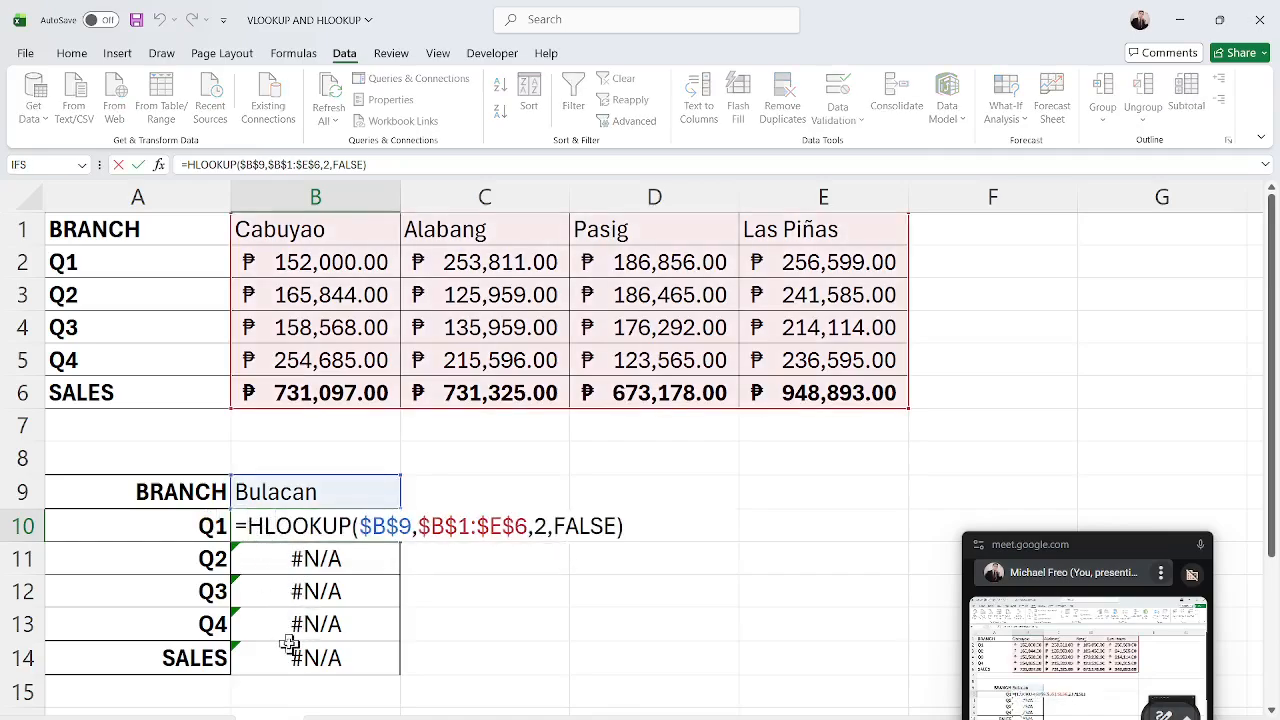
type("IF")
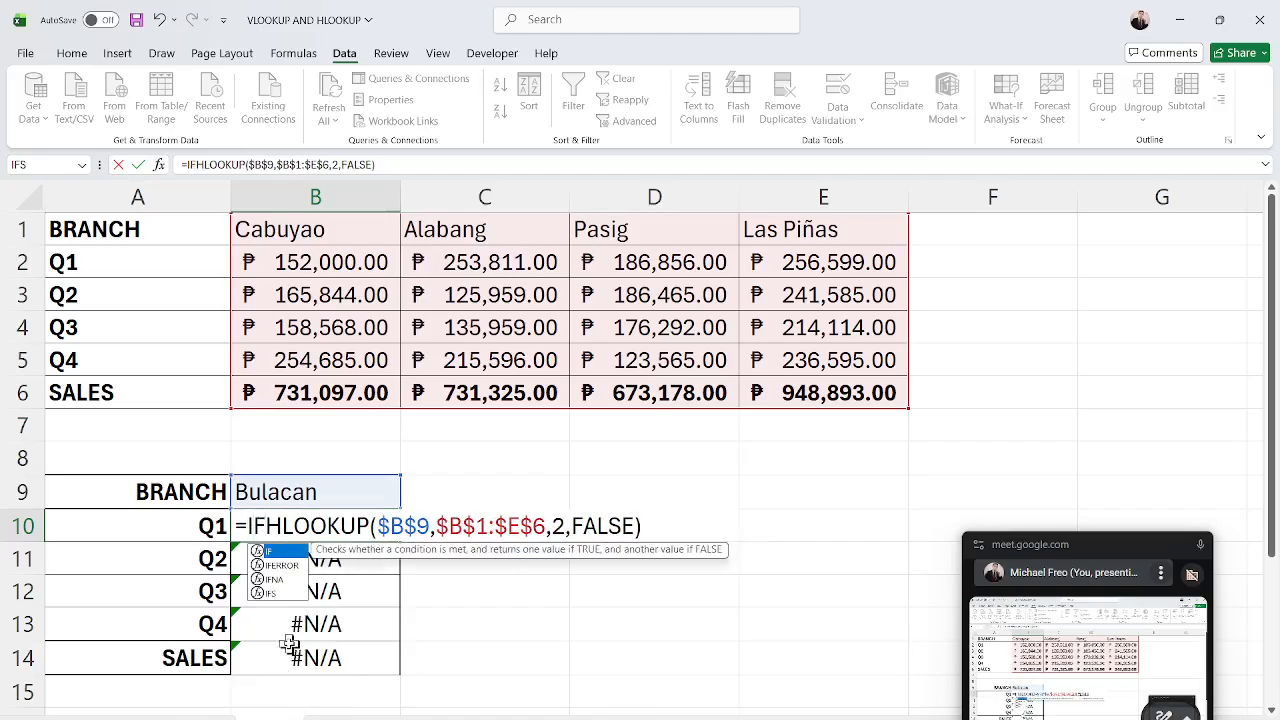
type("NA(")
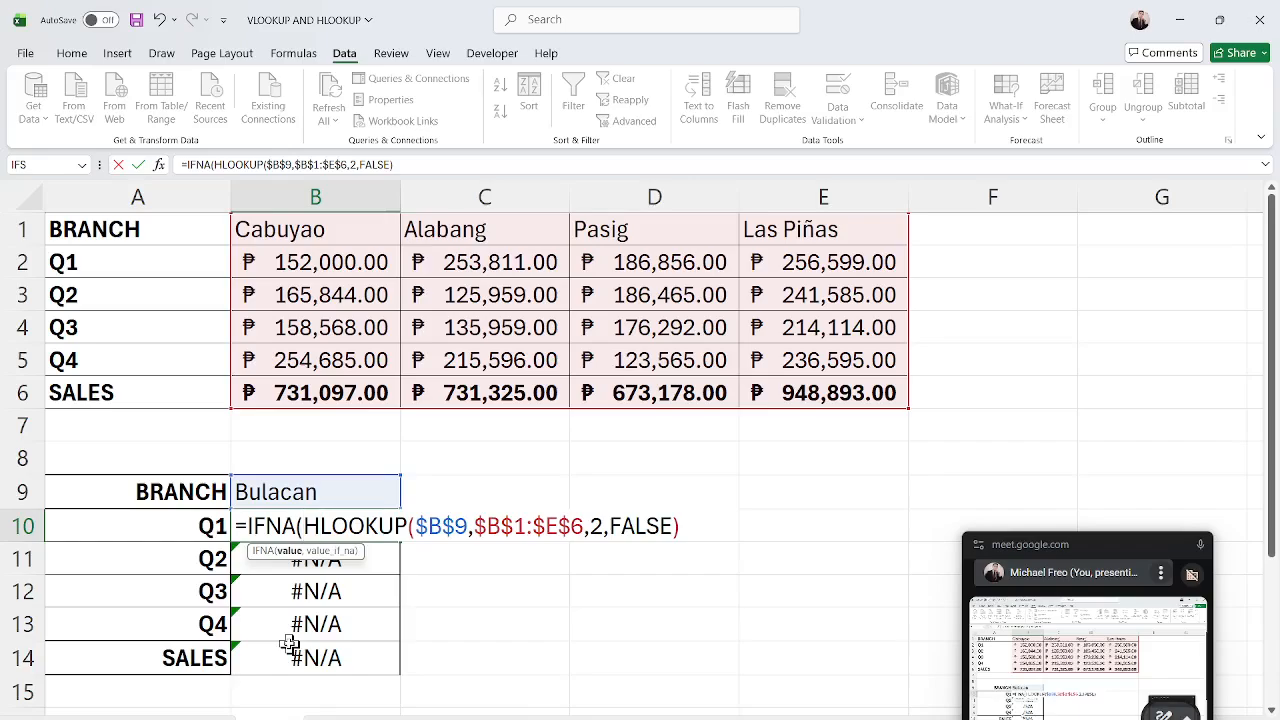
key("Right")
key("Right")
key("Right")
key("Right")
key("Right")
key("Right")
key("Right")
key("Right")
key("Right")
key("Right")
key("Right")
key("Right")
key("Right")
key("Right")
key("Right")
key("Right")
key("Right")
key("Right")
key("Right")
key("Right")
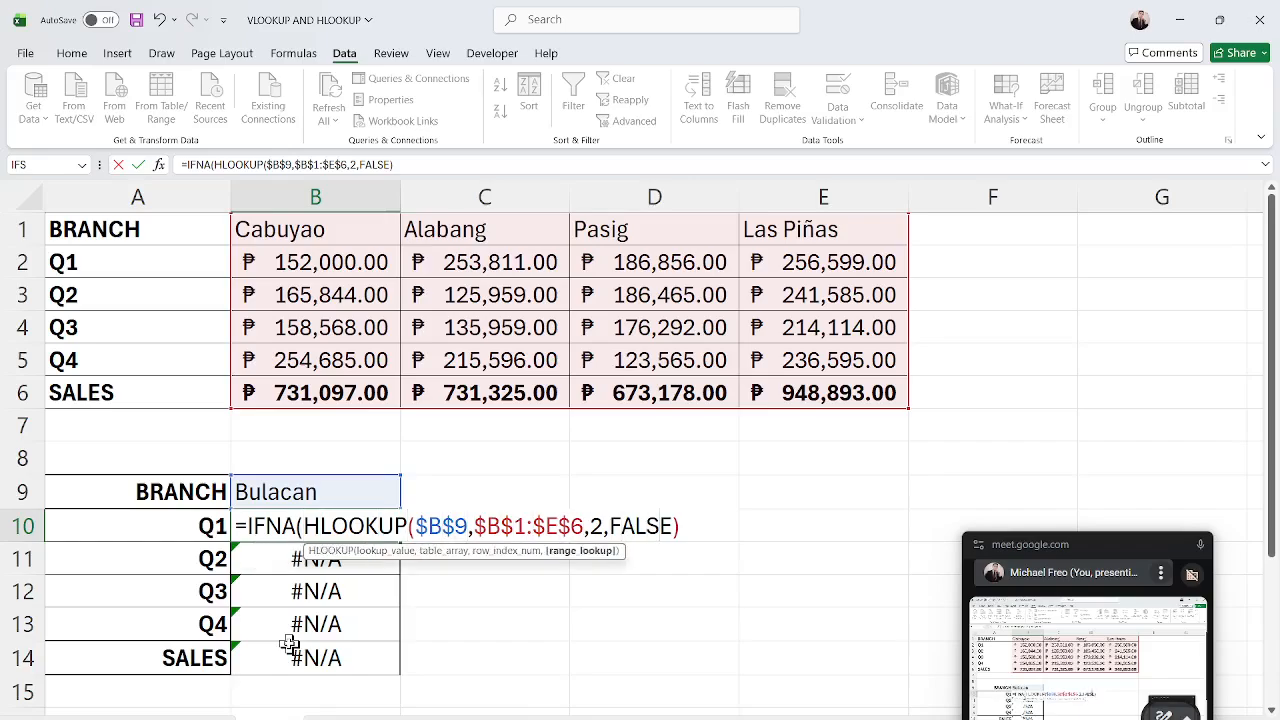
key("Right")
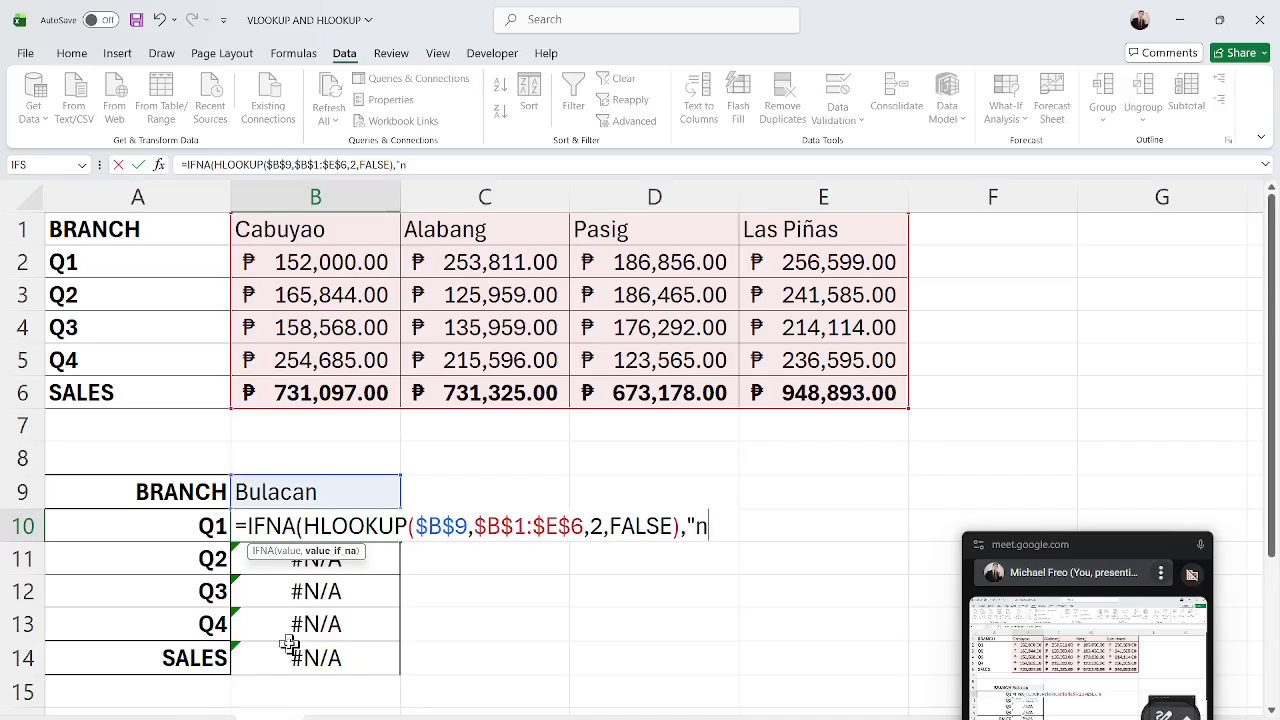
type(",\"Nop")
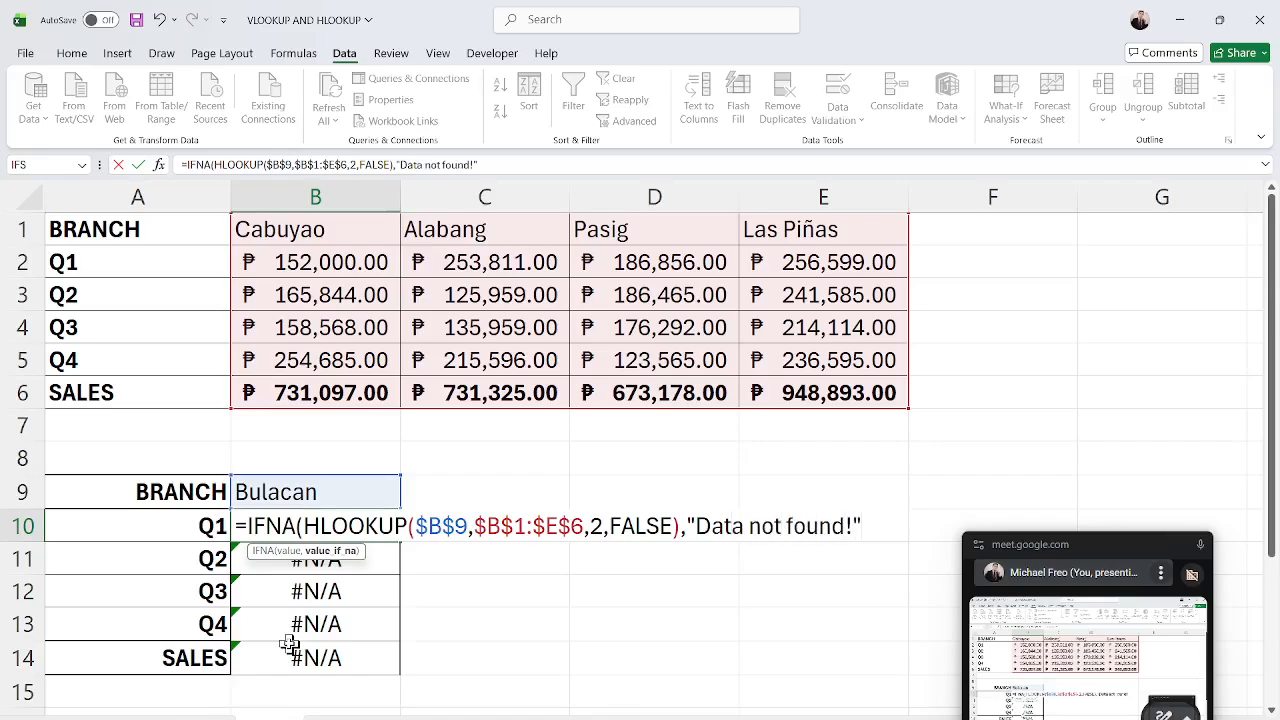
key("Return")
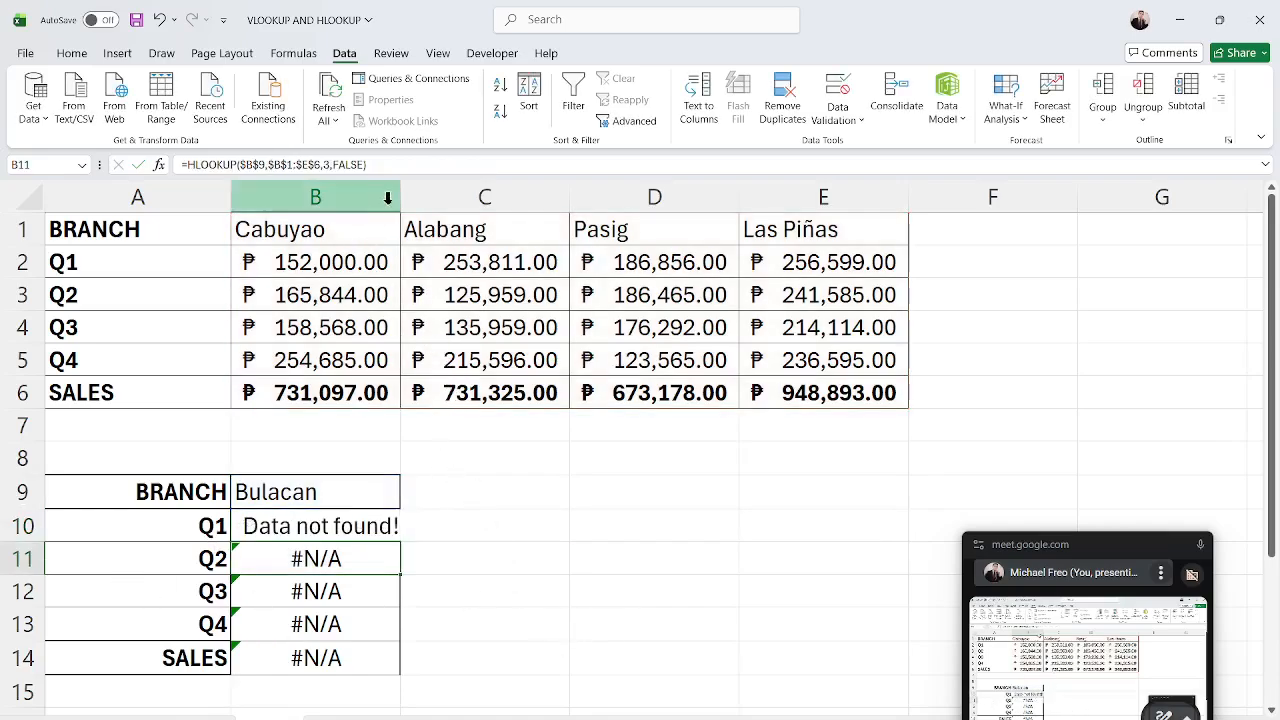
Widen column B slightly and fill the B10 IFNA formula down through B14.
left_click_drag(400, 197, 419, 198)
left_click(505, 557)
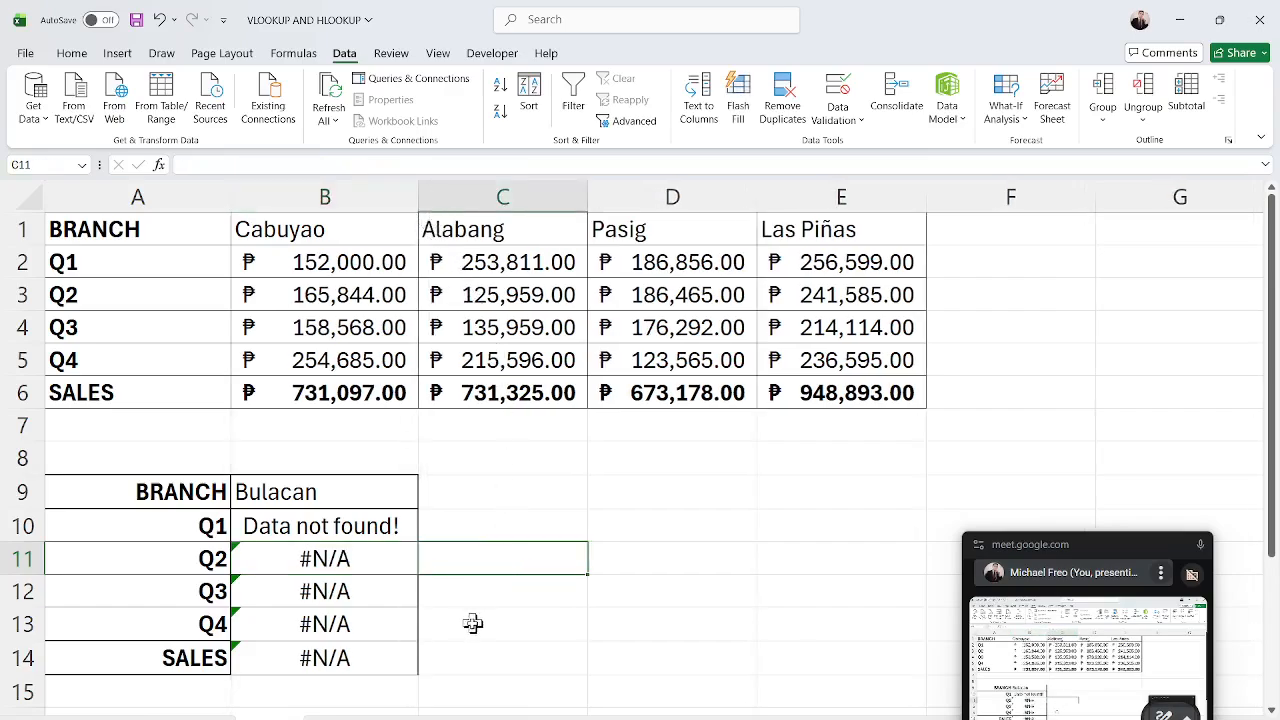
left_click(393, 533)
left_click_drag(420, 540, 437, 675)
left_click(594, 634)
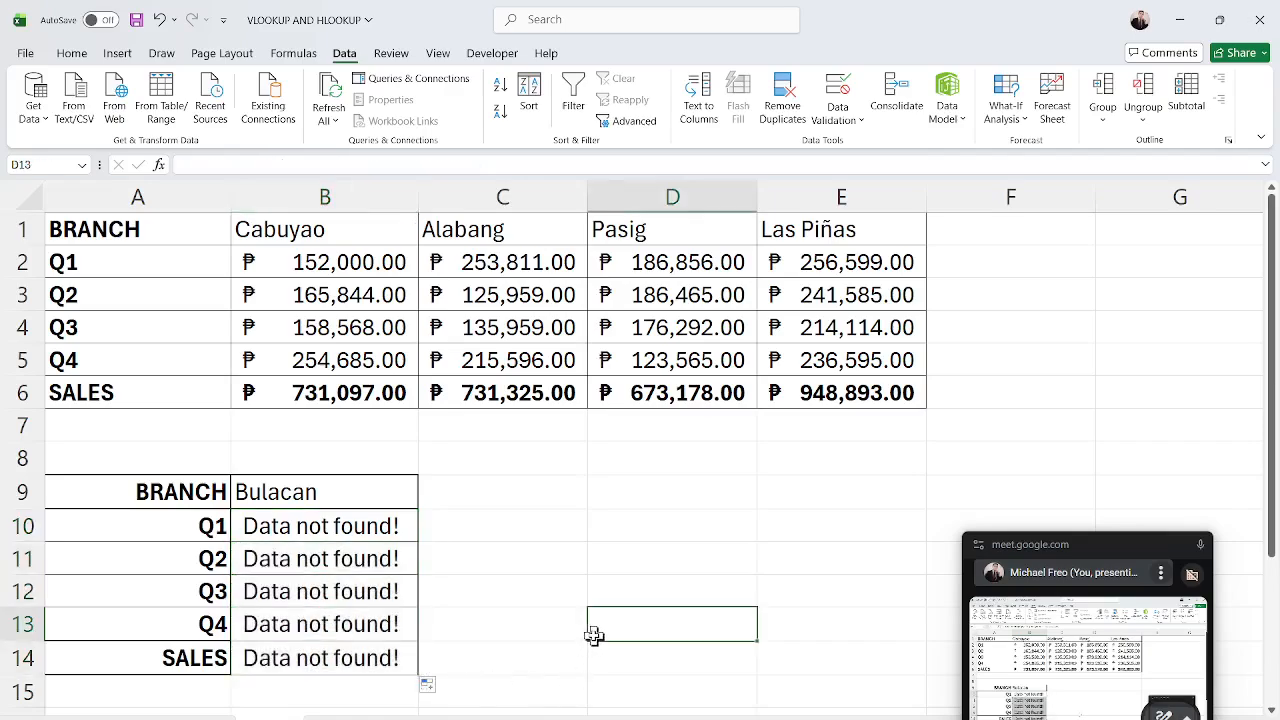
Test the B9 dropdown by choosing Alabang and then Makati.
left_click(378, 491)
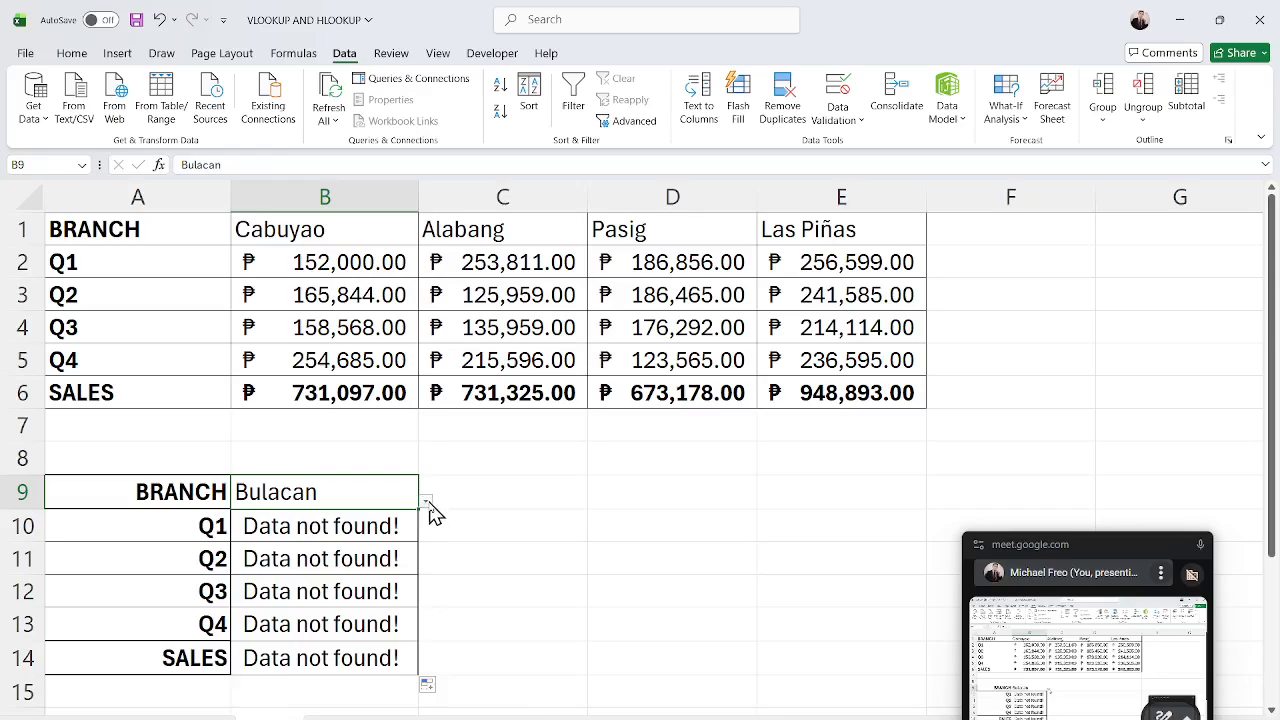
left_click(428, 501)
left_click(366, 533)
left_click(426, 501)
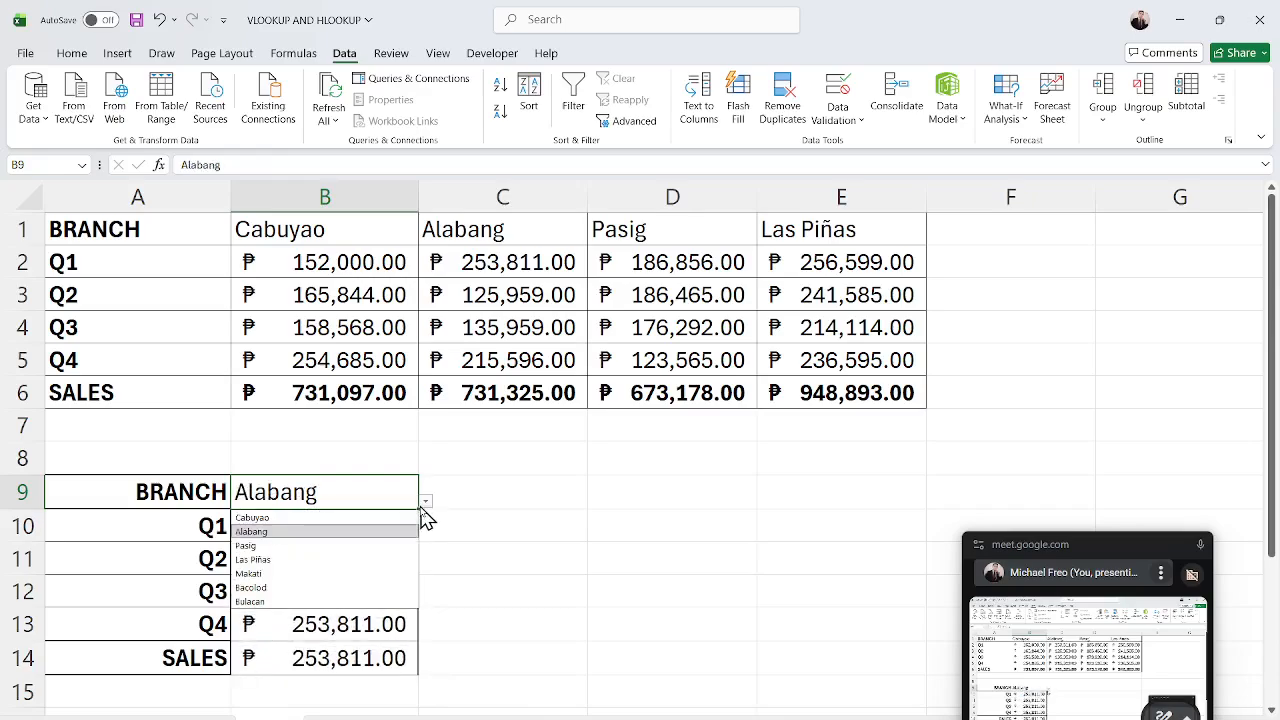
left_click(398, 573)
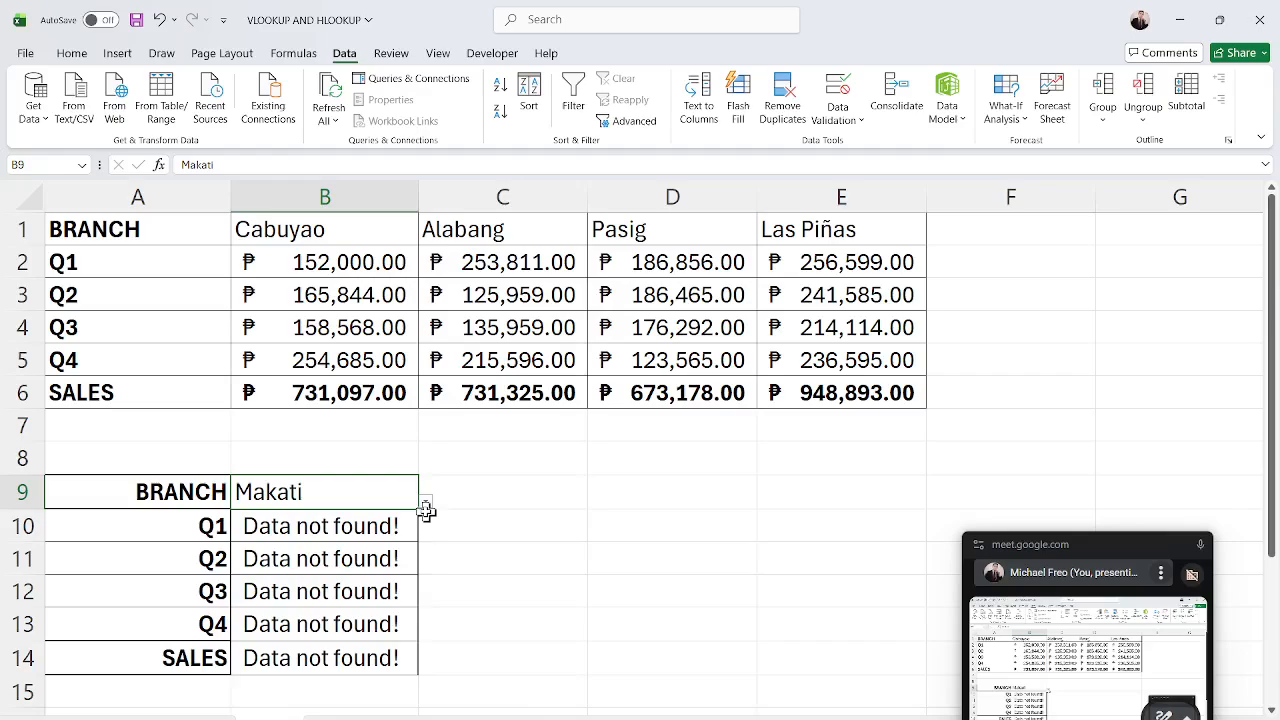
Switch to the worksheet with the branch quarterly sales table.
left_click(552, 197)
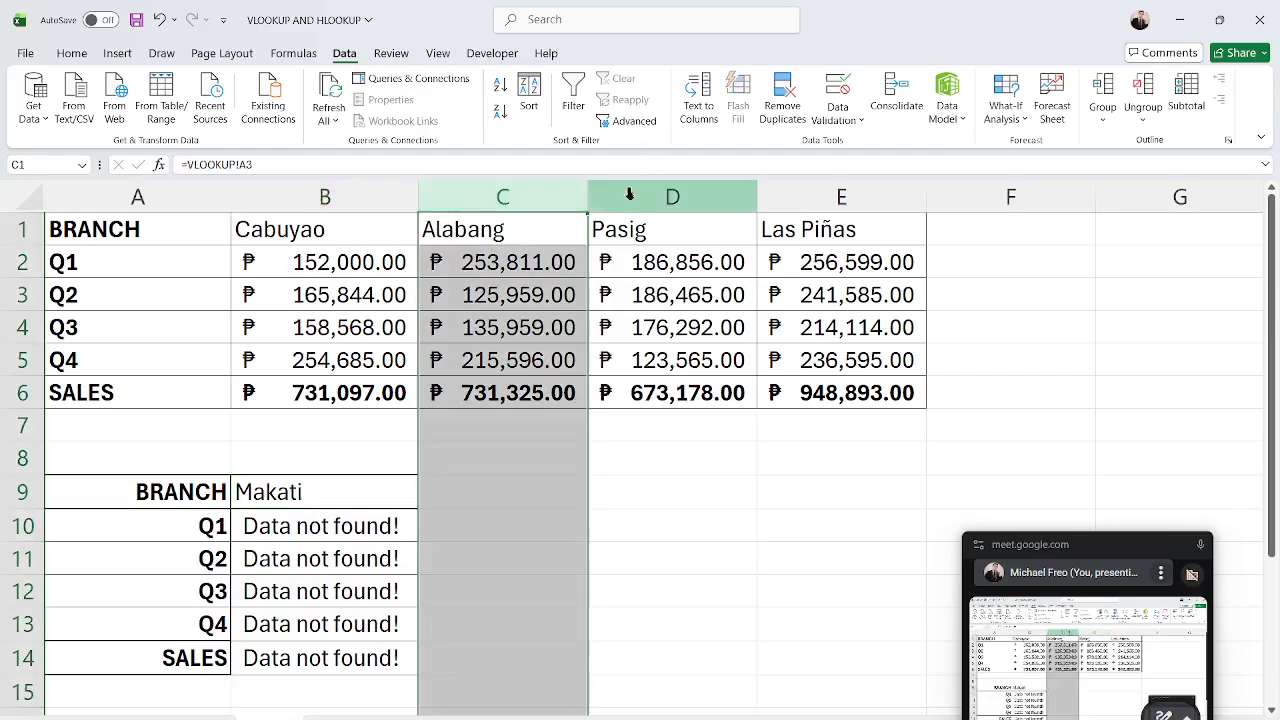
left_click(623, 197)
left_click(505, 561)
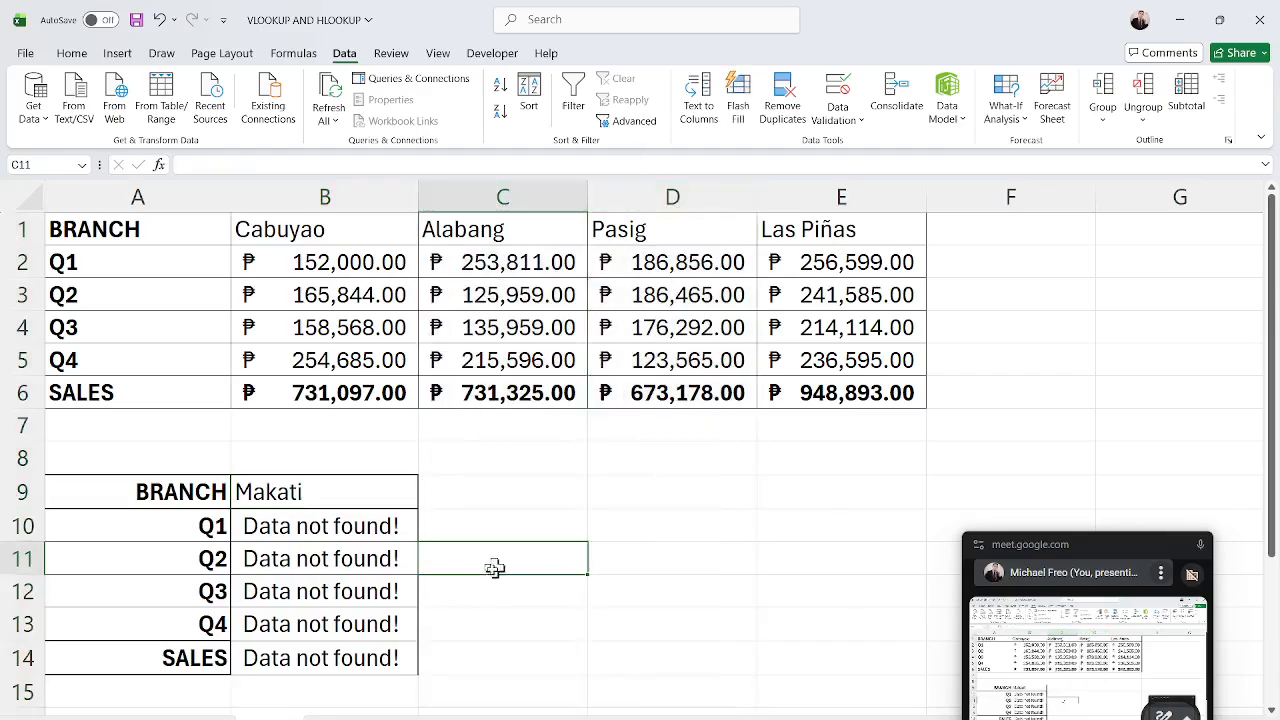
left_click(197, 718)
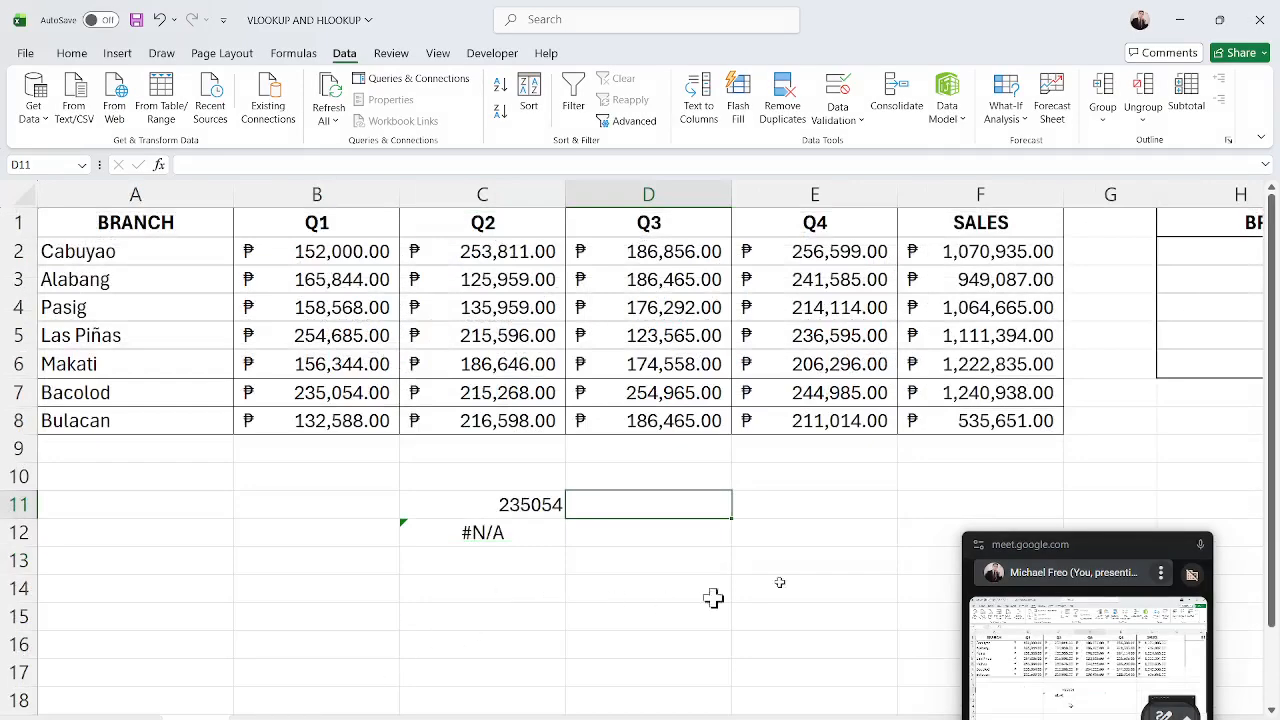
mouse_move(830, 718)
left_mouse_down()
mouse_move(952, 718)
mouse_move(830, 718)
left_mouse_up()
left_click(766, 497)
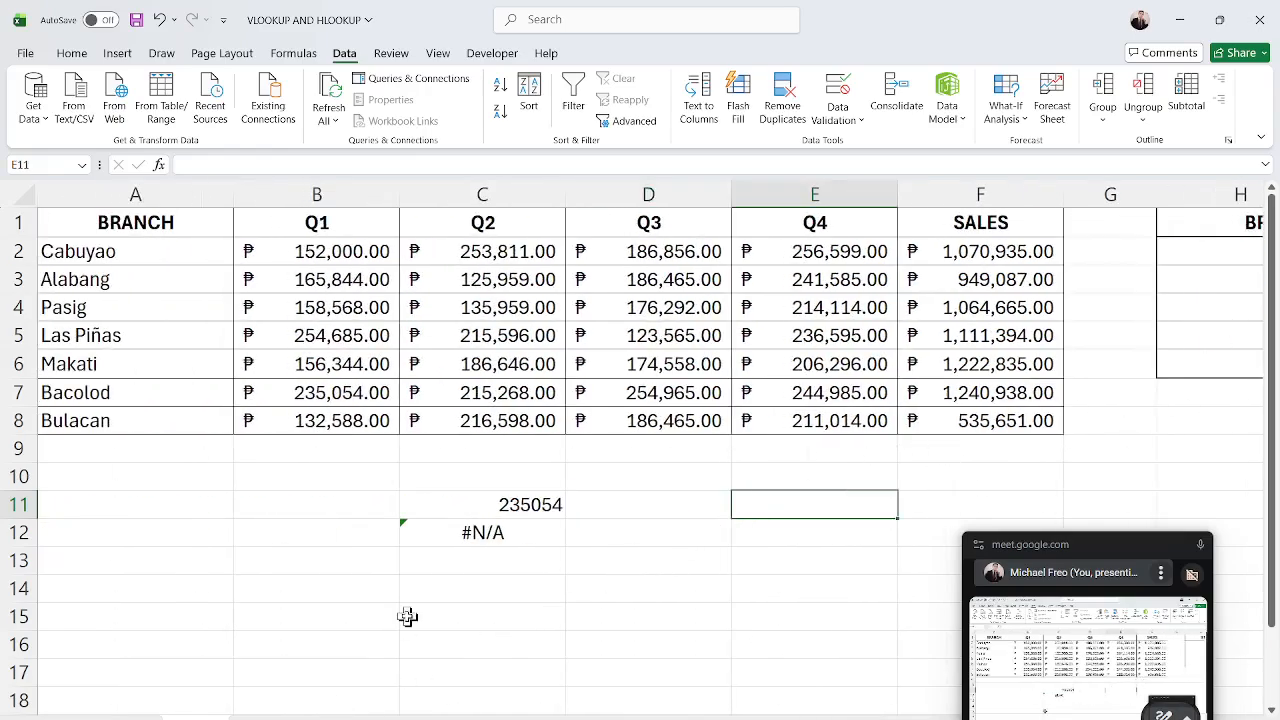
Open the worksheet with the Student Name, Grade and Remarks table.
left_click(74, 56)
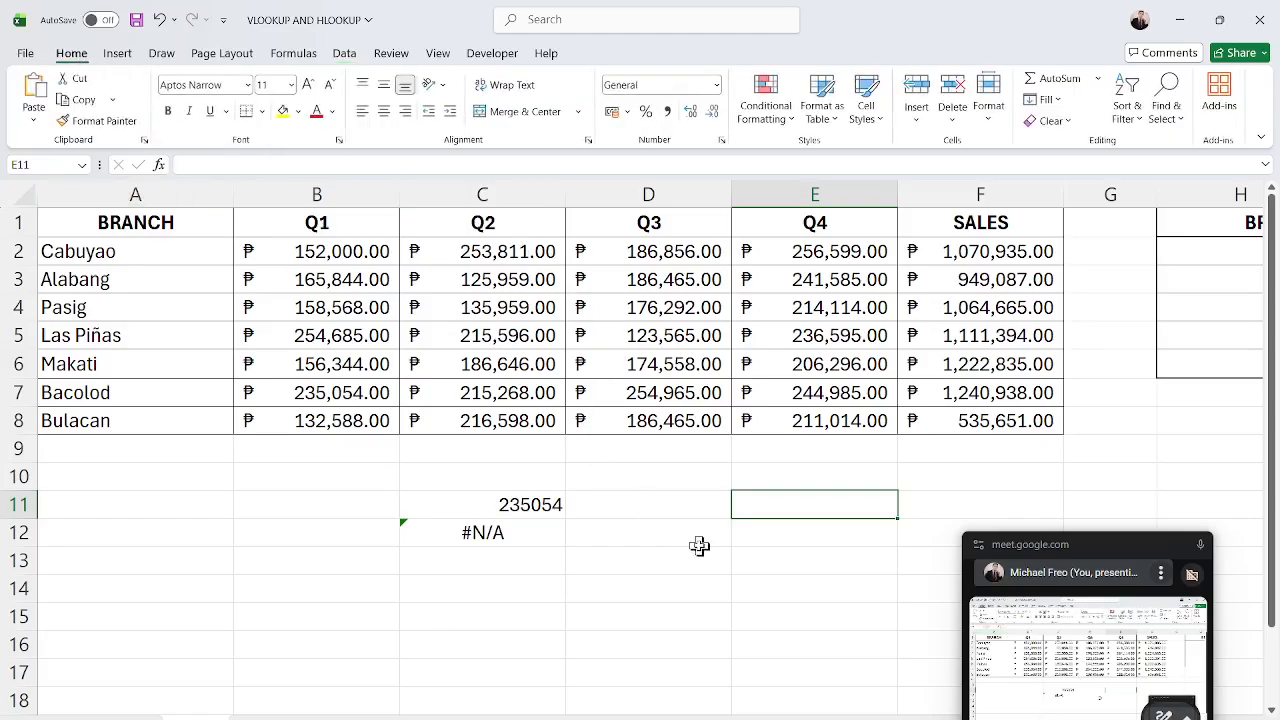
left_click(1094, 562)
left_click_drag(1087, 541, 160, 257)
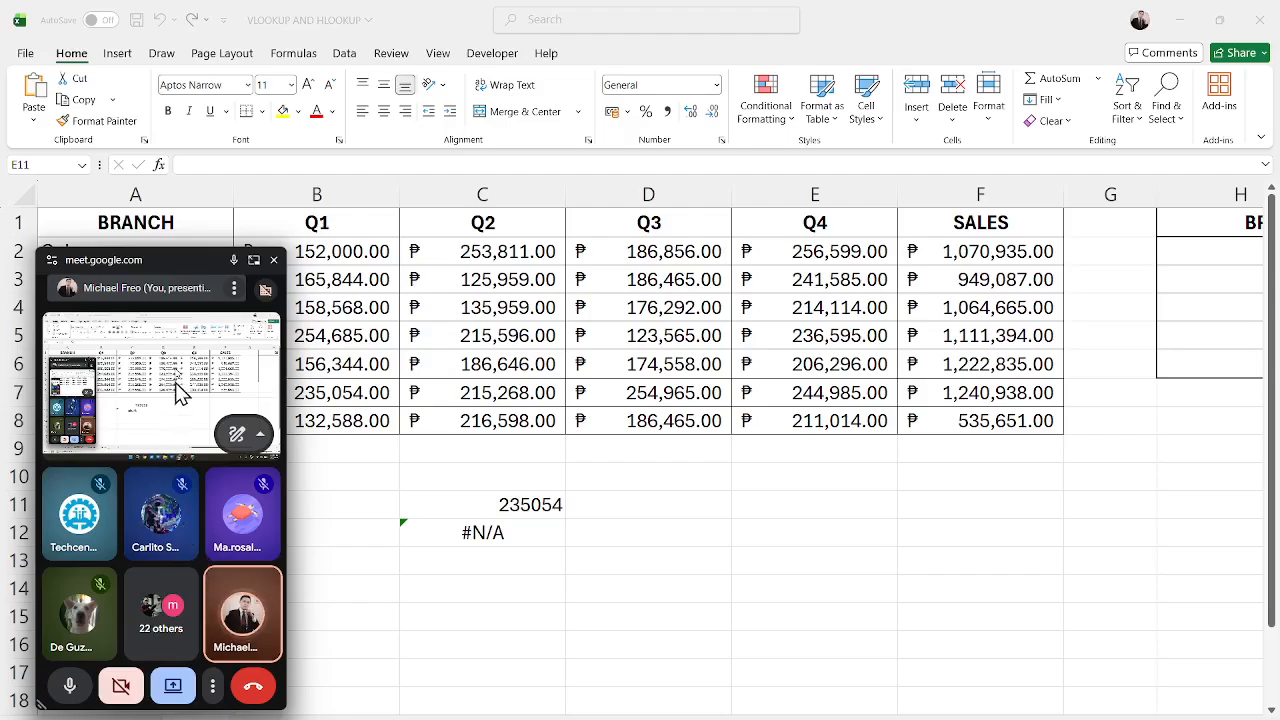
left_click_drag(157, 268, 432, 266)
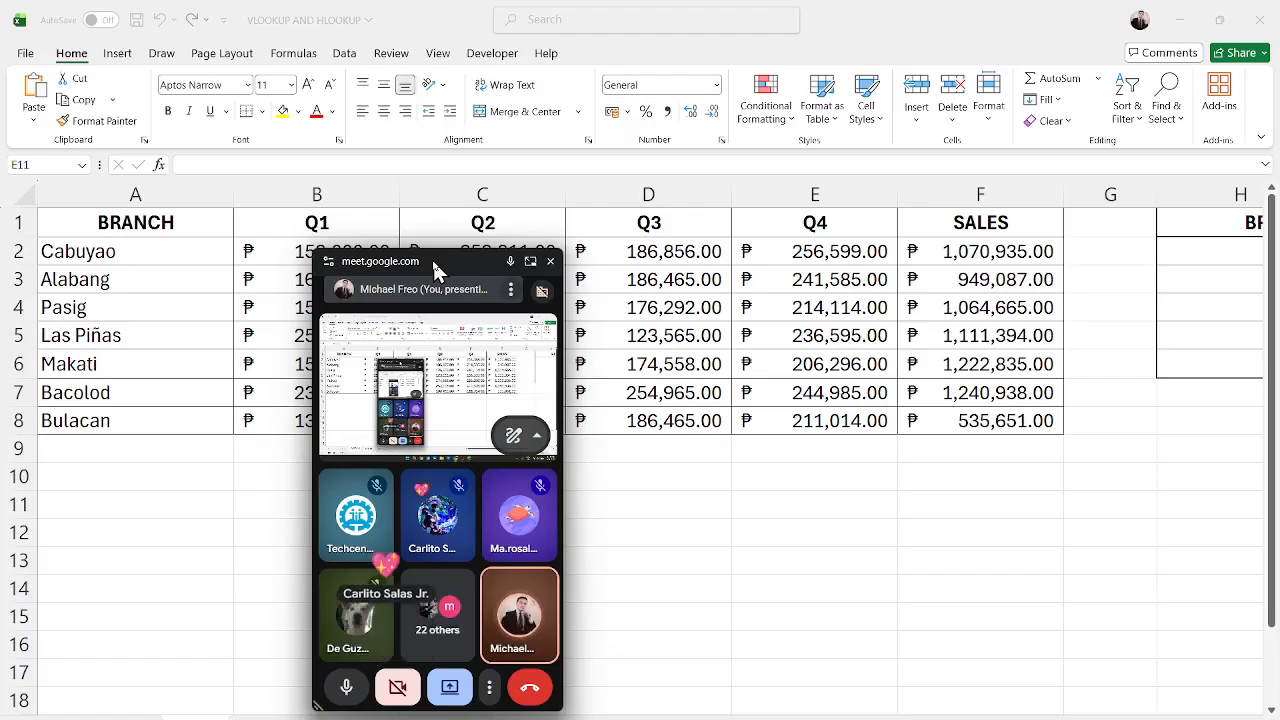
left_click_drag(433, 264, 499, 268)
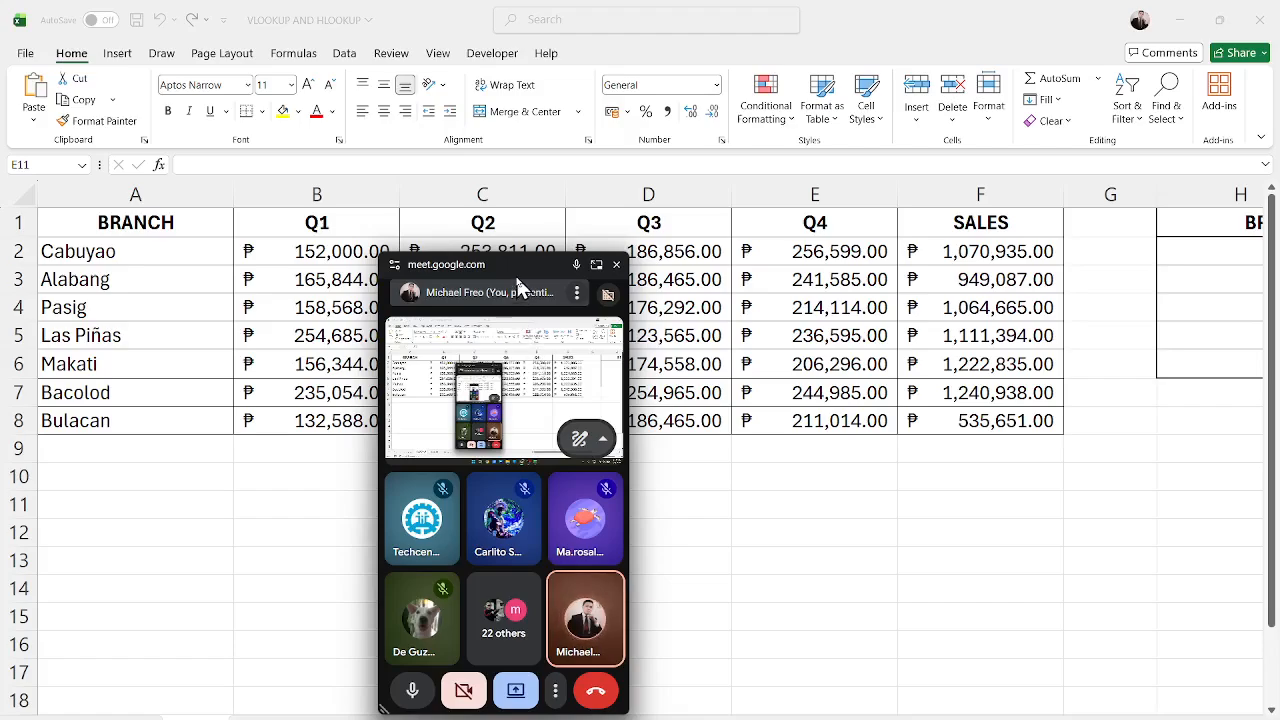
left_click_drag(514, 286, 977, 267)
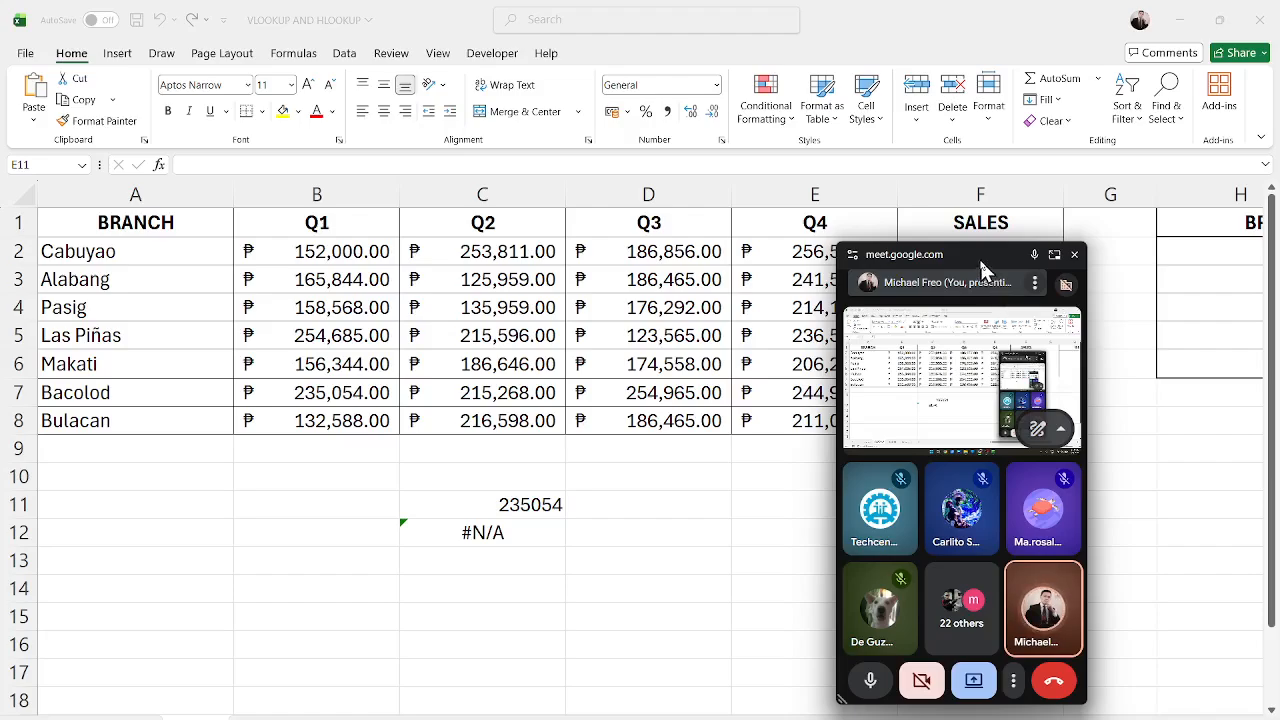
left_click_drag(979, 257, 228, 240)
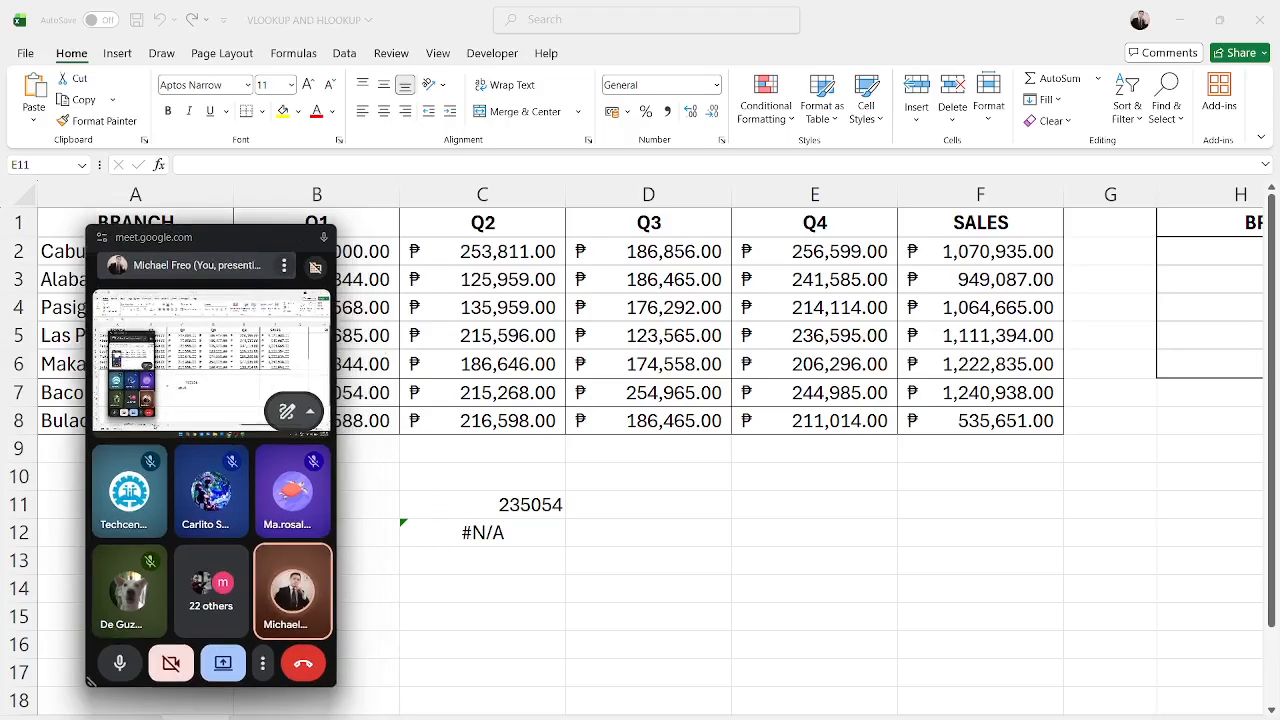
left_click_drag(194, 232, 145, 468)
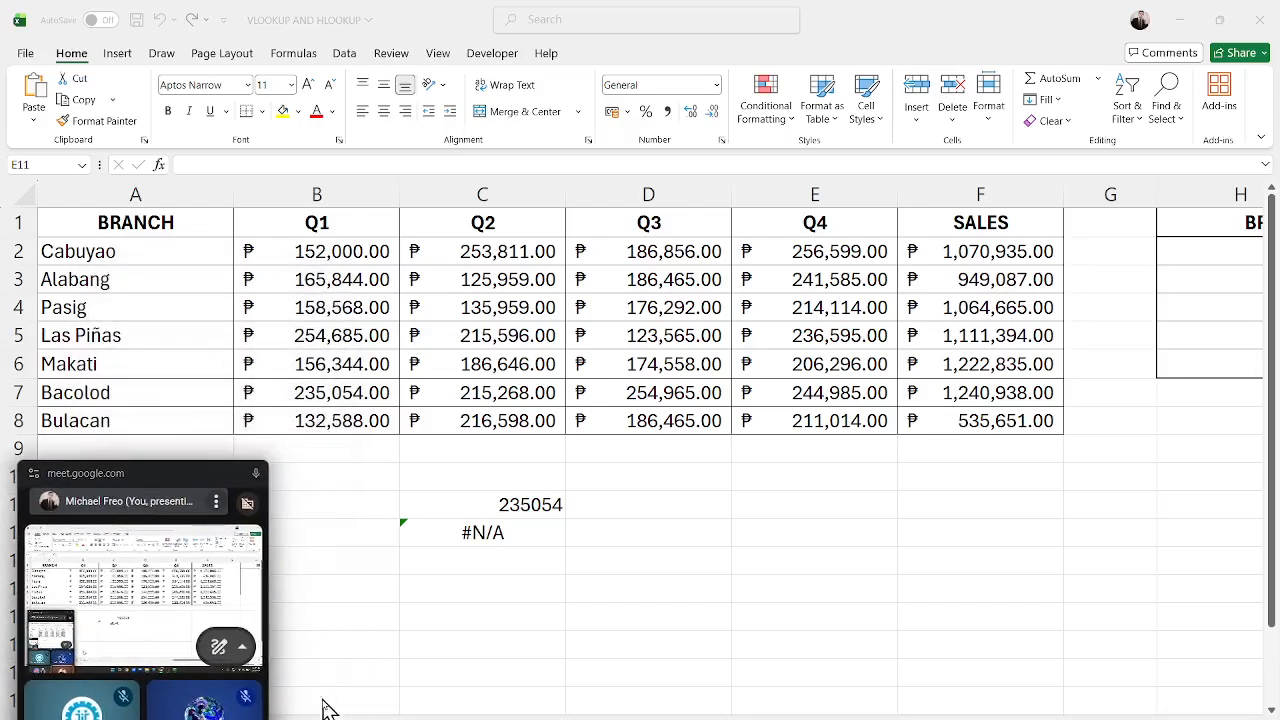
left_click(336, 717)
left_click(560, 362)
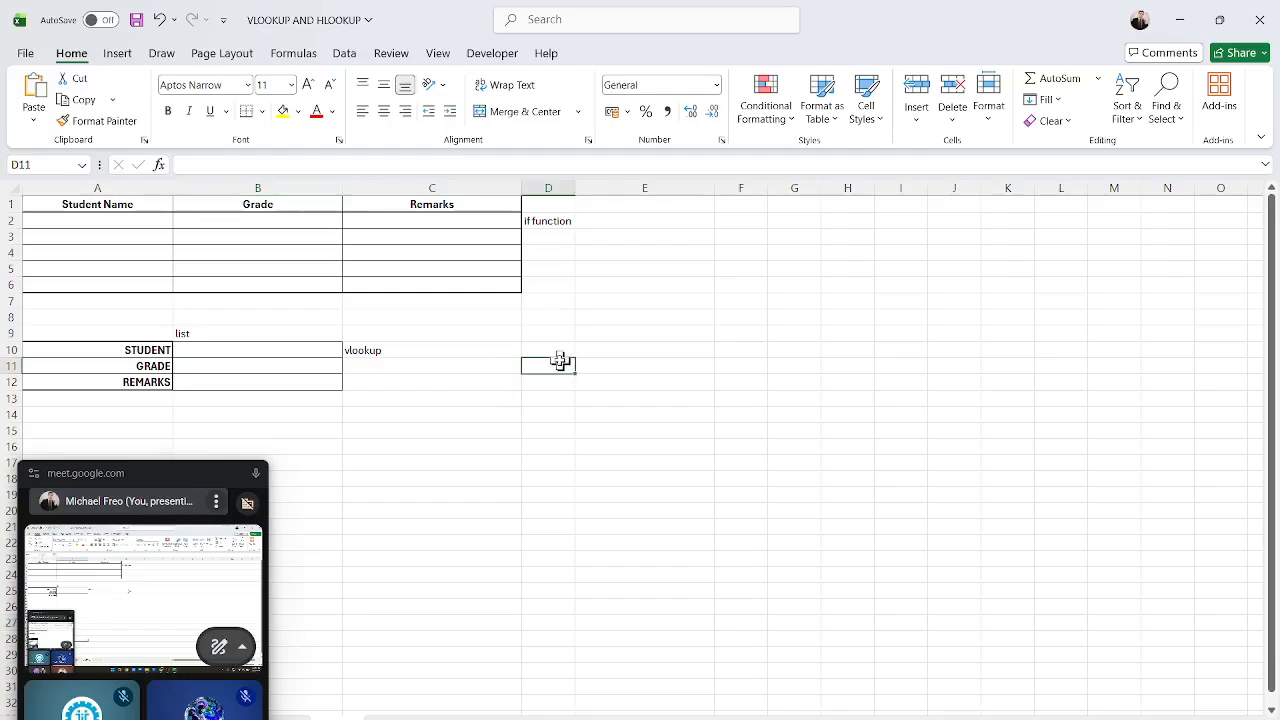
Select the Student Name, Grade and Remarks table ranges and the lookup cells B10 to B12 to review the exercise layout.
left_click_drag(91, 223, 99, 279)
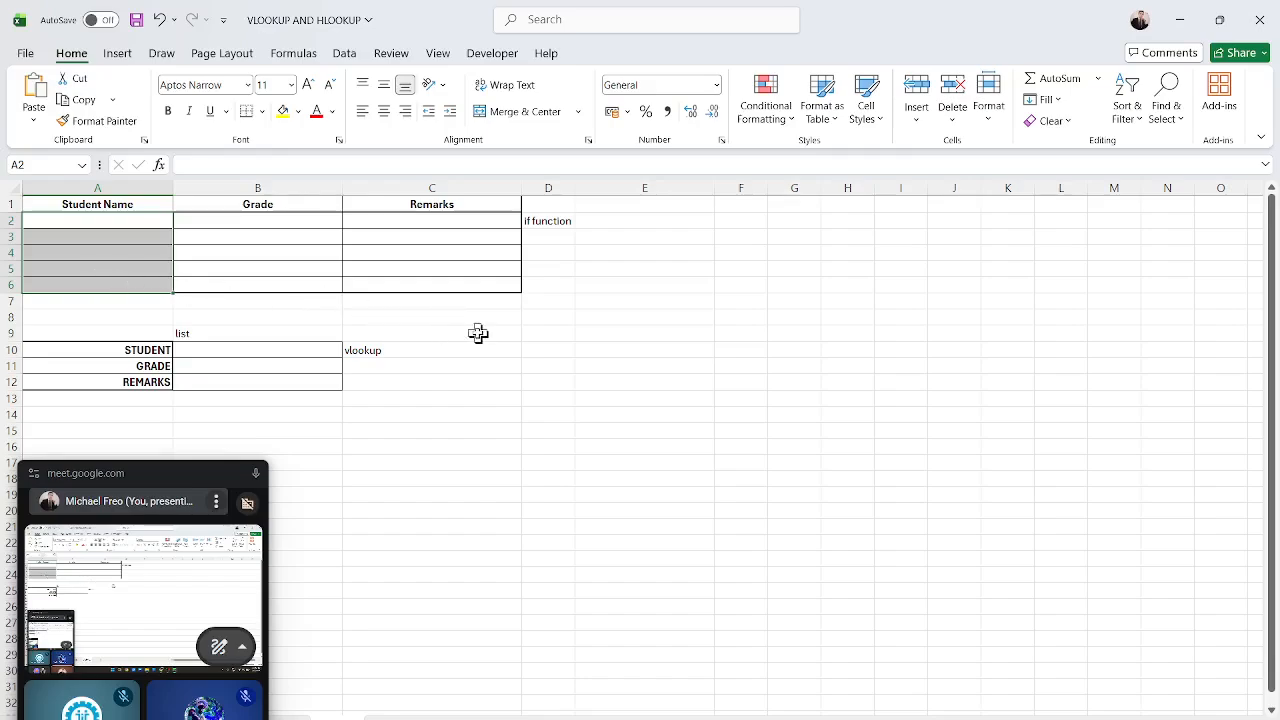
left_click_drag(166, 459, 165, 408)
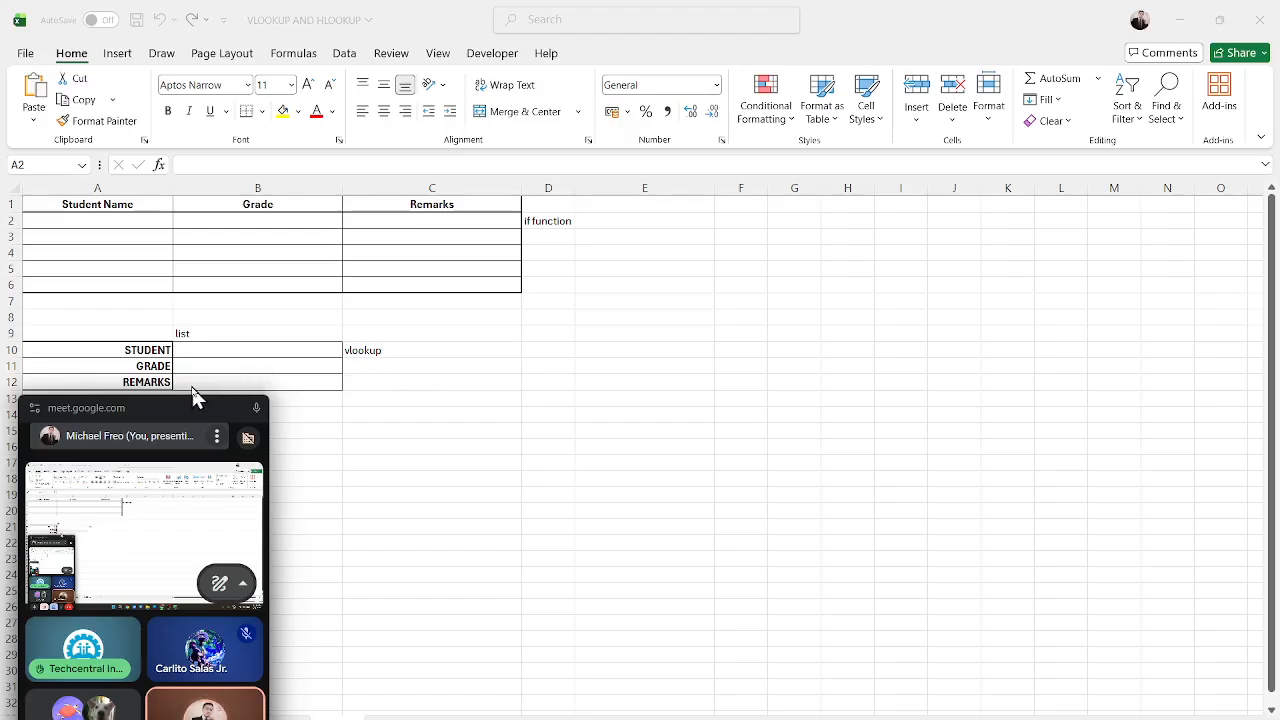
mouse_move(154, 276)
left_mouse_down()
mouse_move(122, 240)
mouse_move(134, 280)
left_mouse_up()
left_click(288, 254)
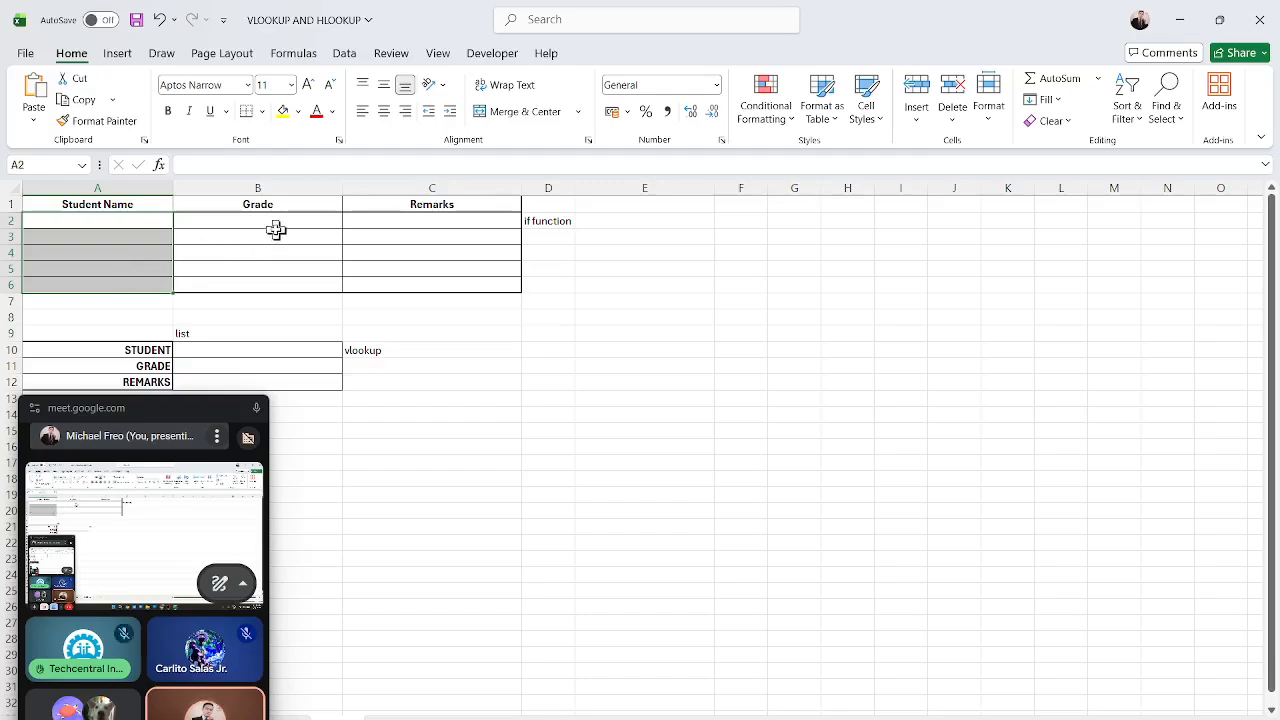
left_click_drag(277, 232, 290, 300)
left_click_drag(425, 222, 465, 217)
left_click_drag(557, 220, 391, 283)
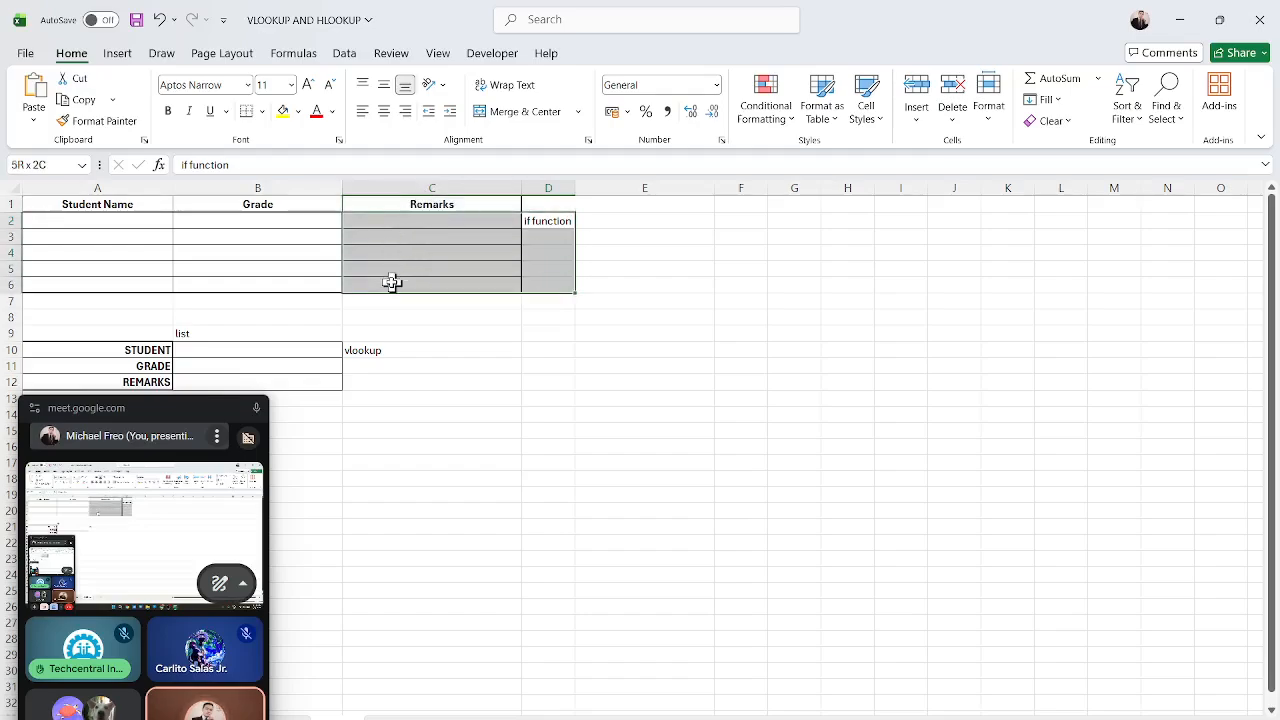
left_click_drag(195, 414, 197, 435)
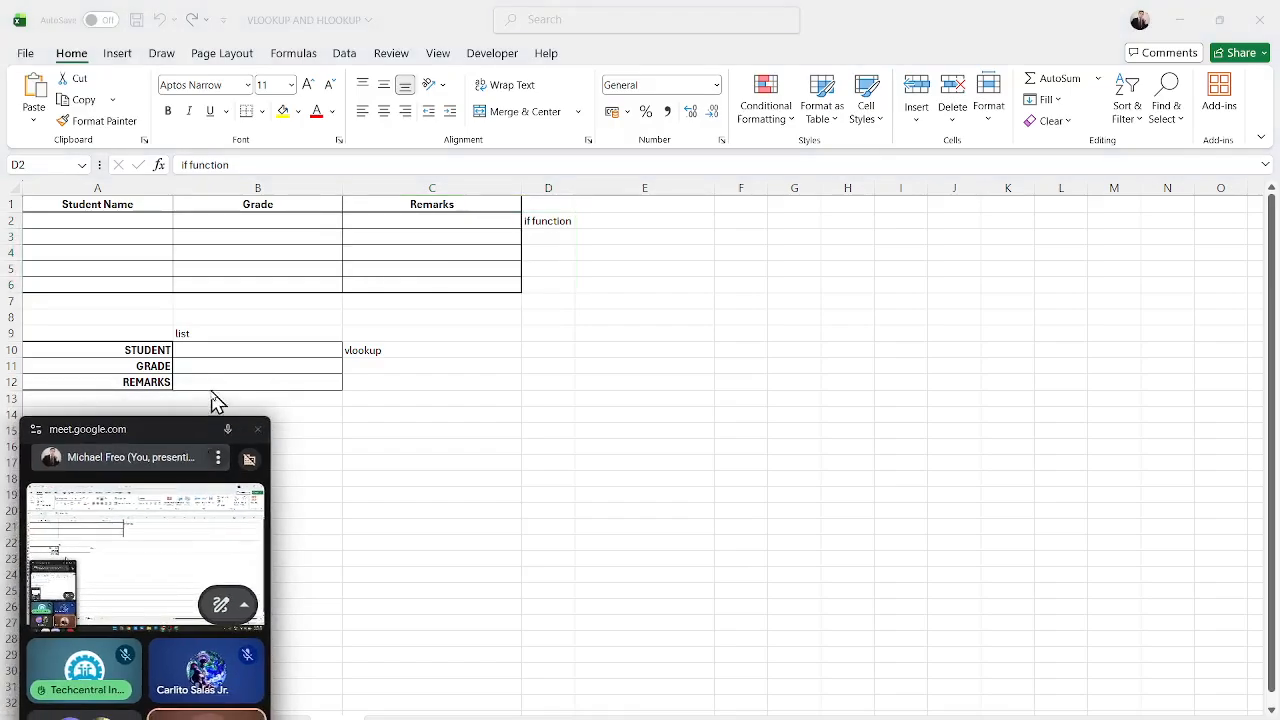
left_click(229, 348)
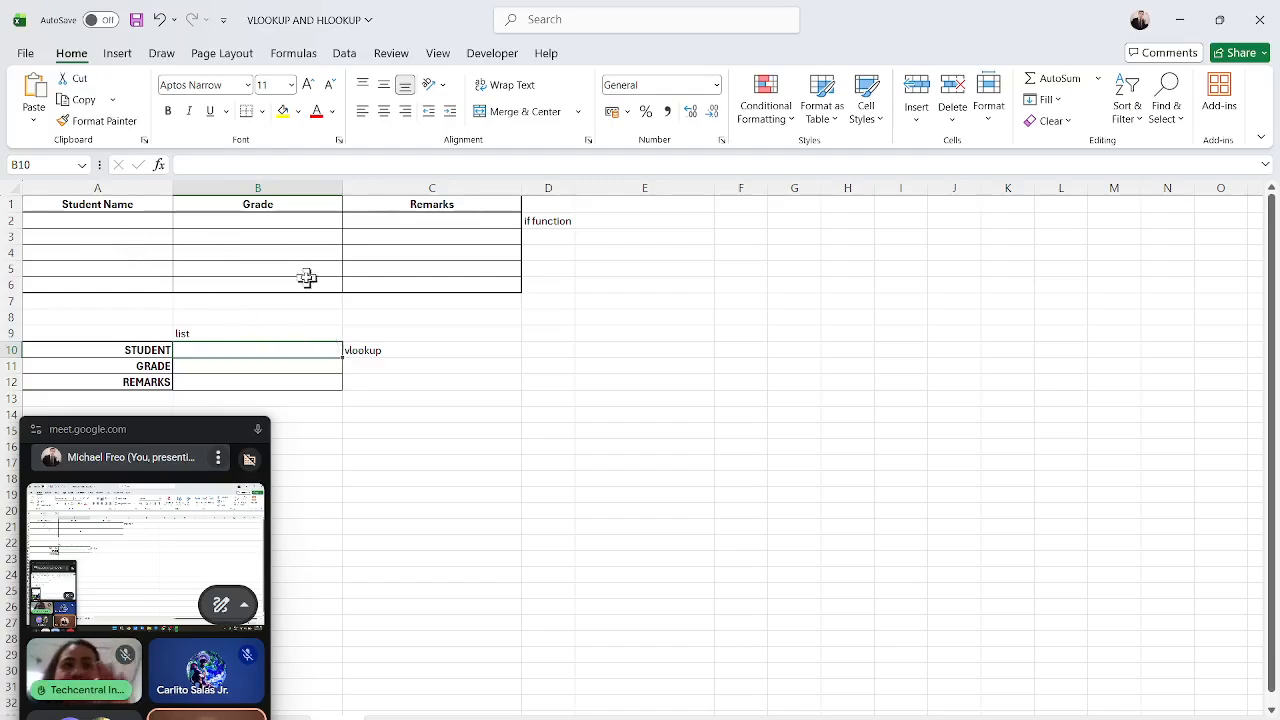
left_click(273, 364)
left_click(274, 382)
left_click_drag(203, 430, 780, 238)
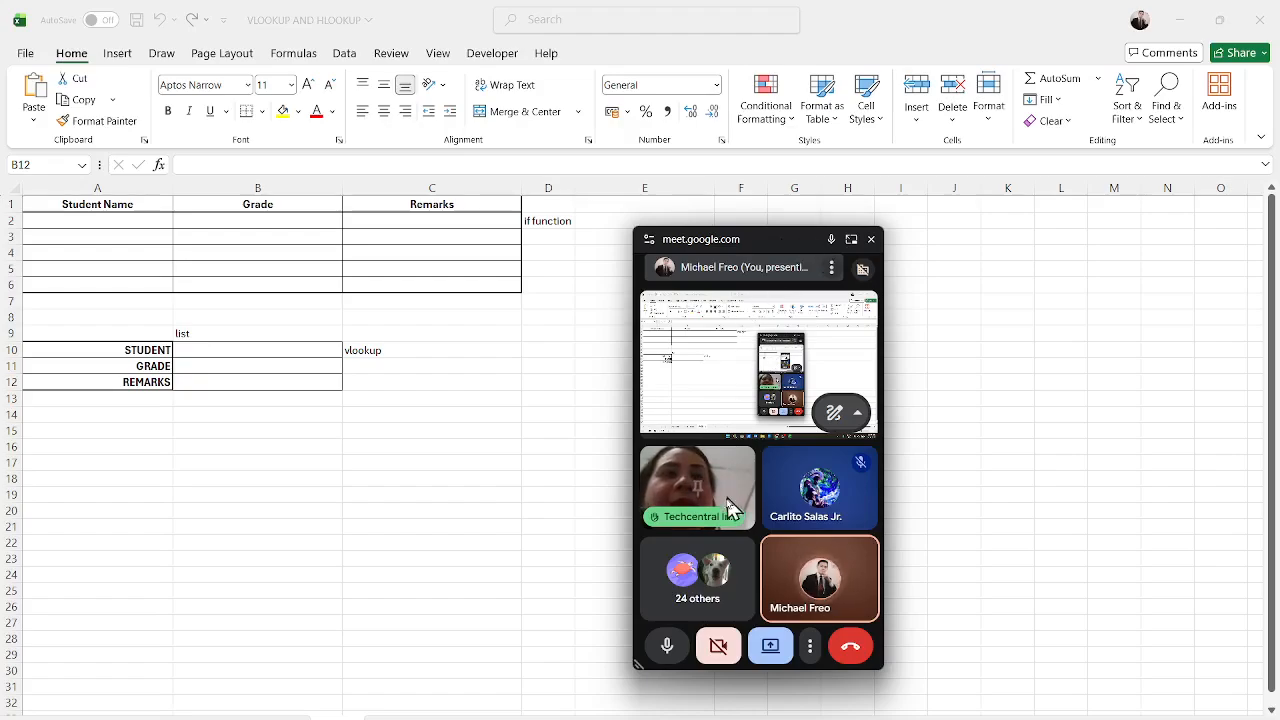
left_click_drag(757, 243, 763, 222)
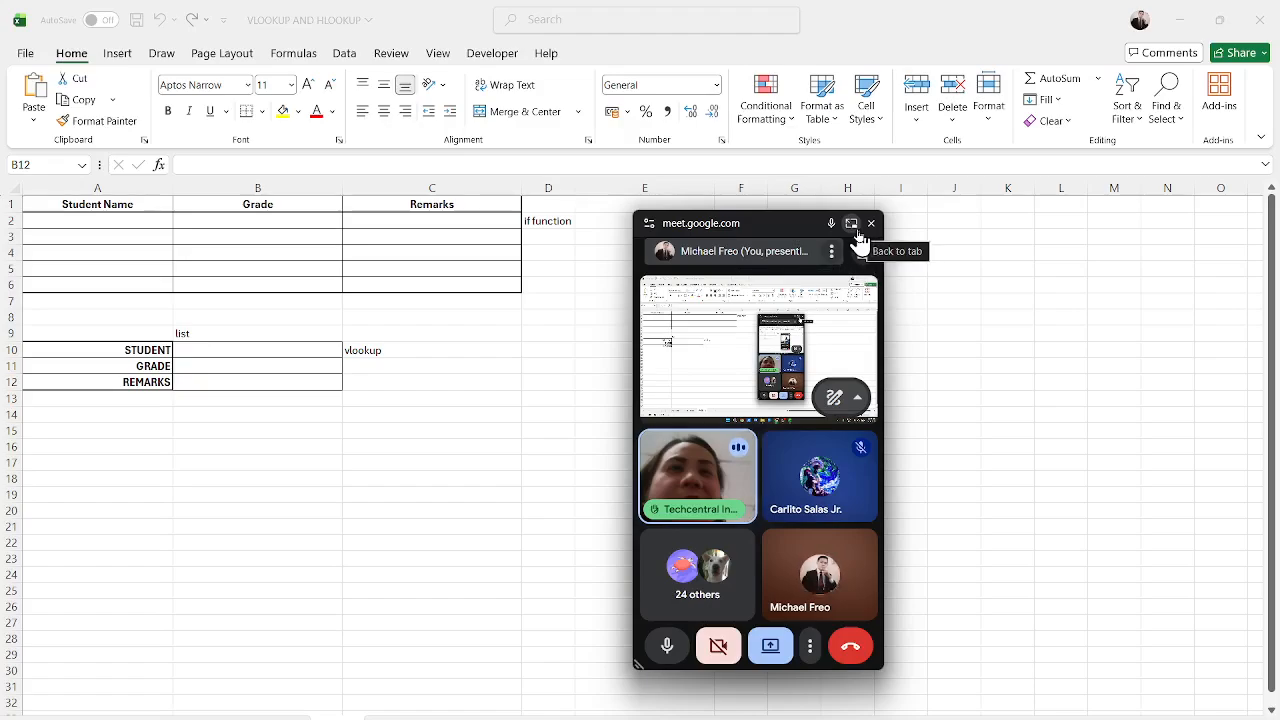
left_click(770, 660)
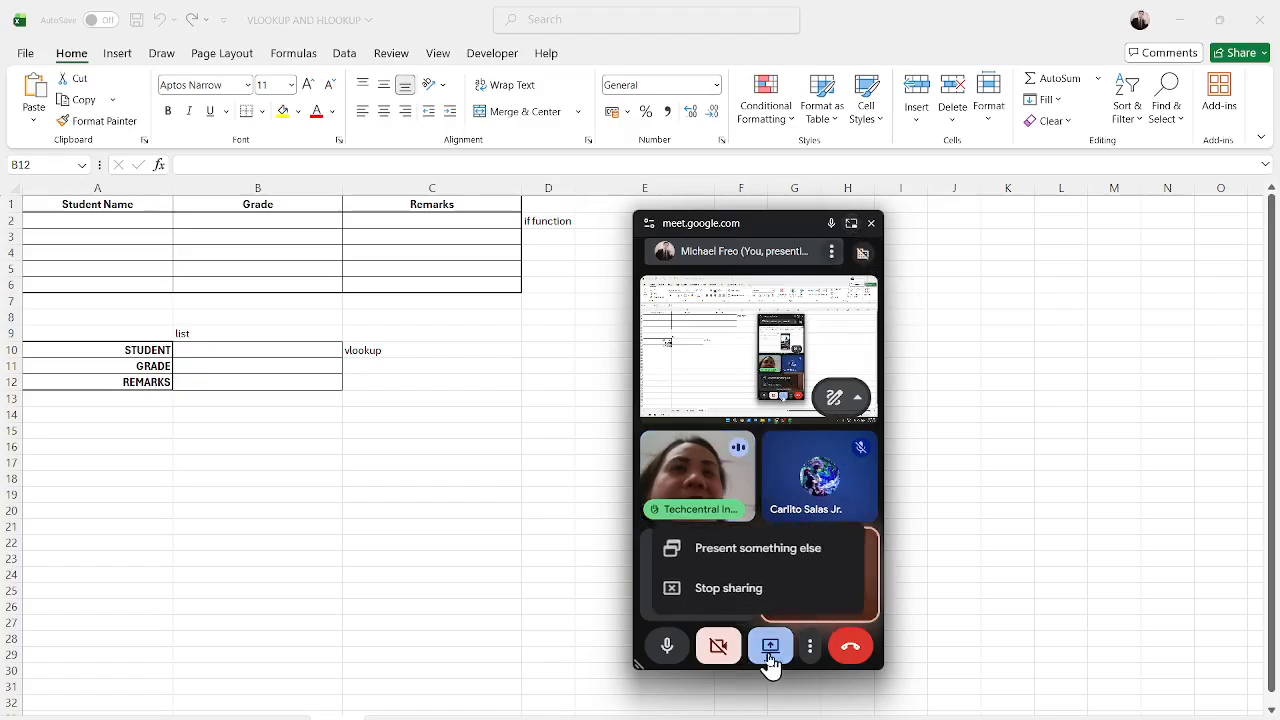
left_click(740, 596)
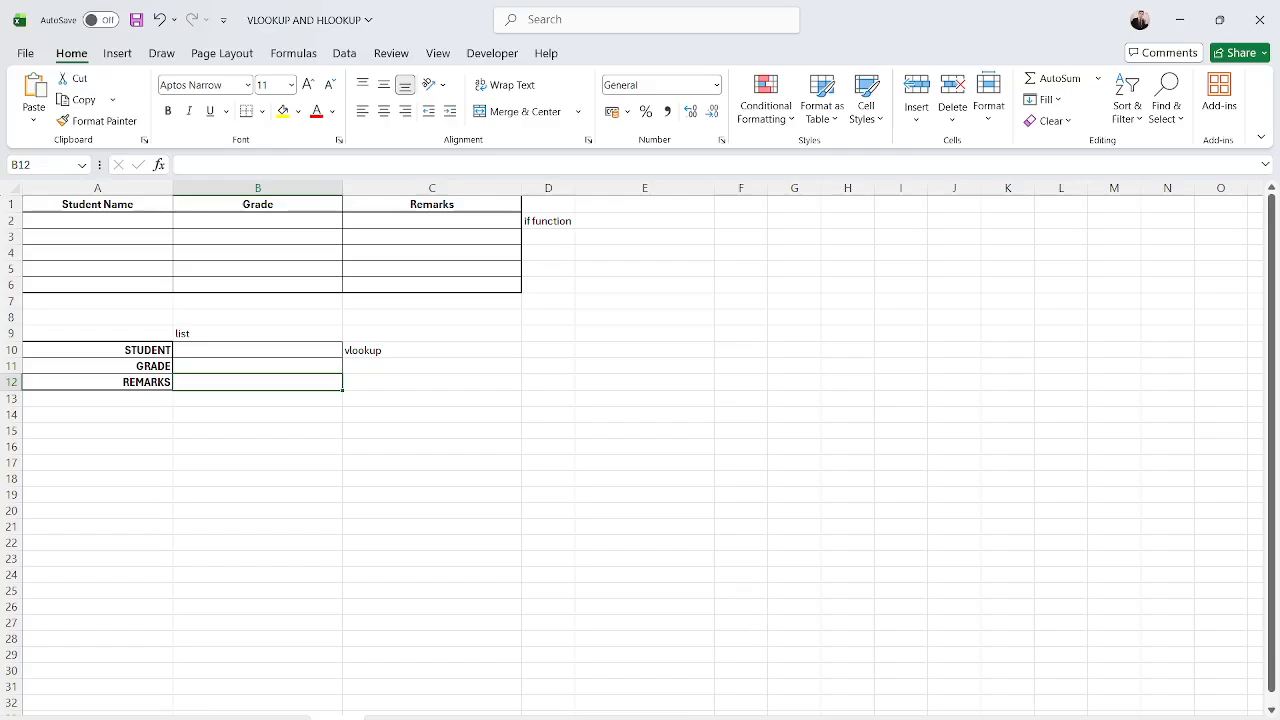
mouse_move(768, 718)
left_click(730, 712)
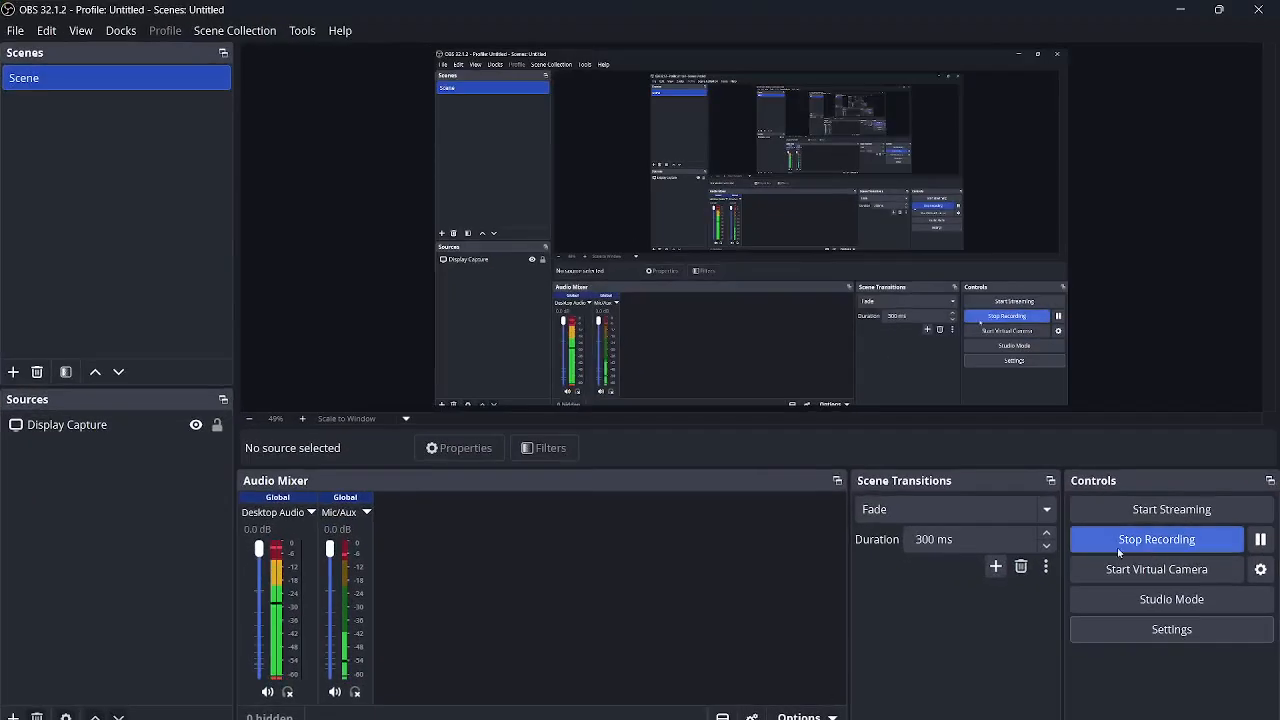